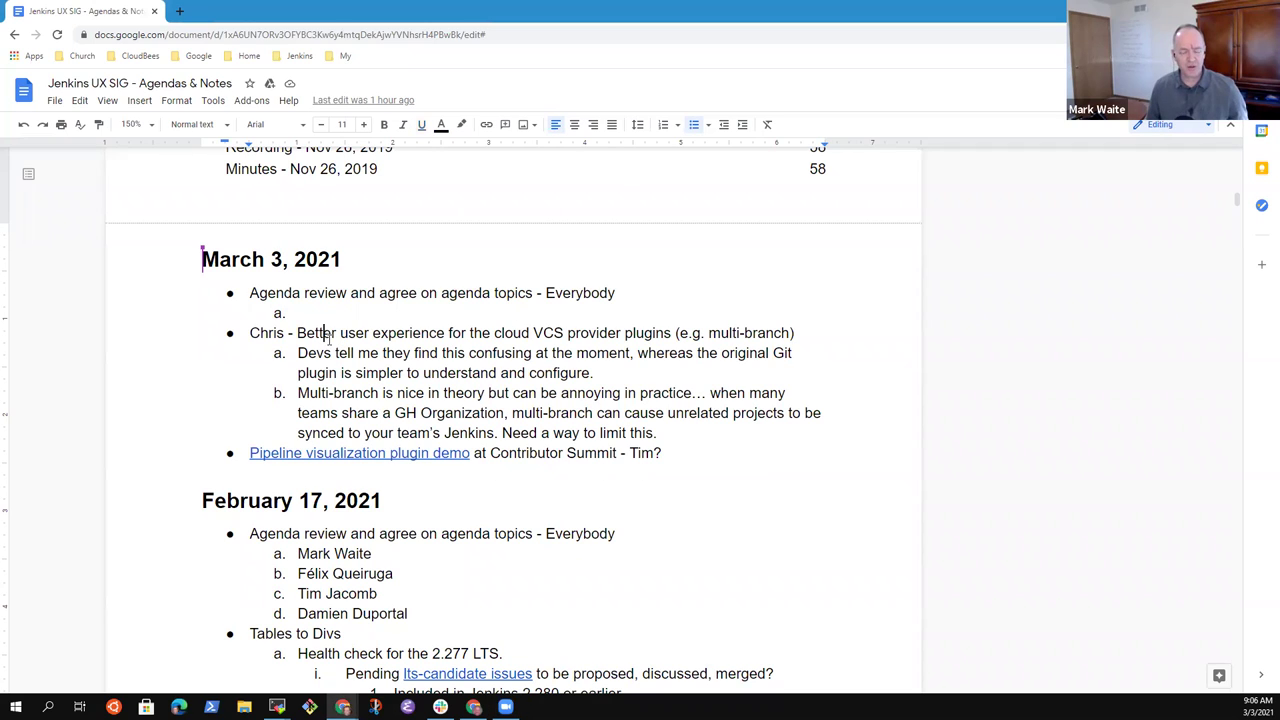
- Highlight the March 3, 2021 agenda topic on better user experience for the cloud VCS provider plugins
key("Home")
key("shift+End")
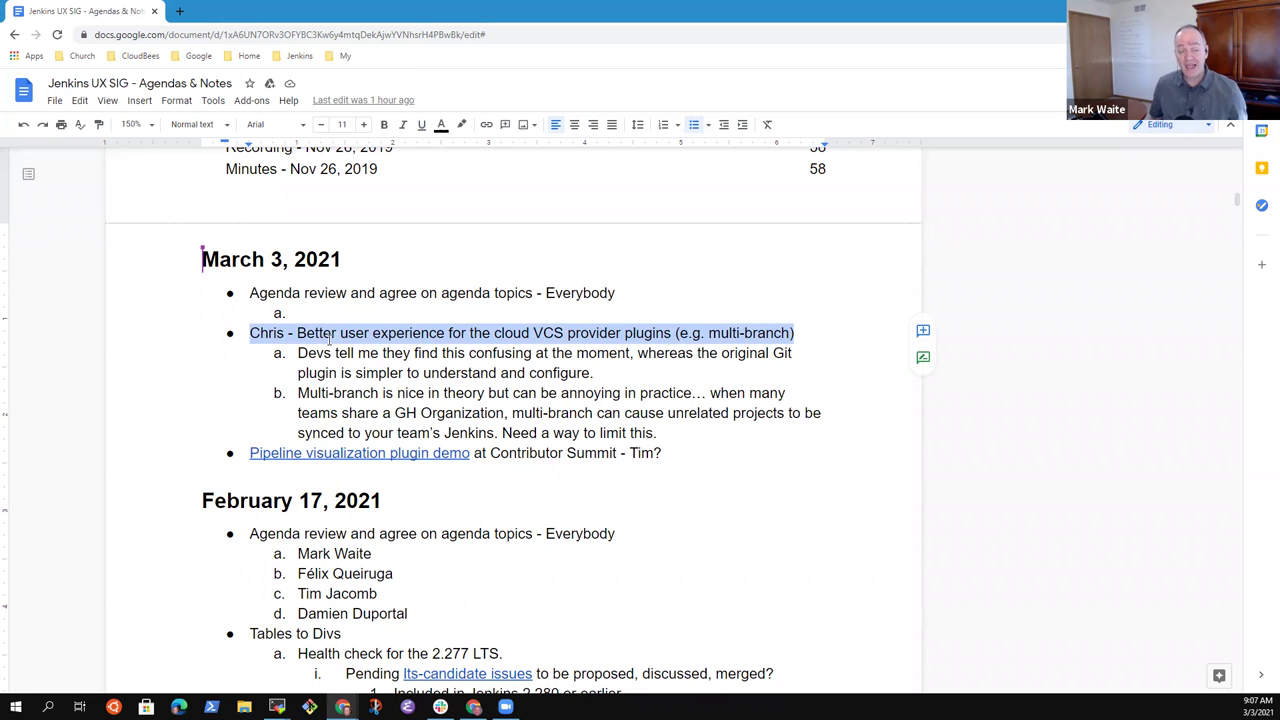
key("End")
key("shift+End")
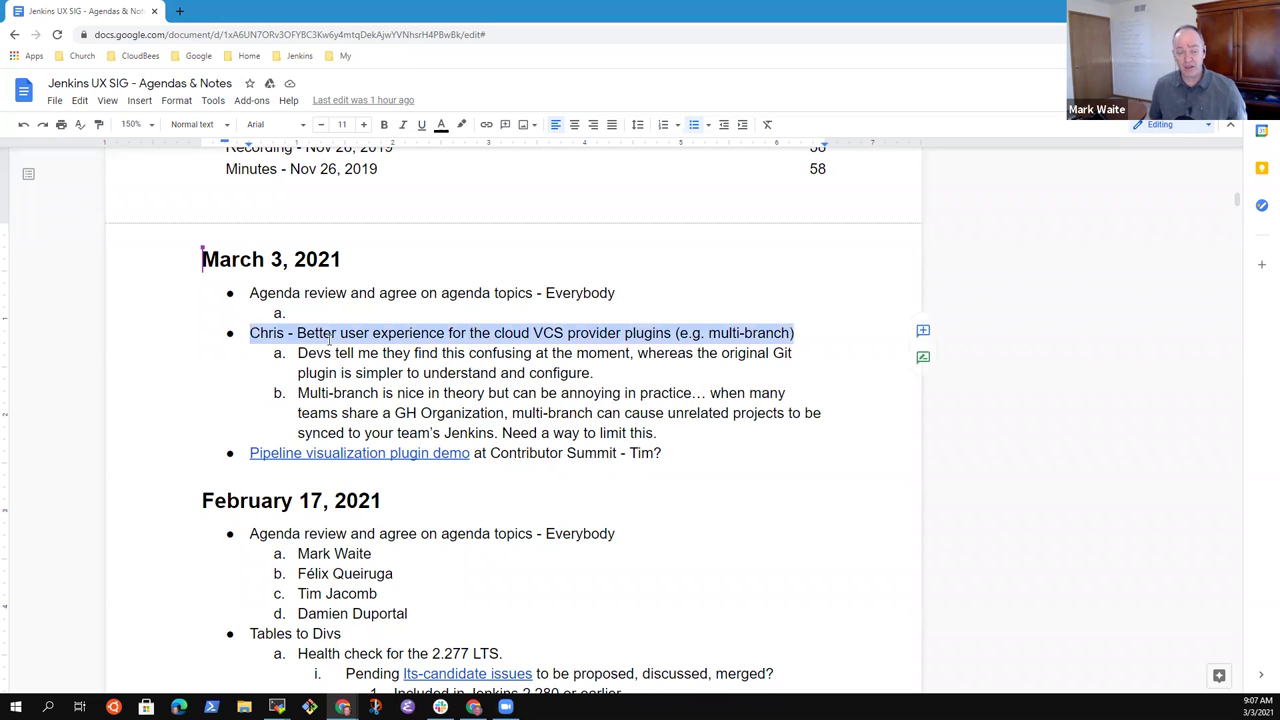
- Highlight the Pipeline visualization plugin demo topic in the March 3, 2021 agenda
key("Down")
key("Down")
key("Down")
key("Down")
key("Down")
key("Down")
key("Home")
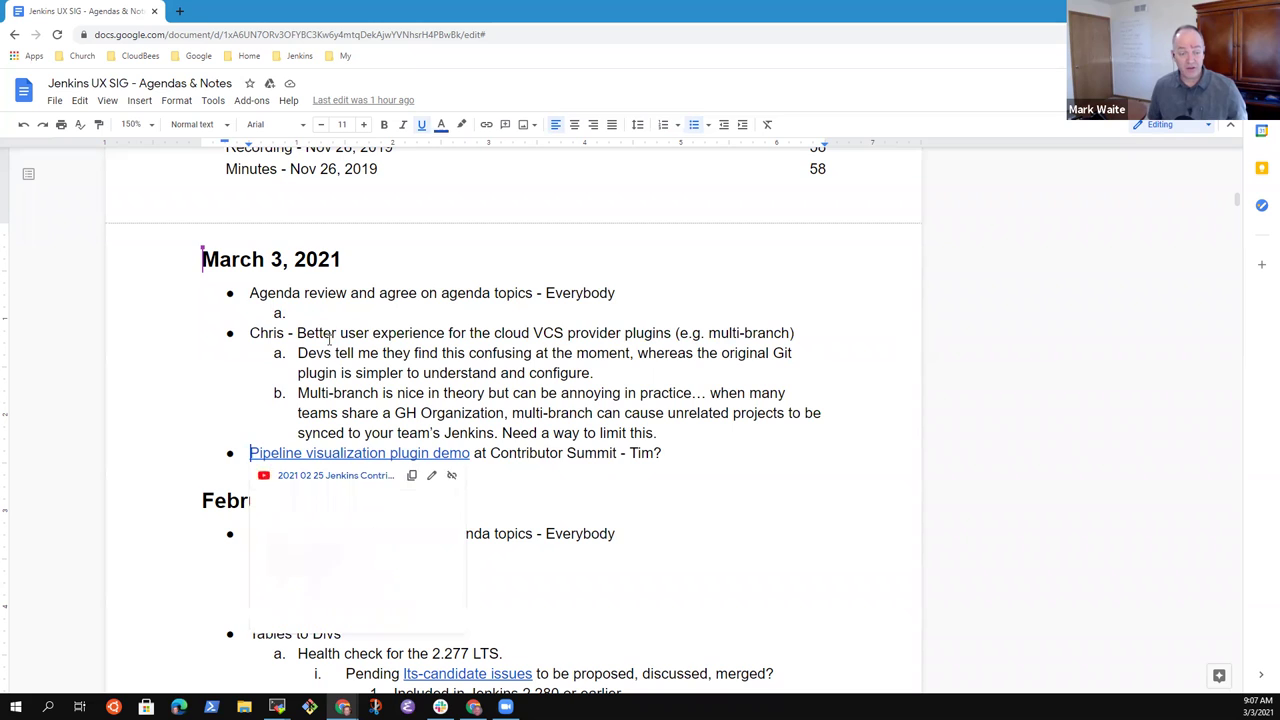
key("shift+End")
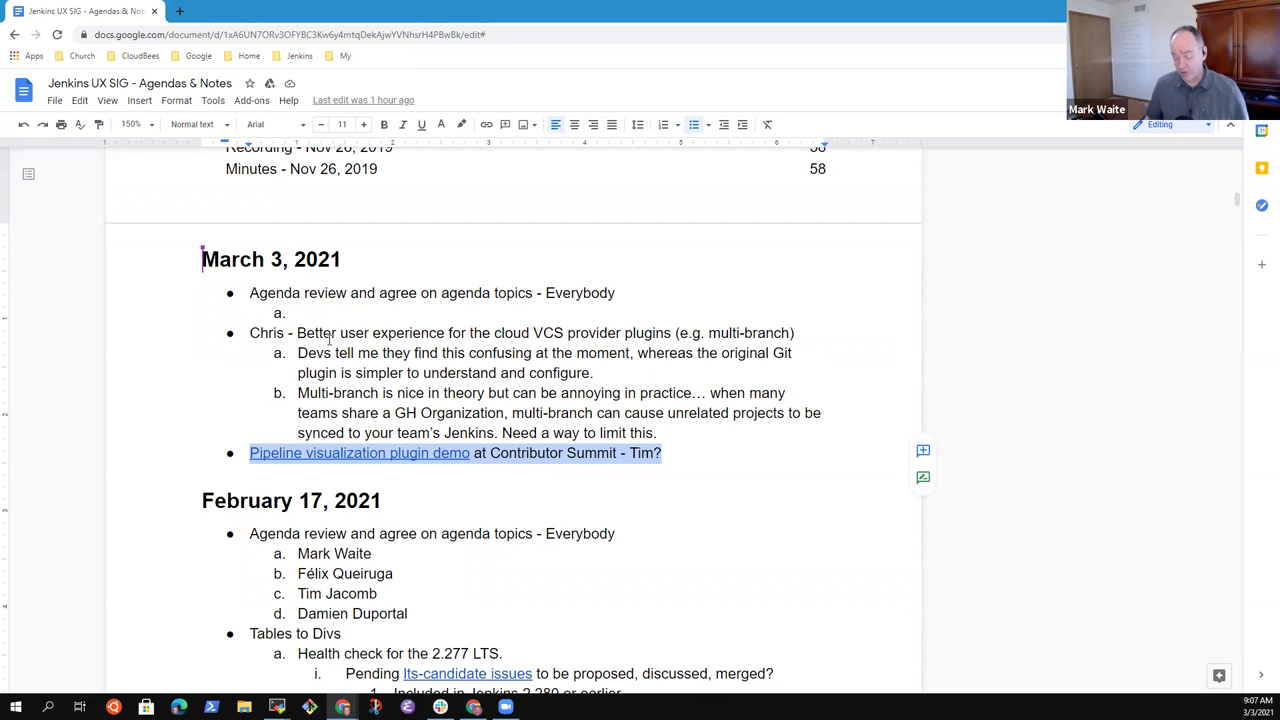
- Add a bullet after the Pipeline visualization plugin demo topic reading "Multiple pipelines defined for a single multibranch job"
key("End")
key("Return")
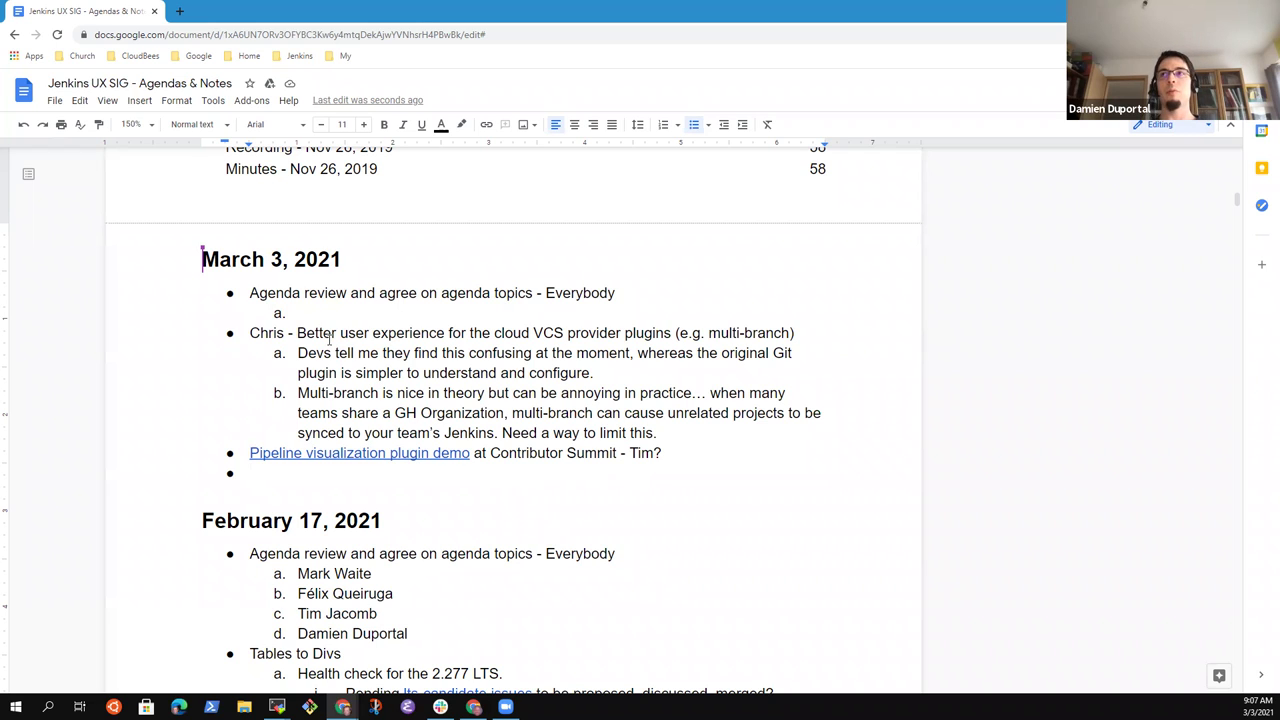
type("Multiple")
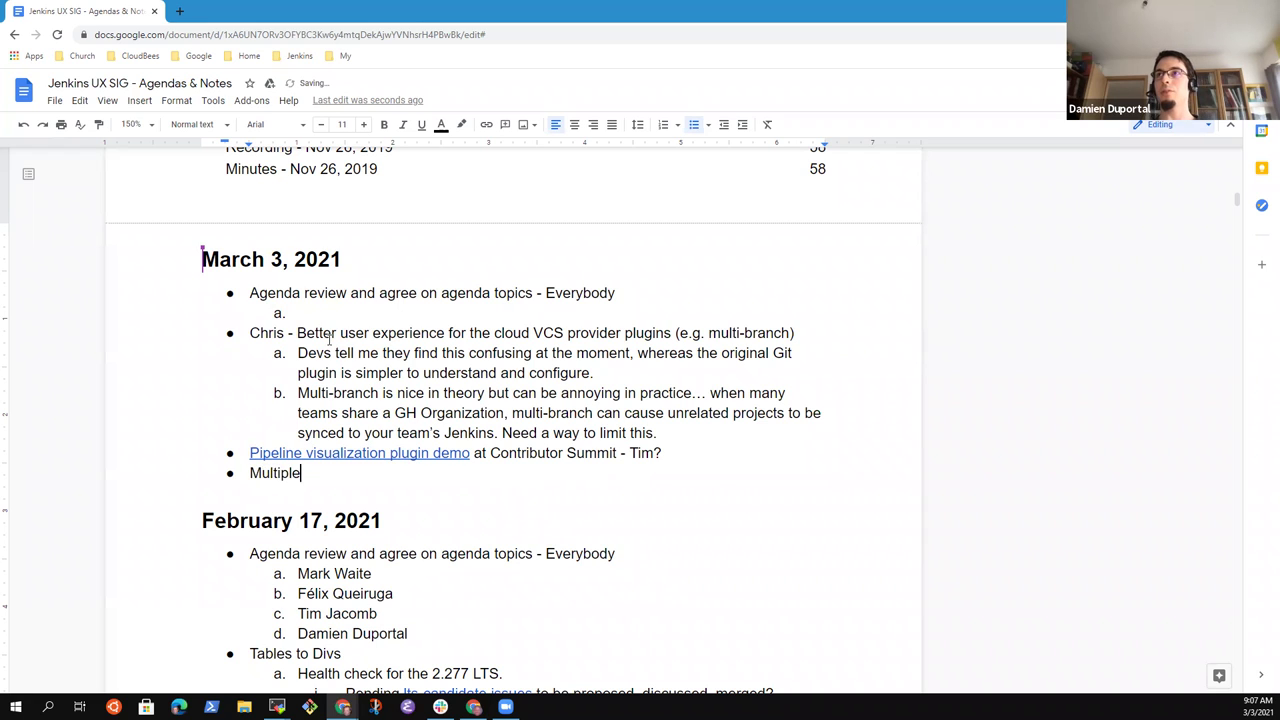
type(" pipeline")
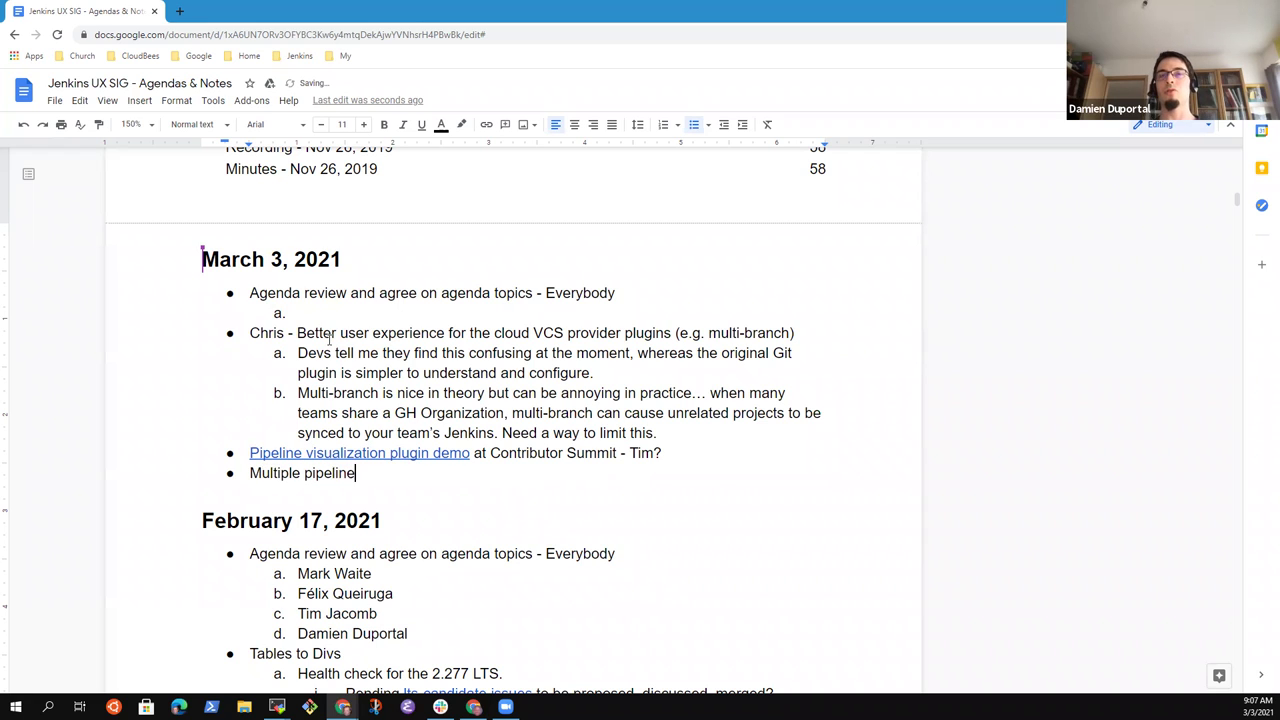
type("s defined fro a s")
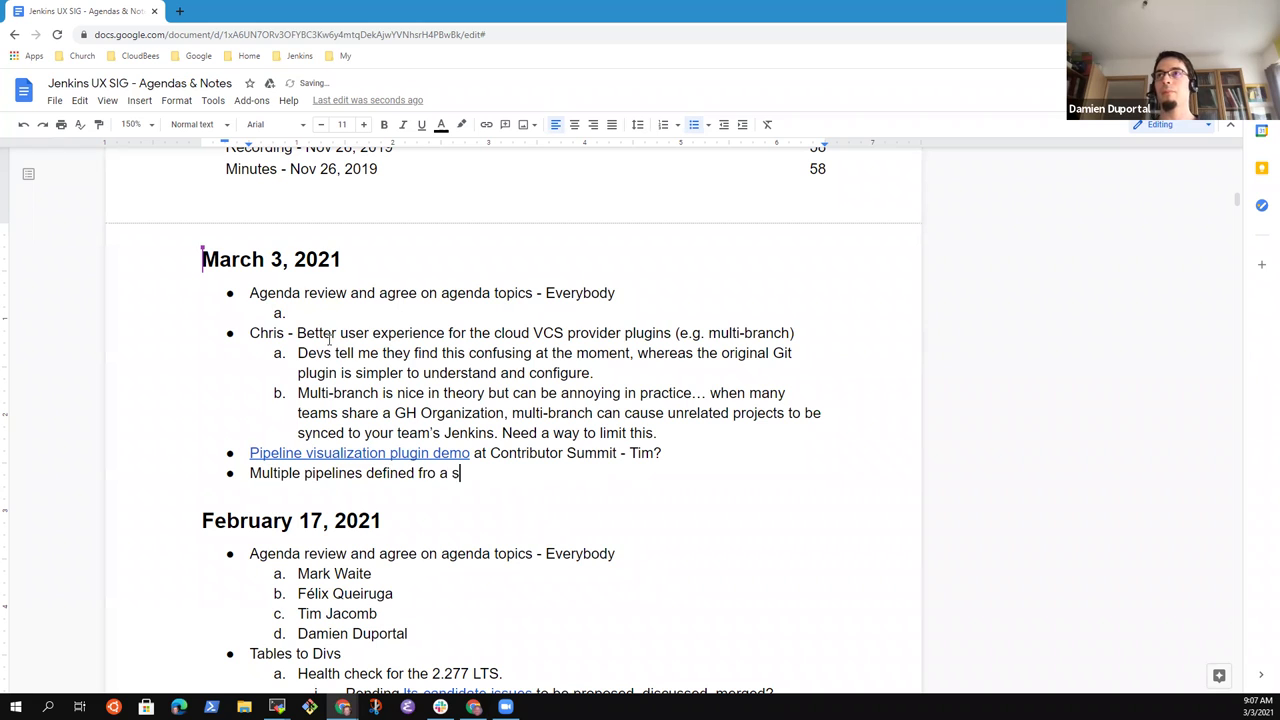
key("BackSpace")
key("BackSpace")
key("BackSpace")
key("BackSpace")
key("BackSpace")
key("BackSpace")
type("or a ")
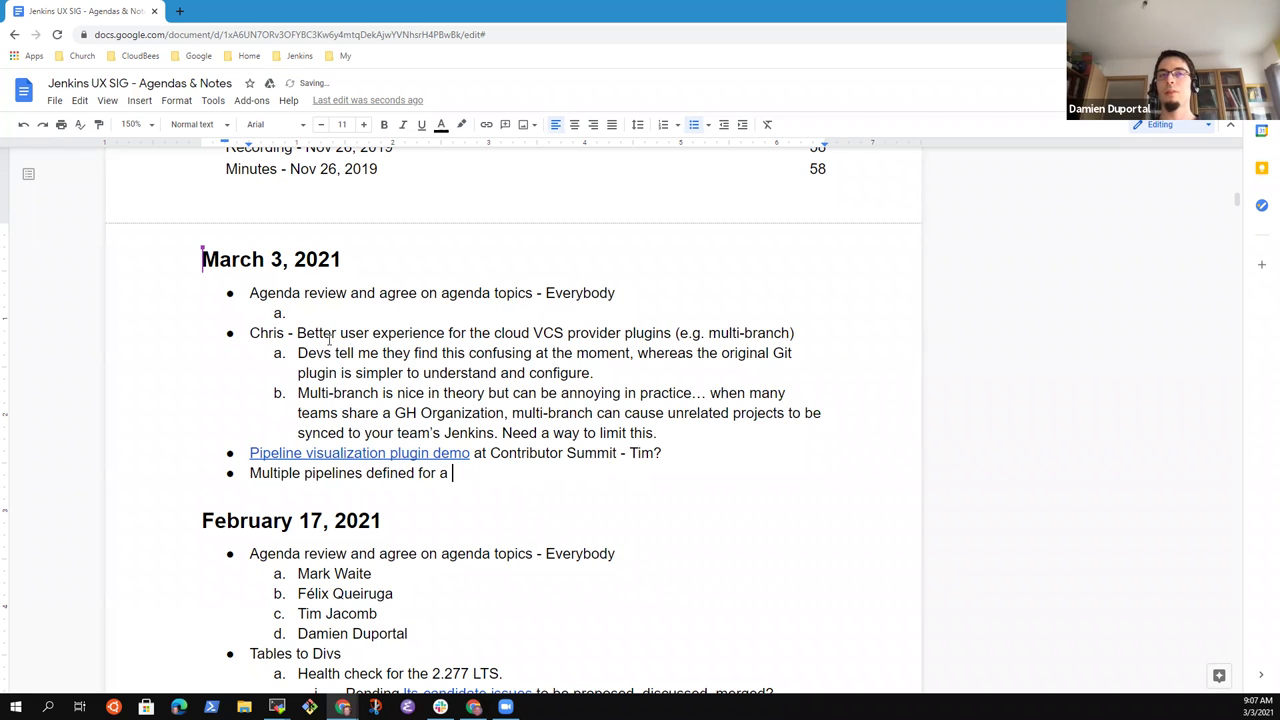
type("single mult")
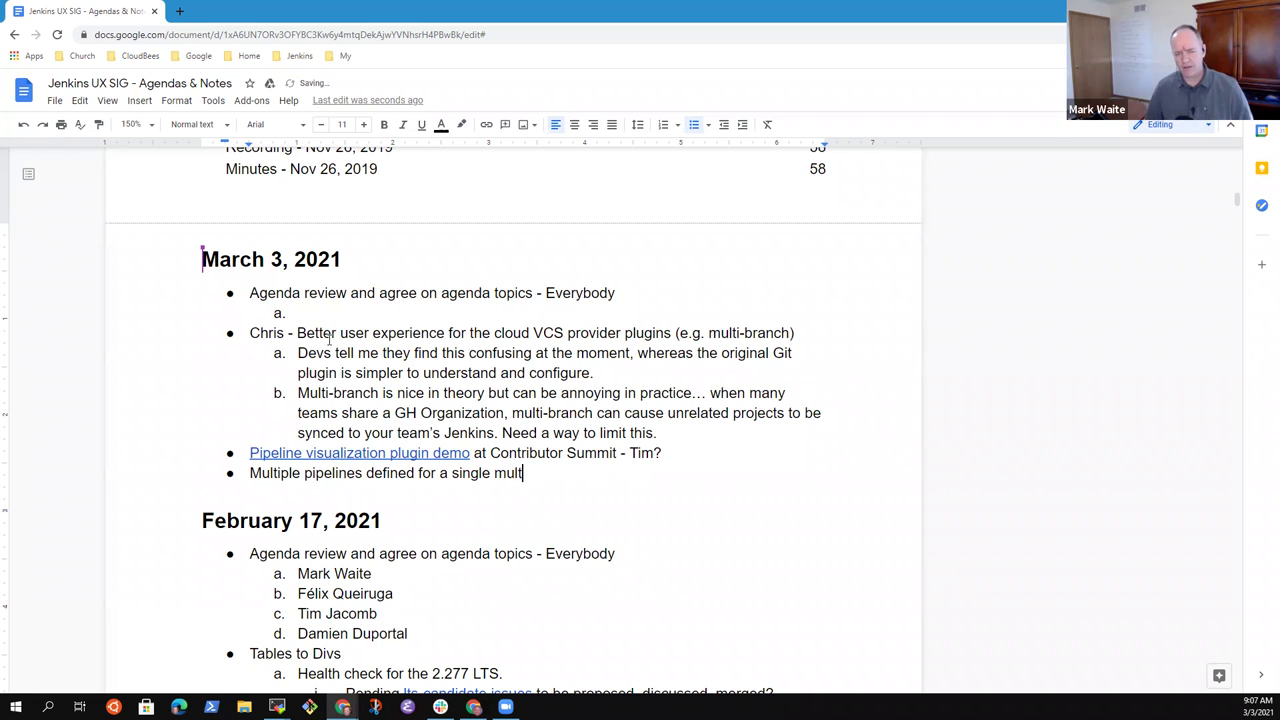
type("ibranches")
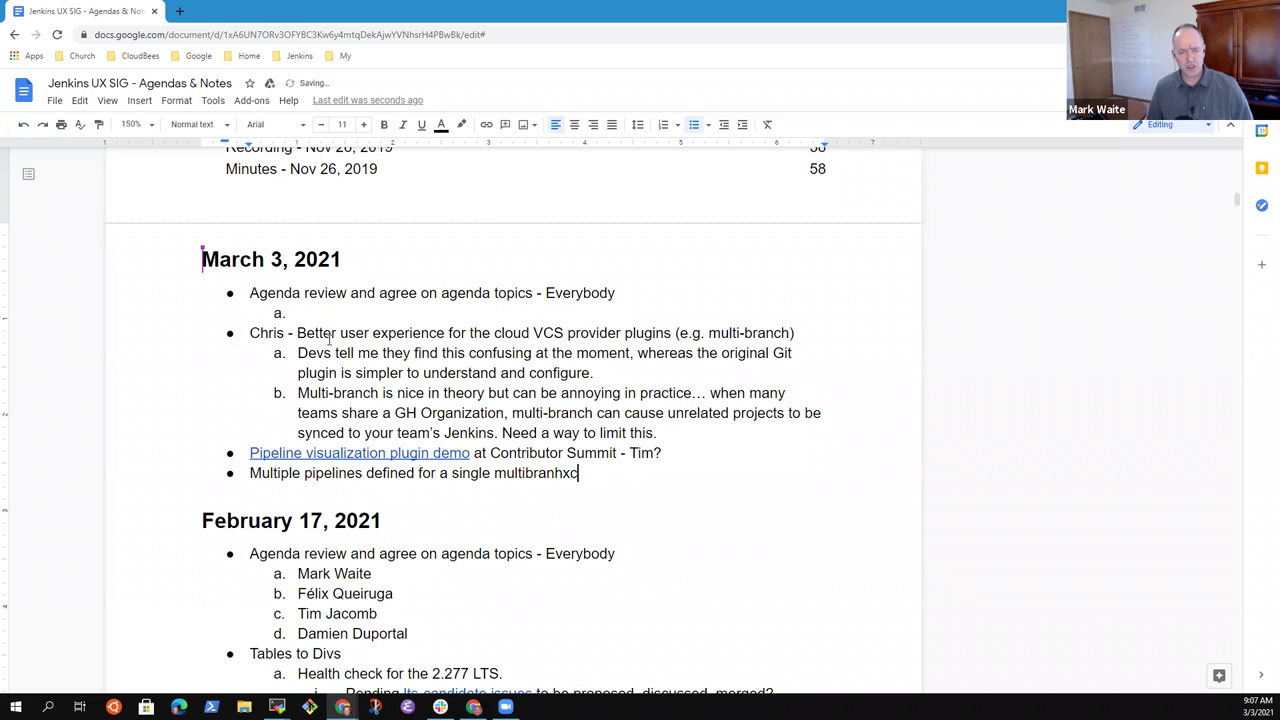
key("BackSpace")
key("BackSpace")
key("BackSpace")
key("BackSpace")
type("ch")
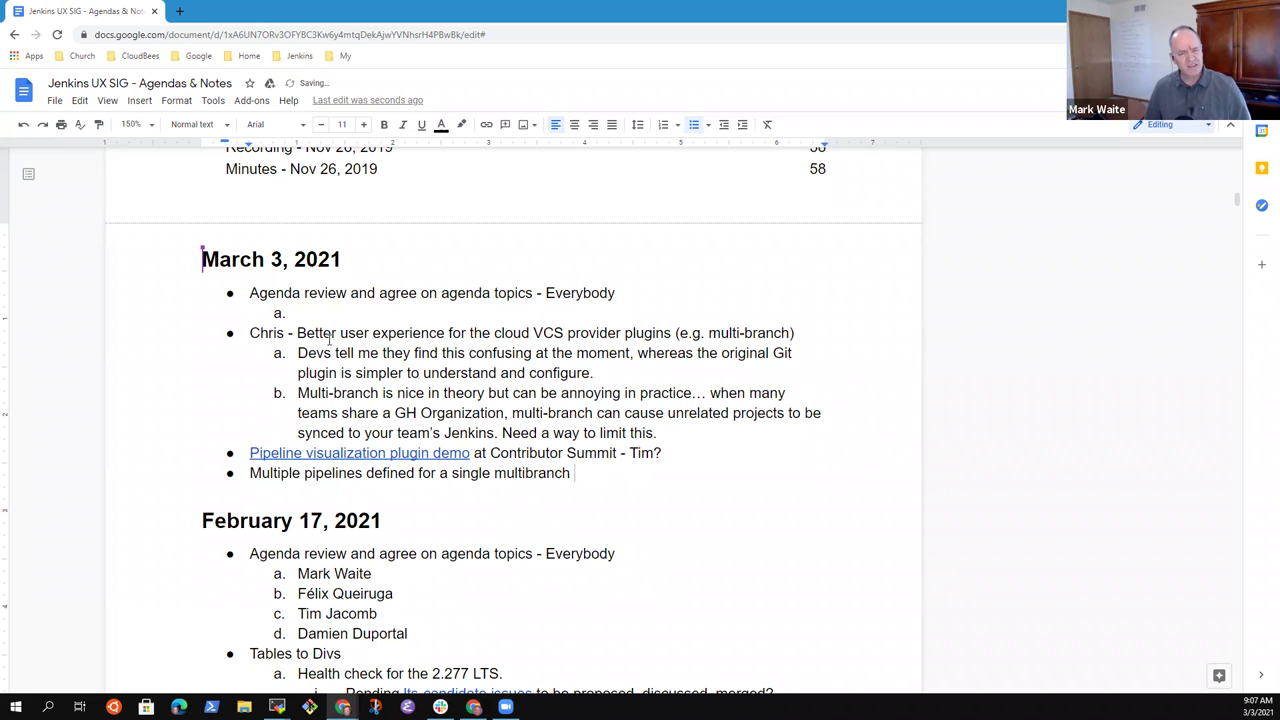
type(" job")
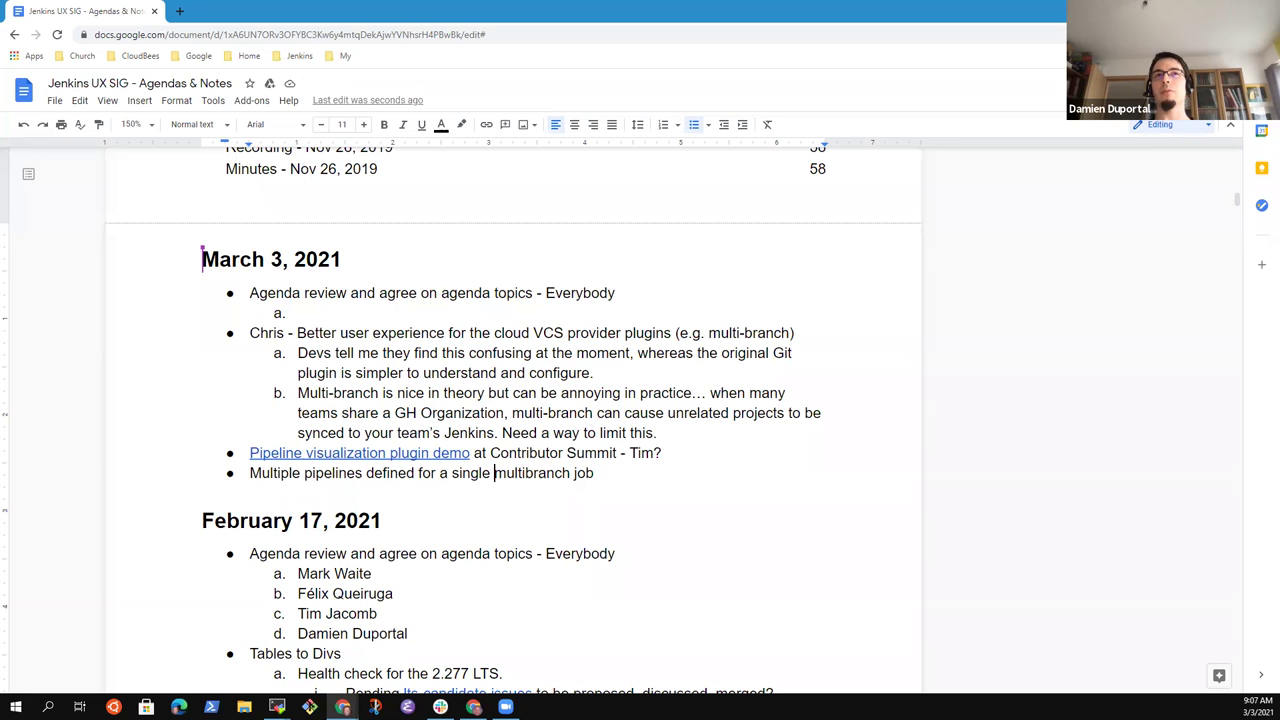
- Remove the word "single" from the multiple pipelines bullet and append a dash followed by the presenter's first name
key("ctrl+End")
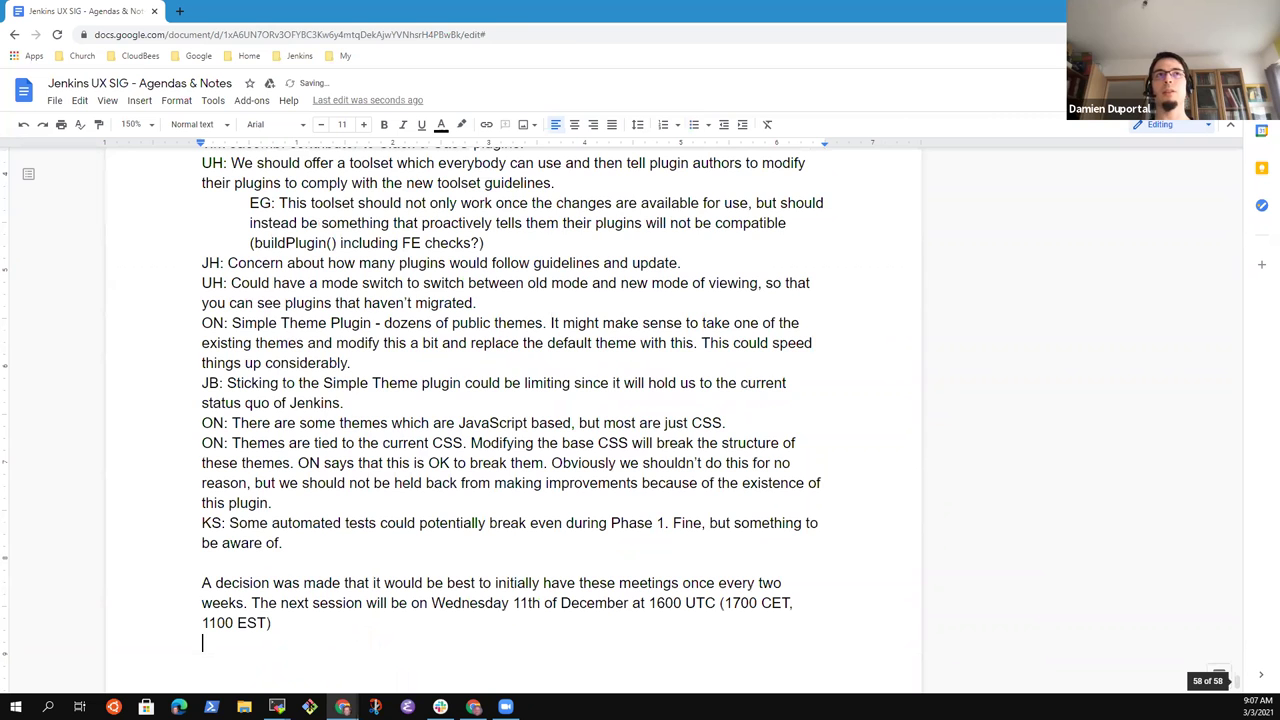
key("ctrl+Home")
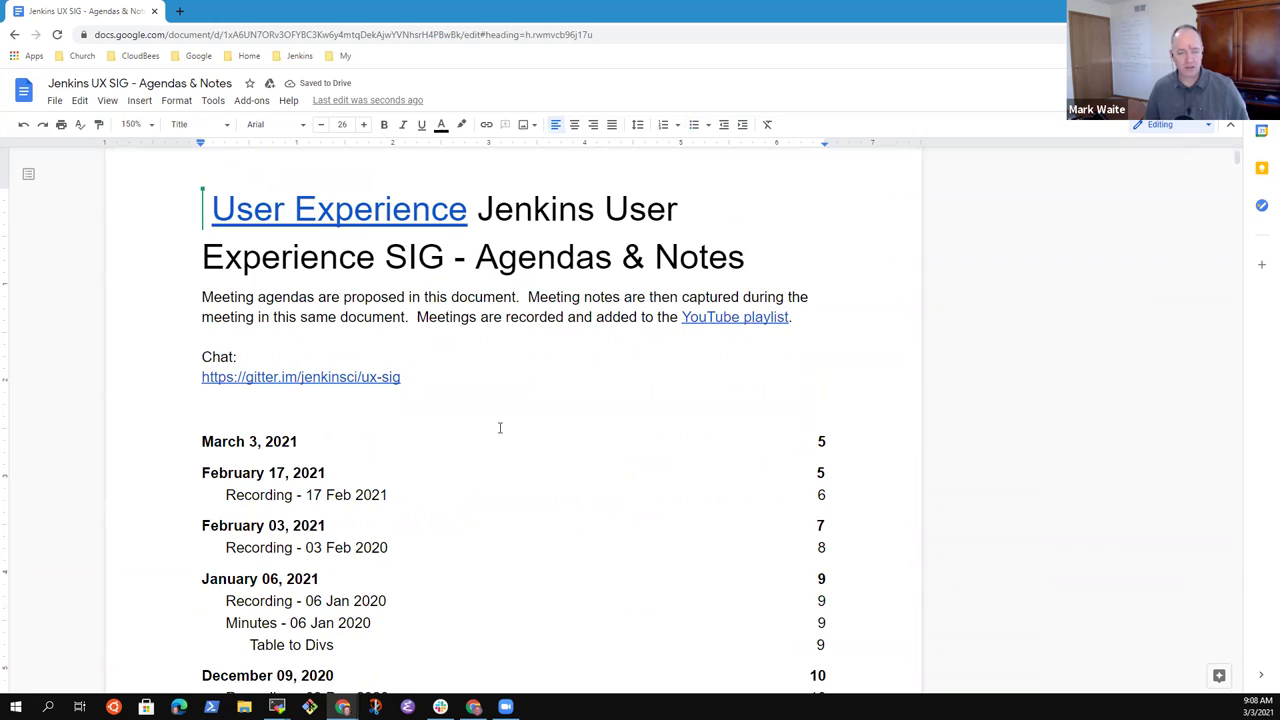
scroll(535, 400, "down", 20)
scroll(538, 394, "down", 15)
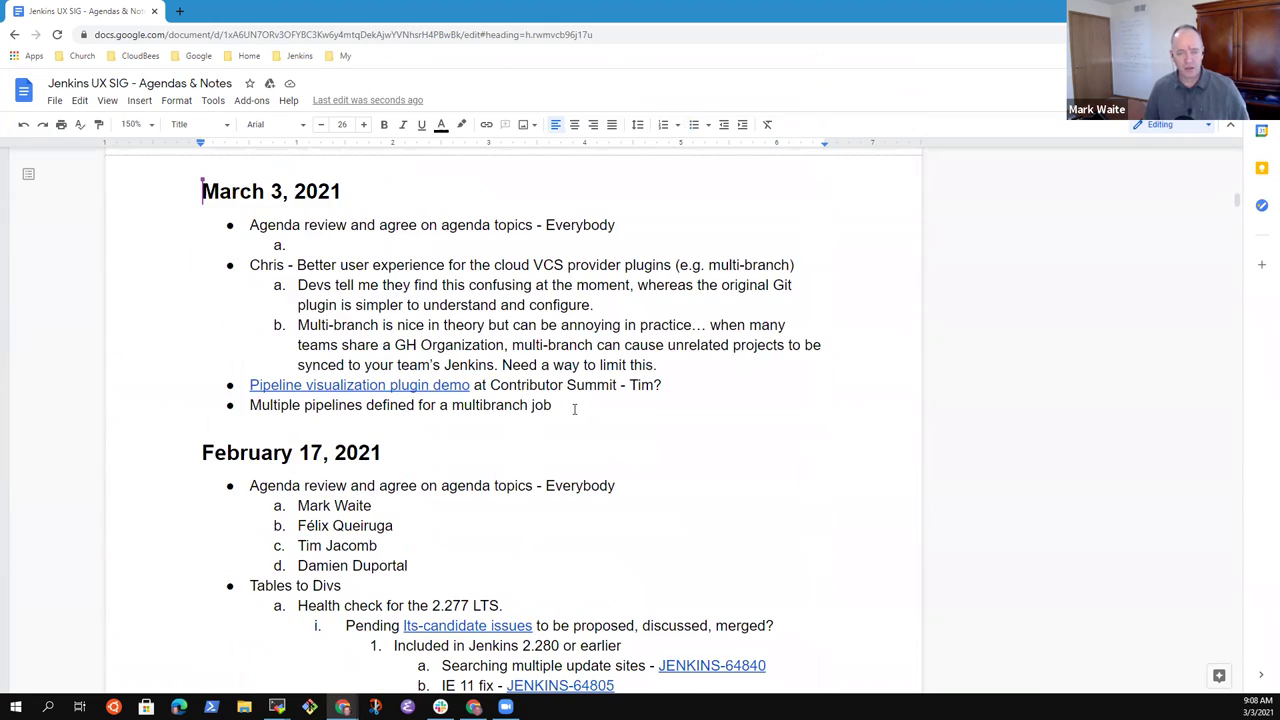
left_click(574, 408)
type("-")
key("BackSpace")
key("BackSpace")
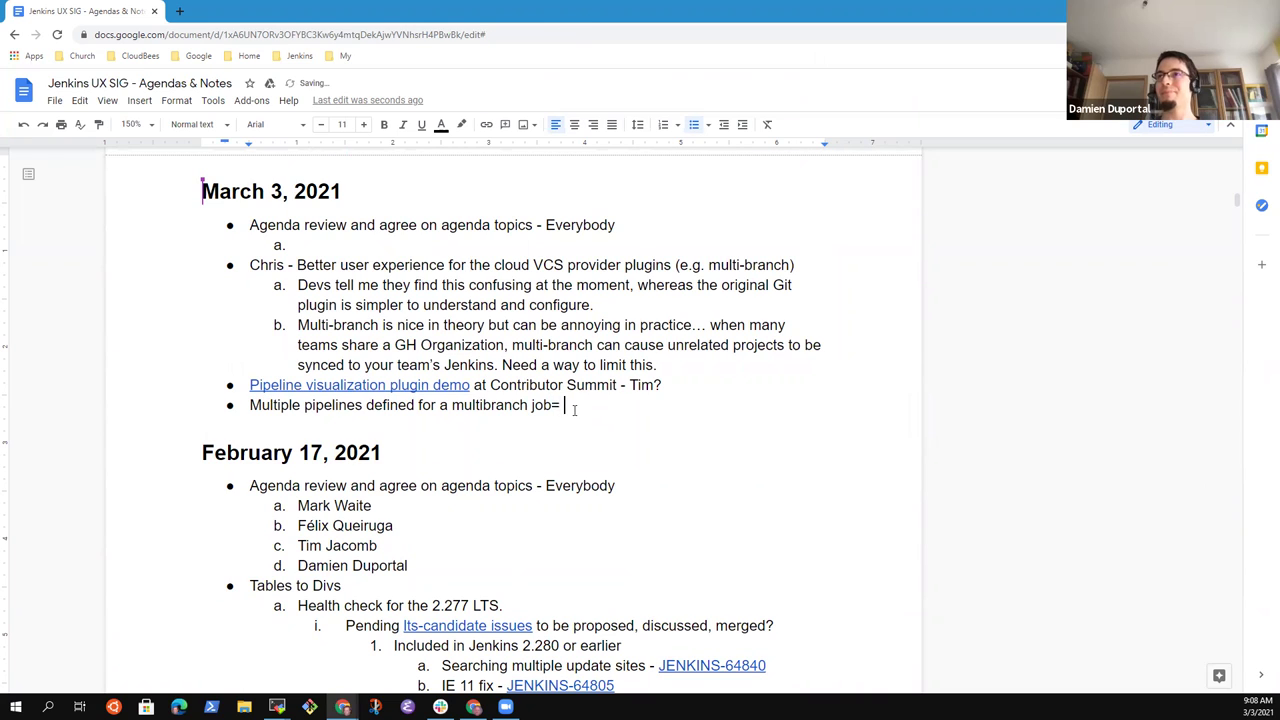
type("- D")
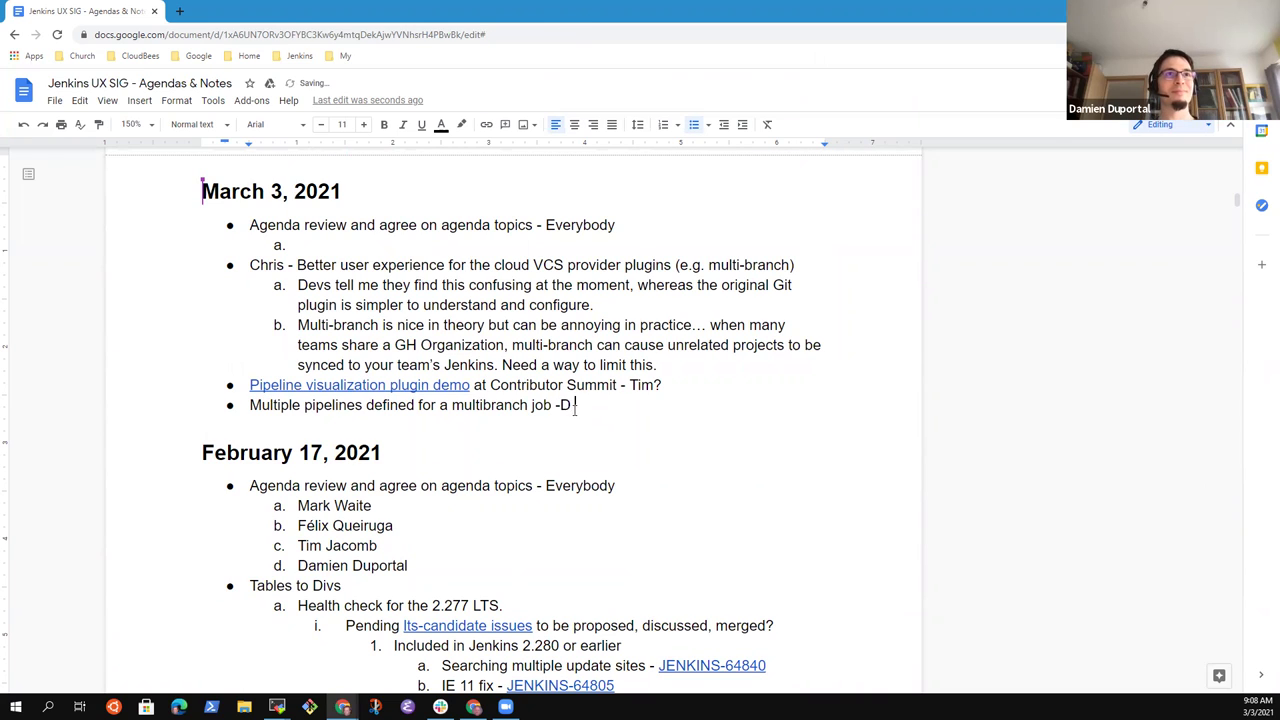
key("BackSpace")
type("Damien")
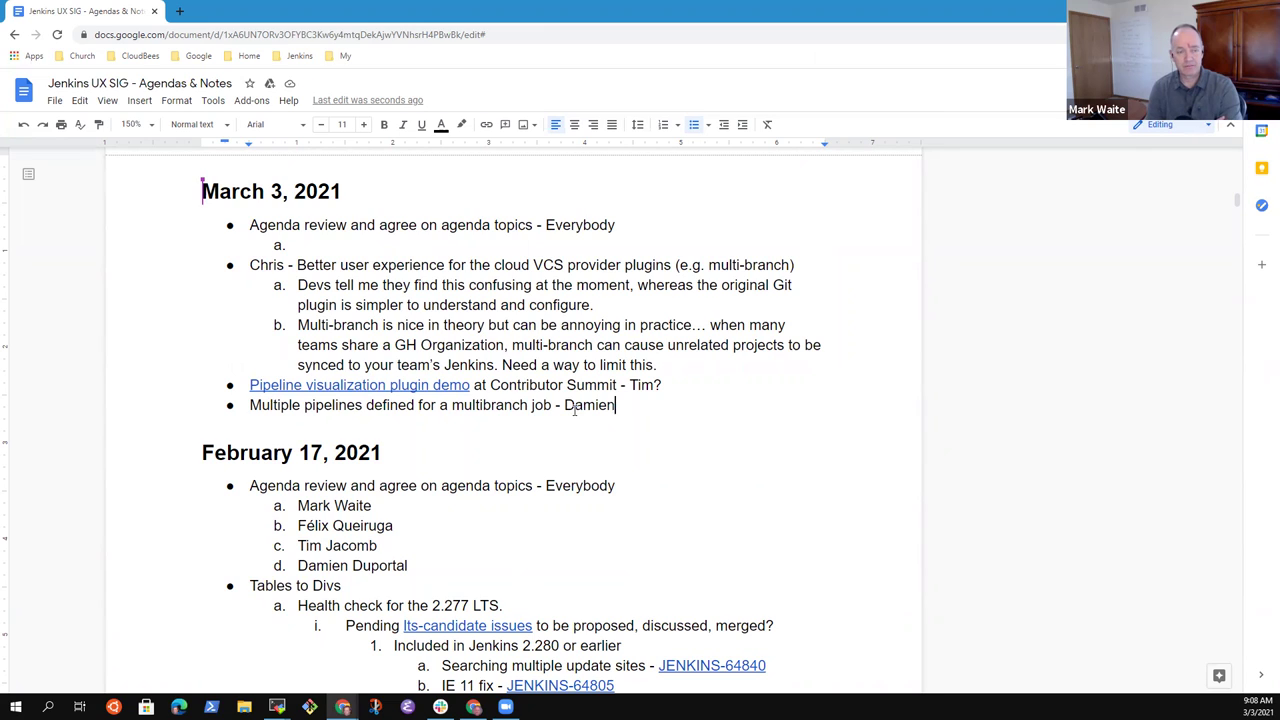
- Delete the dash, presenter name and question mark after "Contributor Summit" in the Pipeline visualization plugin demo bullet
key("Up")
key("Up")
key("Up")
key("Up")
key("Up")
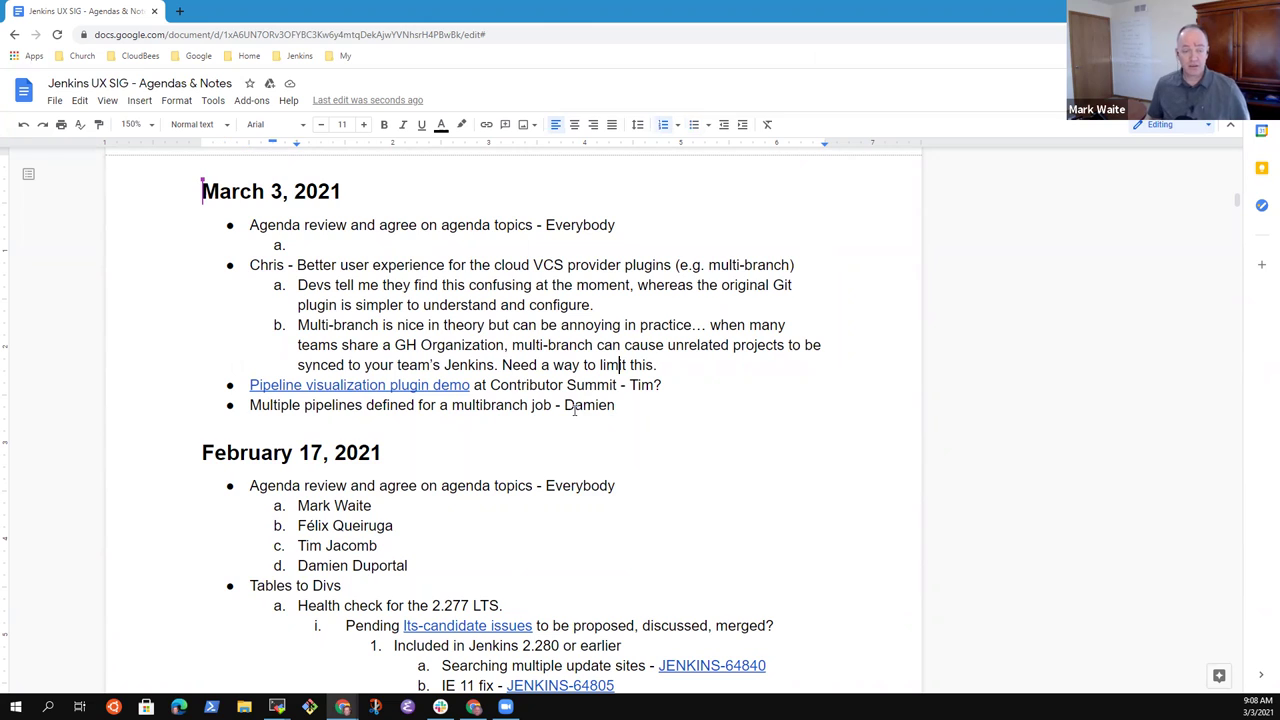
key("Down")
key("Down")
key("Down")
key("Down")
key("Home")
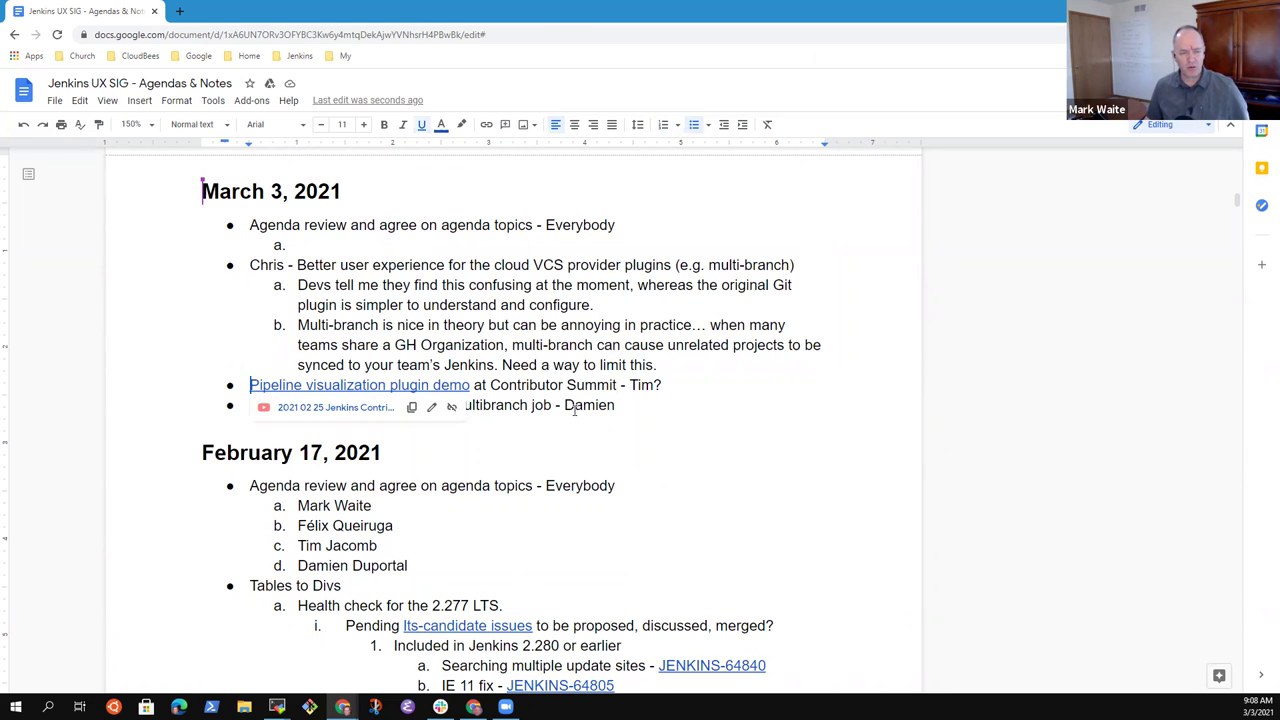
key("shift+End")
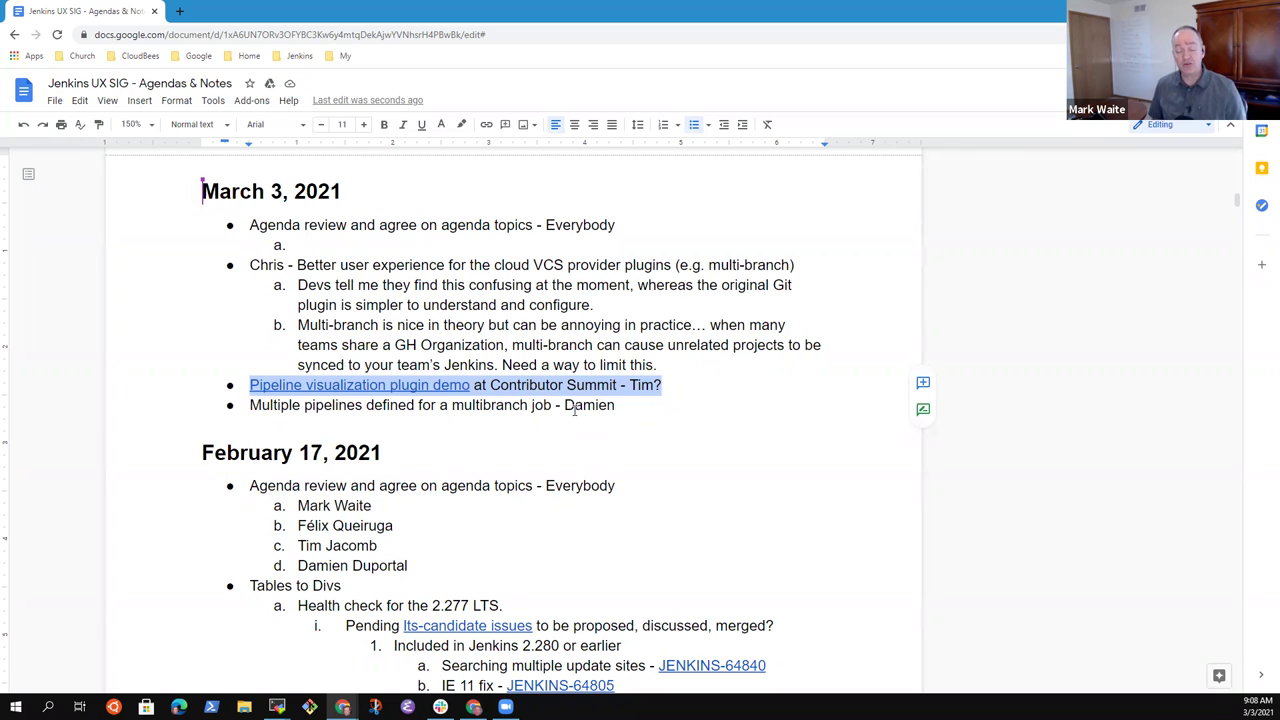
key("End")
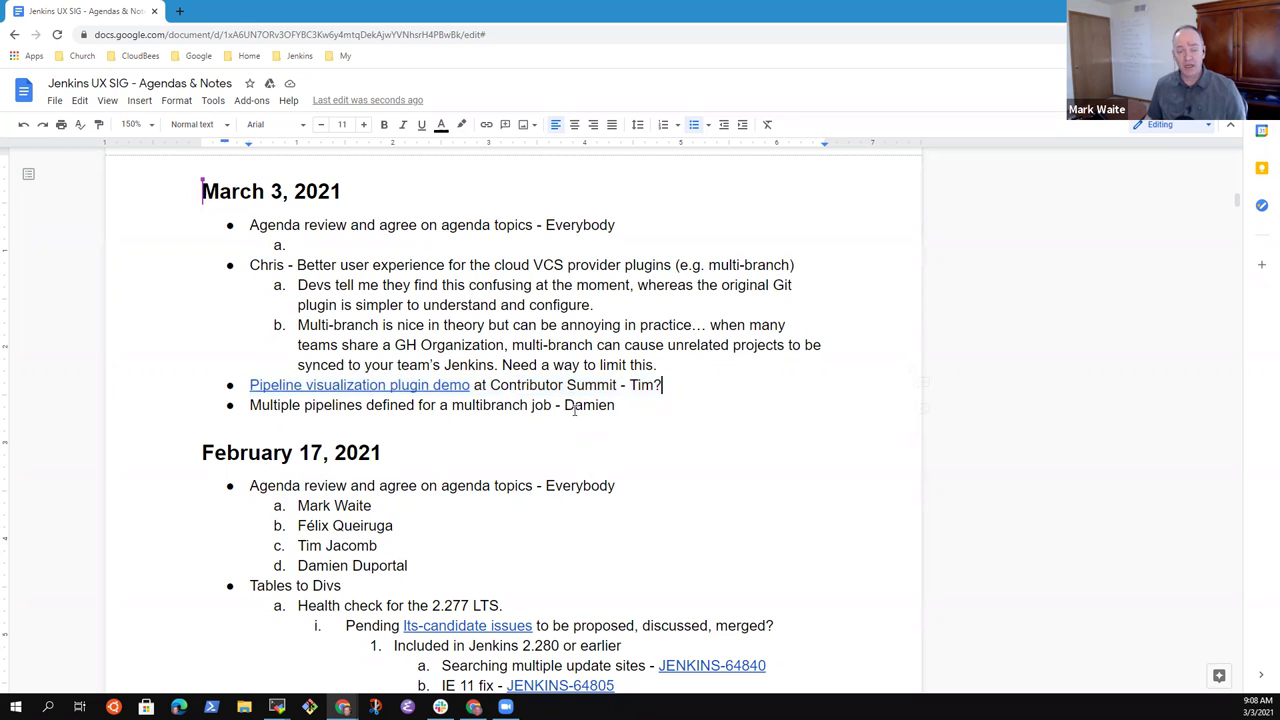
key("BackSpace")
key("ctrl+shift+Left")
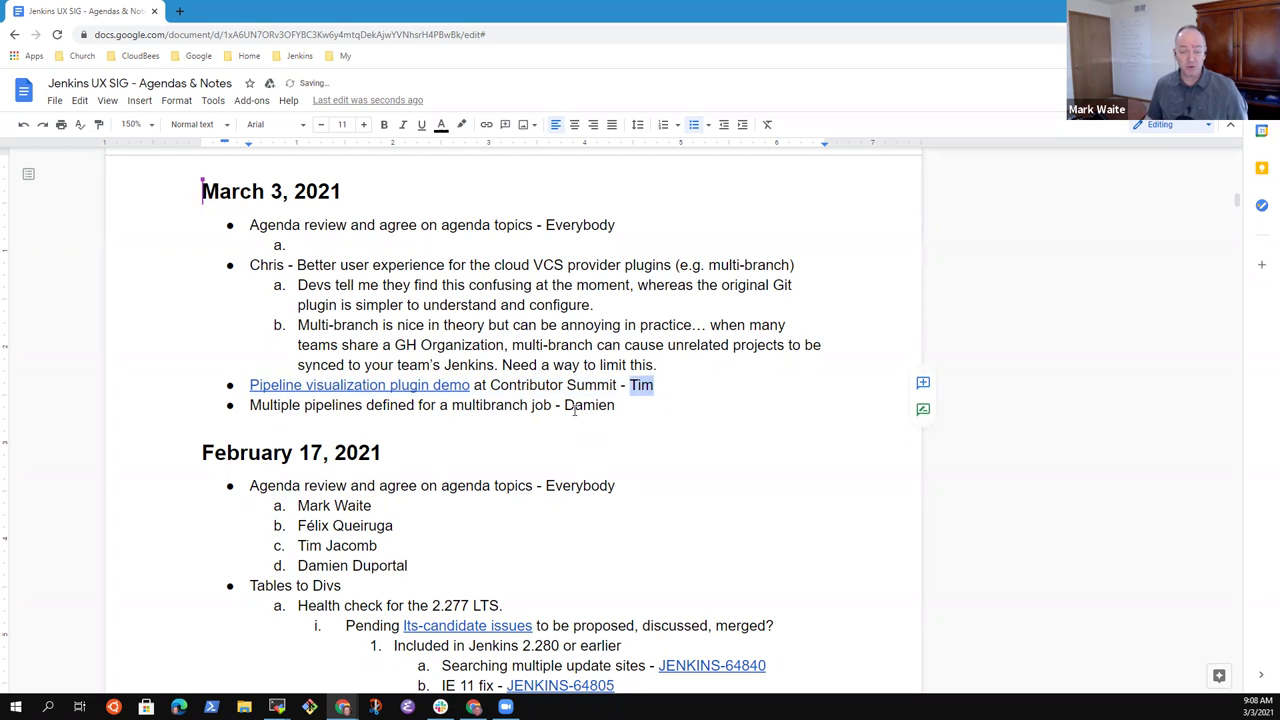
key("BackSpace")
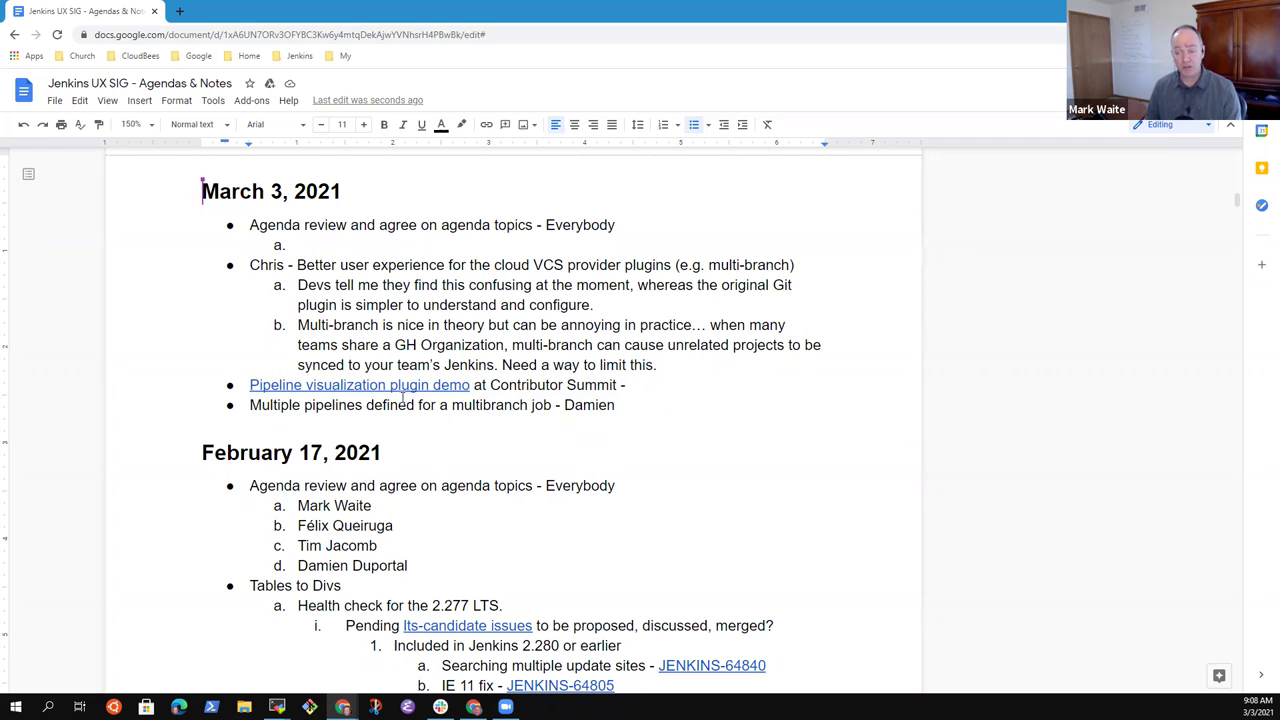
left_click(624, 388)
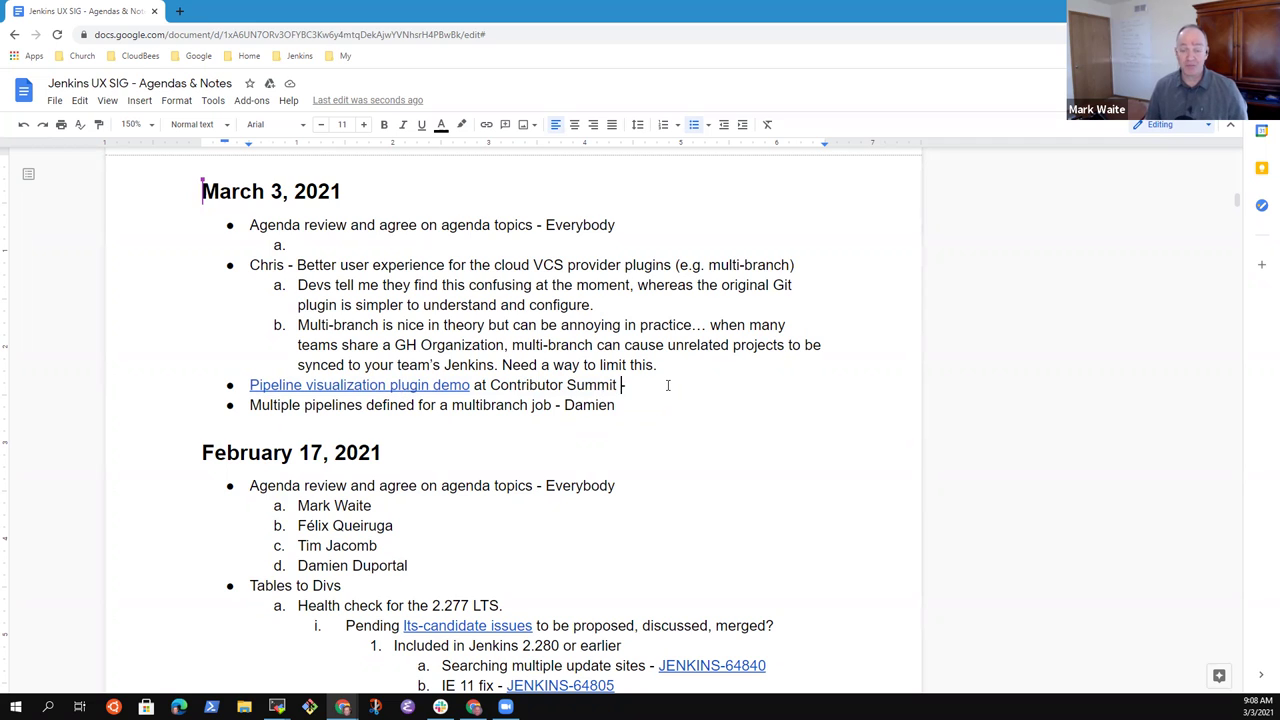
key("BackSpace")
key("BackSpace")
- Add a sub-item under the Pipeline visualization plugin demo bullet reading "Extracted a portion of Blue Ocean into a separate plugin"
key("Return")
key("Tab")
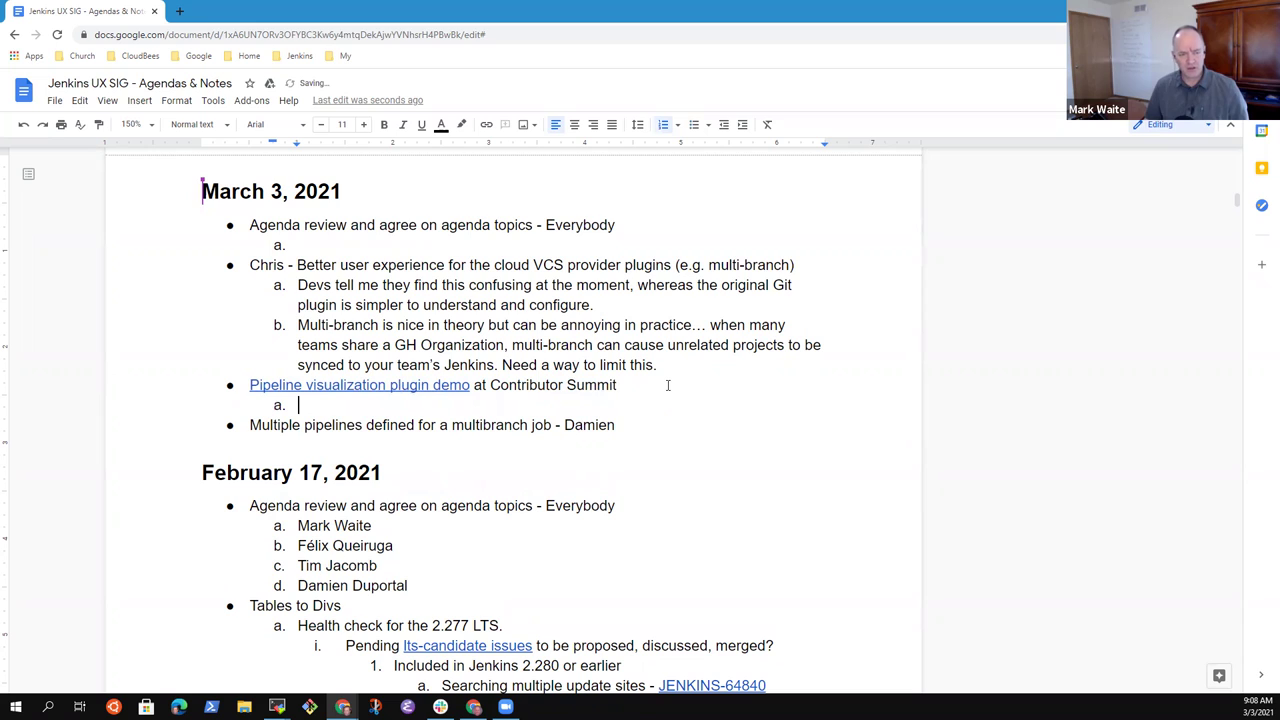
type("Extra")
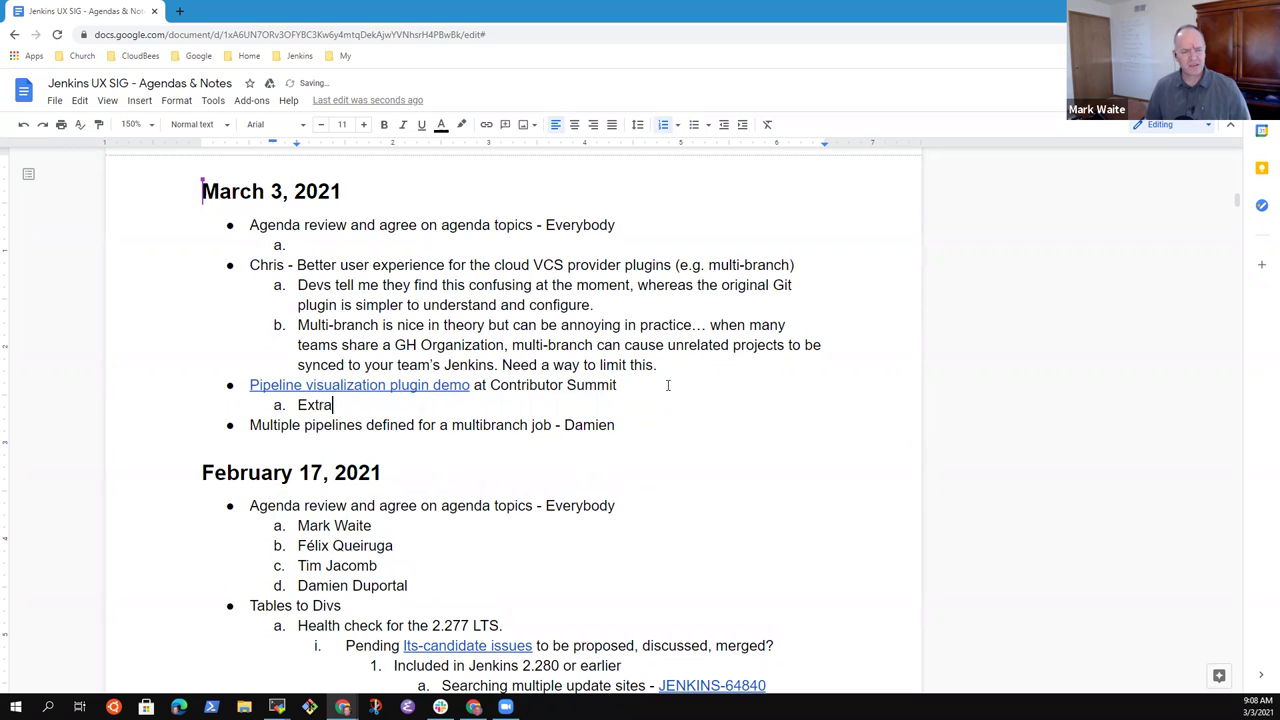
type("cted a porti")
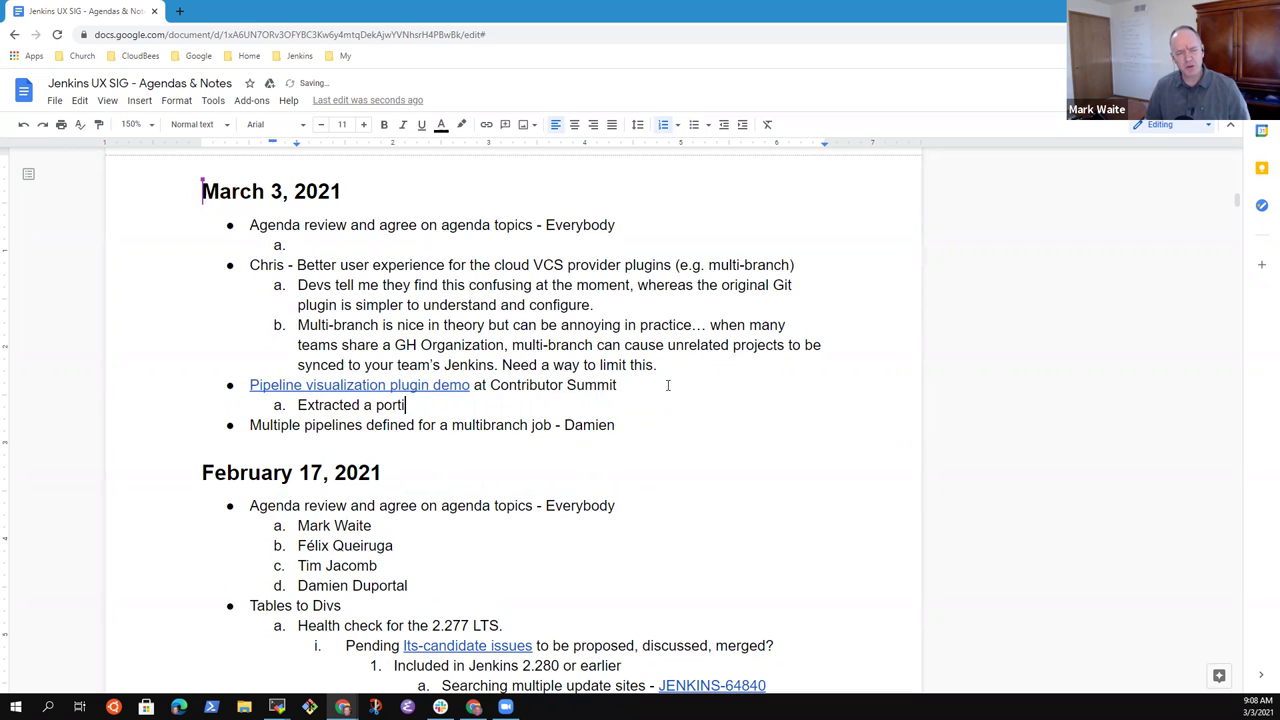
type("on of Blue ")
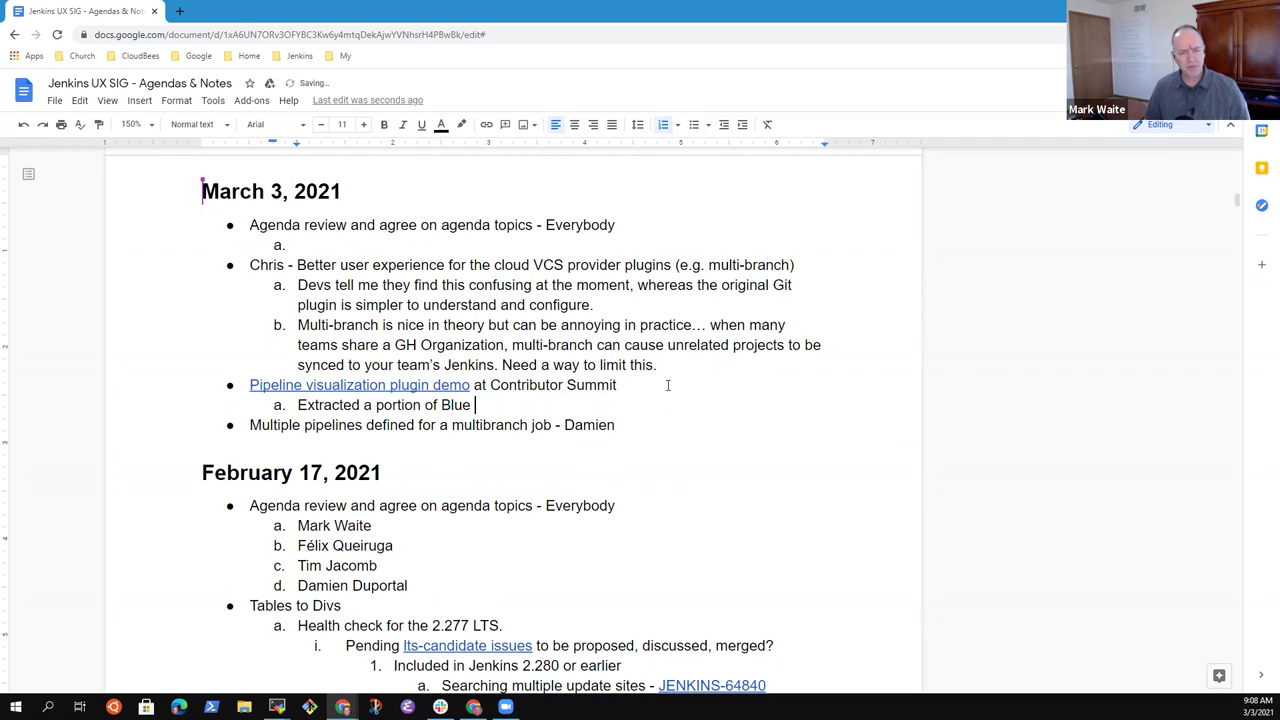
type("Ocean into a ")
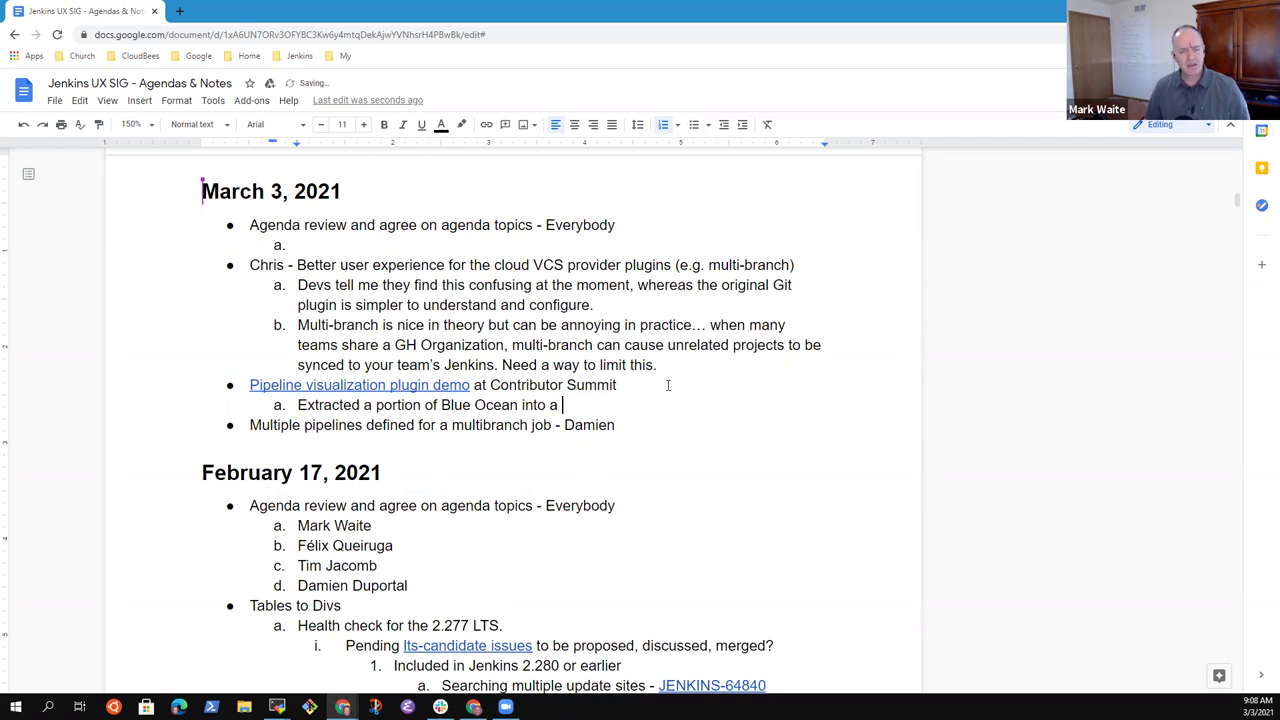
type("separate plugin")
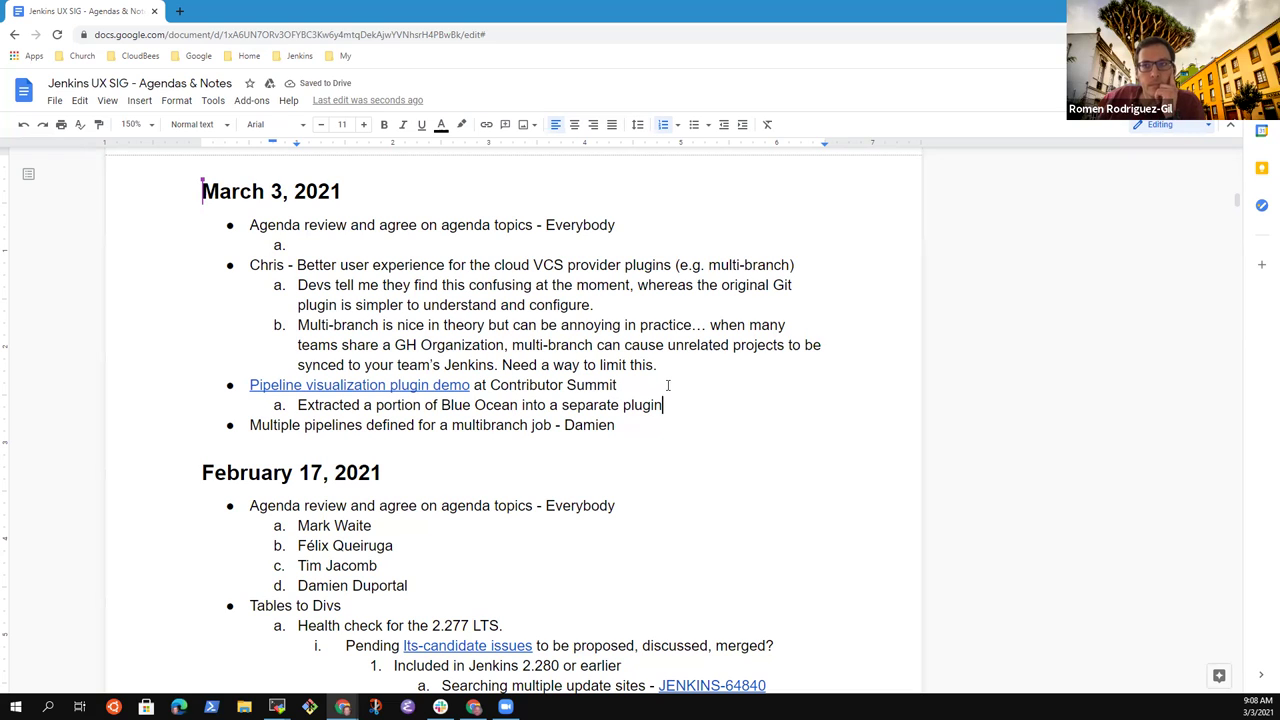
- Extend the Blue Ocean sub-item with the words "that shows pipeline running"
type(" that ")
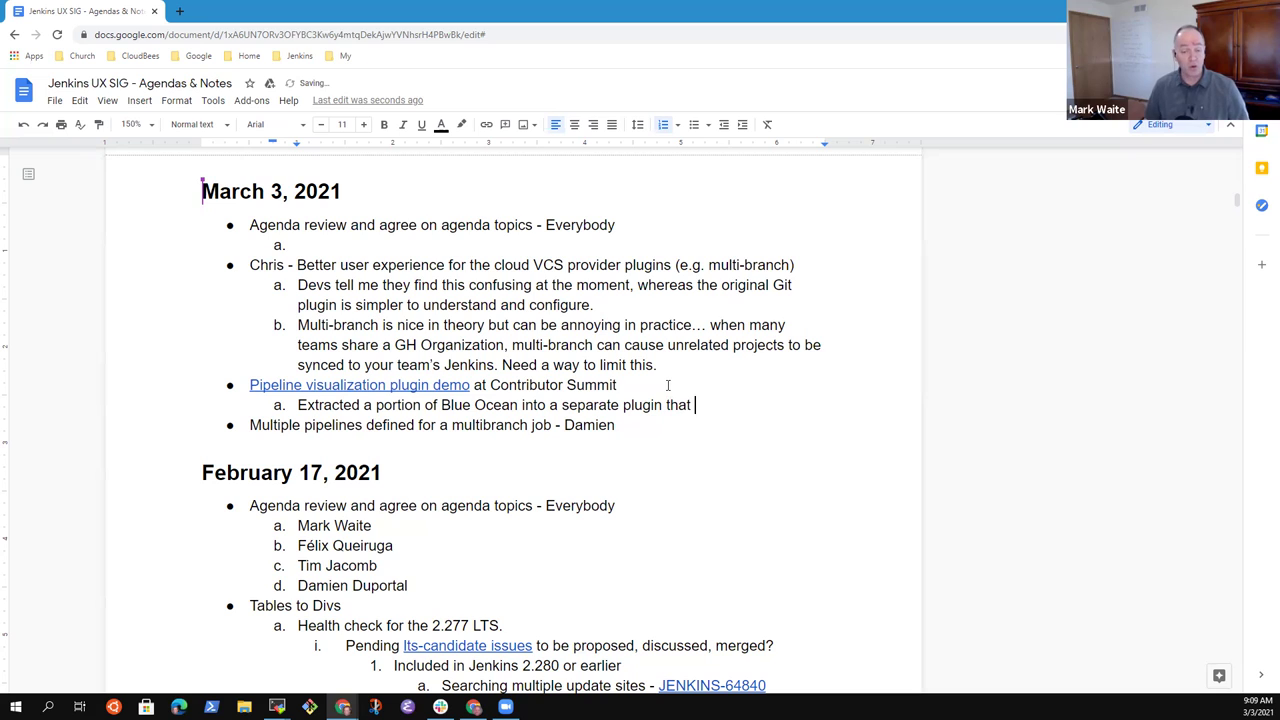
type("does")
key("ctrl+BackSpace")
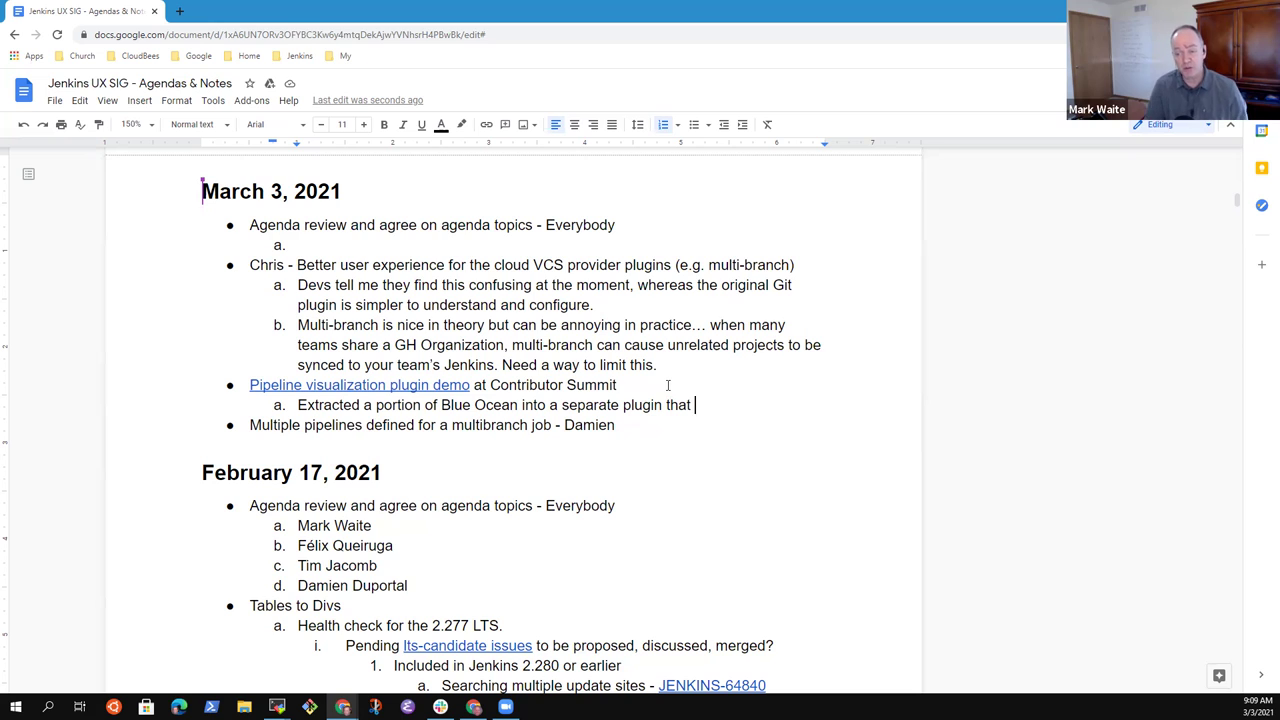
type("shows p")
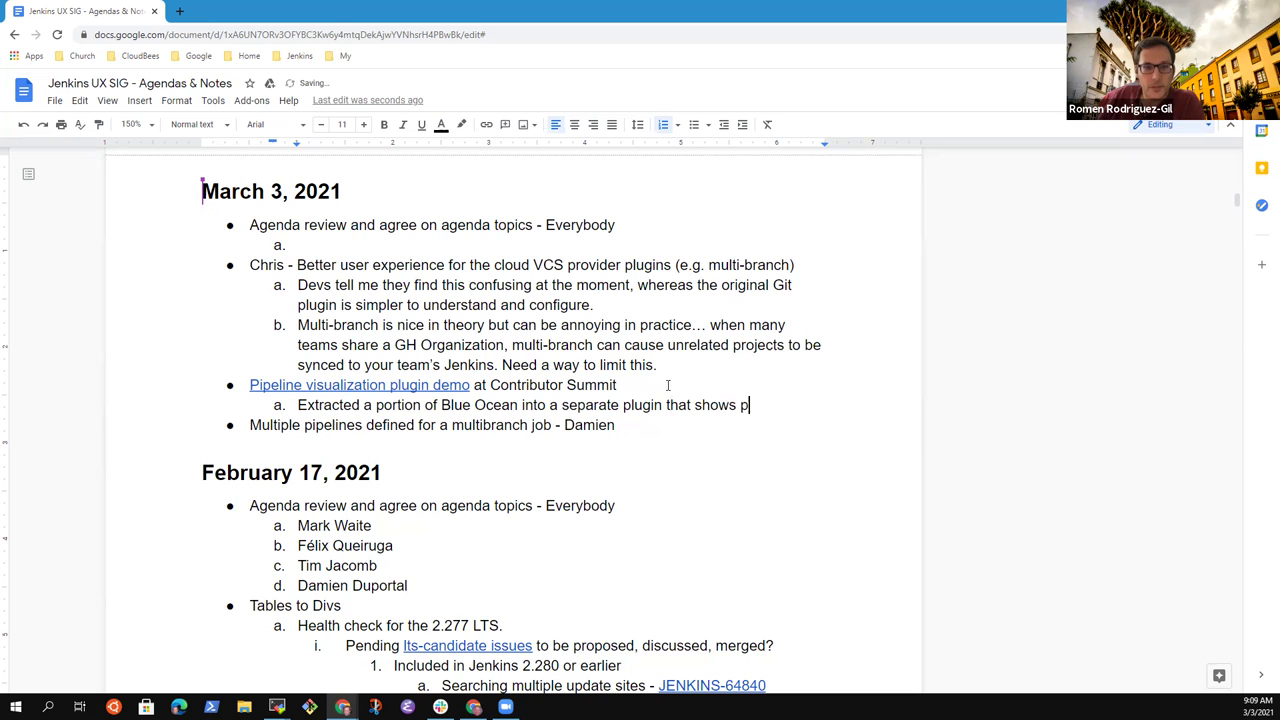
key("BackSpace")
type("pipeline running")
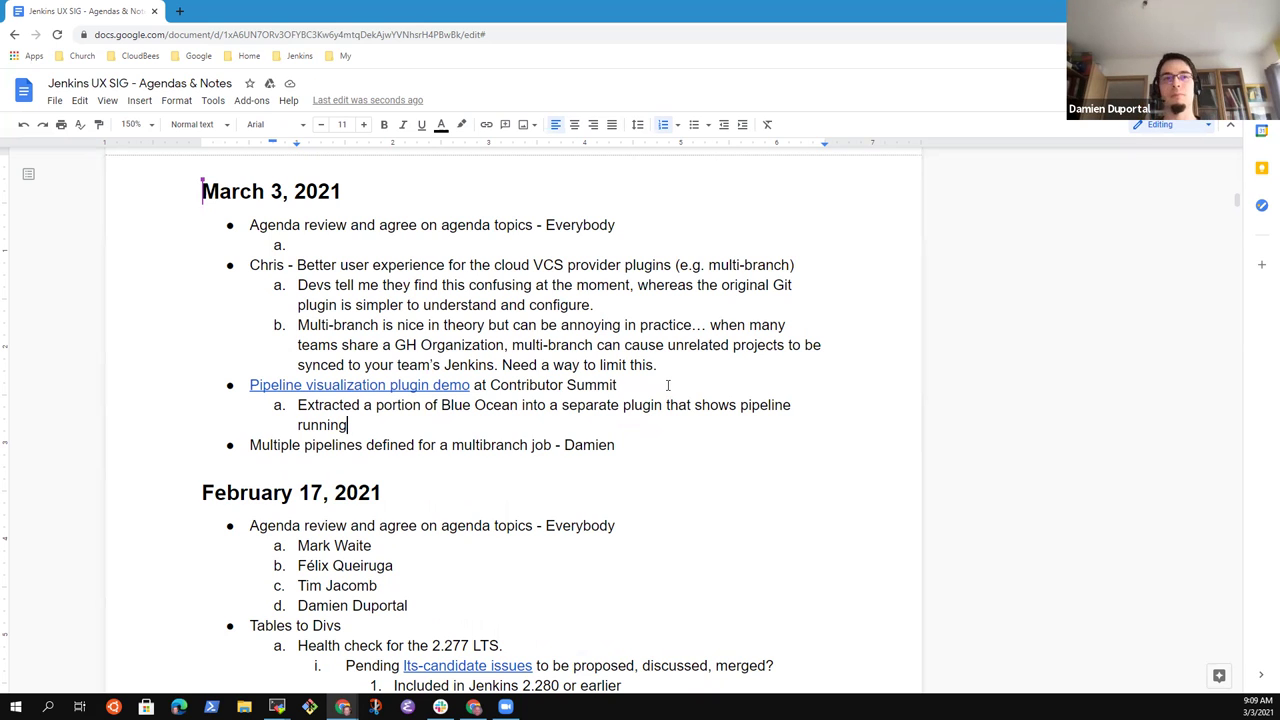
- Add a second sub-item under the plugin demo bullet reading "Prototype plugin hosting request has been submitted"
key("Return")
type("Prot")
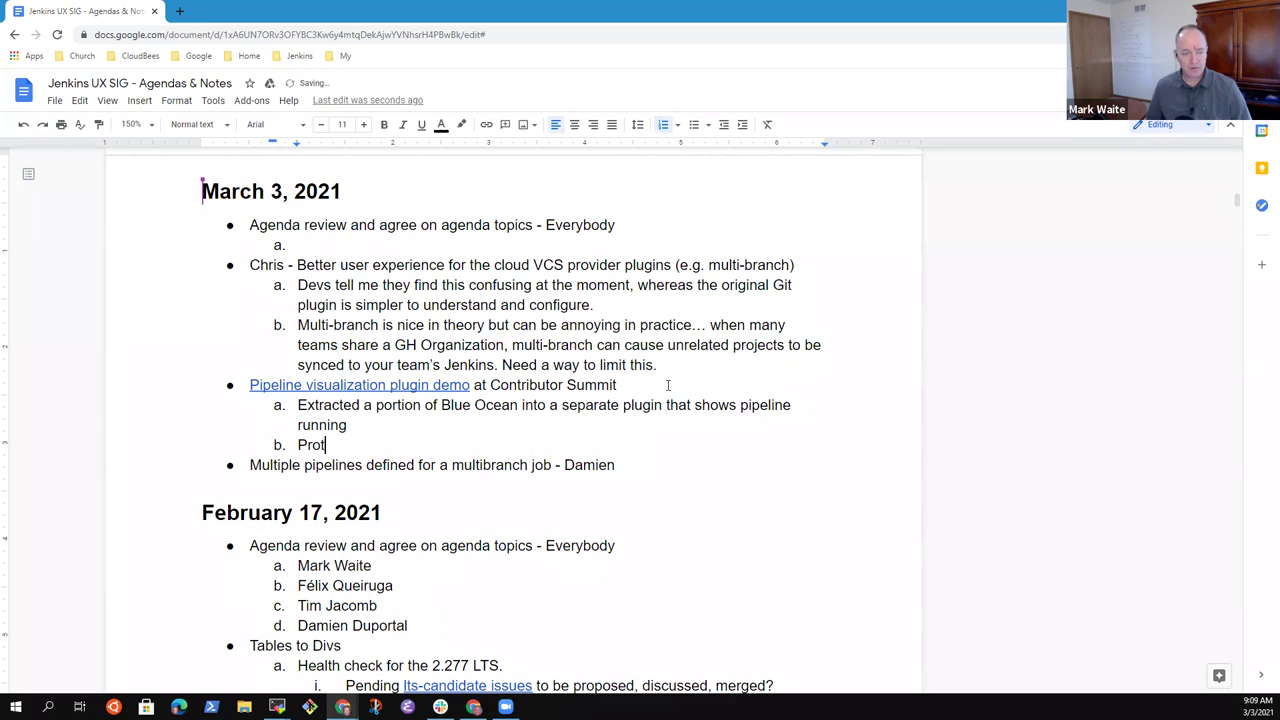
type("otyp")
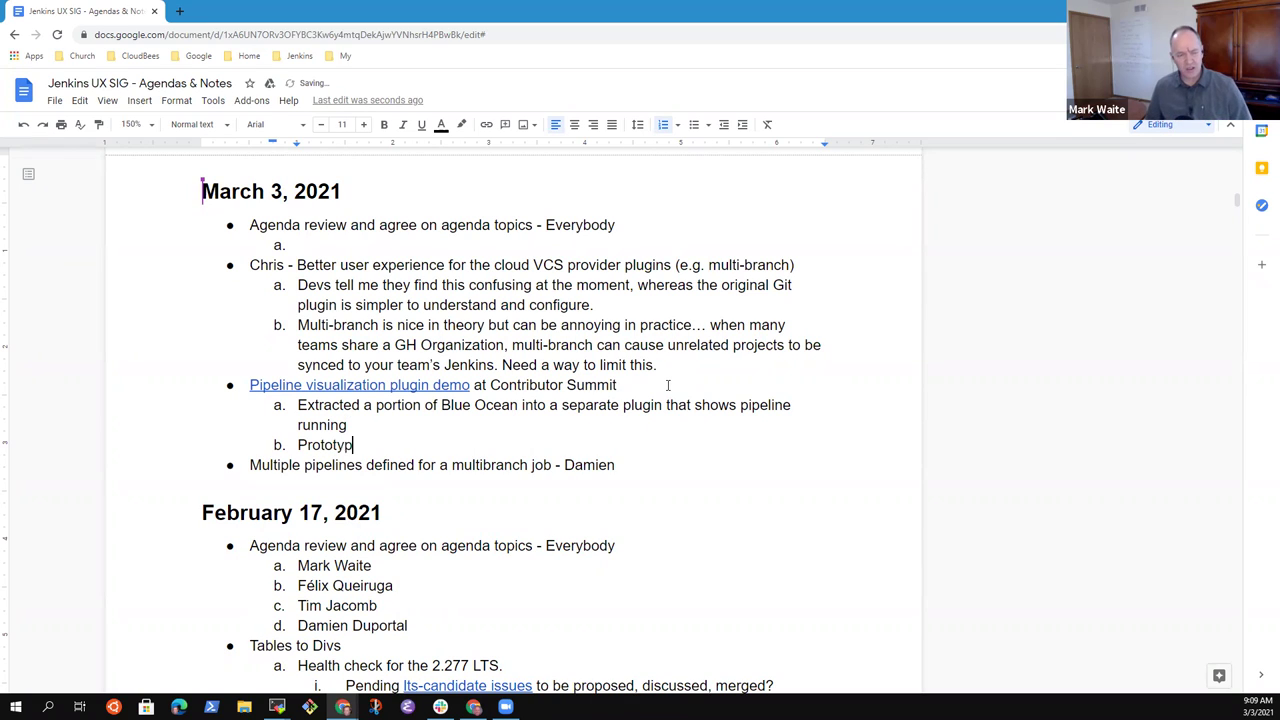
type("e plugin h")
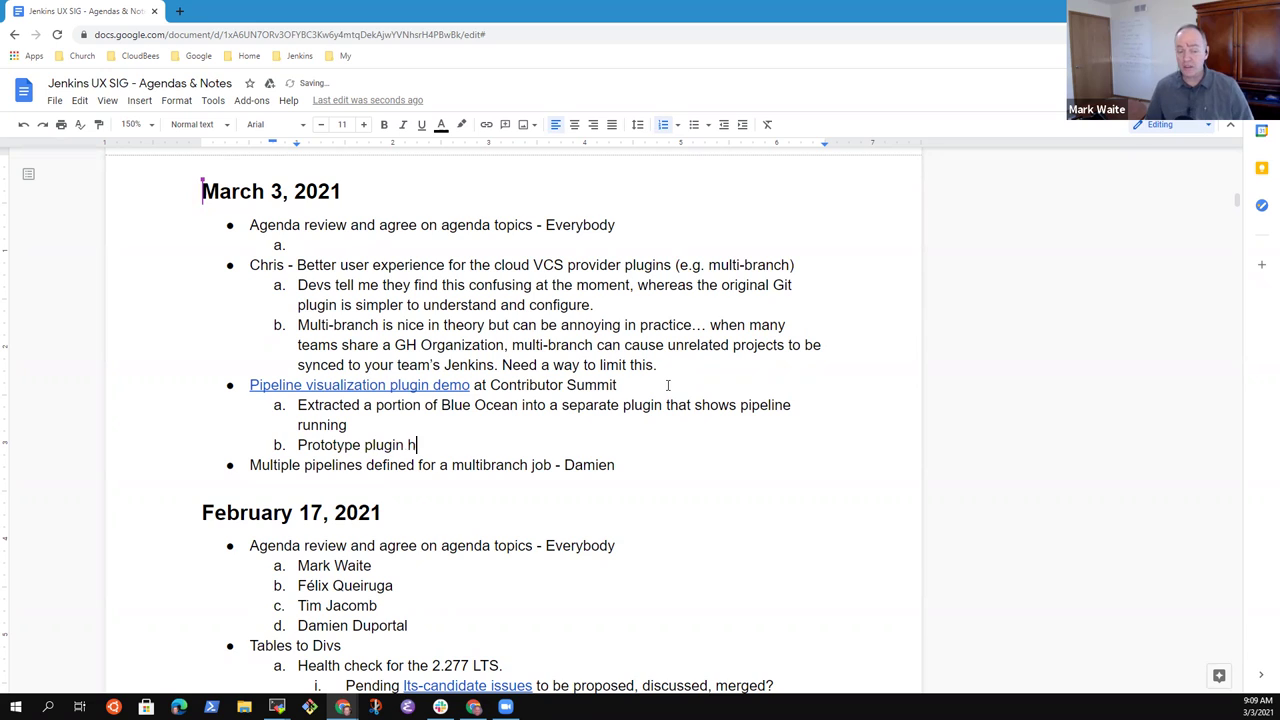
type("osting re")
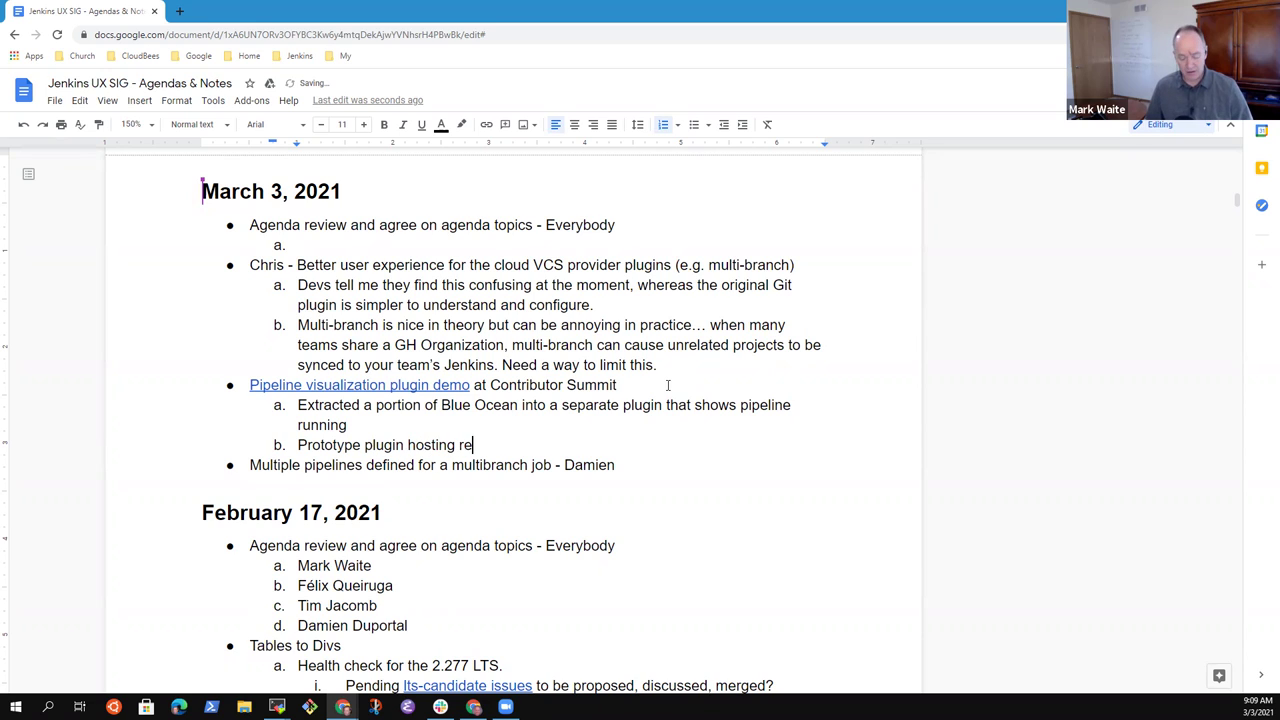
type("quest has been")
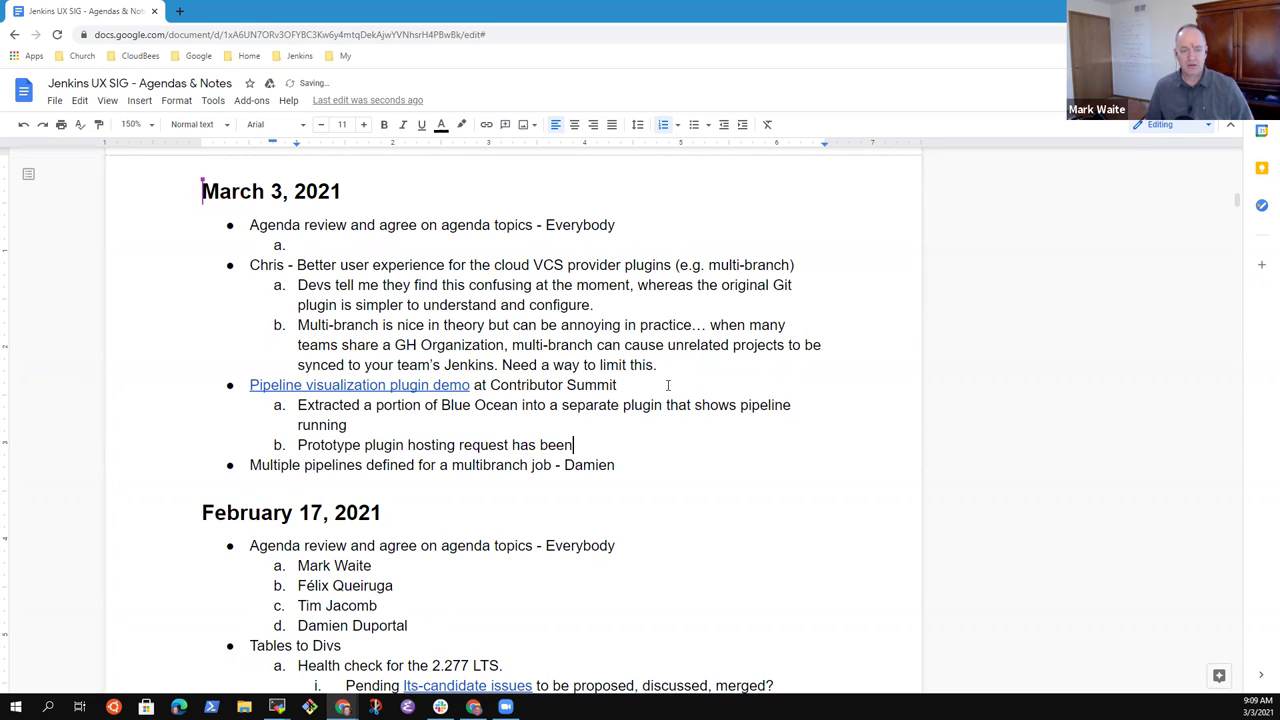
type(" submitted")
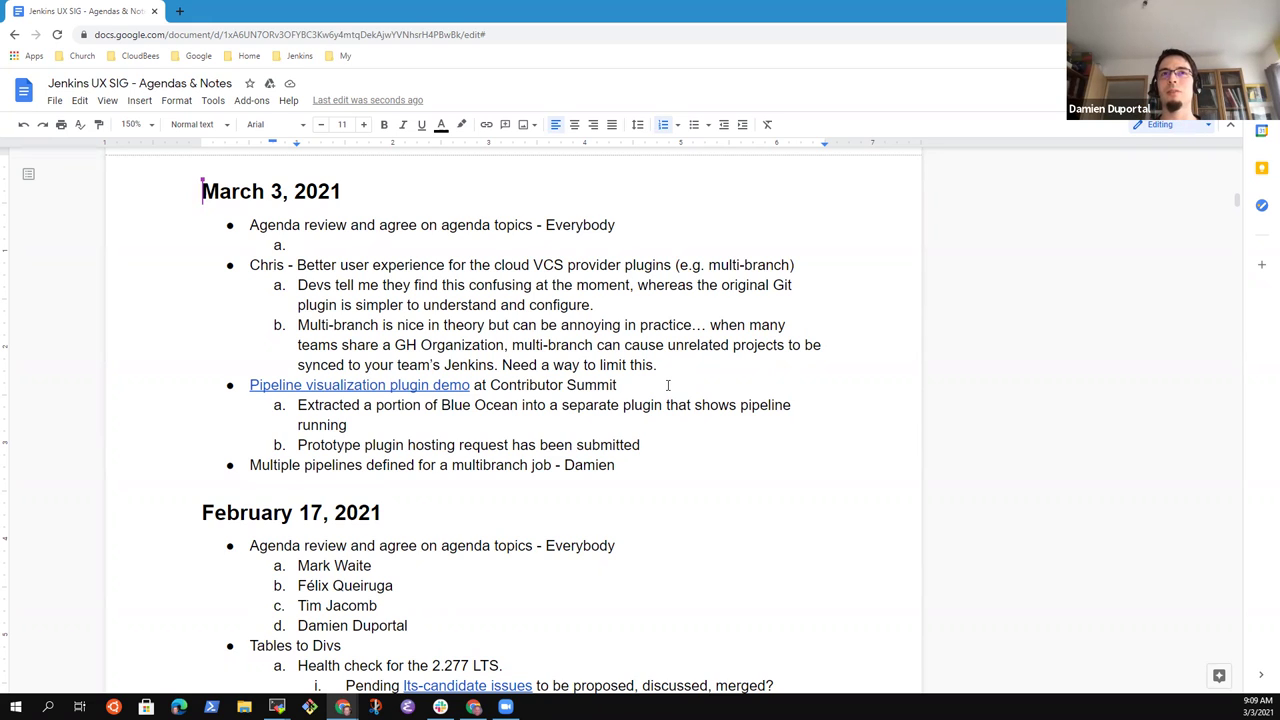
- Remove the word "Prototype" from the hosting request sub-item and capitalize "Plugin" as its first word
key("ctrl+shift+Right")
key("shift+Right")
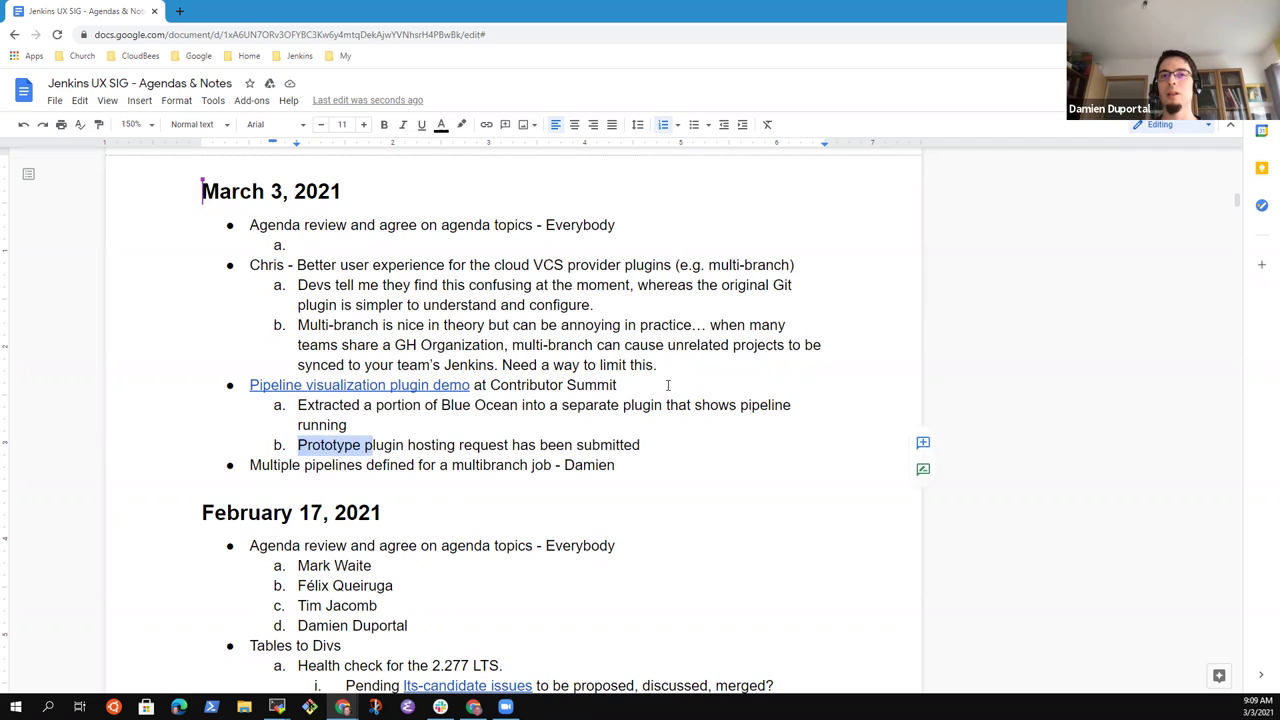
type("P")
- Append "(add to update center)" to the end of the plugin hosting request sub-item
key("End")
type("(")
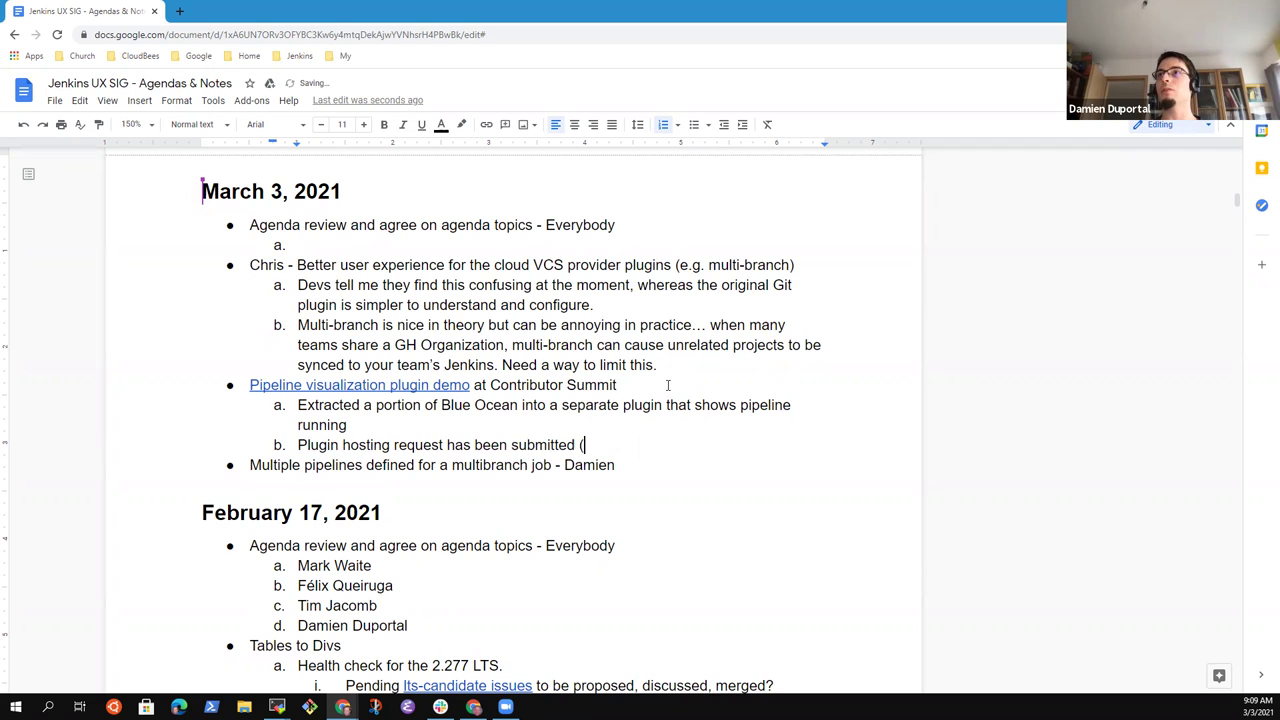
type("add to update cneter")
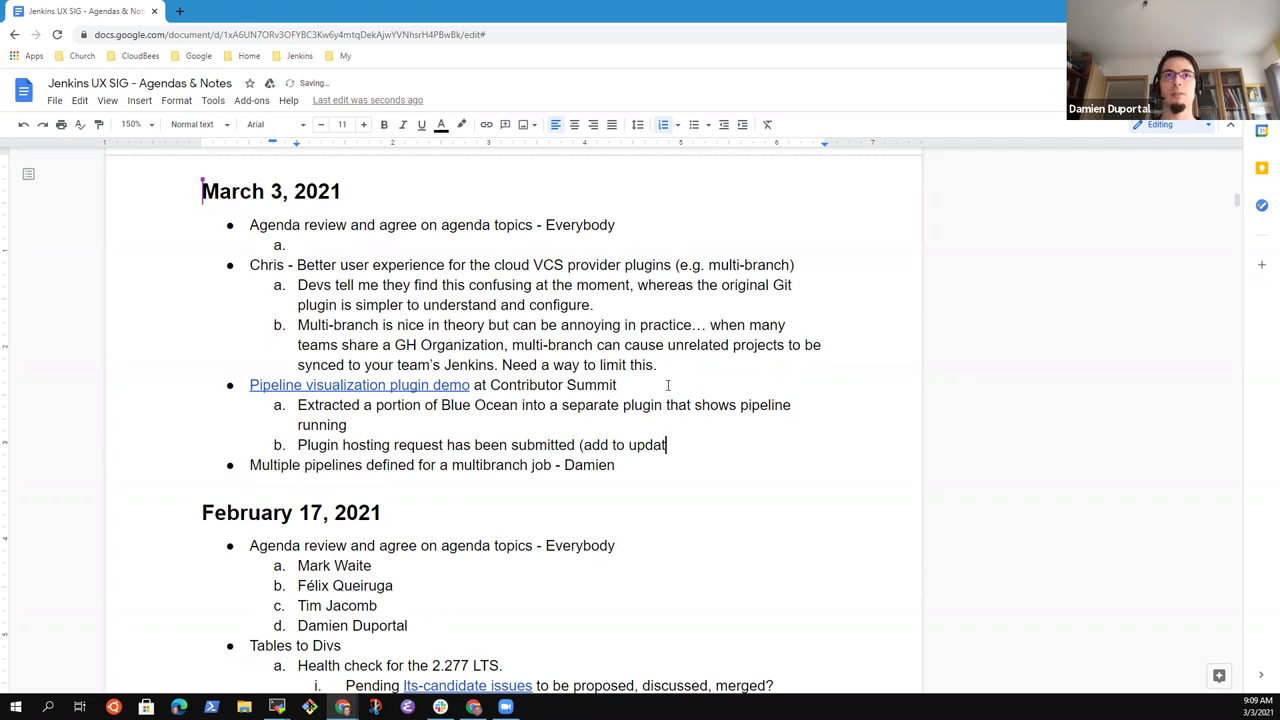
key("BackSpace")
key("BackSpace")
key("BackSpace")
key("BackSpace")
key("BackSpace")
key("BackSpace")
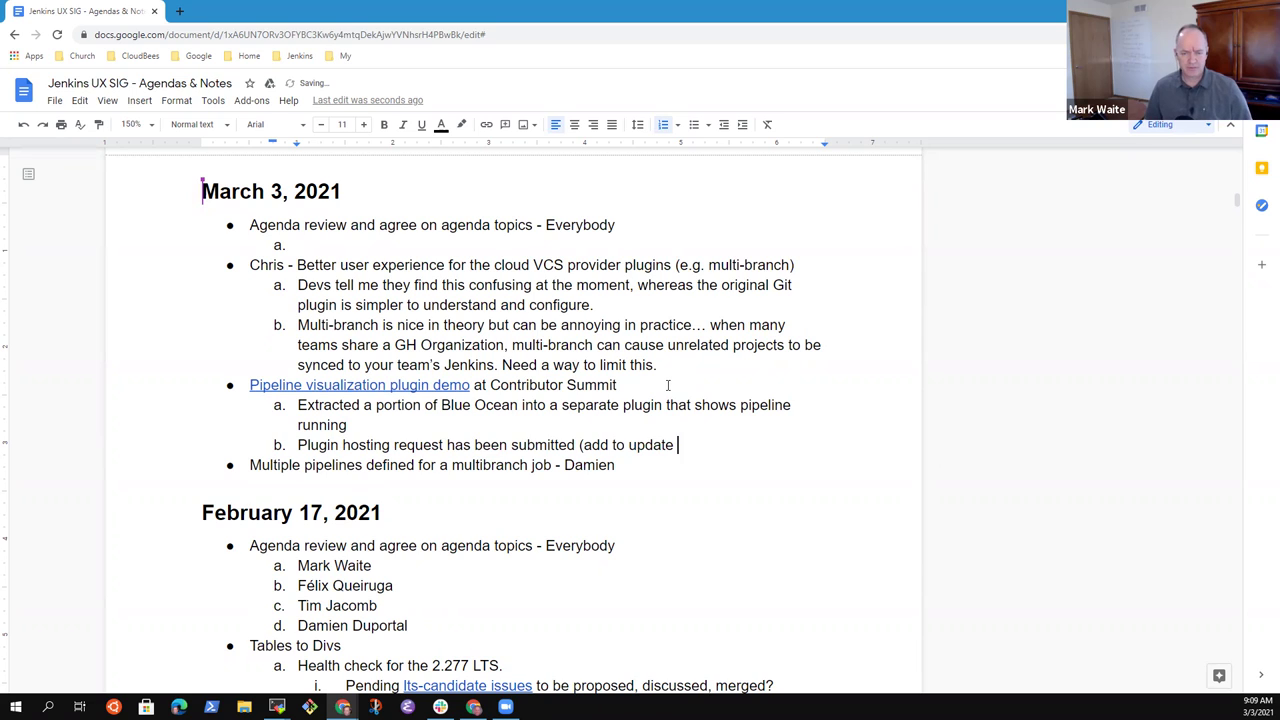
type("center)")
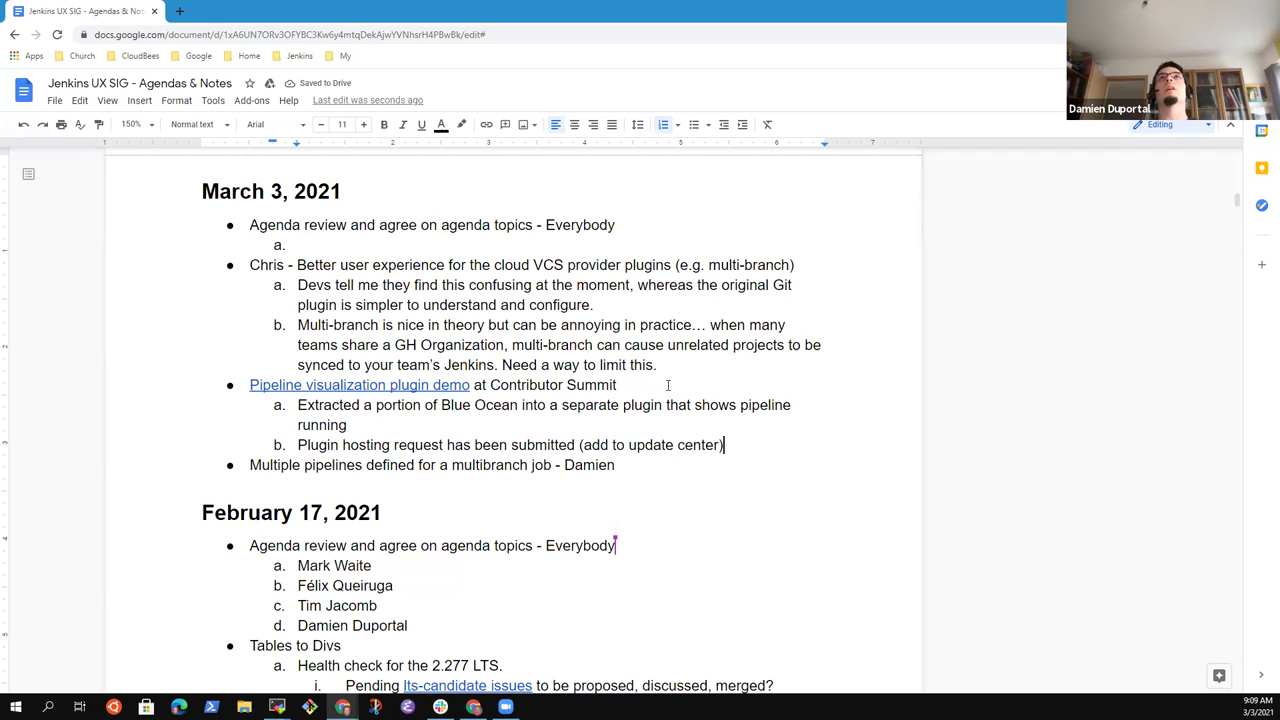
- Change "add" to "adds" in the parenthetical of the plugin hosting request sub-item
key("ctrl+Left")
key("ctrl+Left")
key("ctrl+Left")
key("Left")
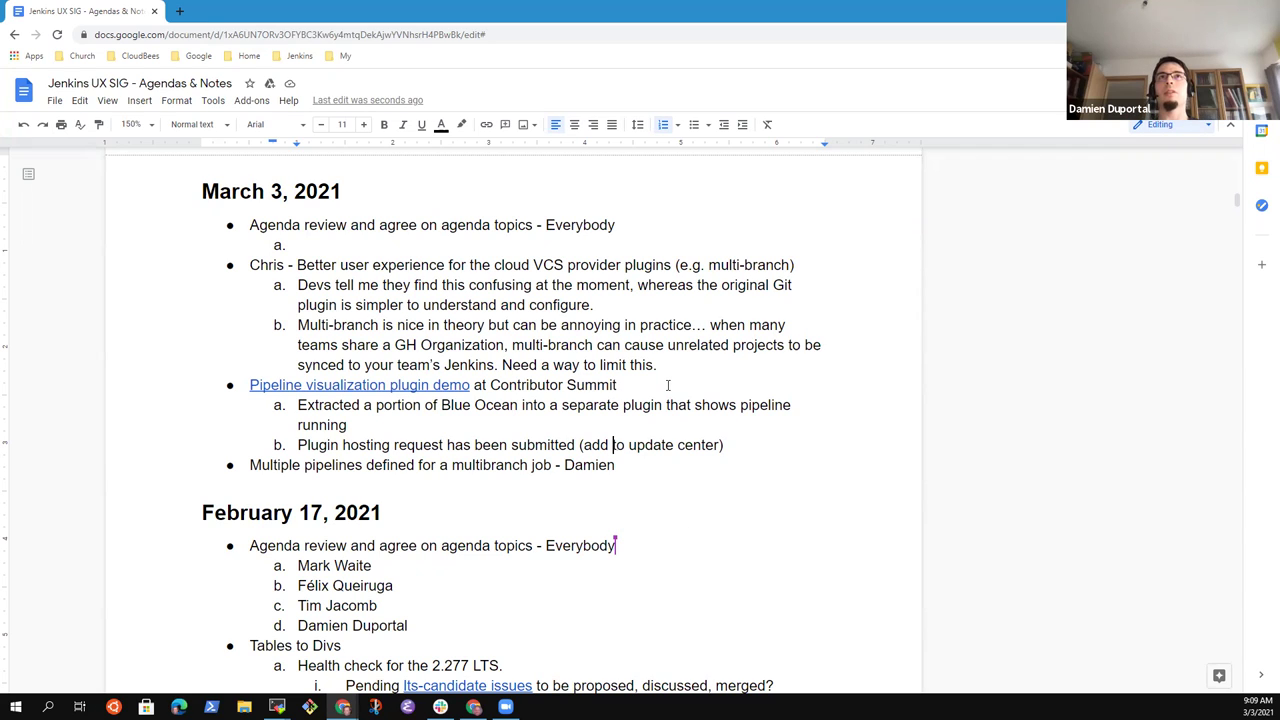
type("s")
key("End")
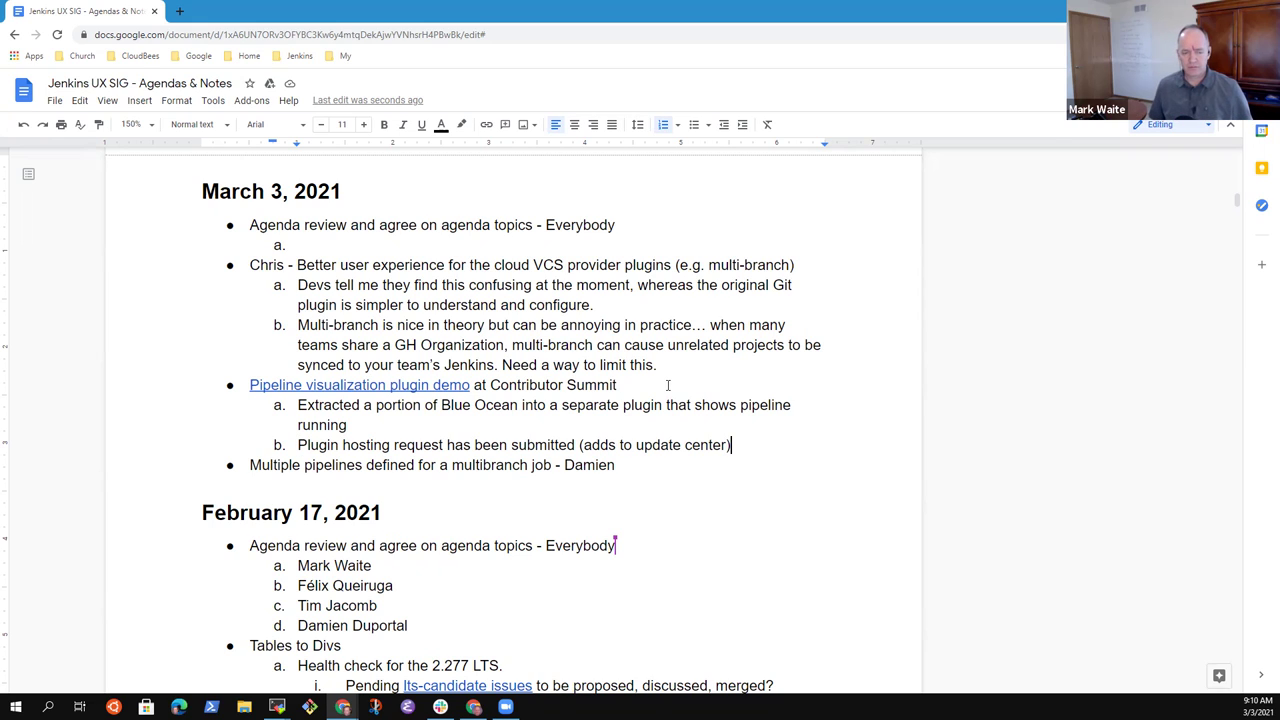
- Insert a sub-item before the plugin hosting request note reading "In a proof of concept stage now"
key("Return")
type("I")
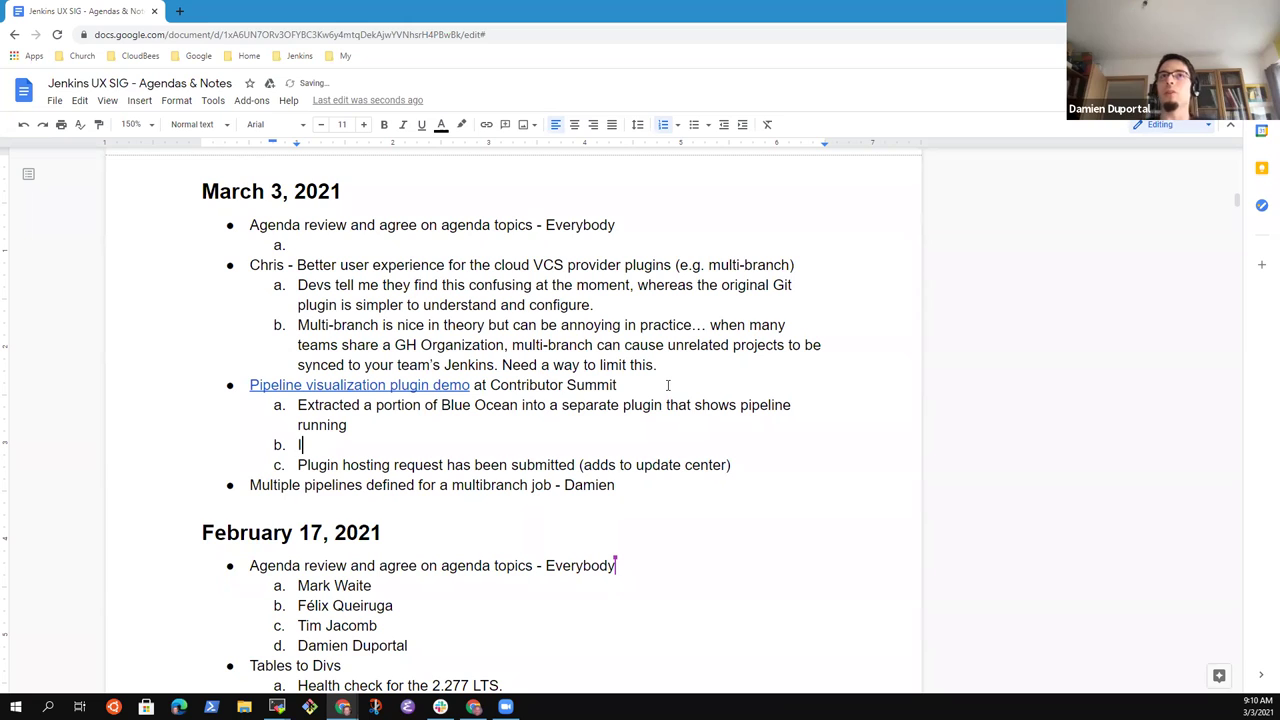
type("n a proo")
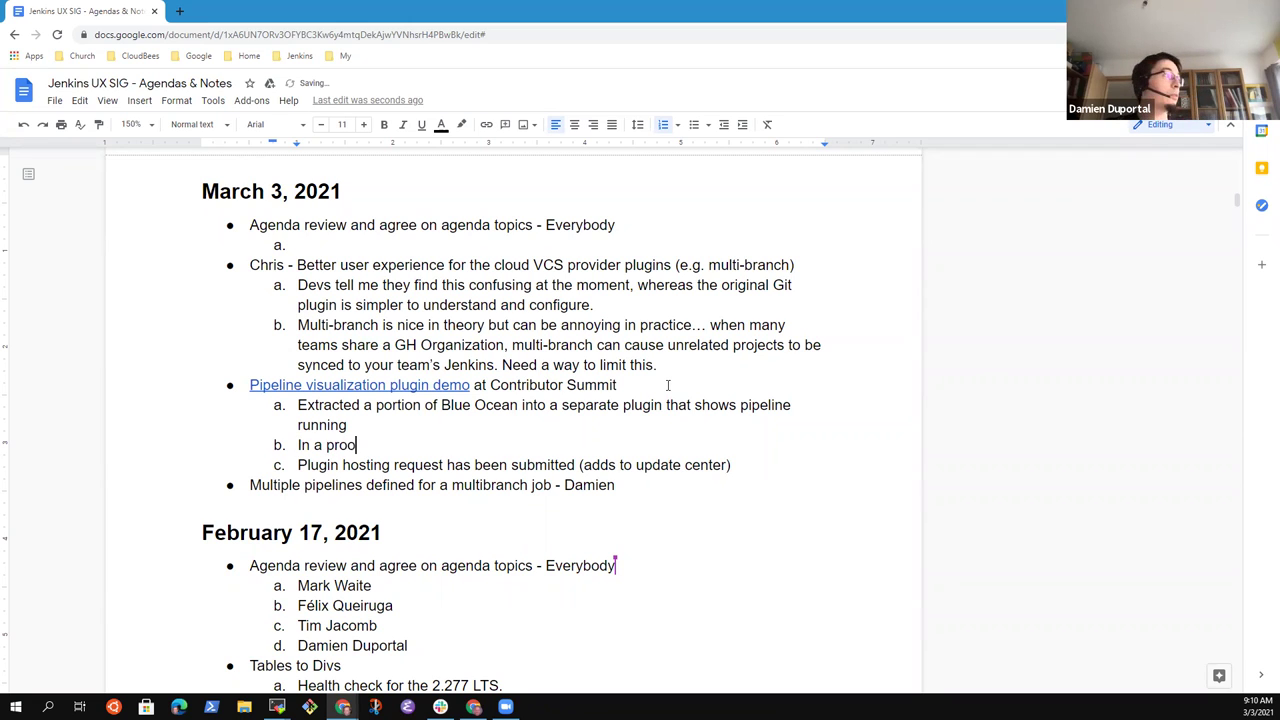
type("f of concept ")
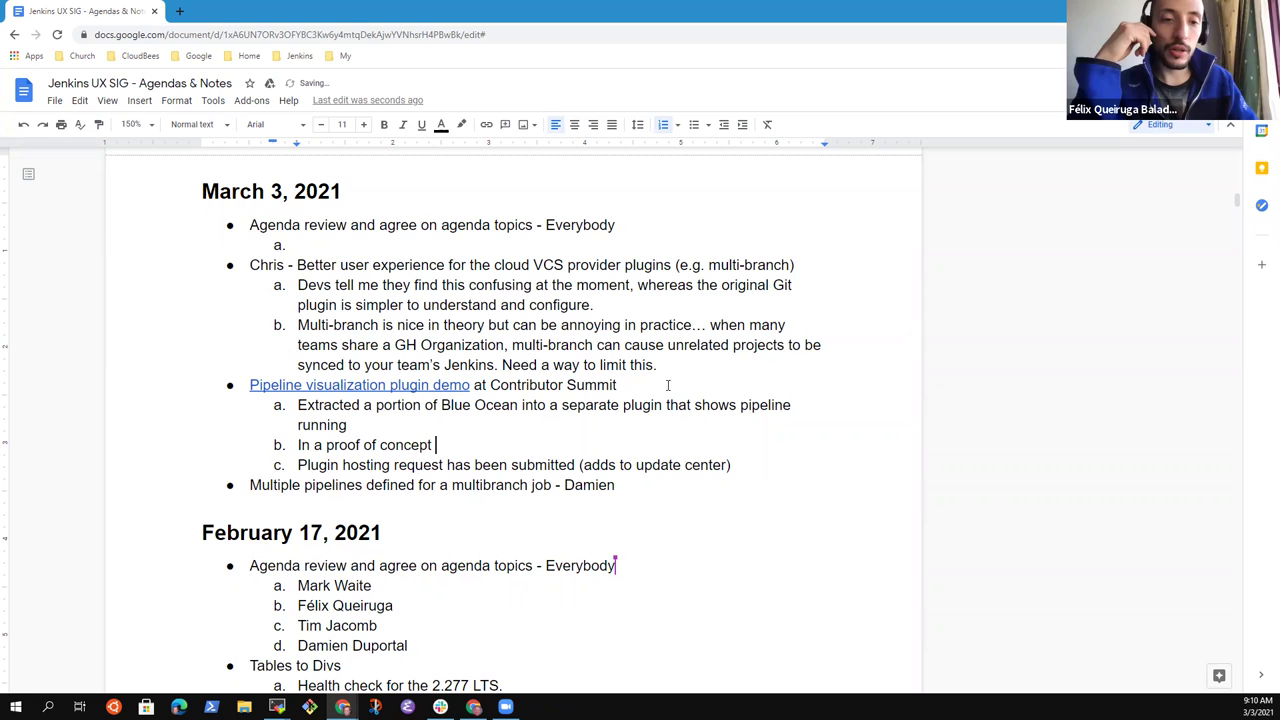
type("stage now")
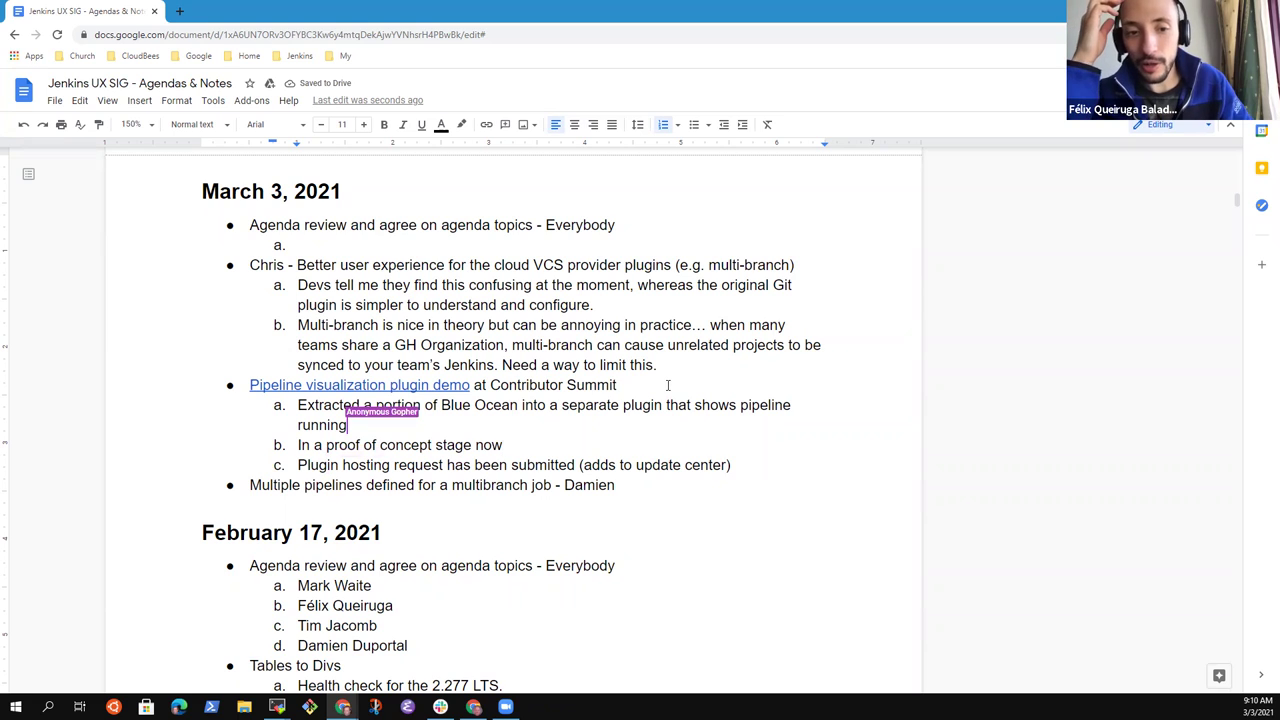
type(",")
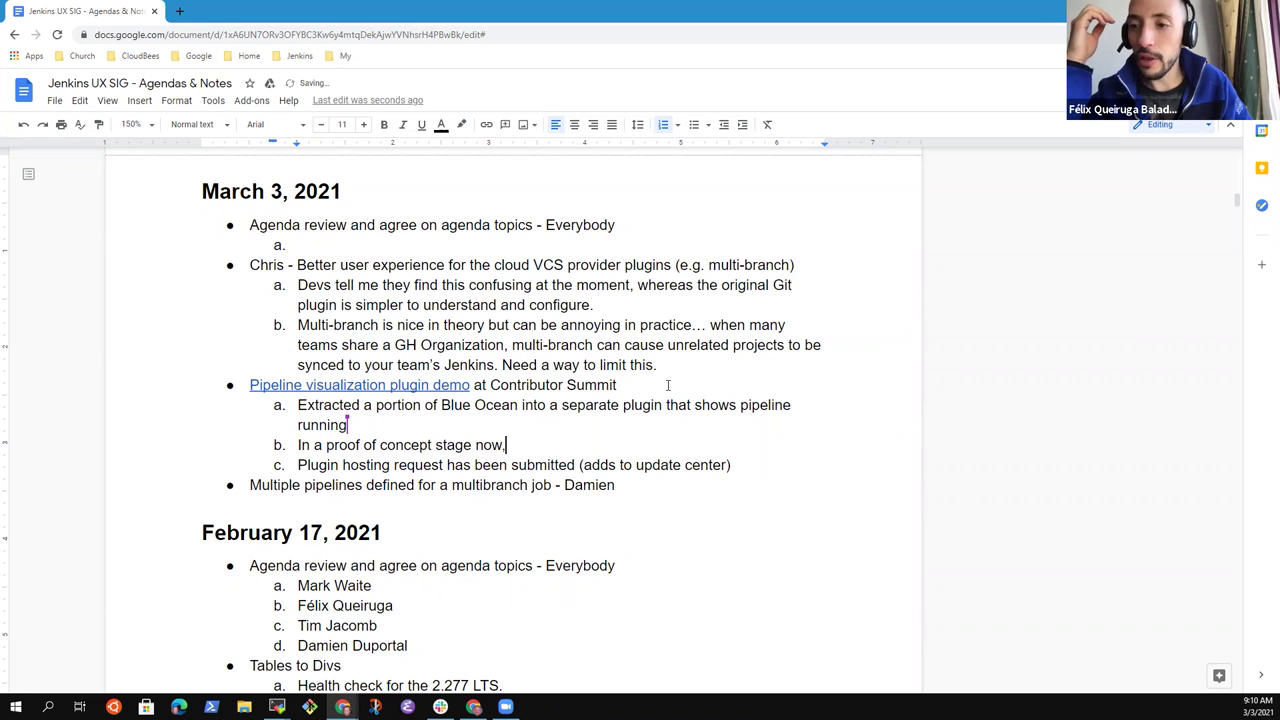
key("BackSpace")
key("BackSpace")
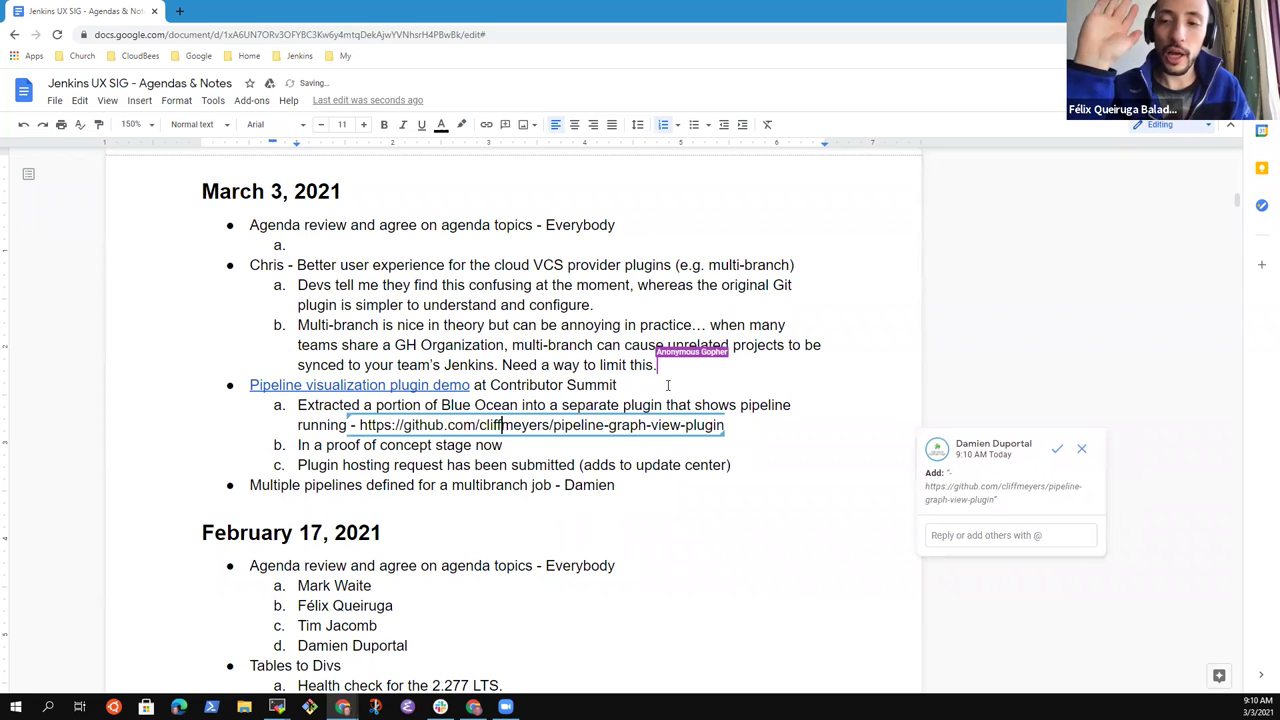
- Accept the suggested addition of the pipeline-graph-view-plugin GitHub link to the Blue Ocean sub-item
left_click(1056, 448)
- Delete the parenthetical "(adds to update center)" from the end of the plugin hosting request sub-item
left_click(602, 465)
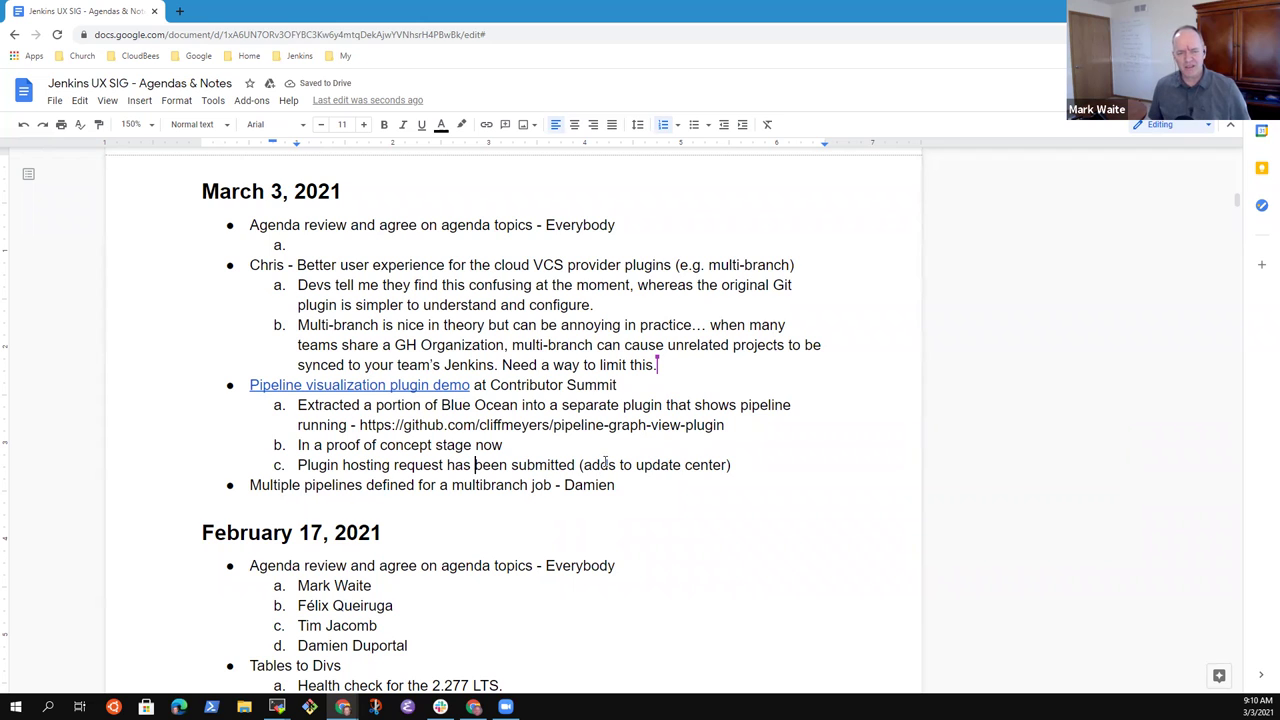
key("shift+End")
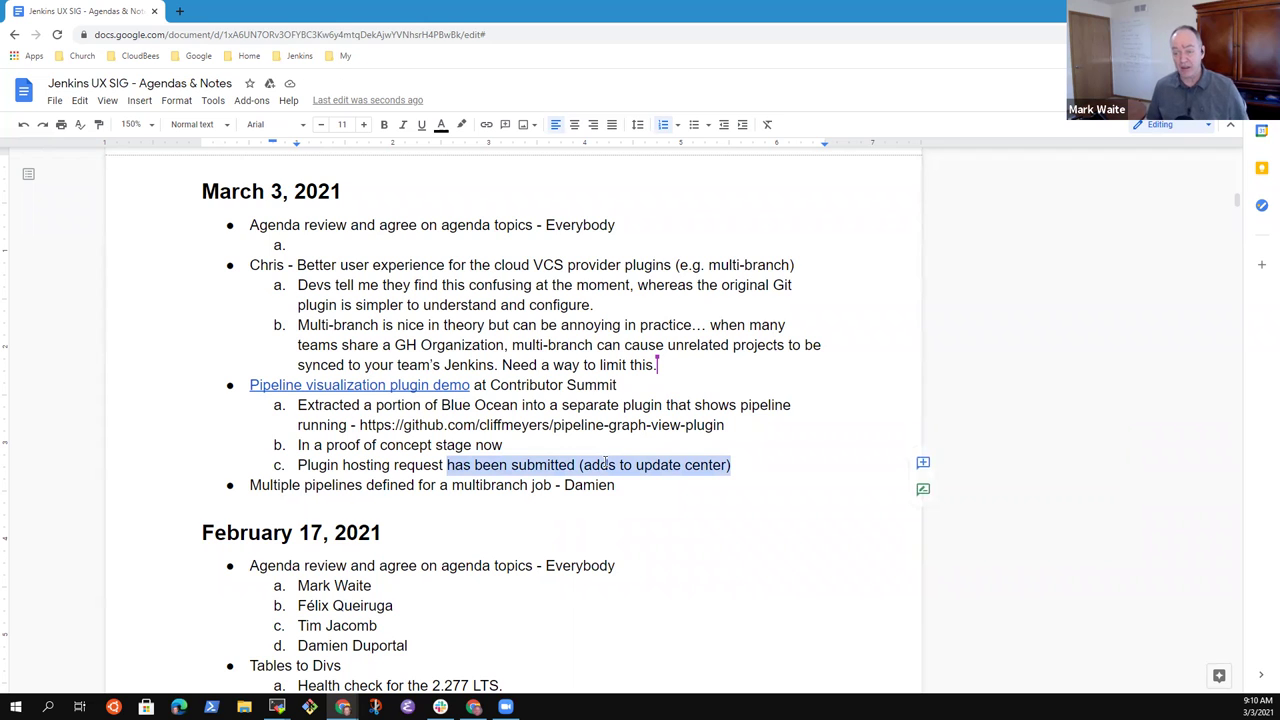
key("End")
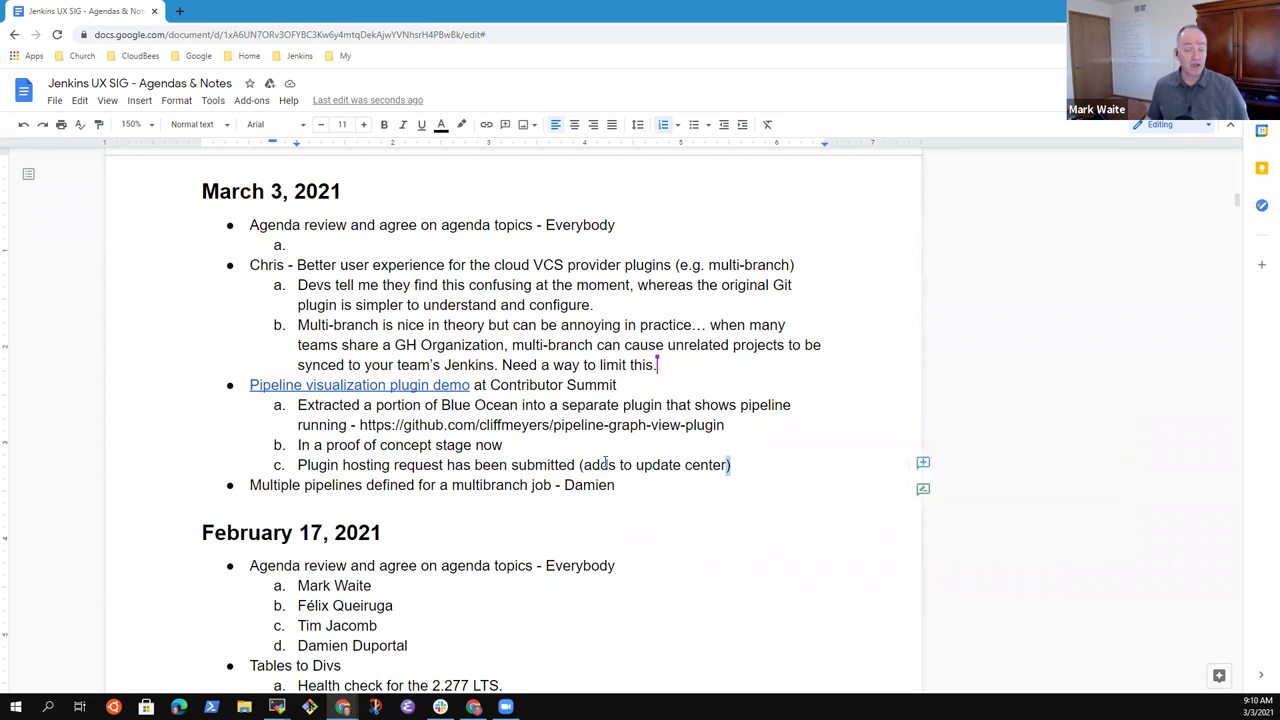
key("ctrl+shift+Left")
key("ctrl+shift+Left")
key("ctrl+shift+Left")
key("ctrl+shift+Left")
key("ctrl+shift+Left")
key("ctrl+shift+Left")
key("shift+Left")
key("BackSpace")
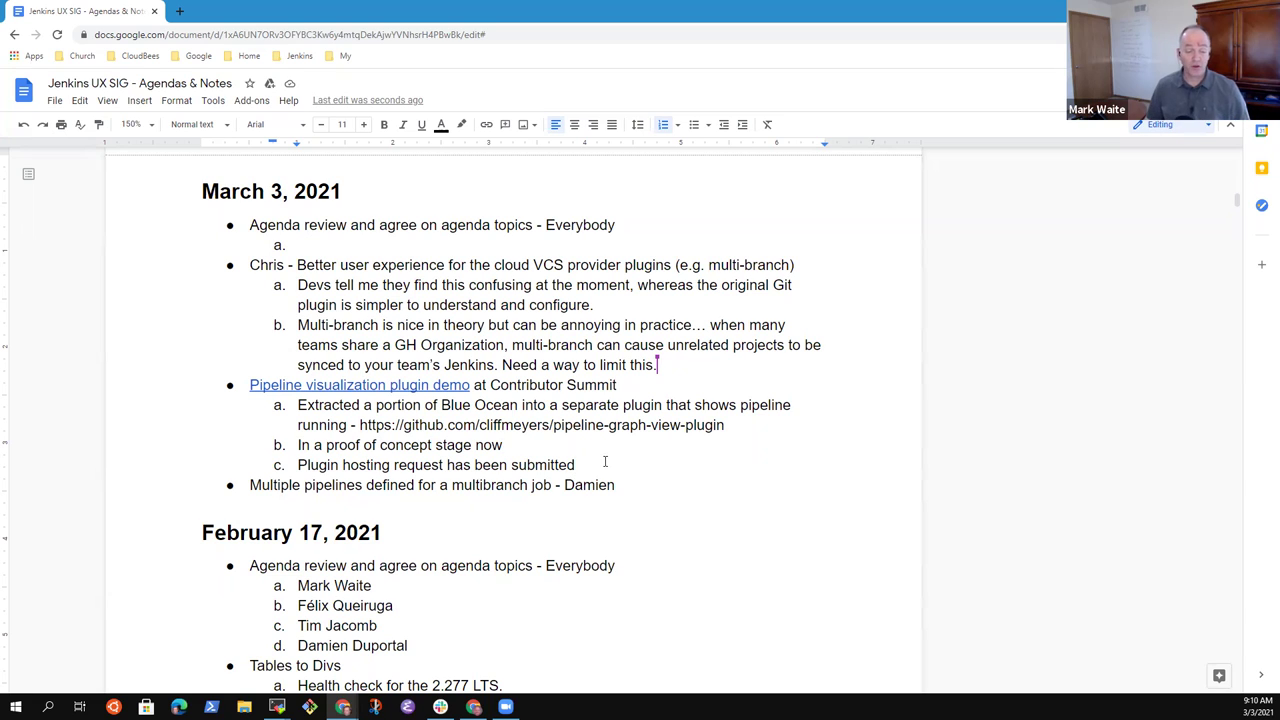
- Add a sub-item after the plugin hosting request note reading "Intentionally scope limited, release soon and accept it as a proof of concept / alpha"
key("Return")
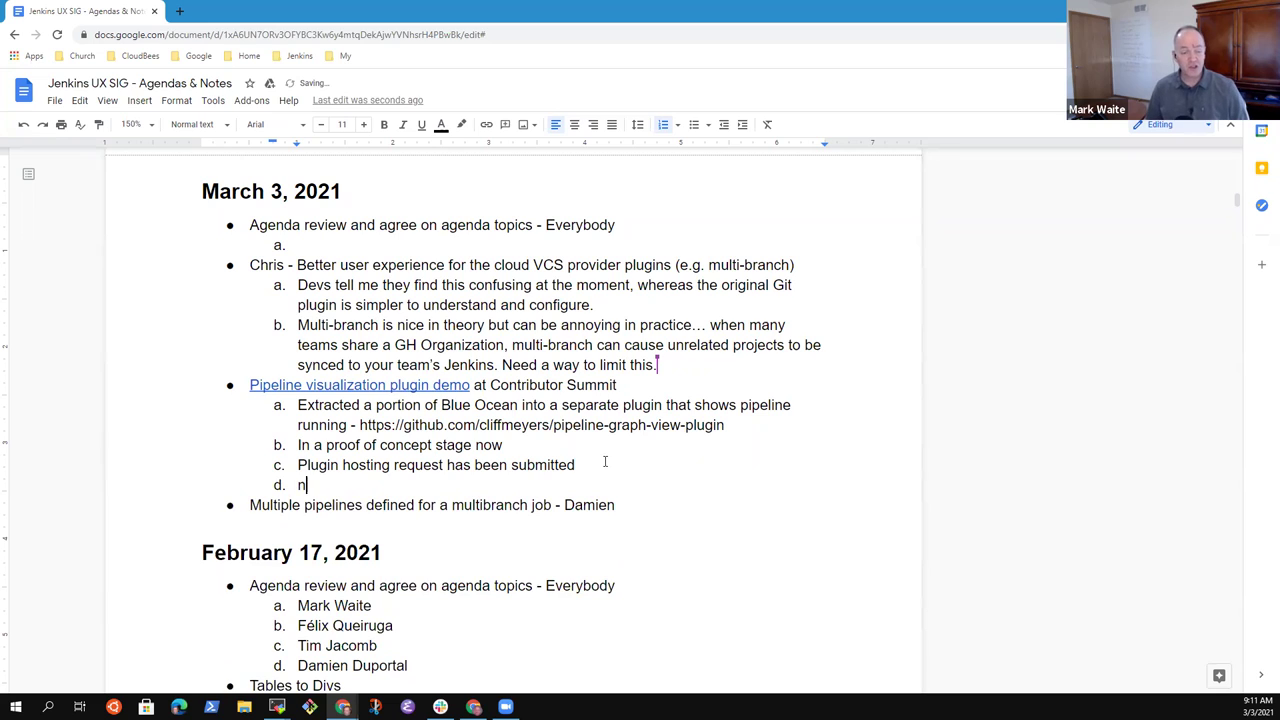
type("Intenti")
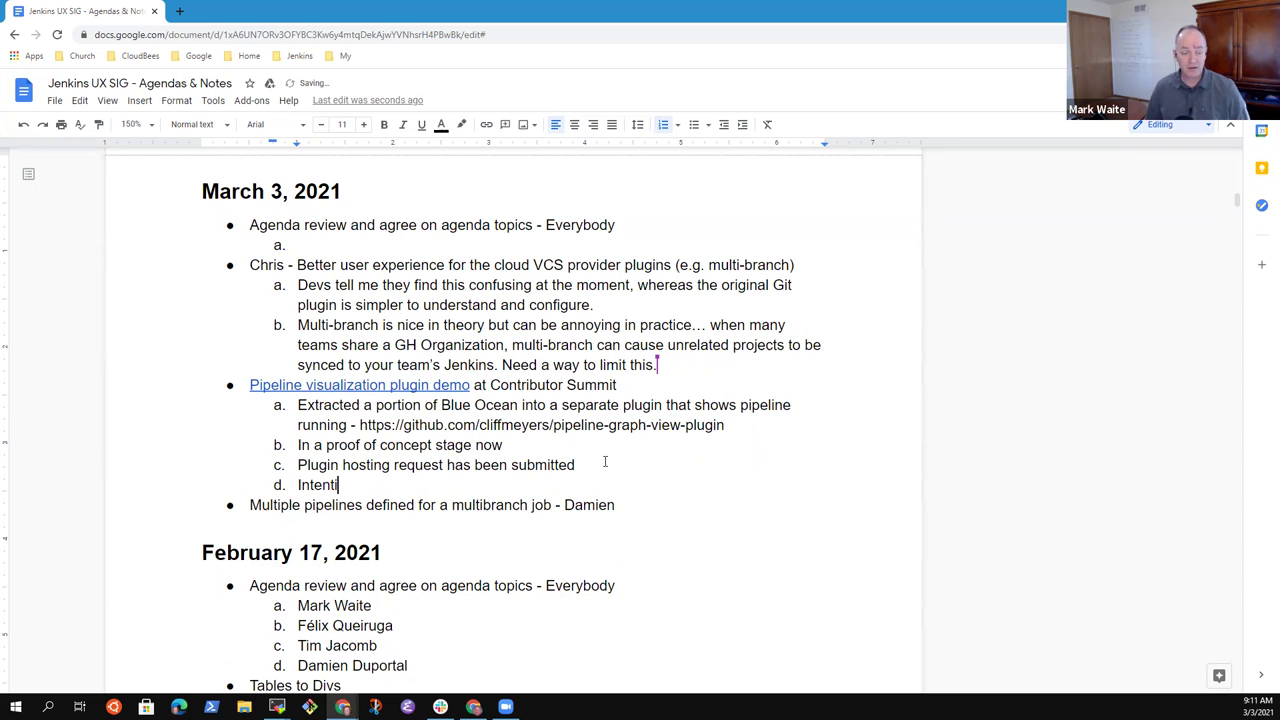
type("onally,")
key("BackSpace")
key("BackSpace")
type("scop")
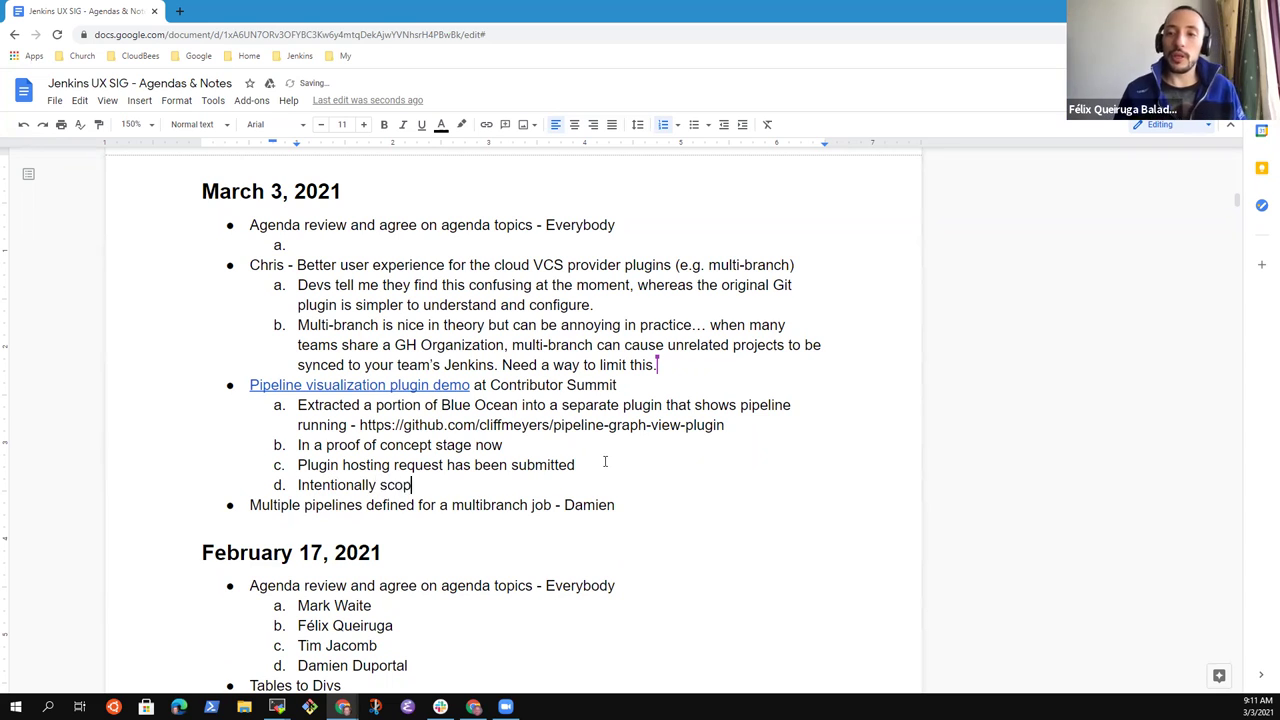
type("e limited, ")
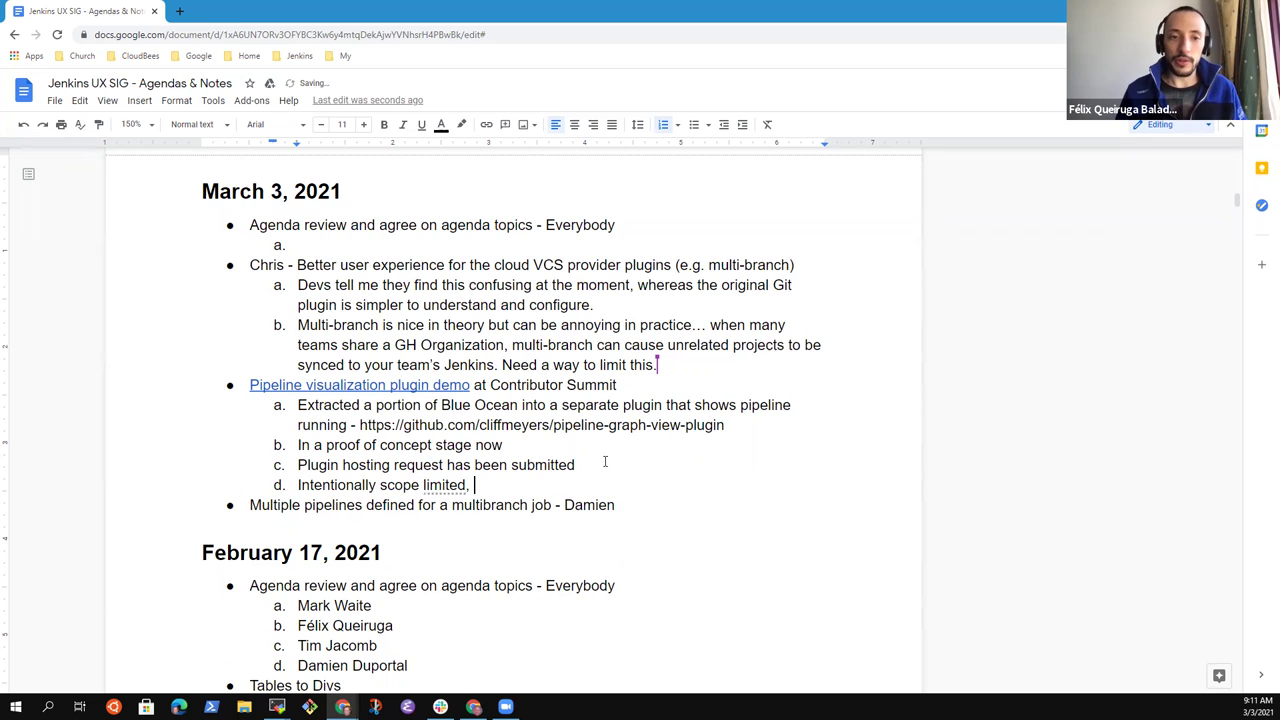
type("release so")
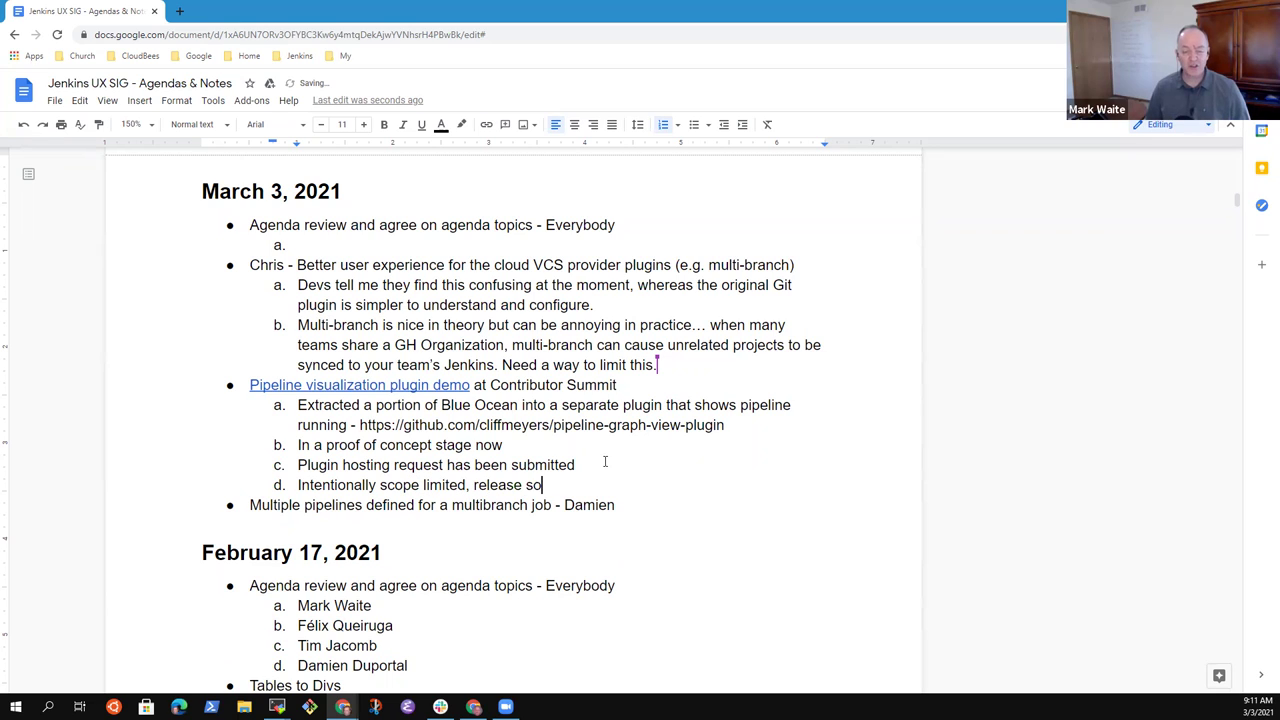
type("on and acce")
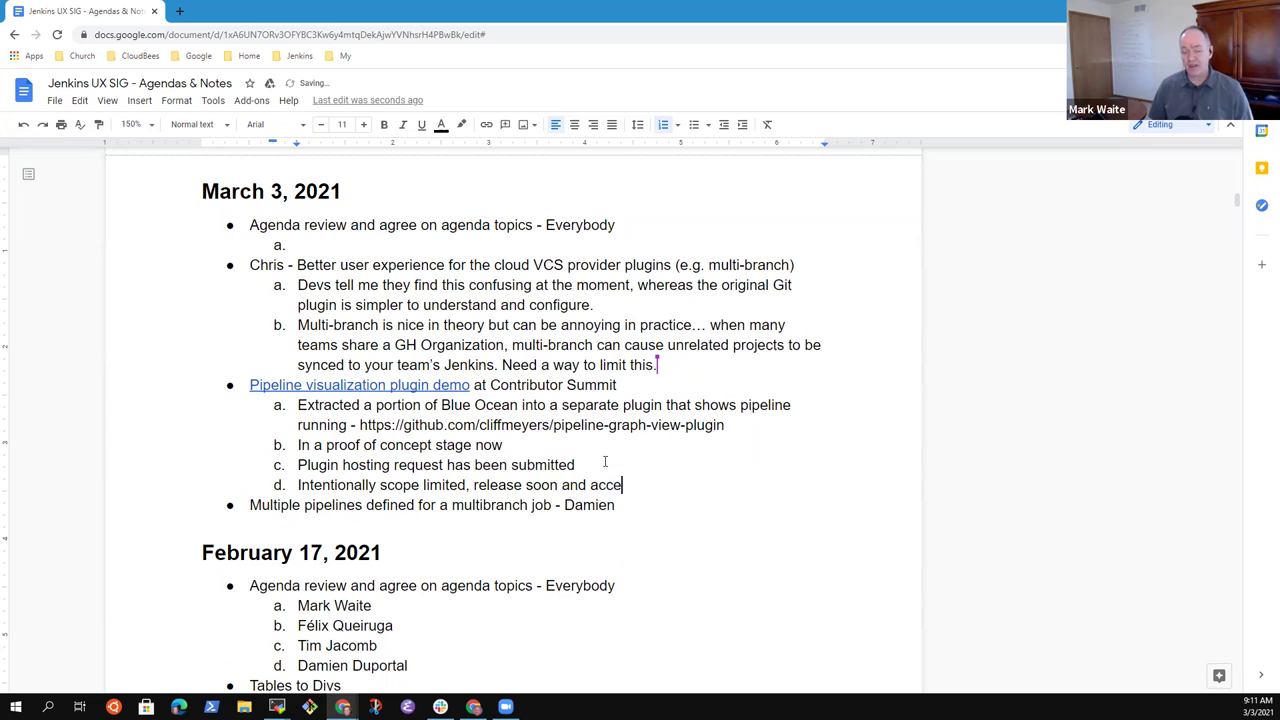
type("pt it a")
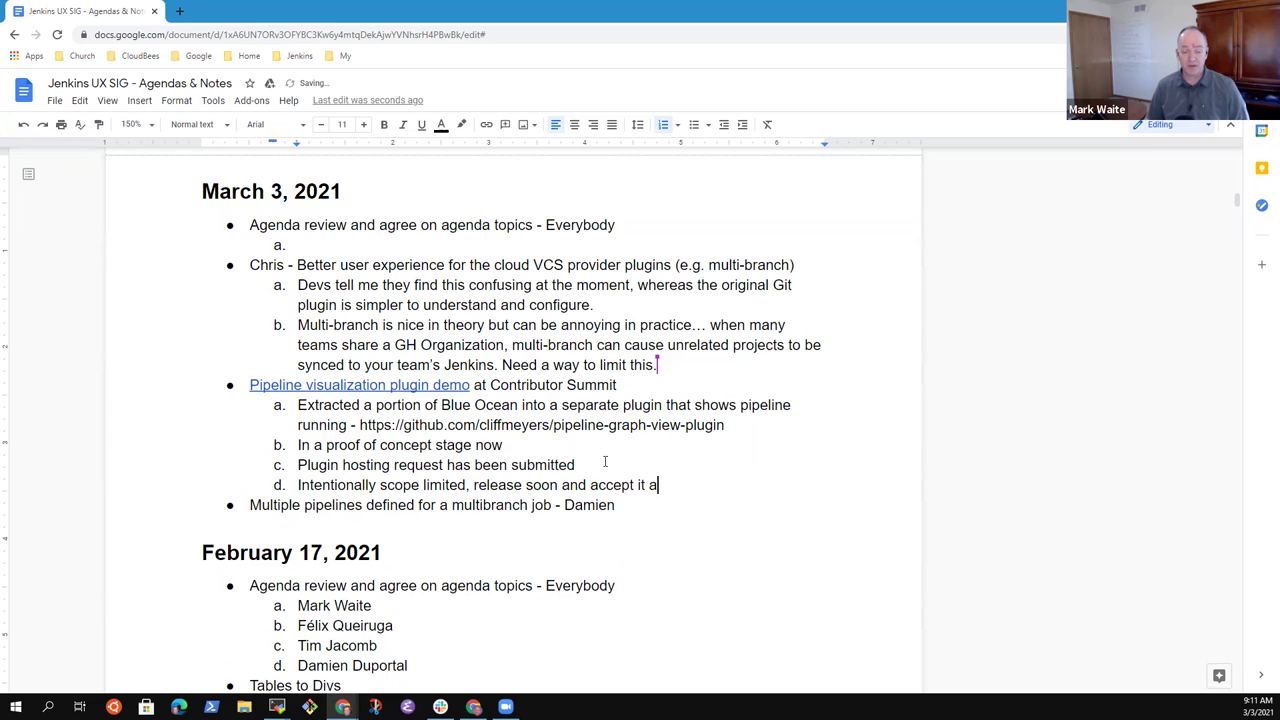
type("s a rpo")
key("BackSpace")
key("BackSpace")
key("BackSpace")
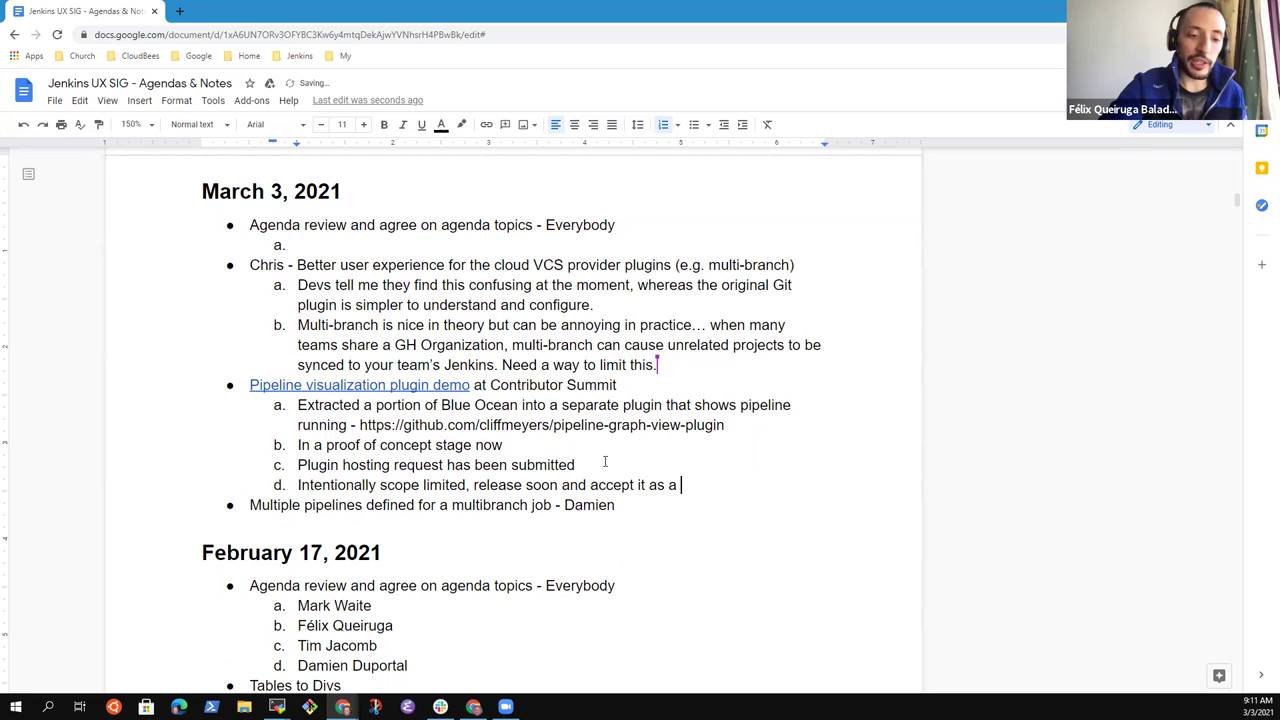
type("proof of ")
type("c")
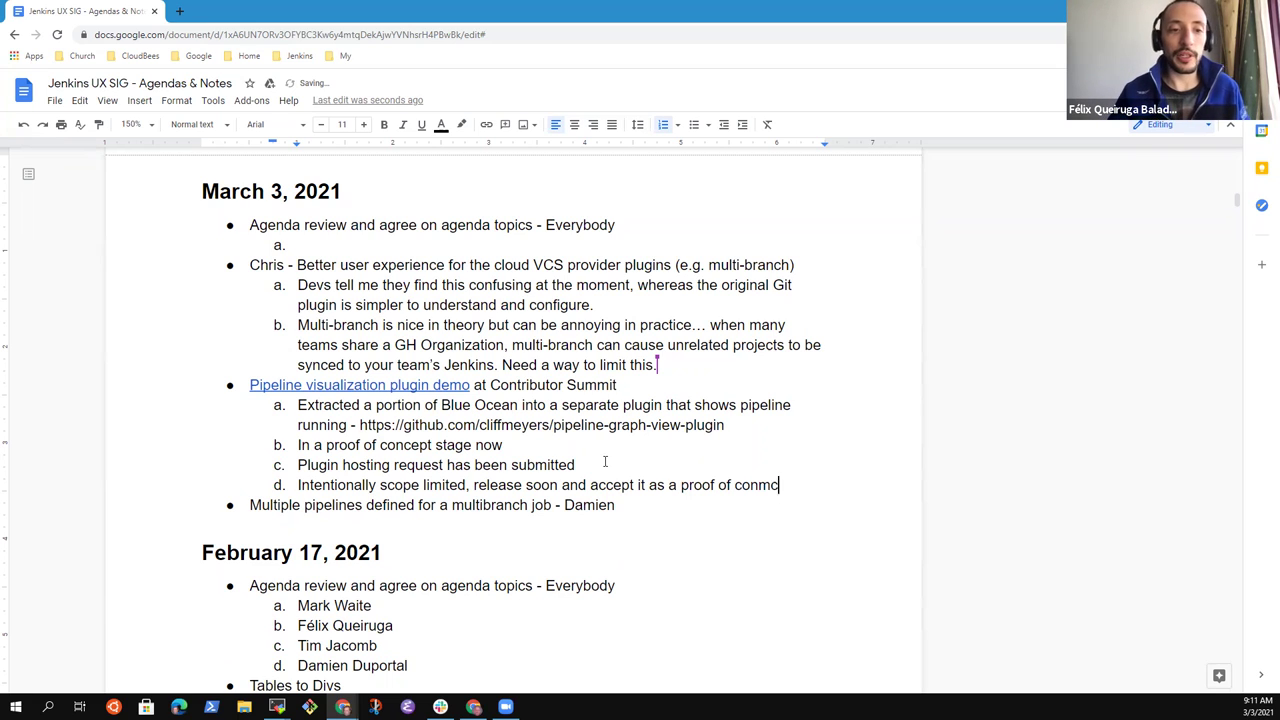
type("oncept / alpha")
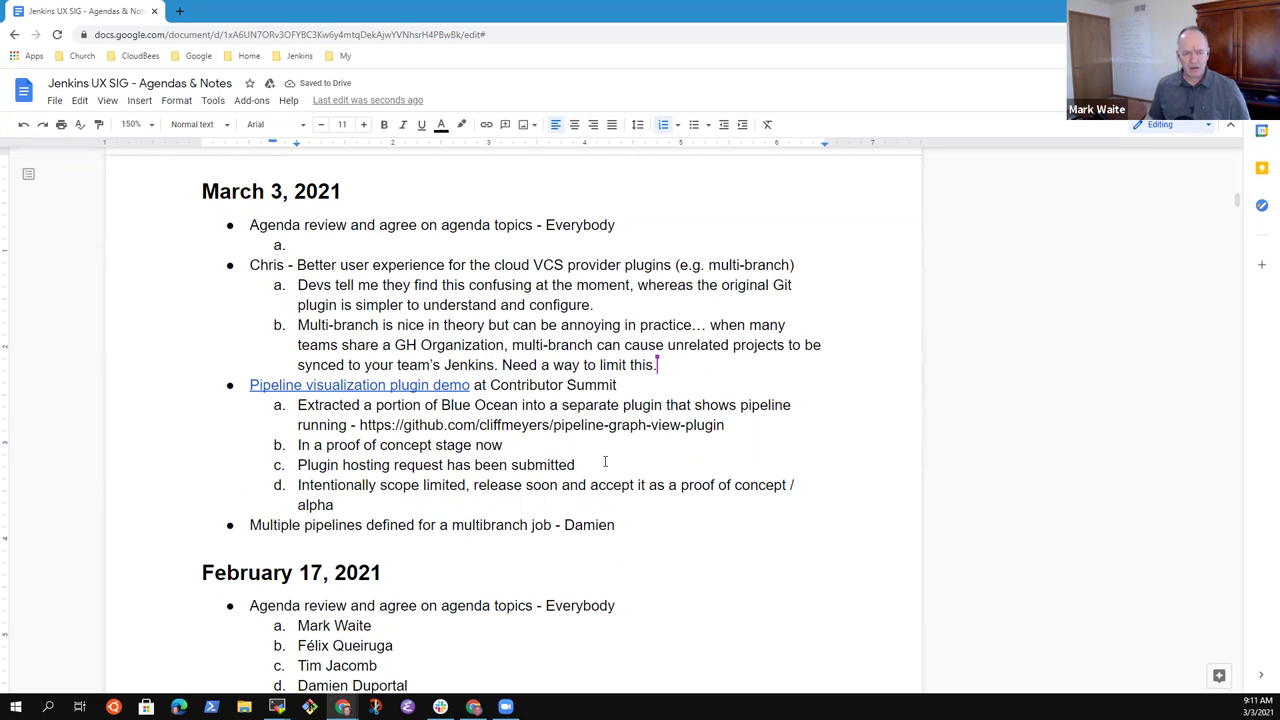
key("Down")
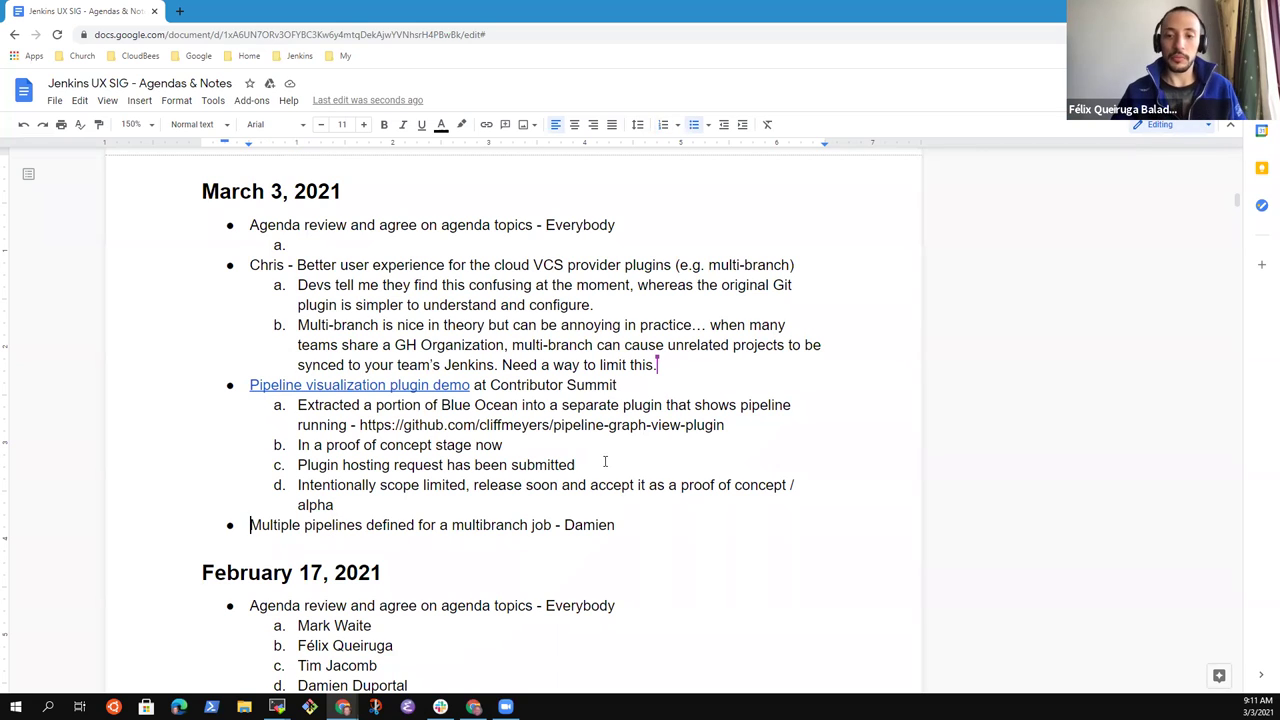
key("Up")
key("Up")
key("Up")
key("Up")
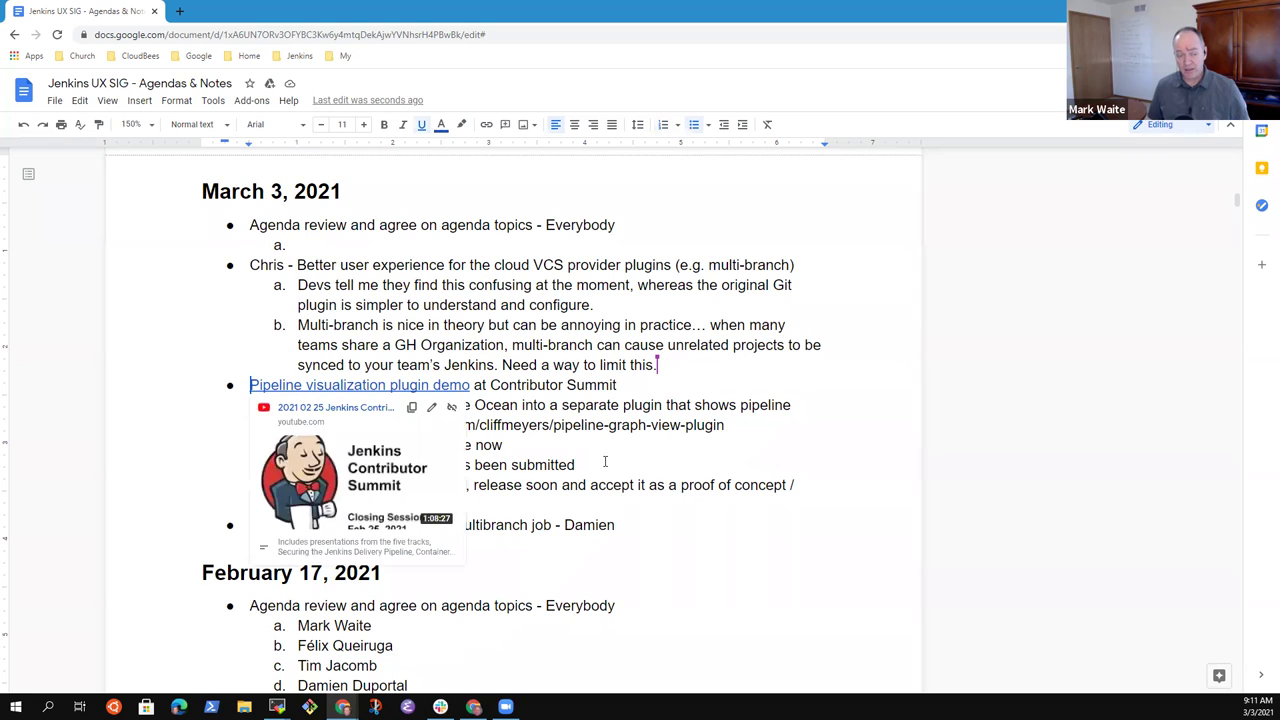
key("shift+Down")
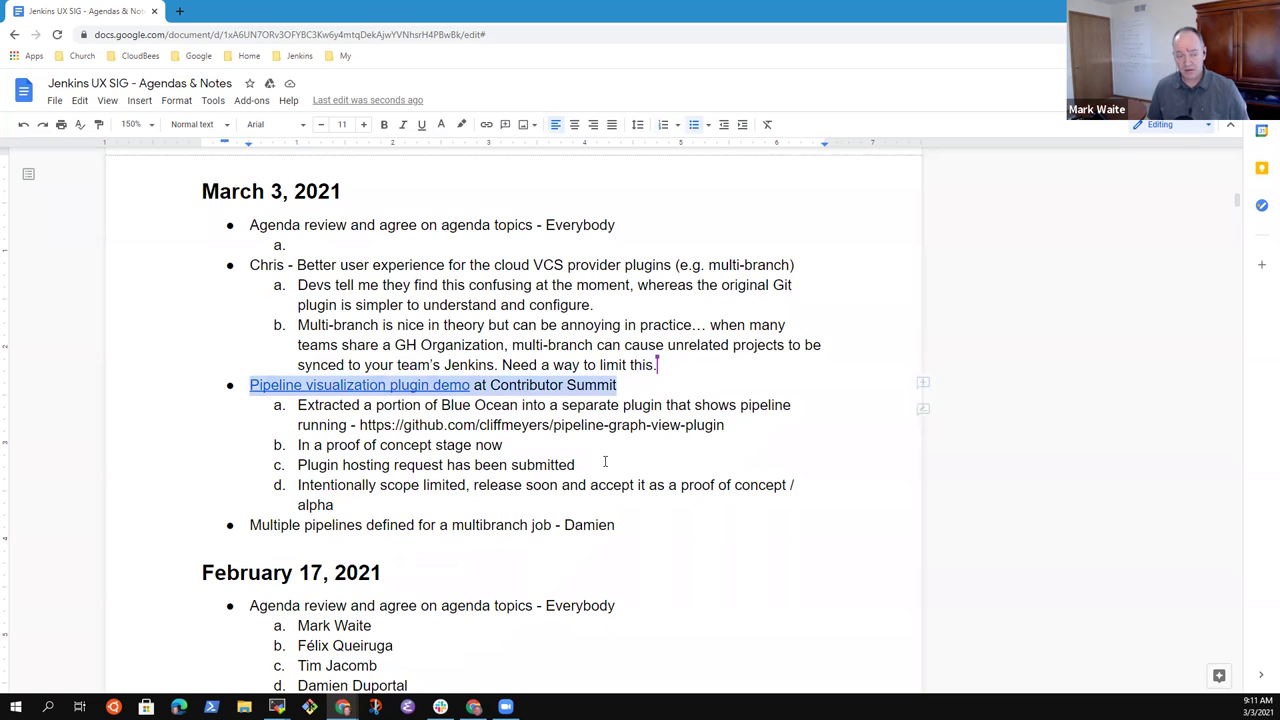
- Under the multiple-pipelines topic, add sub-item "Edge case for many years to allow a repository to be watched for branches, pull requests, and create/destroy jobs for each branch"
key("Down")
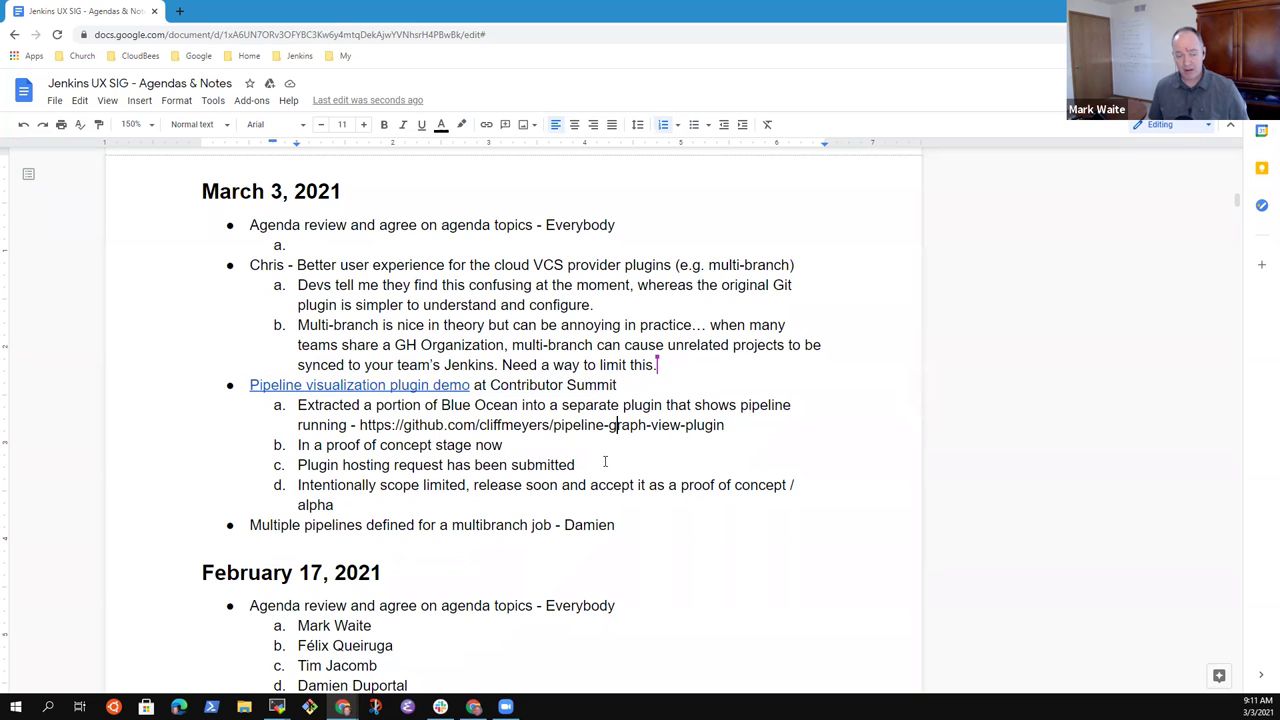
key("Down")
key("Down")
key("Down")
key("Up")
key("Up")
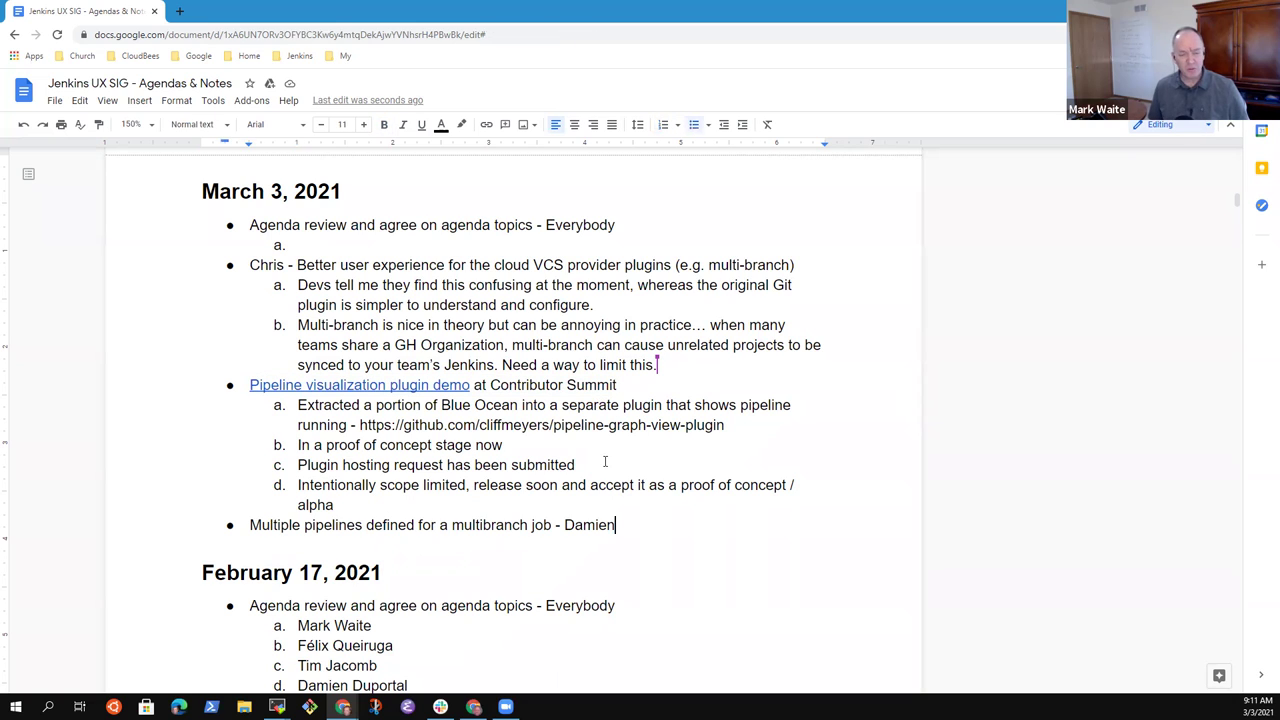
key("Down")
key("shift+End")
key("End")
key("Return")
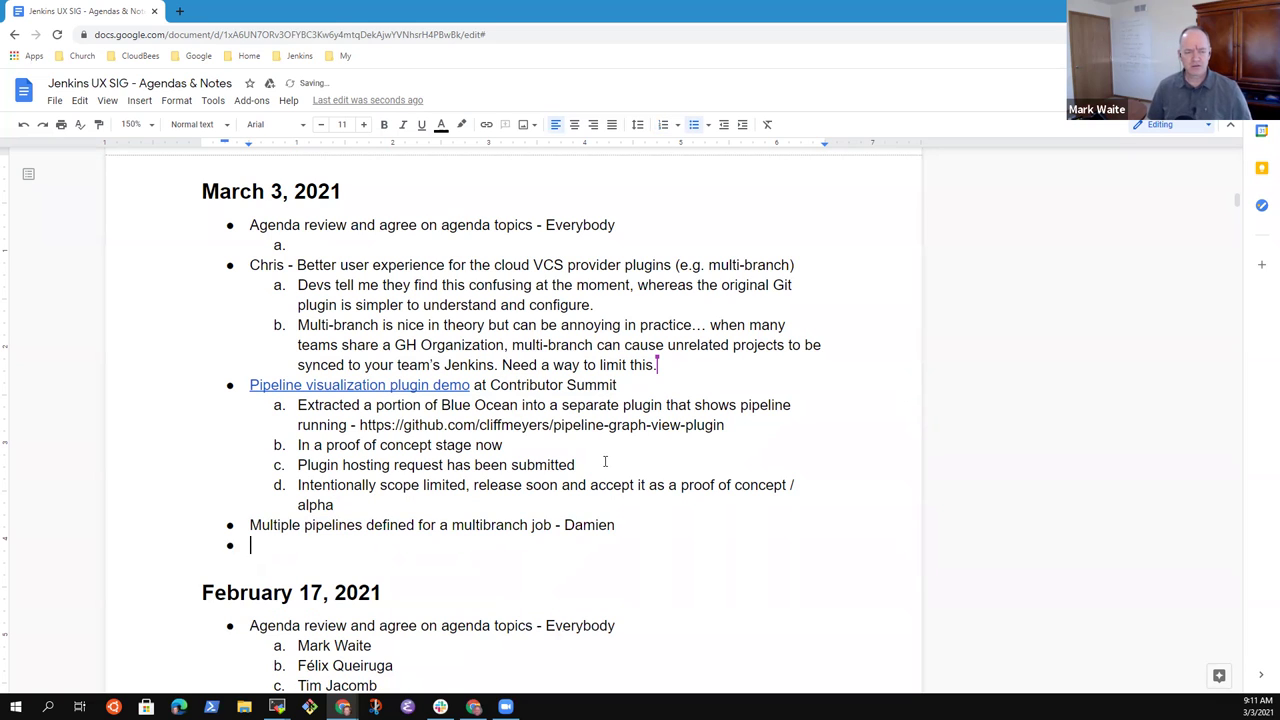
key("Tab")
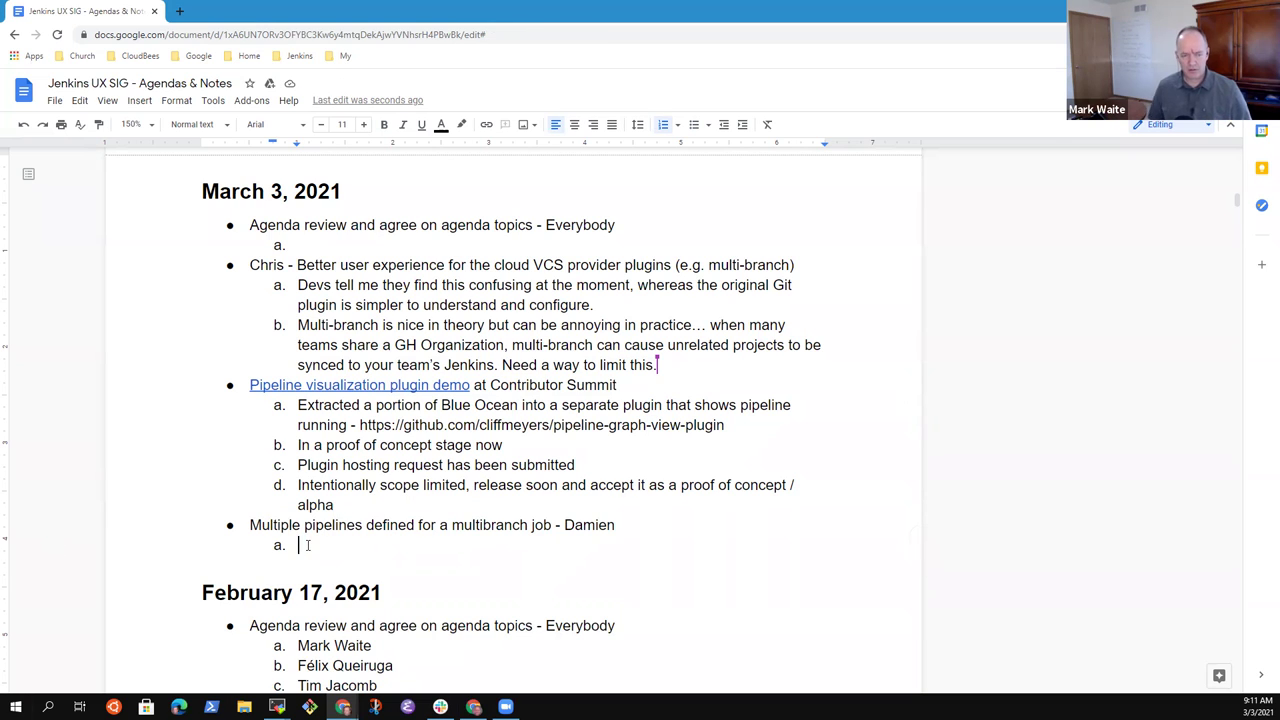
type("Edge case")
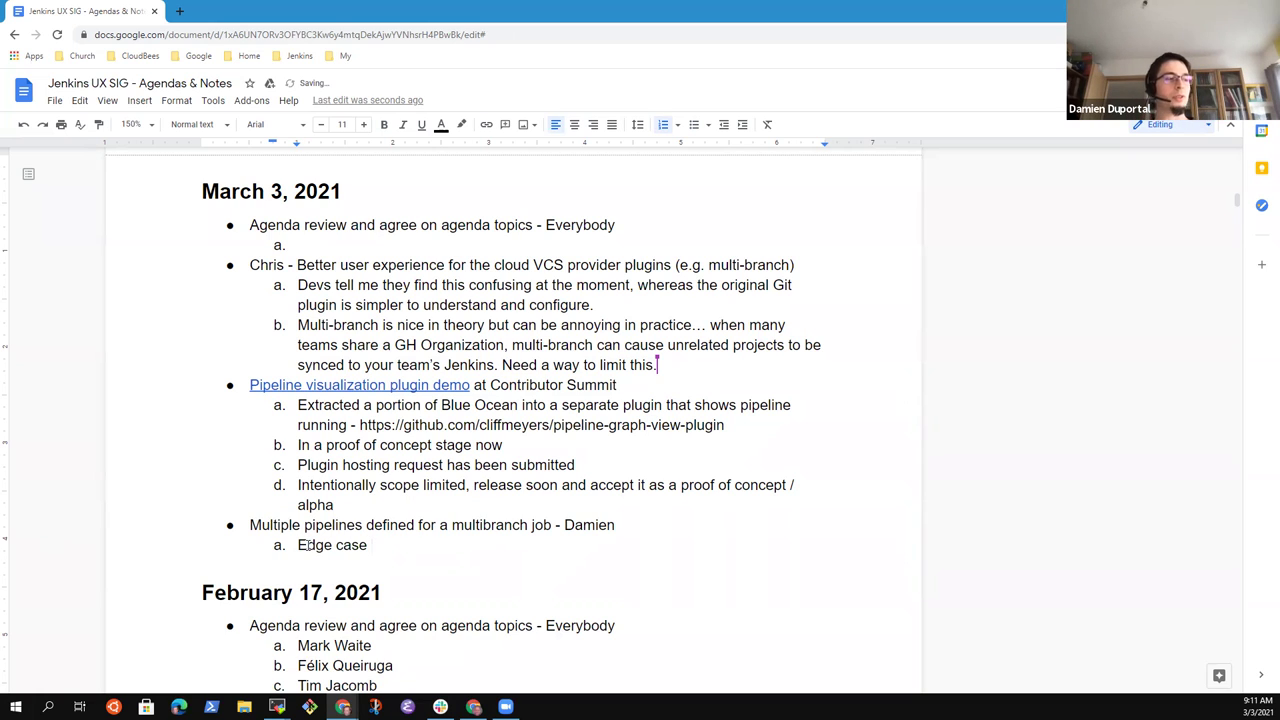
type(" for many years")
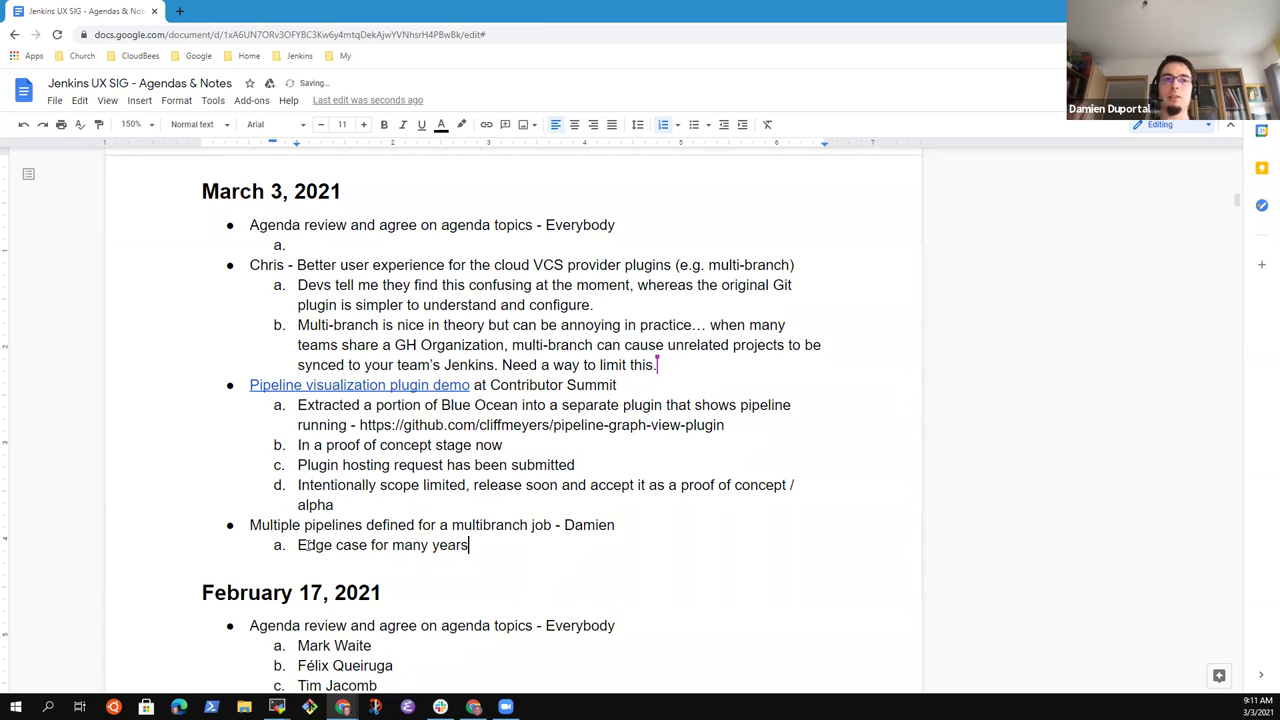
type(" to allow a")
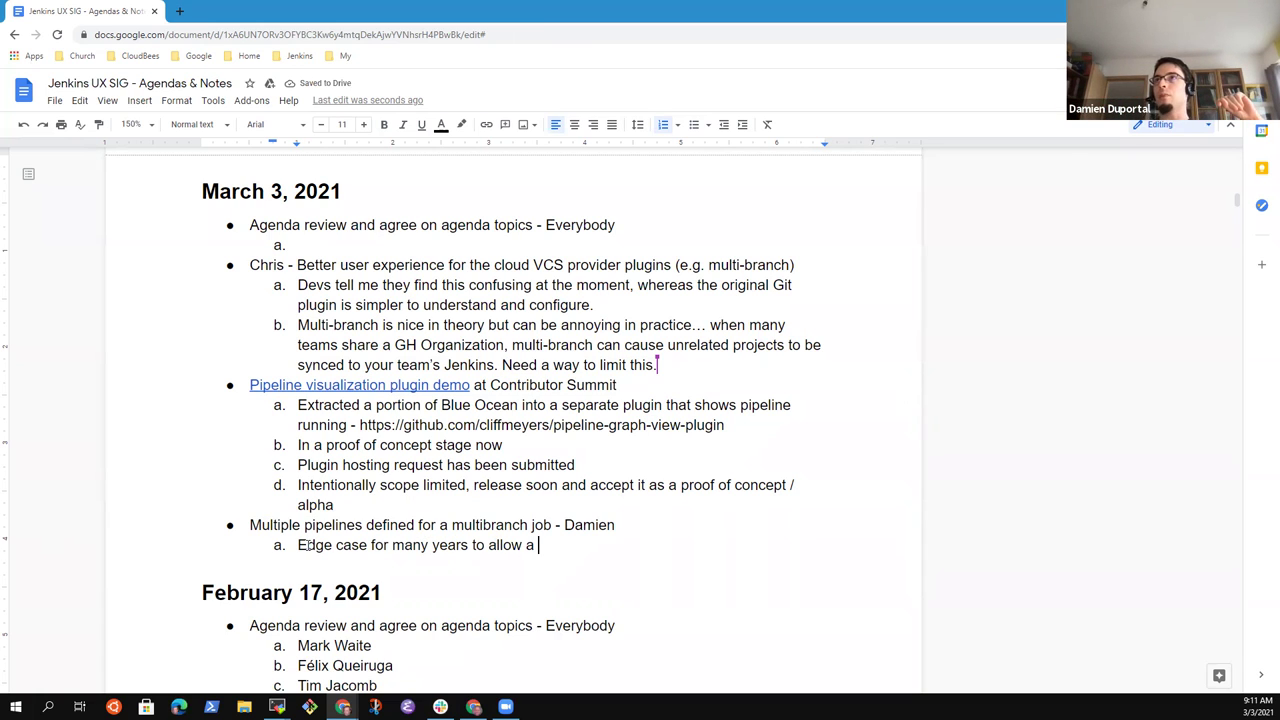
type(" repo")
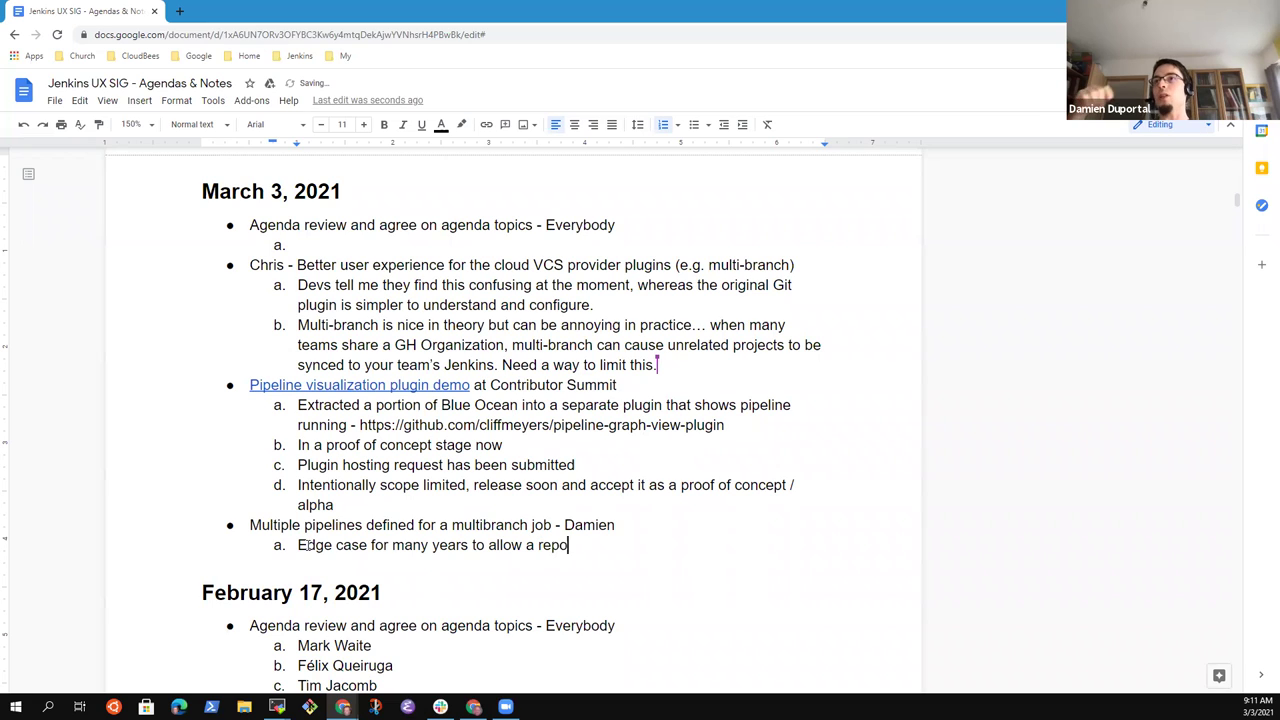
type("sitory to be wa")
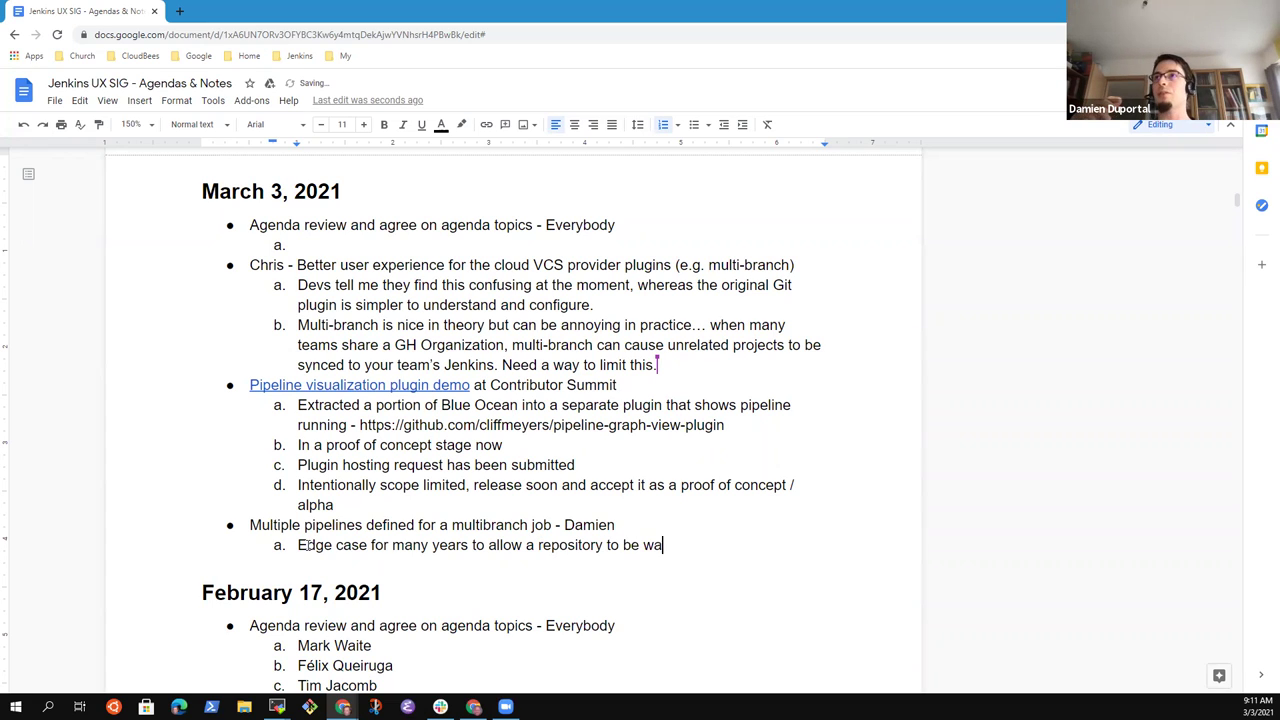
type("tched for branch")
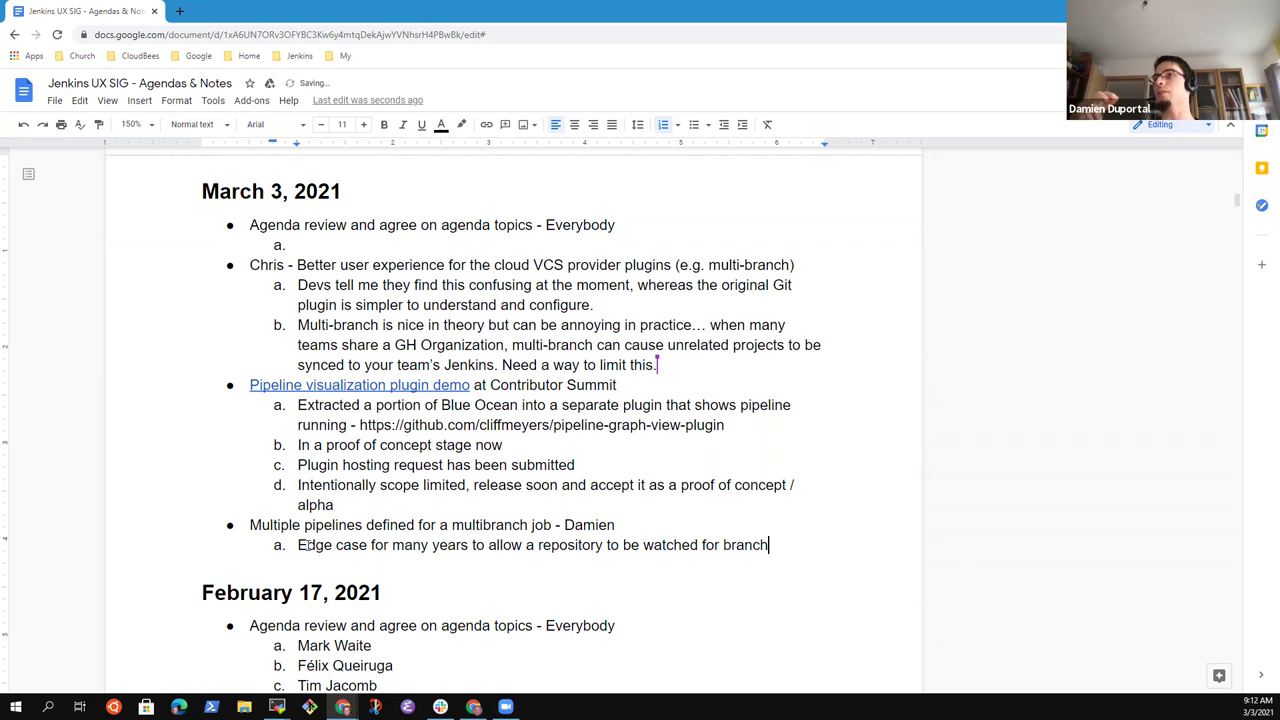
type("es, pull requests, ")
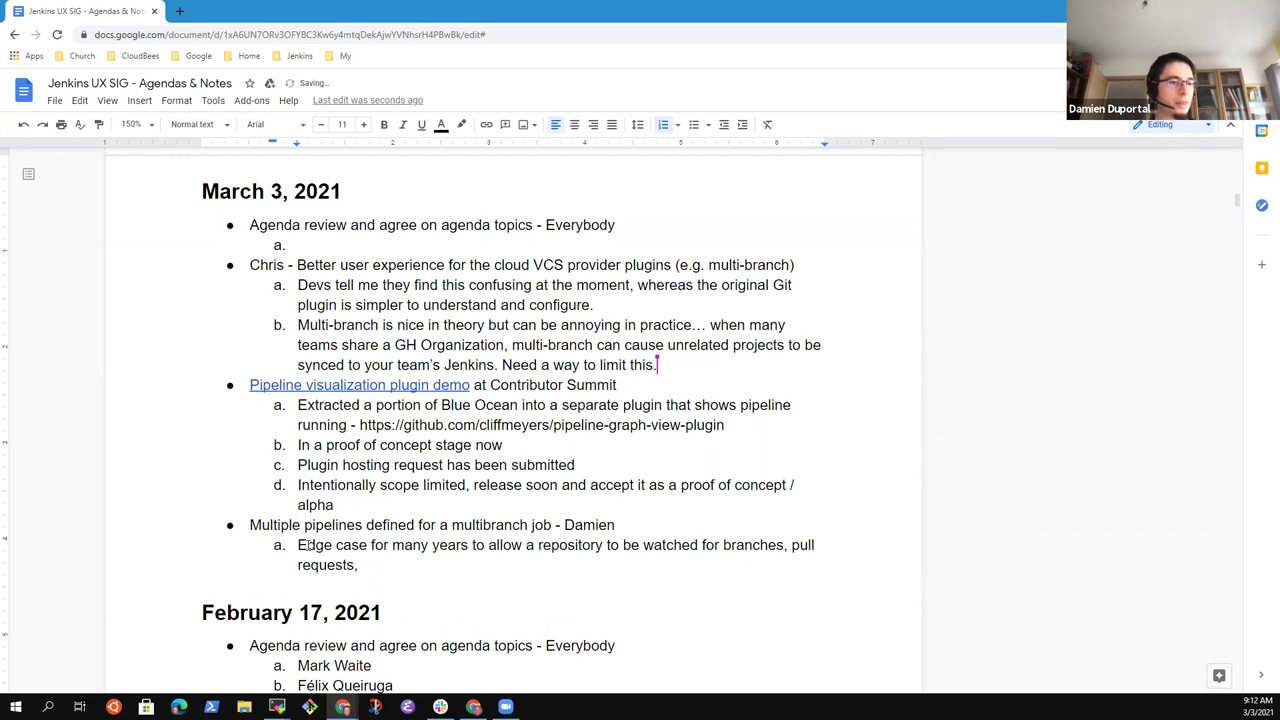
type("and create")
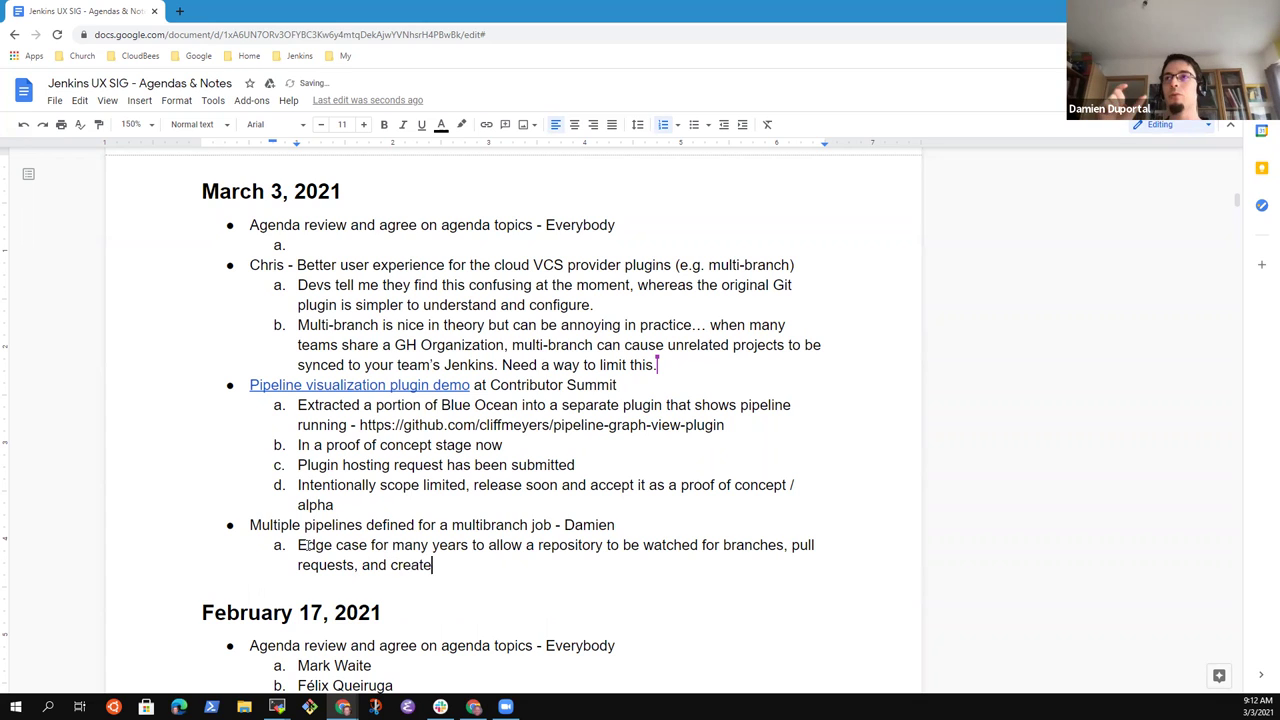
type("/destr")
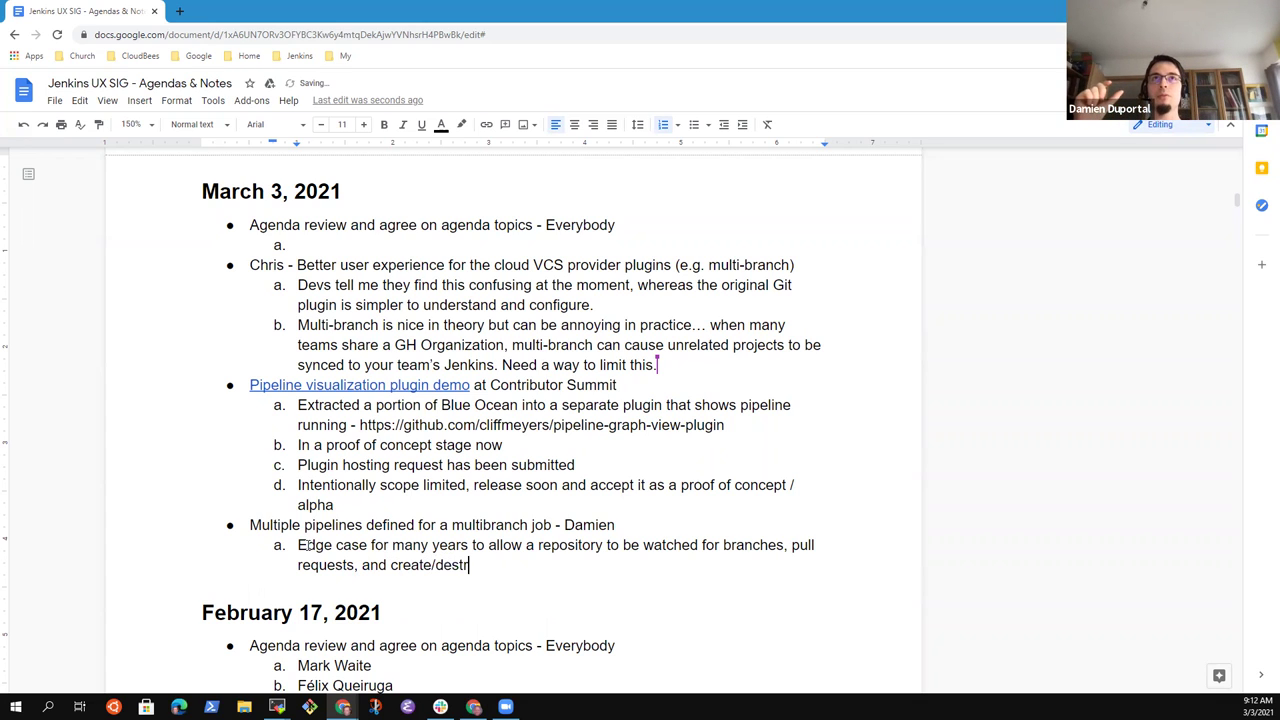
type("oy jobs for ")
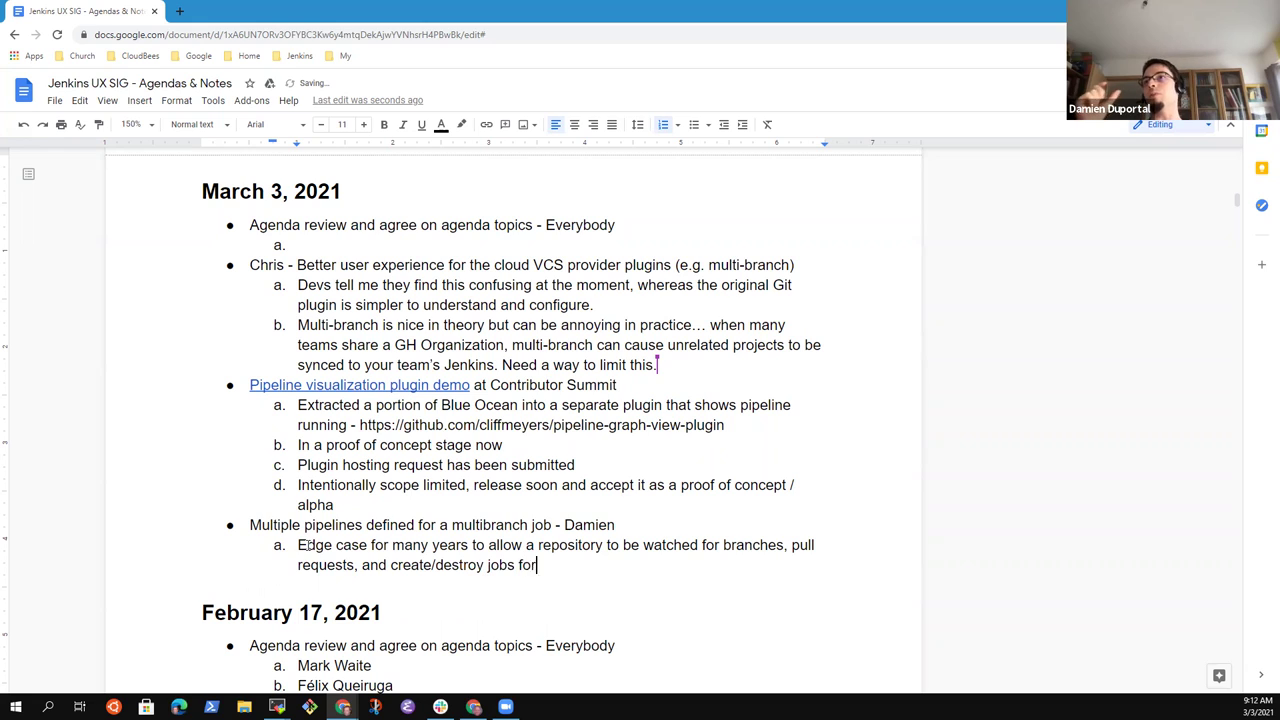
type("each branch")
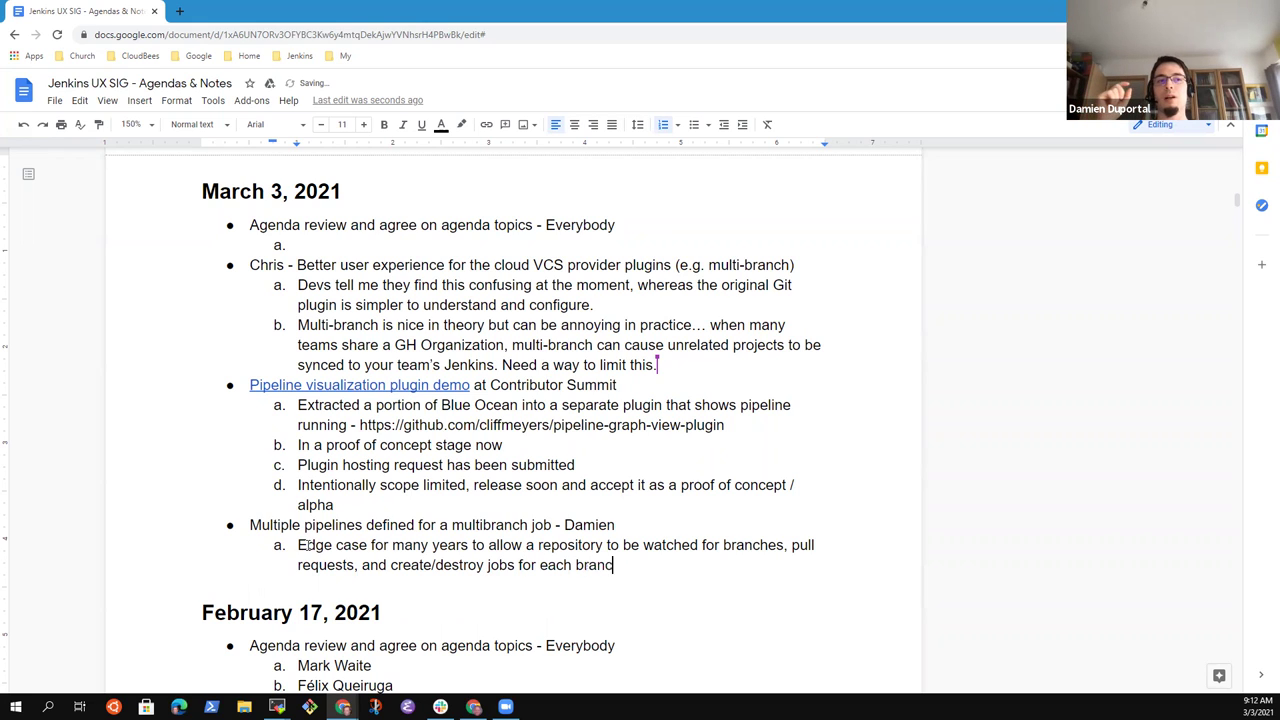
- Add a second sub-item under the multiple-pipelines topic reading "Define the location of the Jenkinsfile that describes the pipeline"
key("Return")
type("Define ")
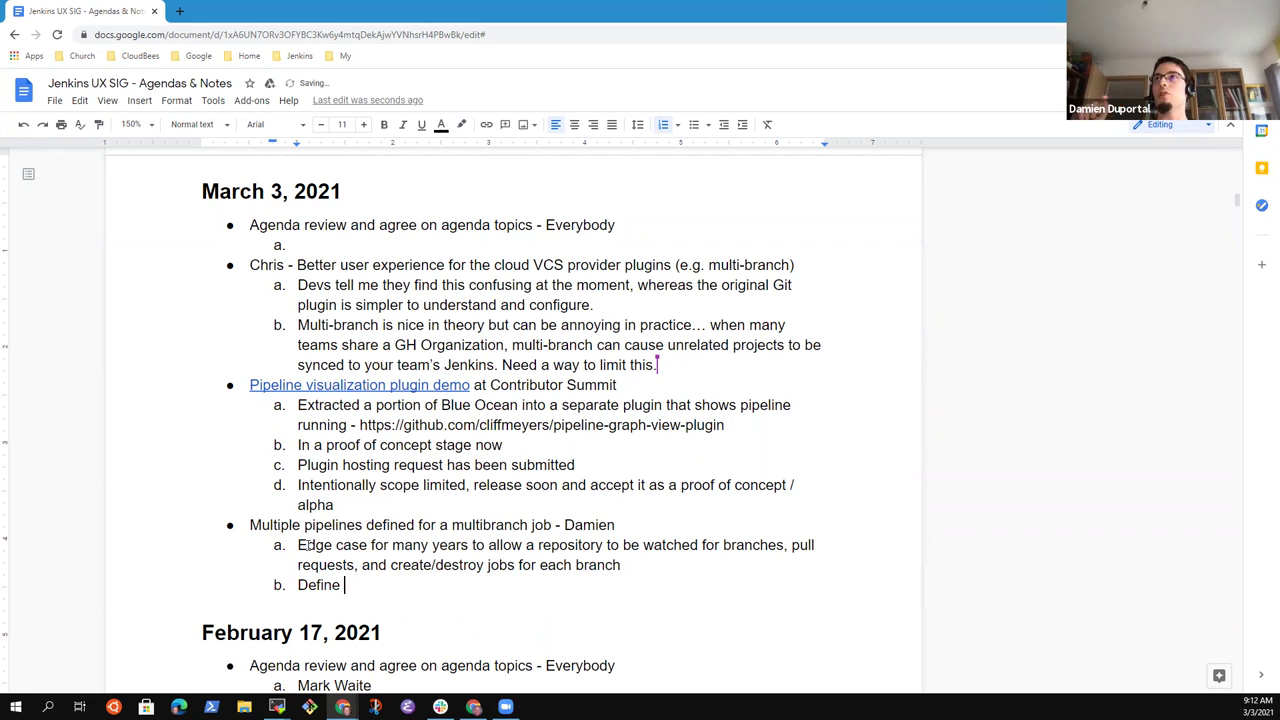
type("the location ")
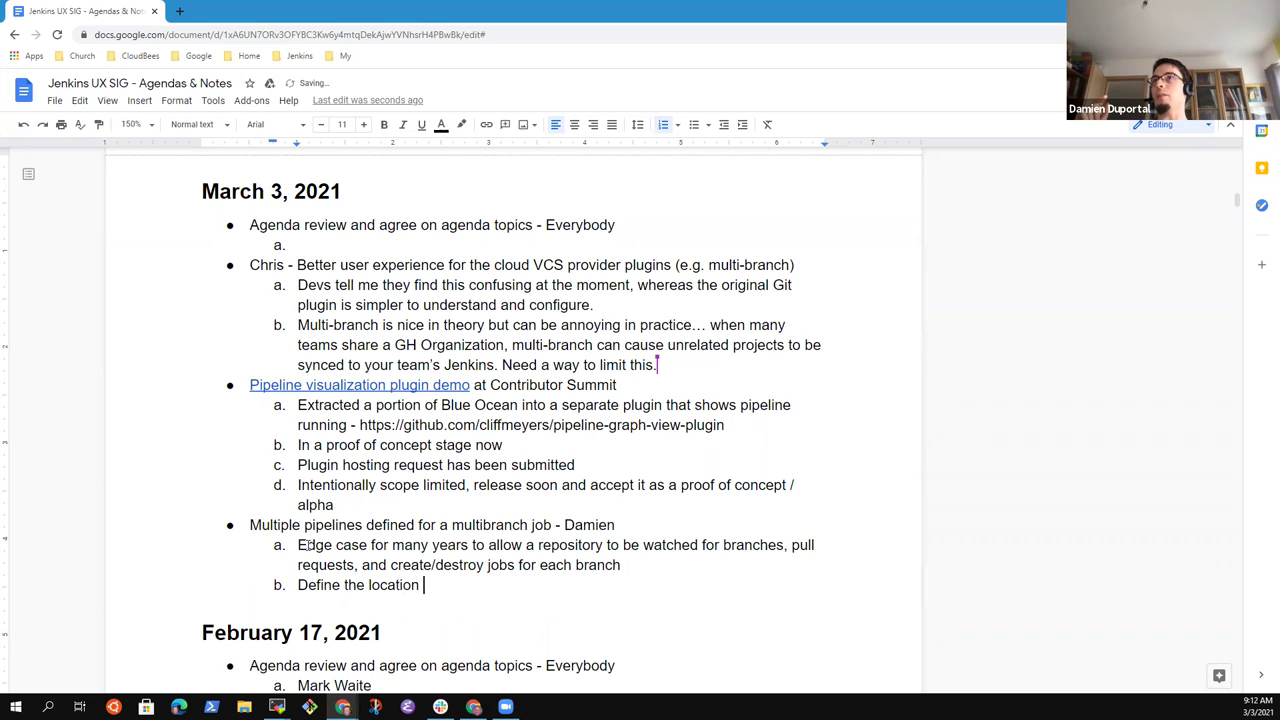
type("of the Jenkinsfile th")
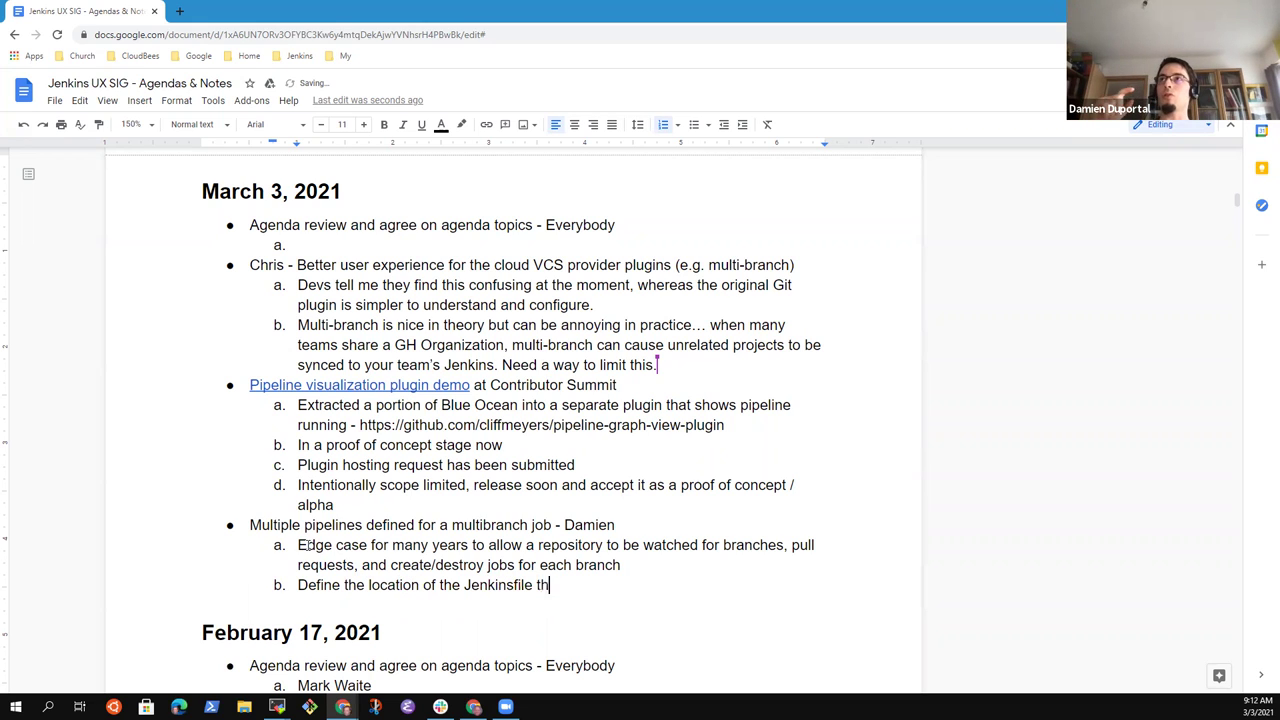
type("at describes the")
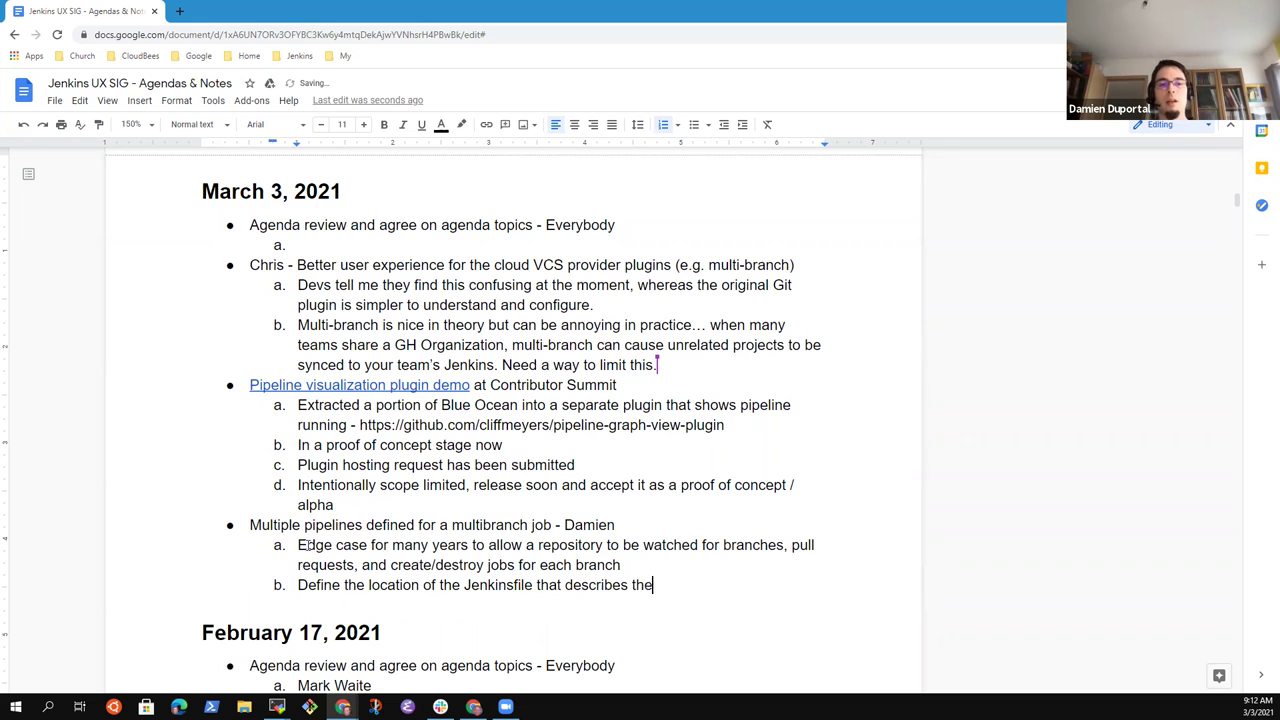
type(" piepeline")
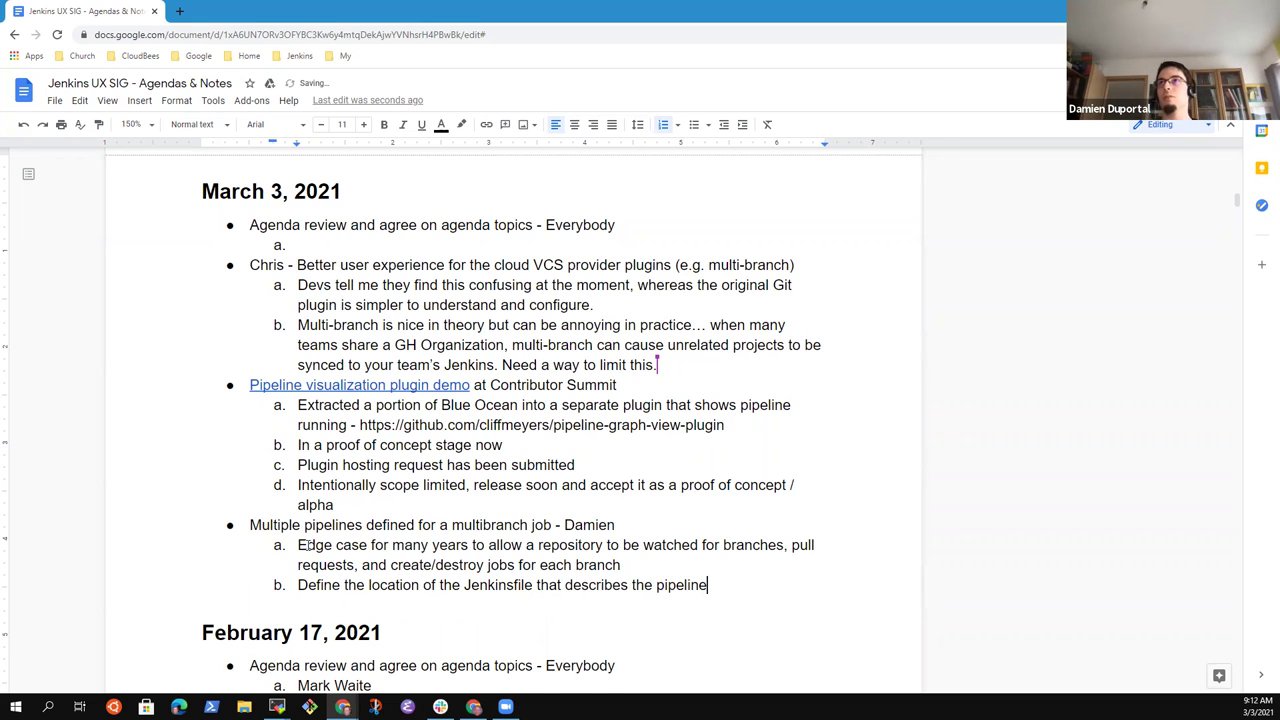
- Nest a note under the Jenkinsfile location sub-item reading "Comparing that to GitHub Actions, there is a convention that"
key("Return")
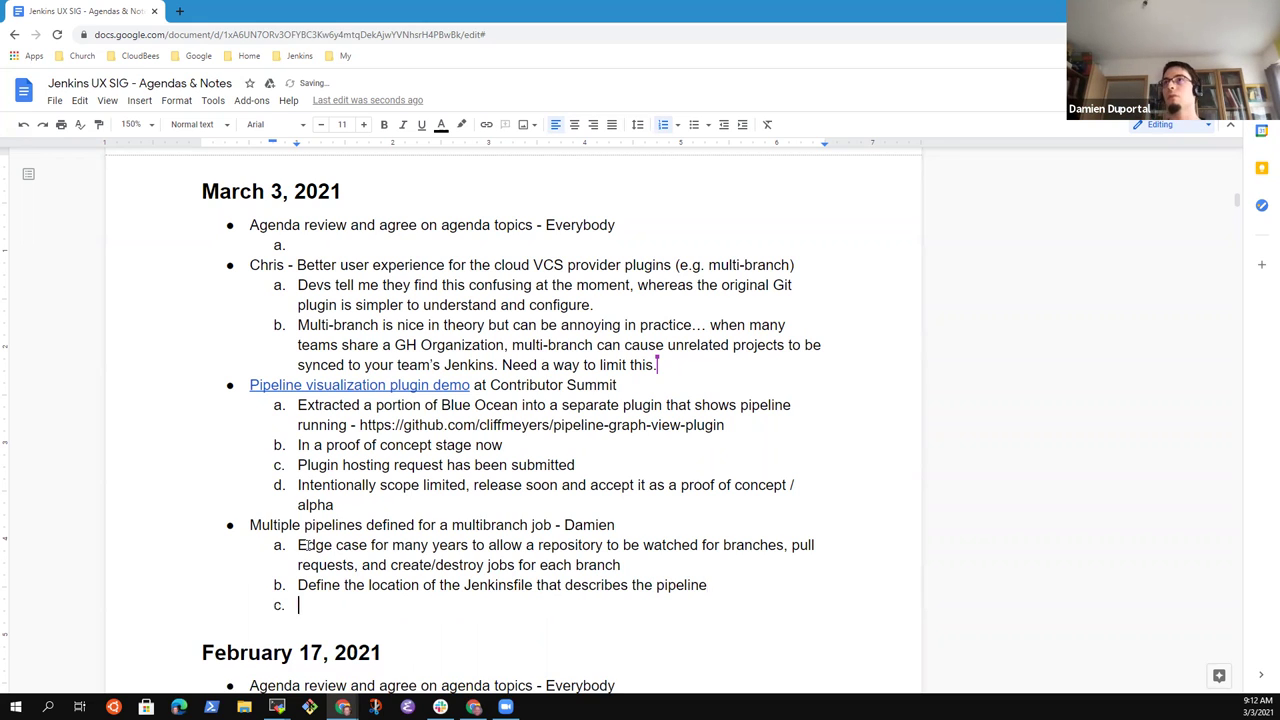
key("Tab")
type("Copmaring")
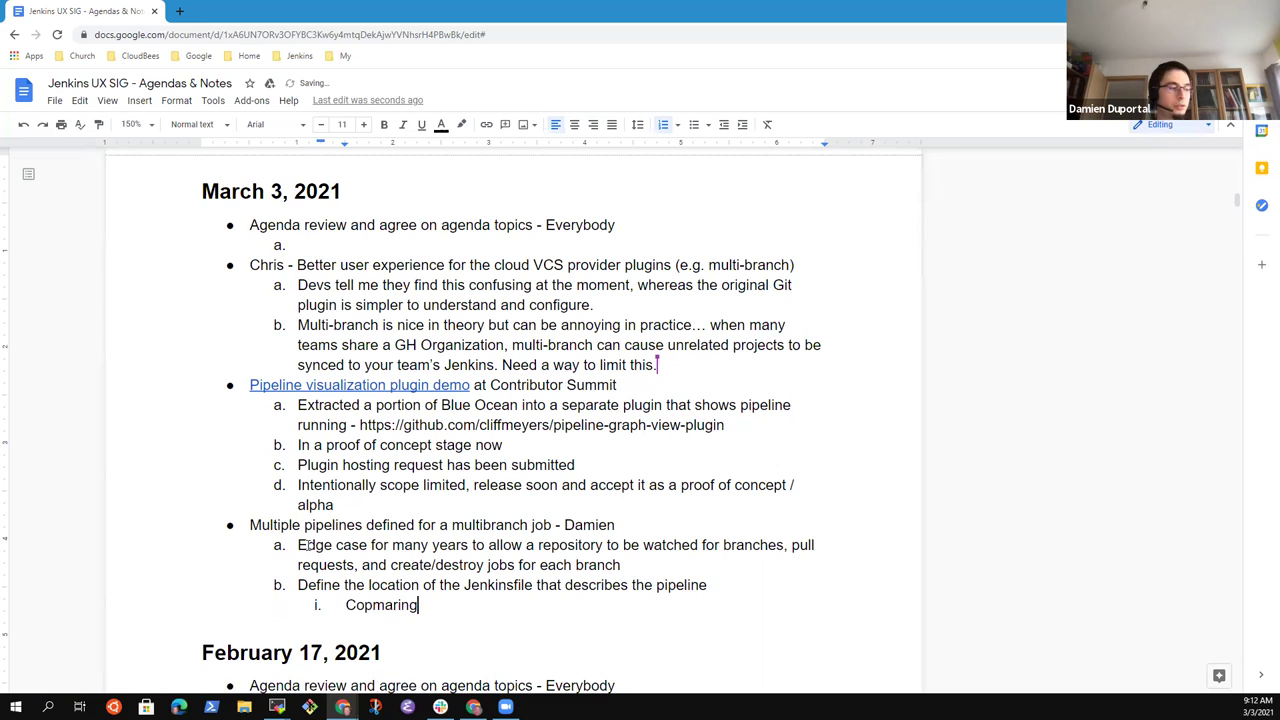
key("ctrl+BackSpace")
type("Comparing ")
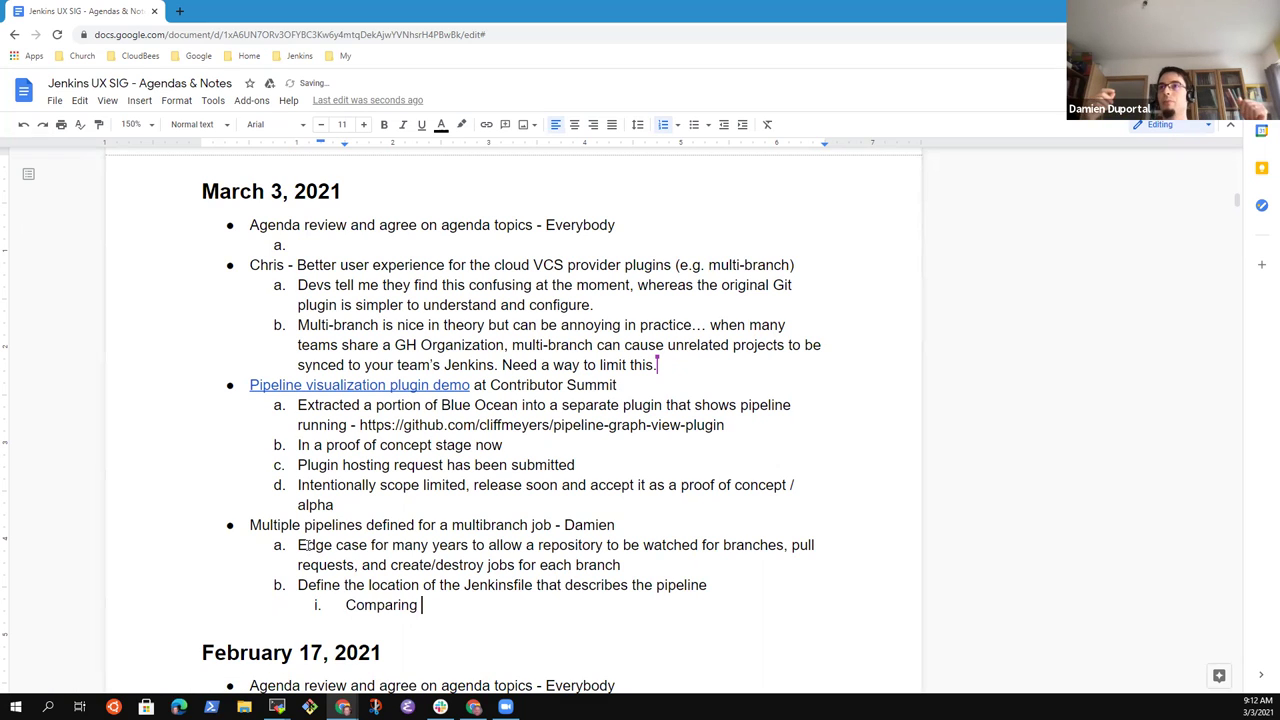
type("that to GitHu")
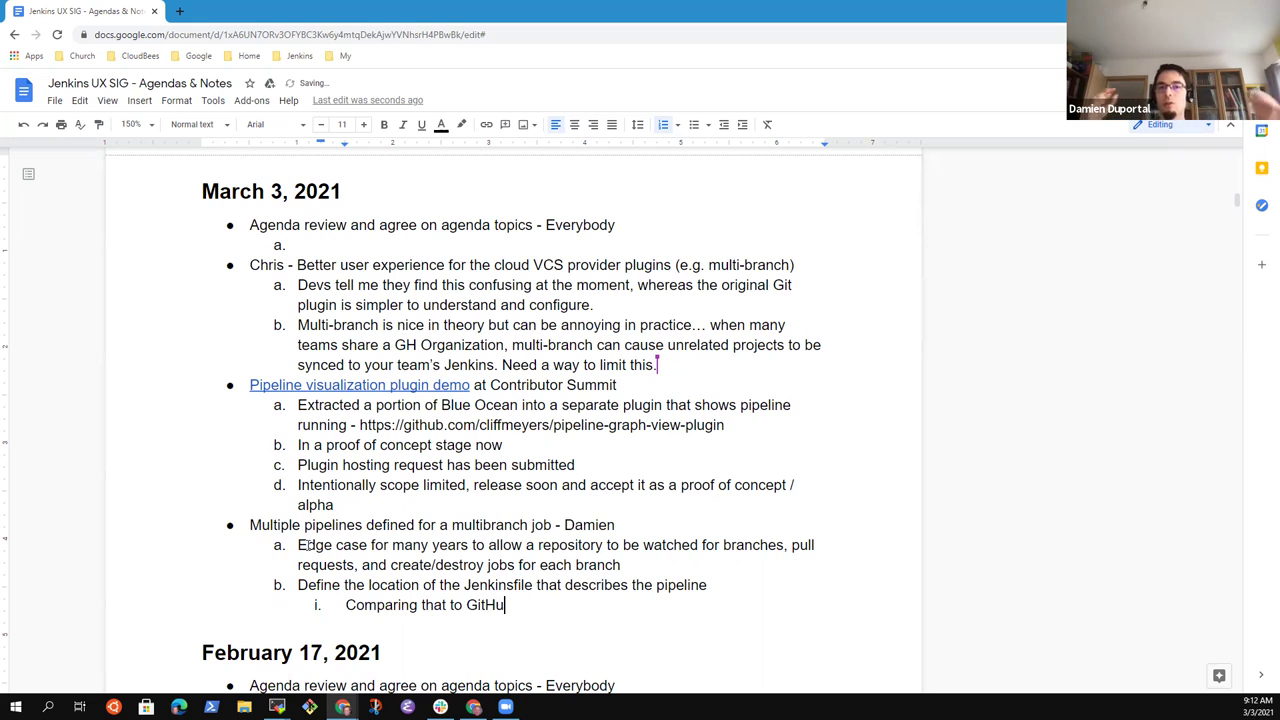
type("b Actions, ")
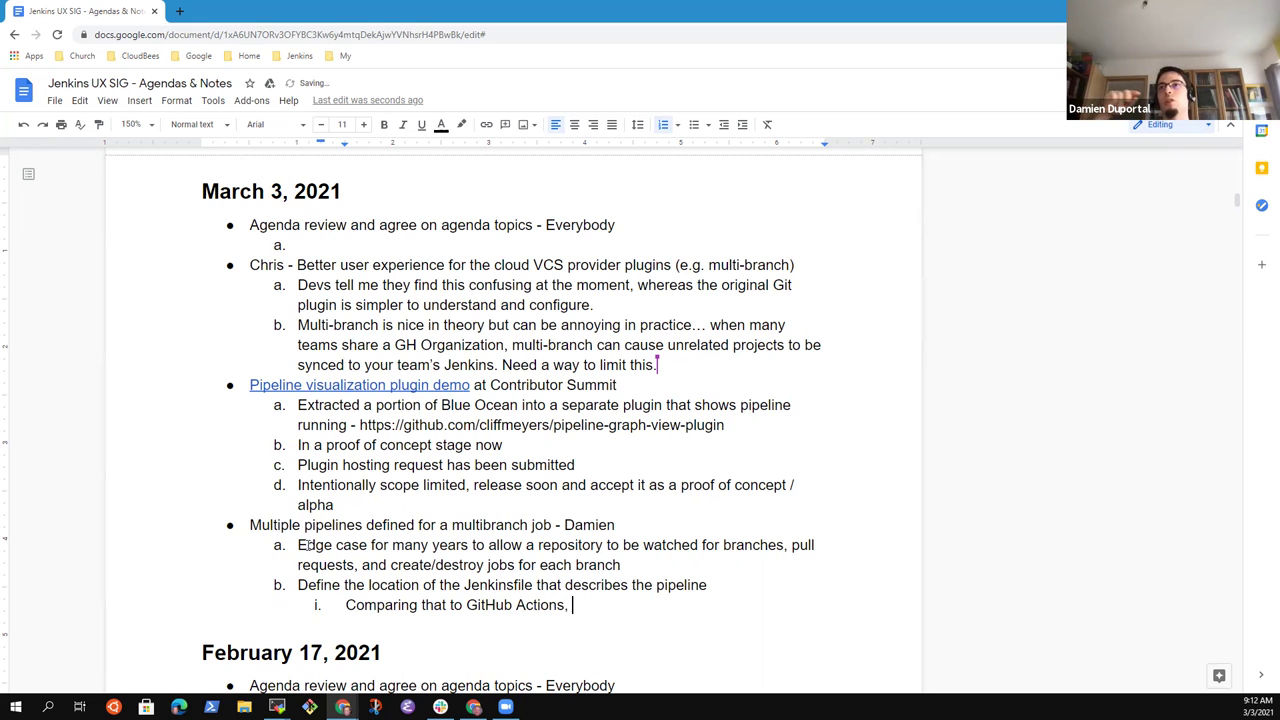
type("there is a conv")
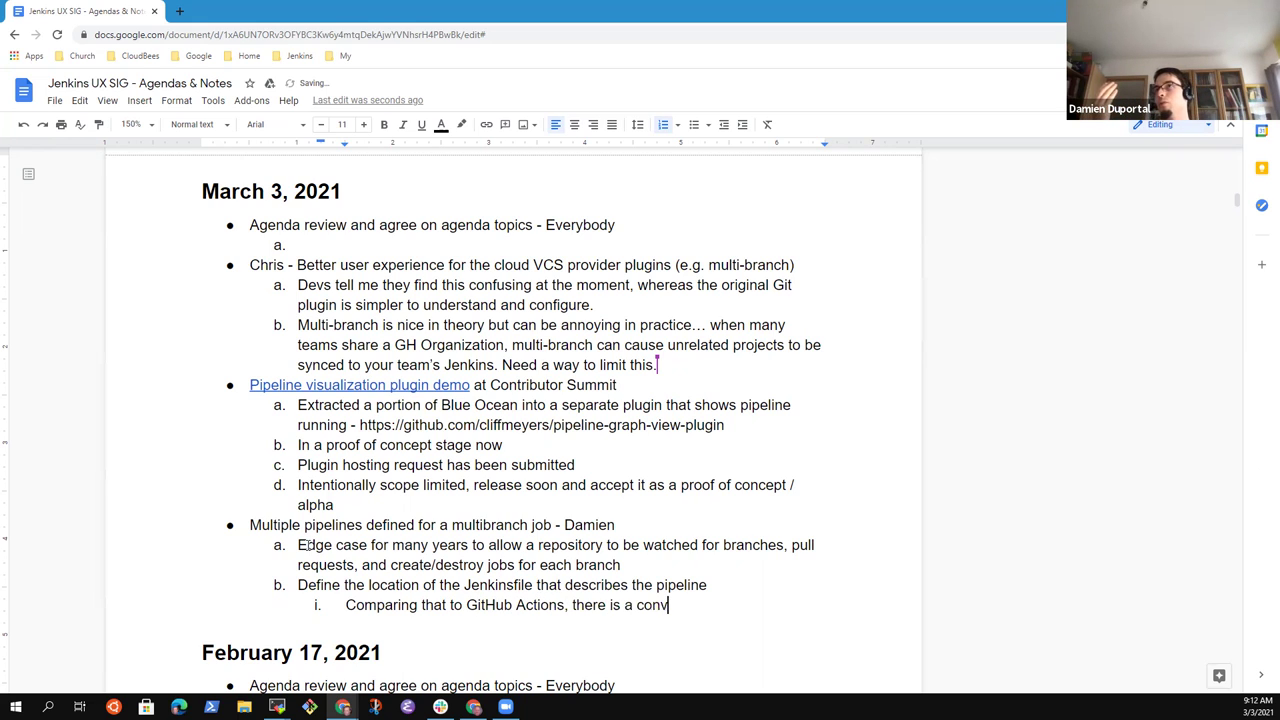
type("ention that ")
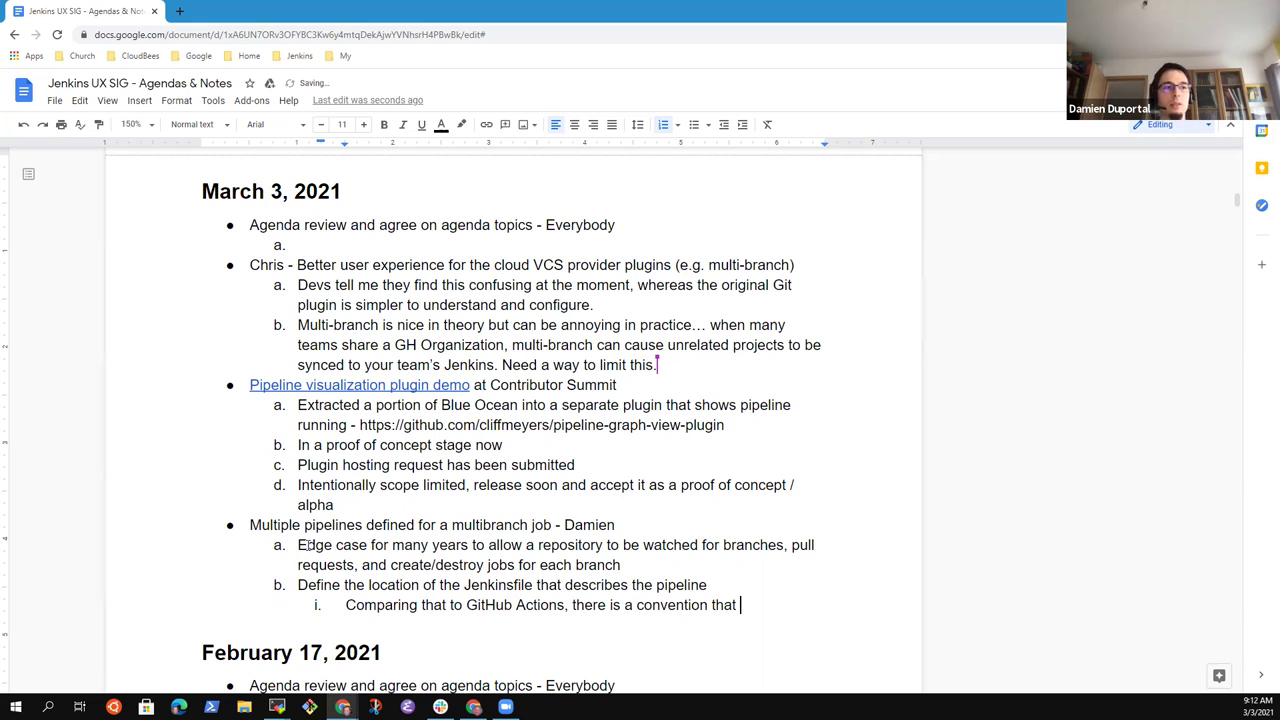
- Complete the nested GitHub Actions note with "use a directory with each yaml file in the directory that maps to a workflow"
type("use a")
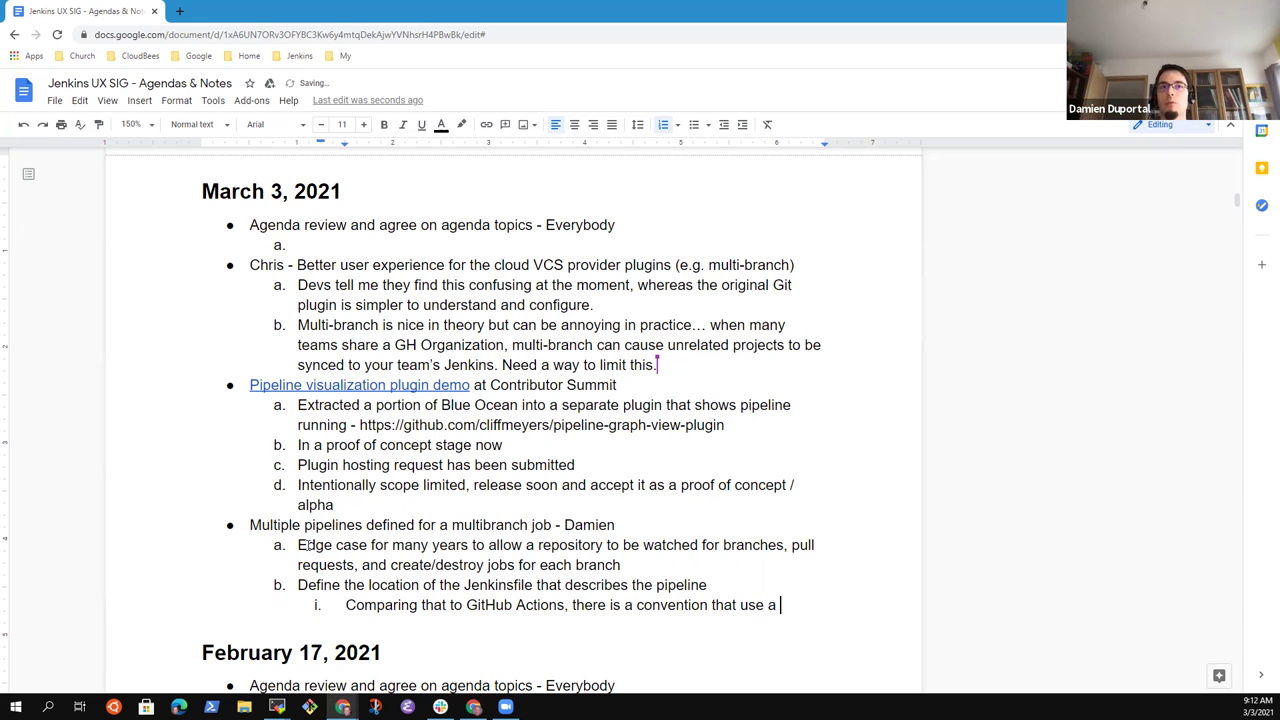
type(" direector")
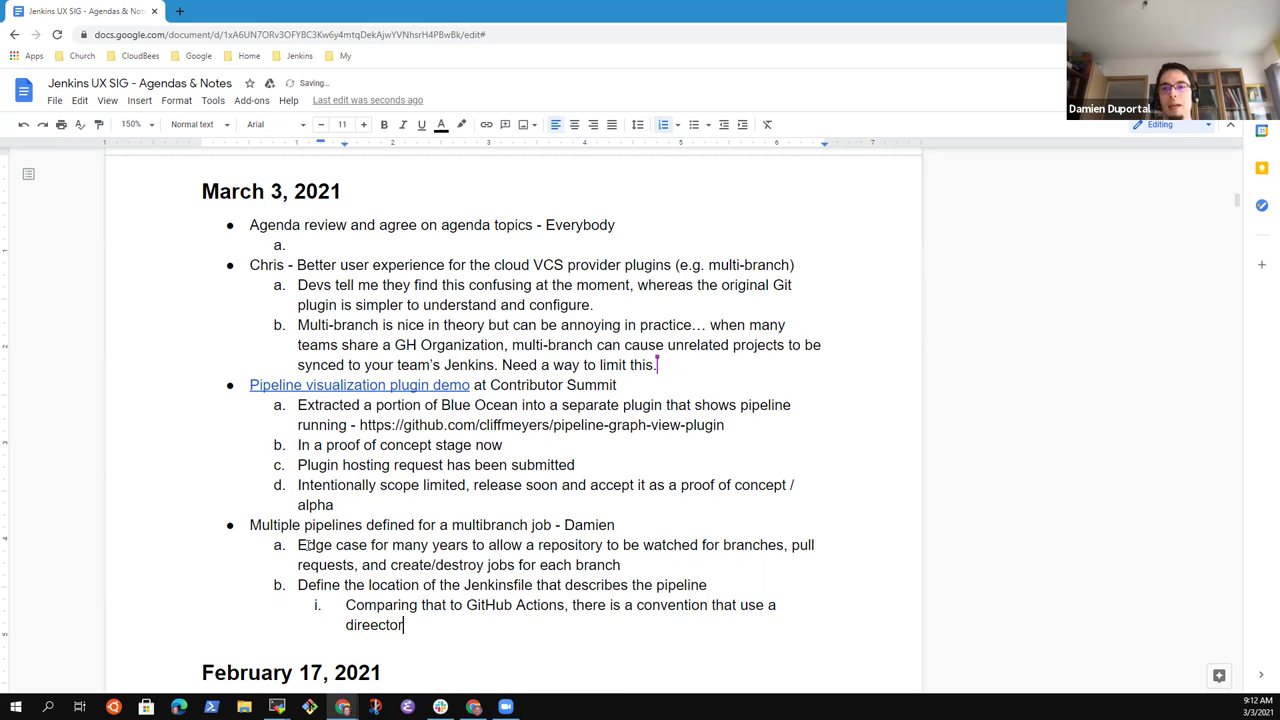
key("ctrl+BackSpace")
type("directory to ")
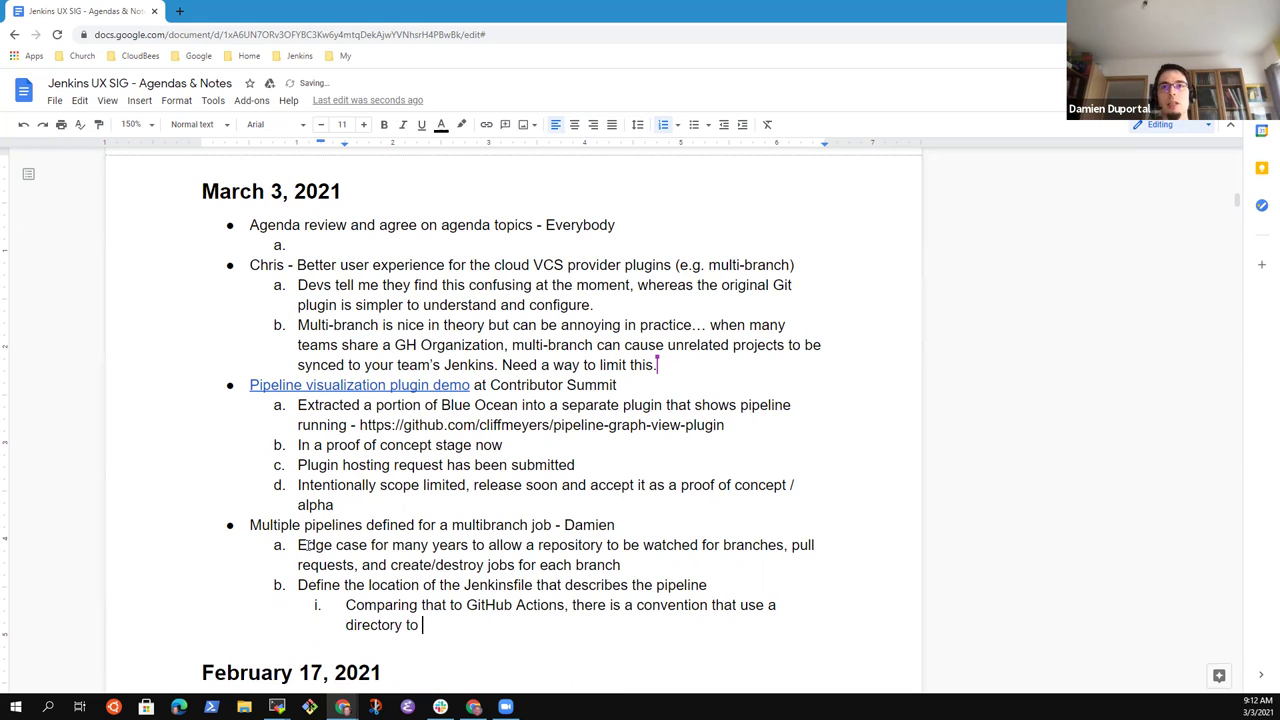
type("conta")
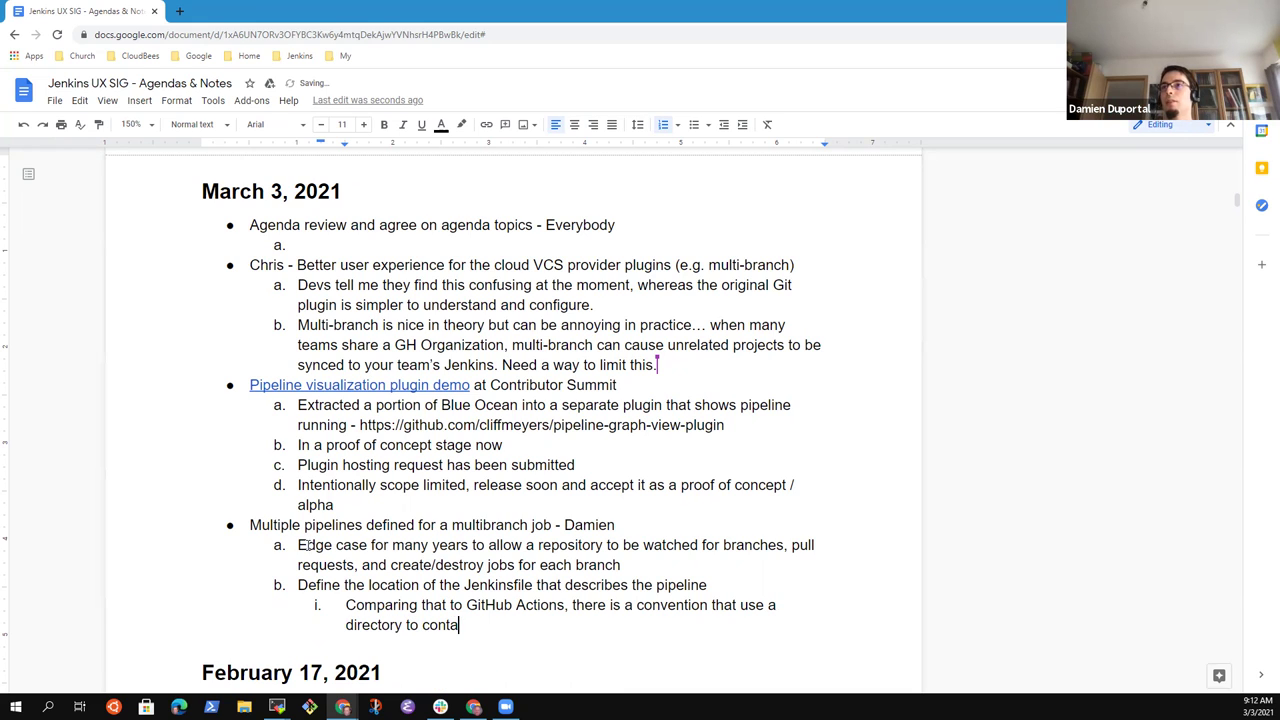
key("ctrl+BackSpace")
key("ctrl+BackSpace")
type("with each ")
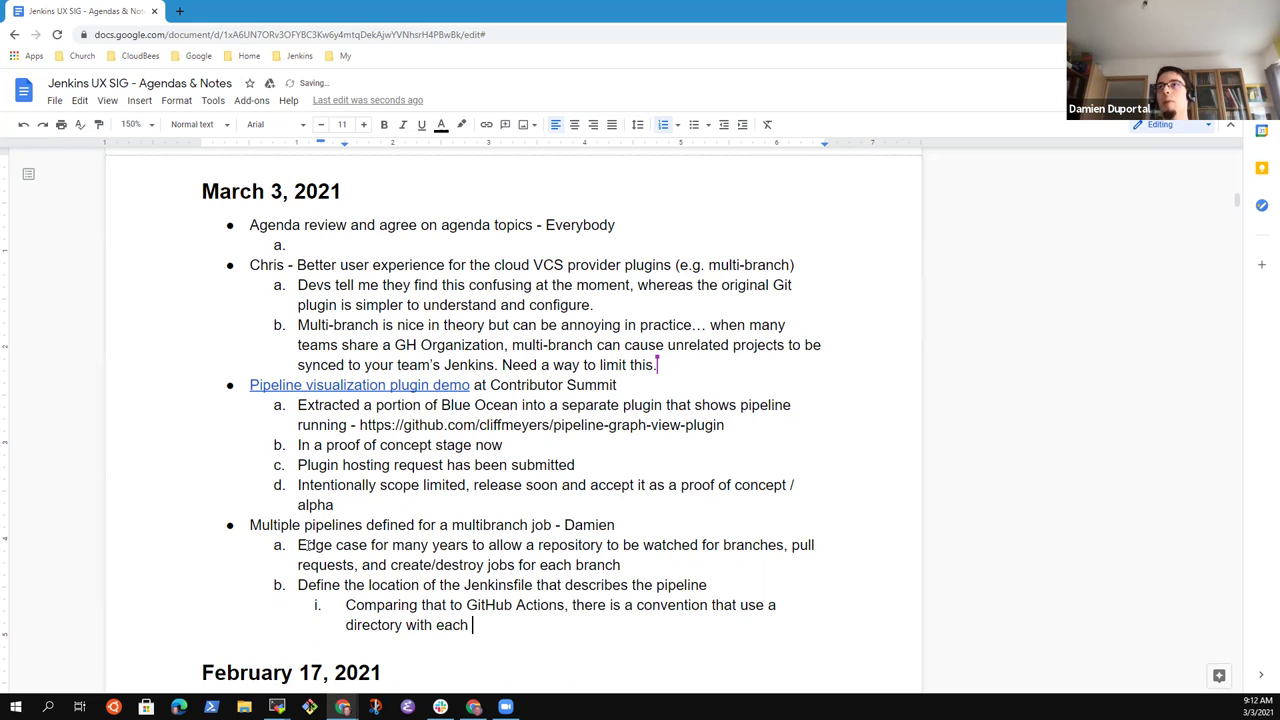
type("yaml file in ")
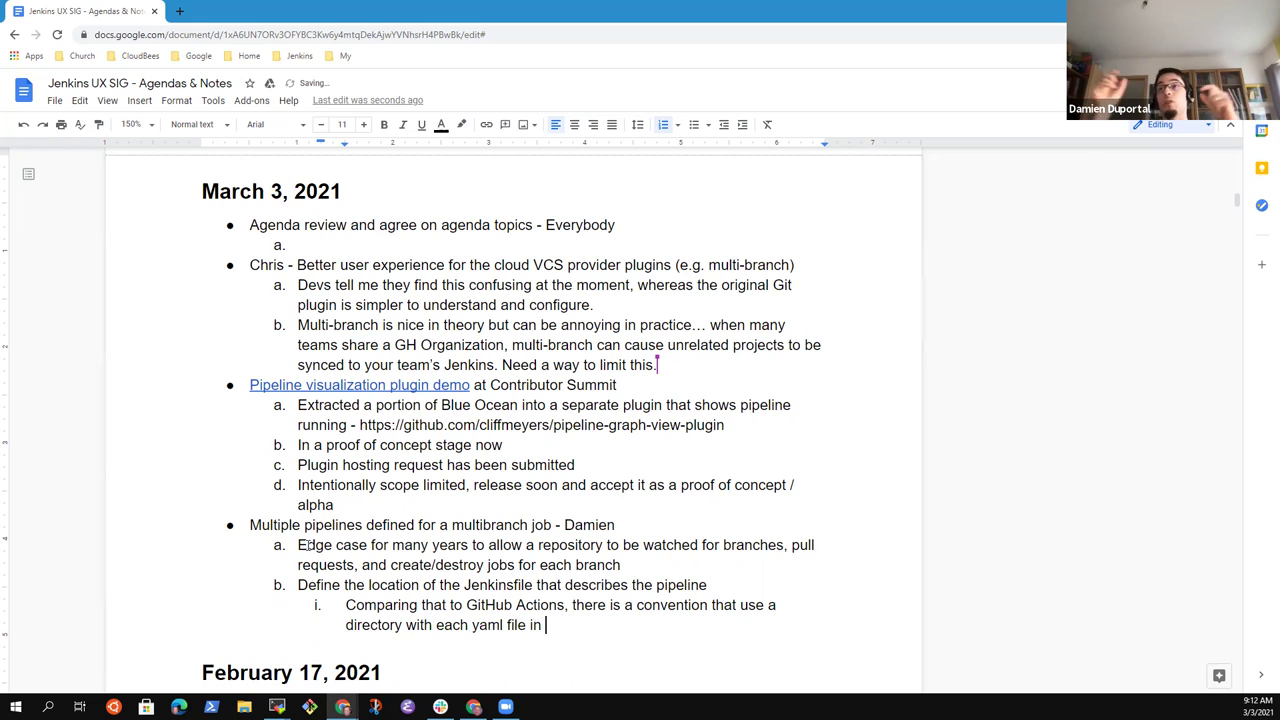
type("the directory")
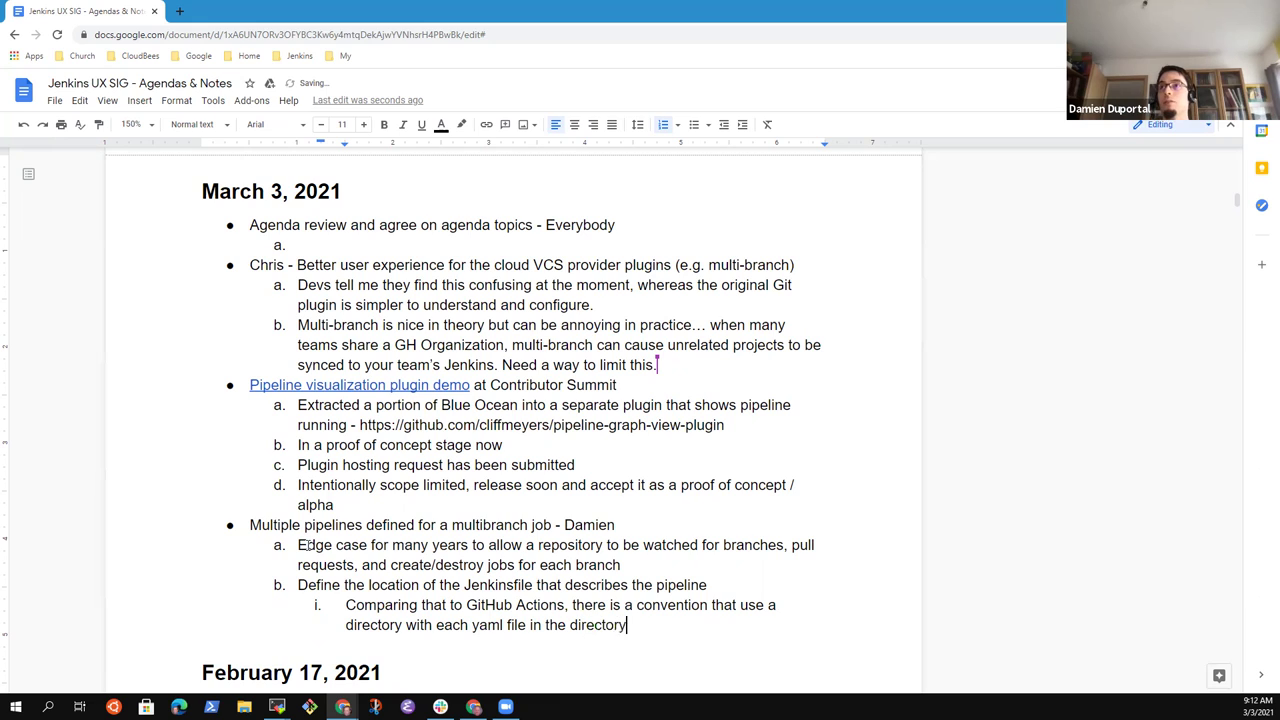
type(" that ")
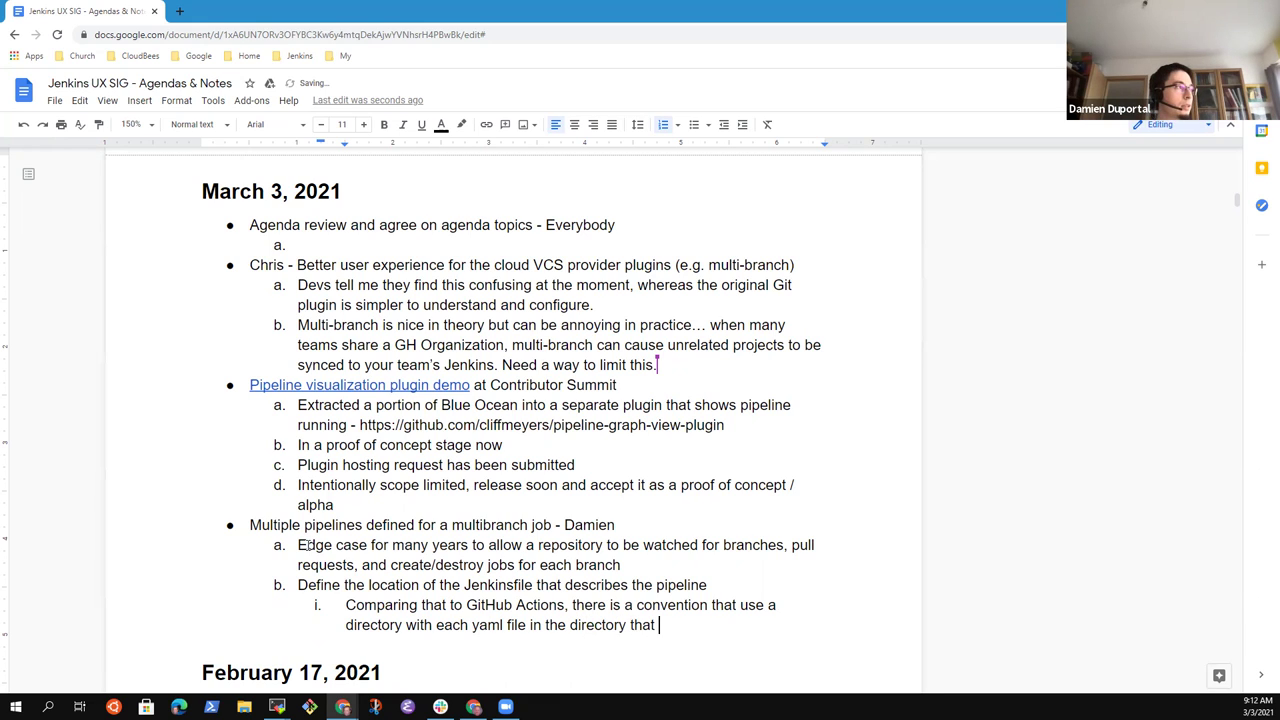
type("maps to ")
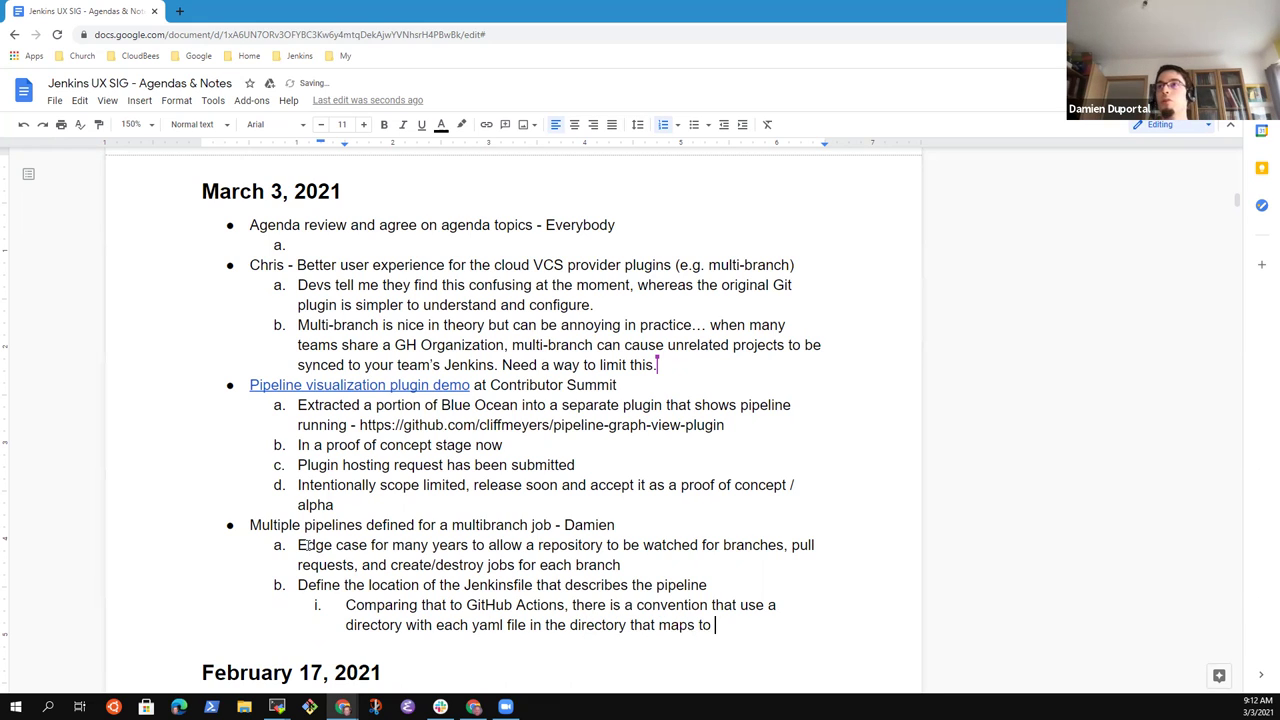
type("a workflow")
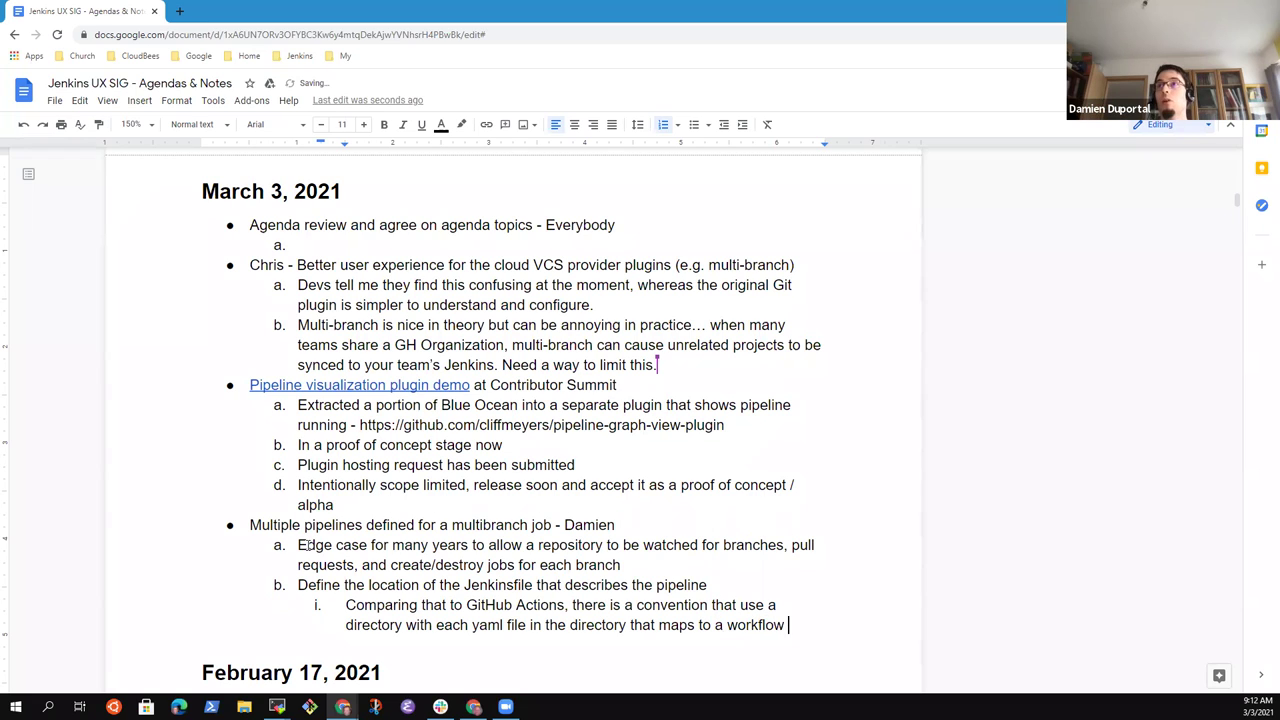
- Add a third multiple-pipelines sub-item reading "We have cases in our own repository where we want different jobs on the same branch in the same repository"
key("Return")
key("shift+Tab")
type("W")
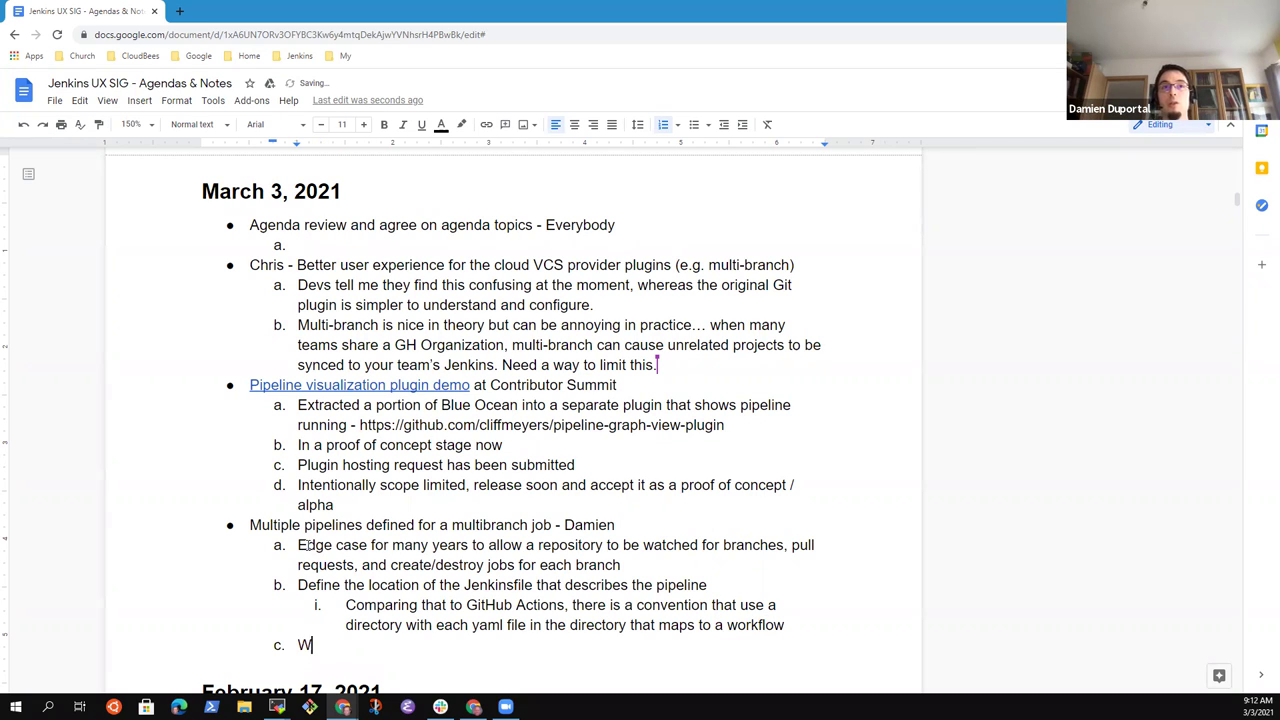
type("e have cases in ")
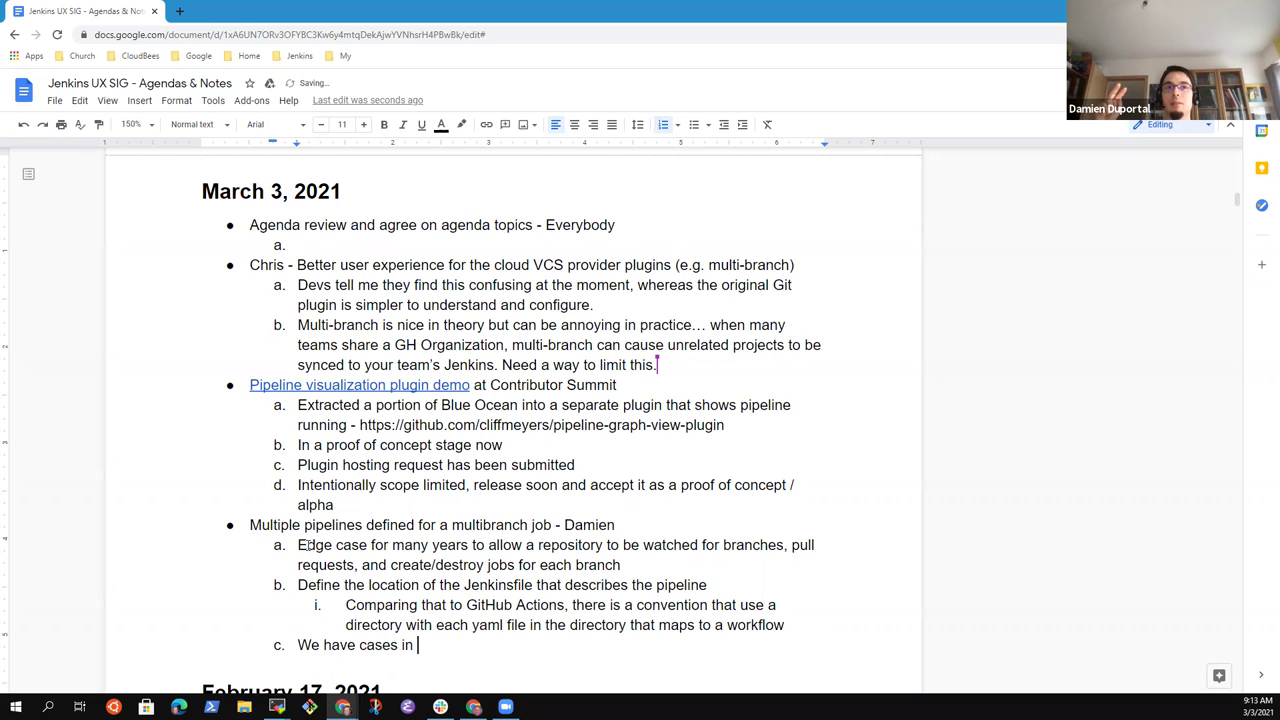
type("our own ")
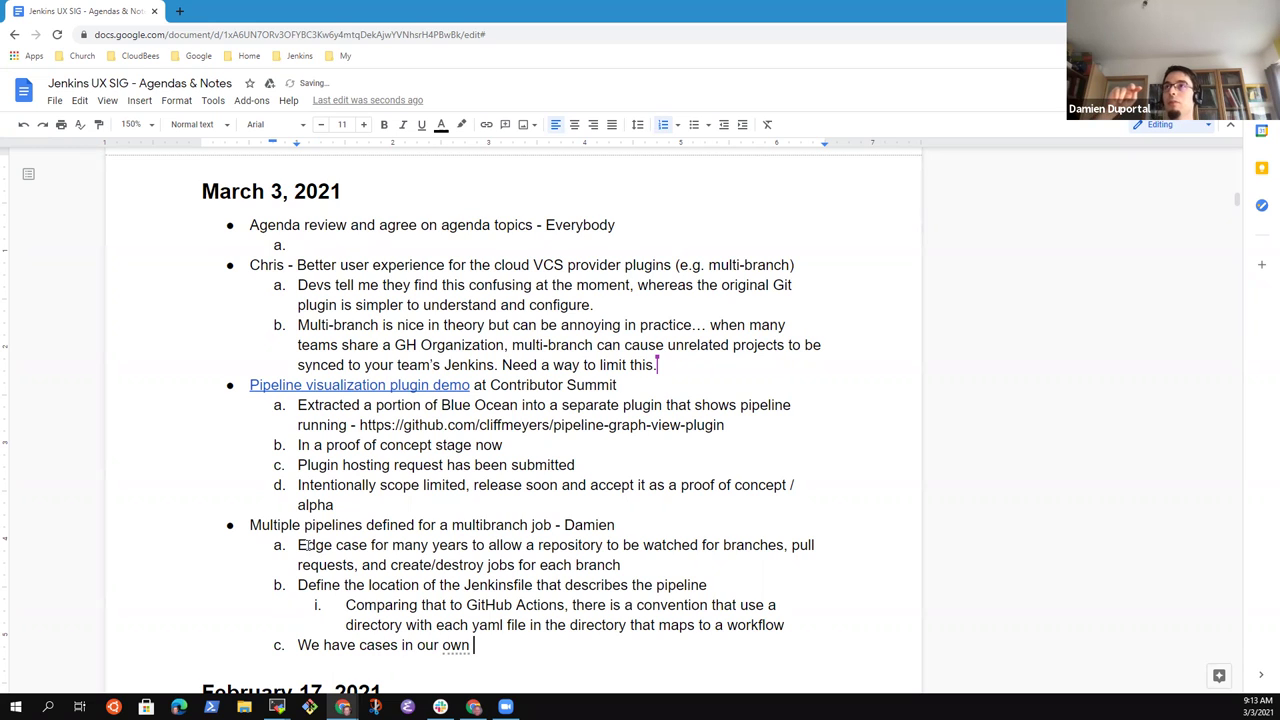
type("repository w")
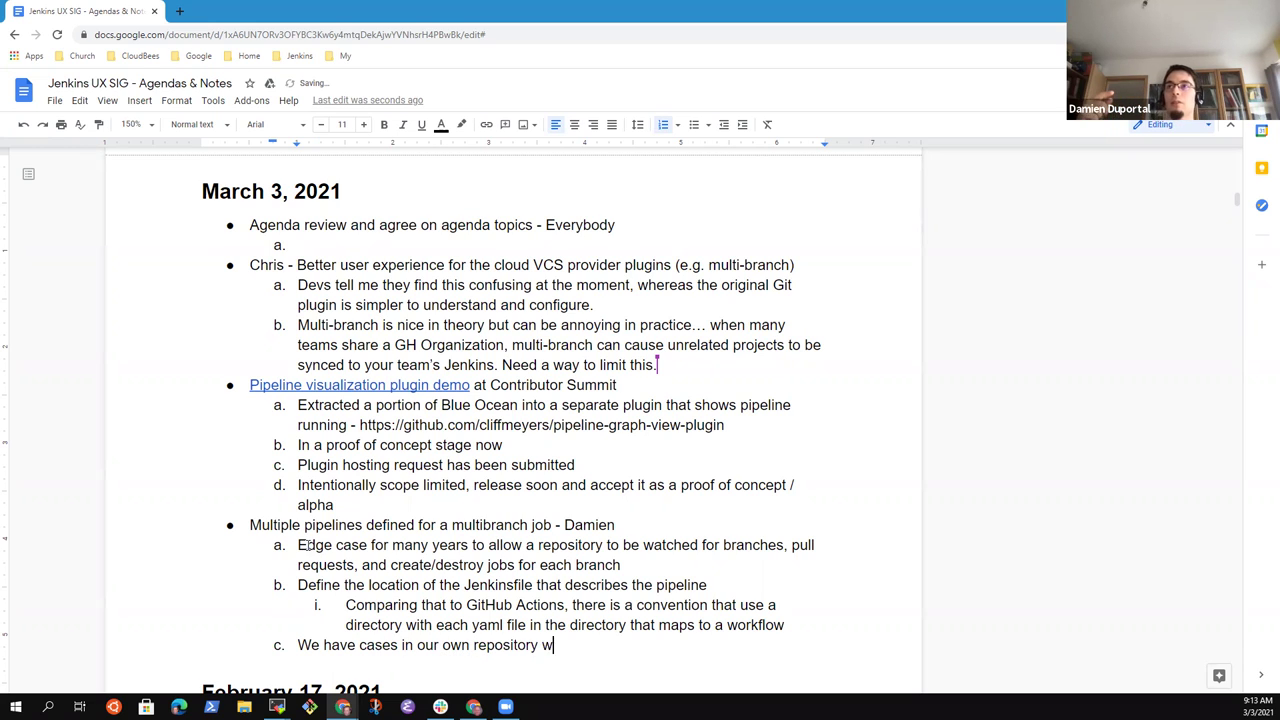
type("here we want ")
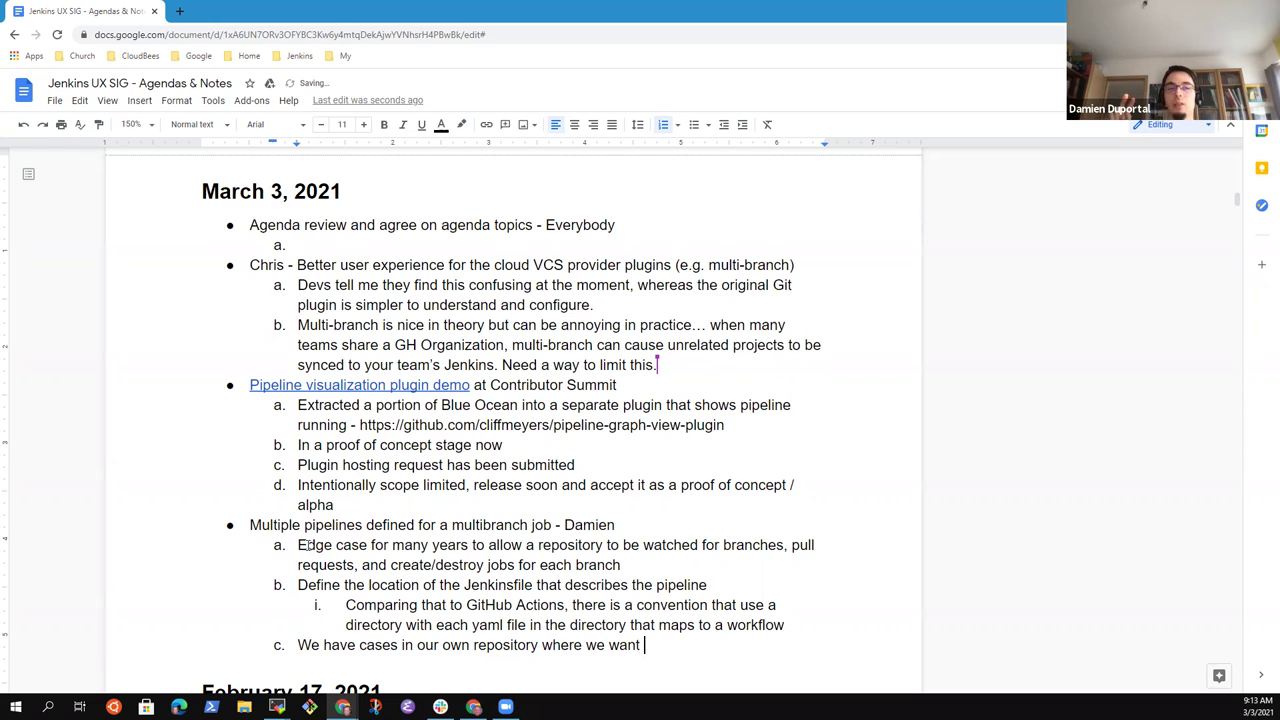
type("different")
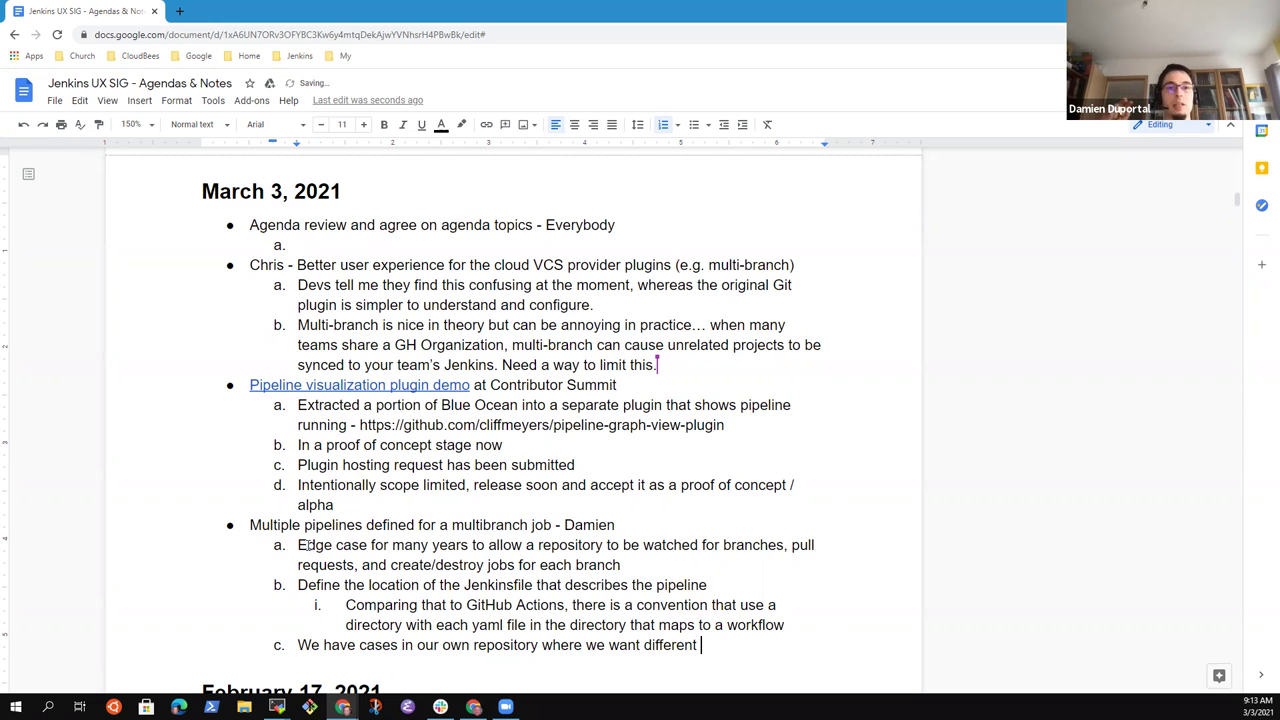
type(" jobs ")
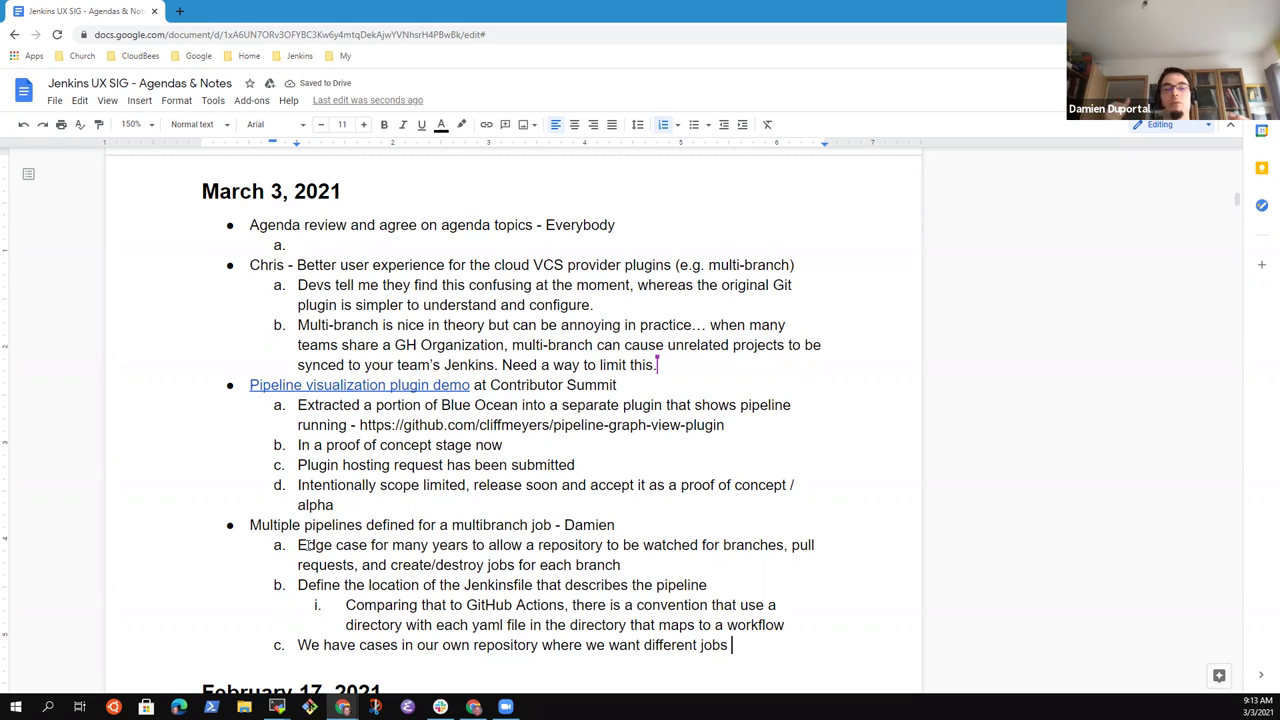
type("on the same")
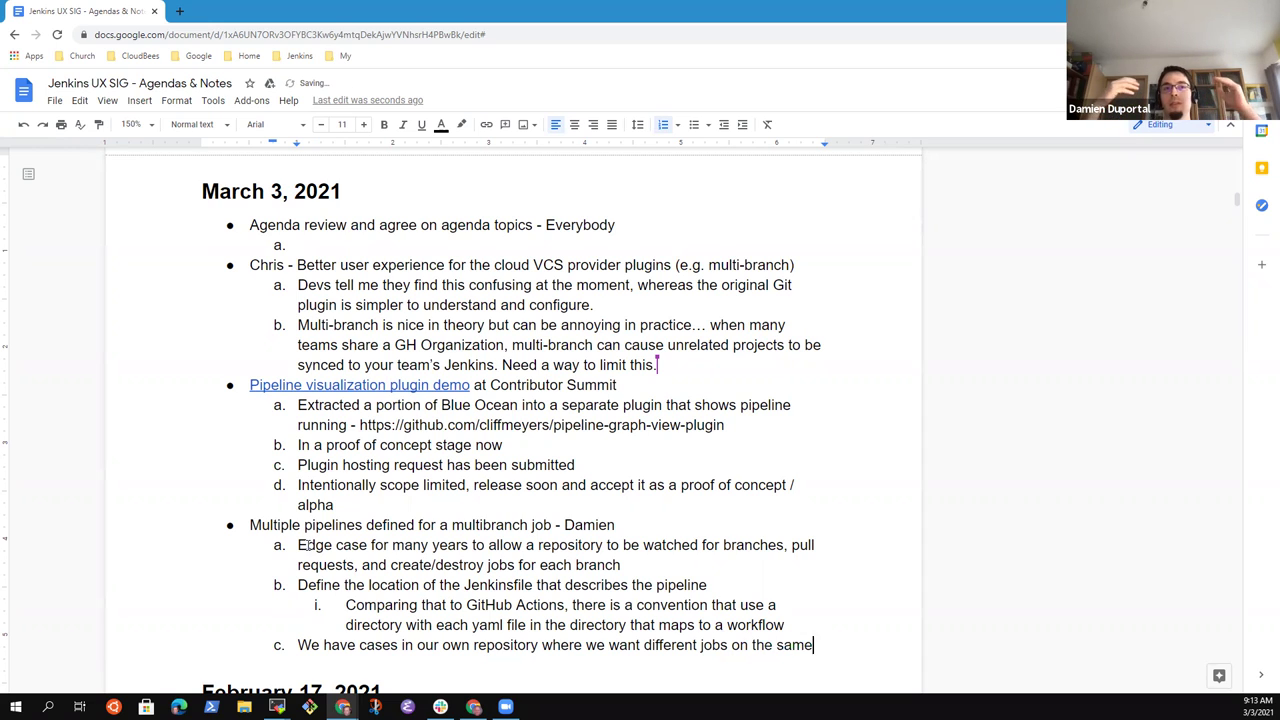
type(" branch ")
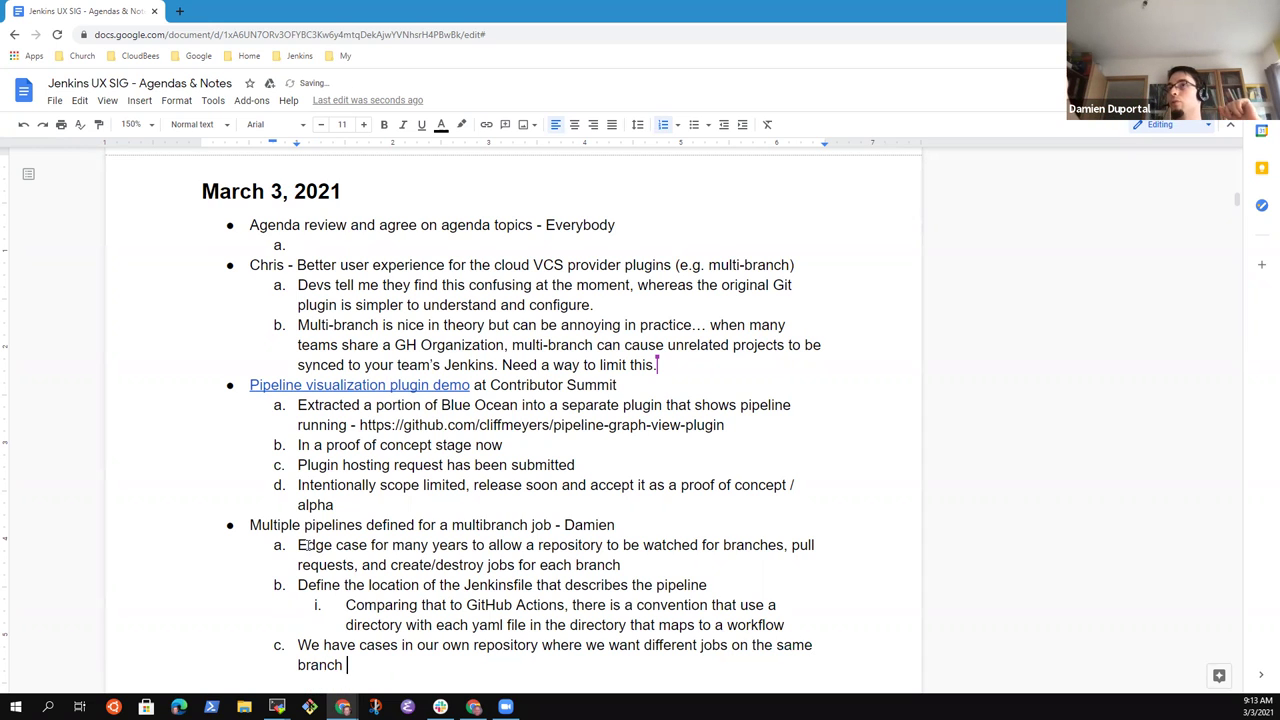
type("in the same")
type(" repository")
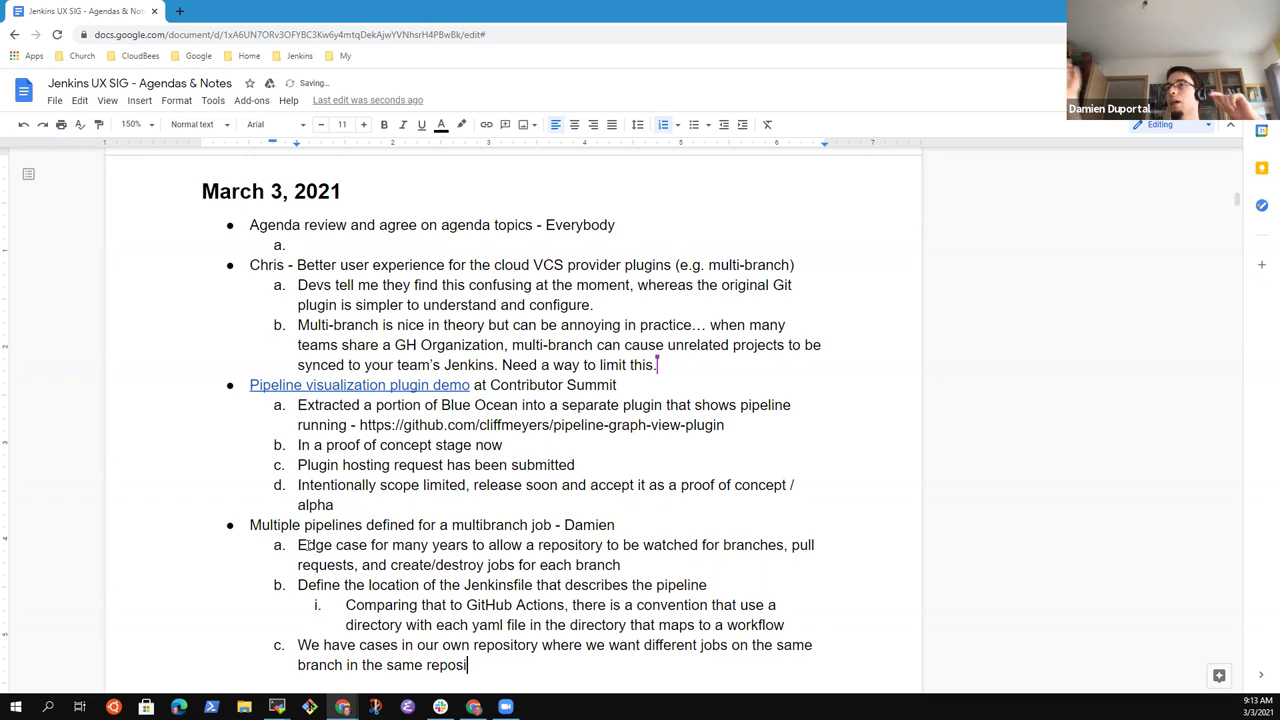
- Nest an example under the different-jobs sub-item reading "Lint and deploy to production from master"
key("Return")
key("Tab")
type("L")
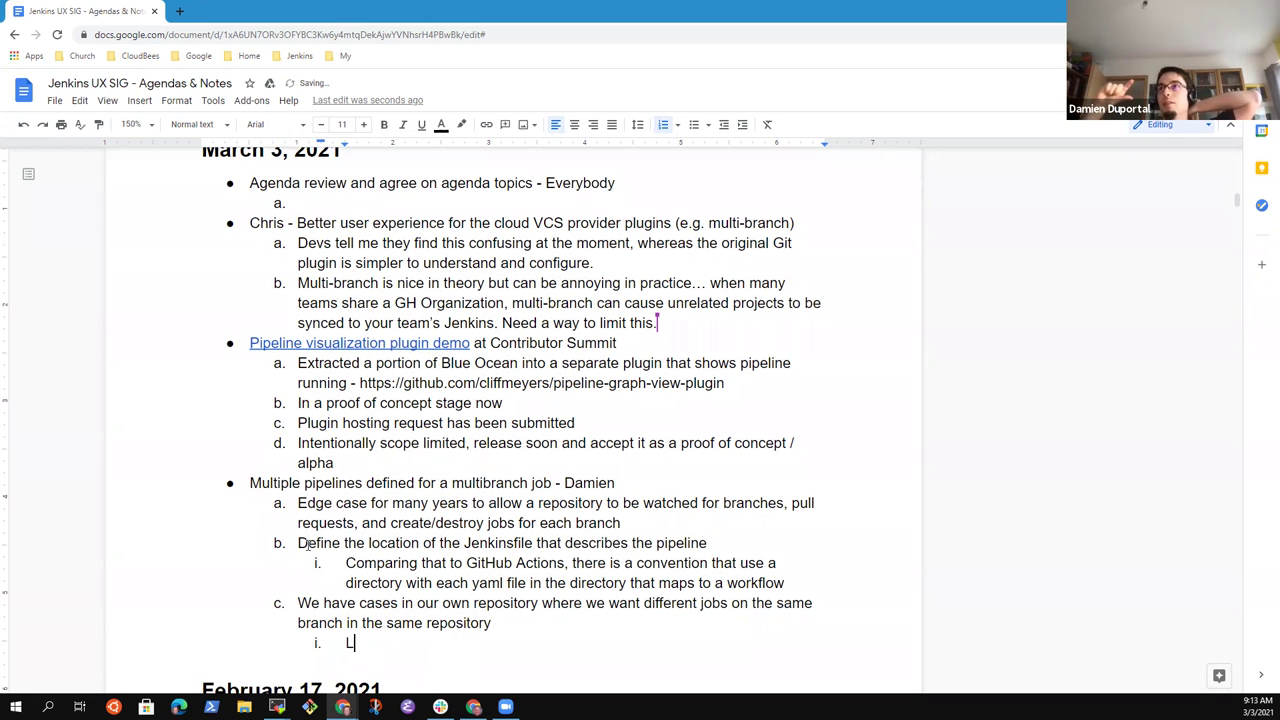
type("int and")
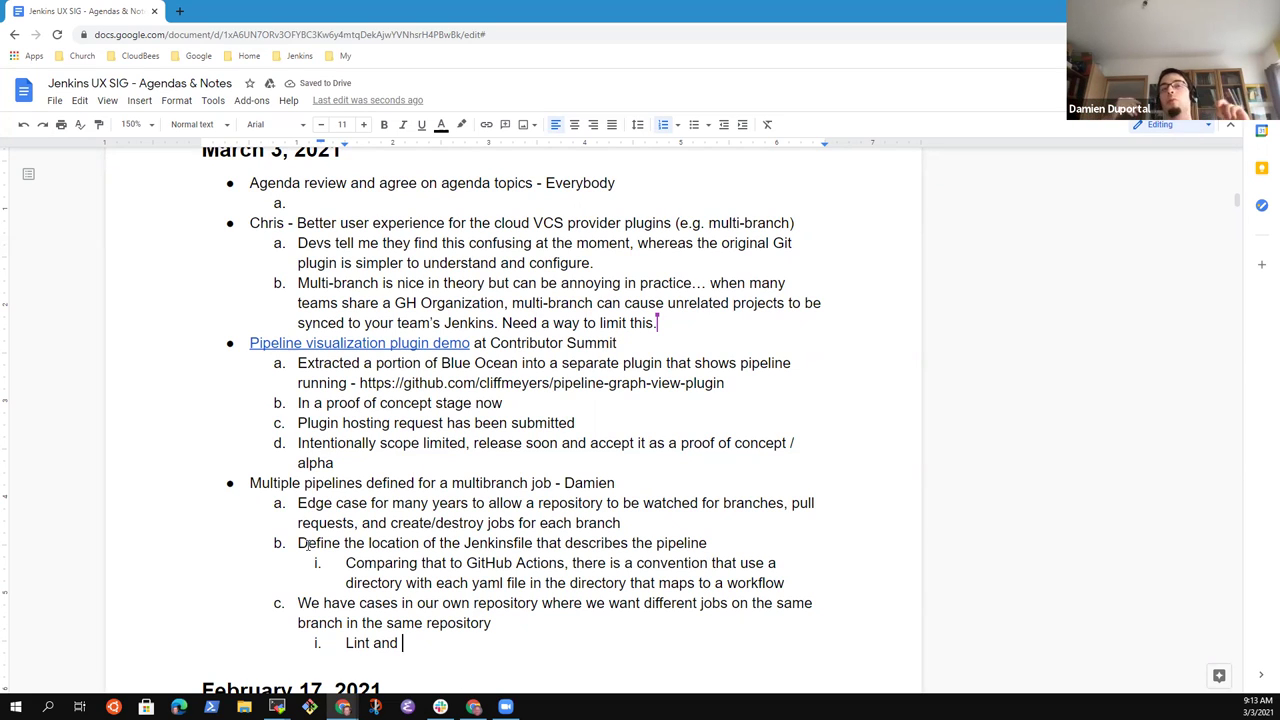
type("deploy to pro")
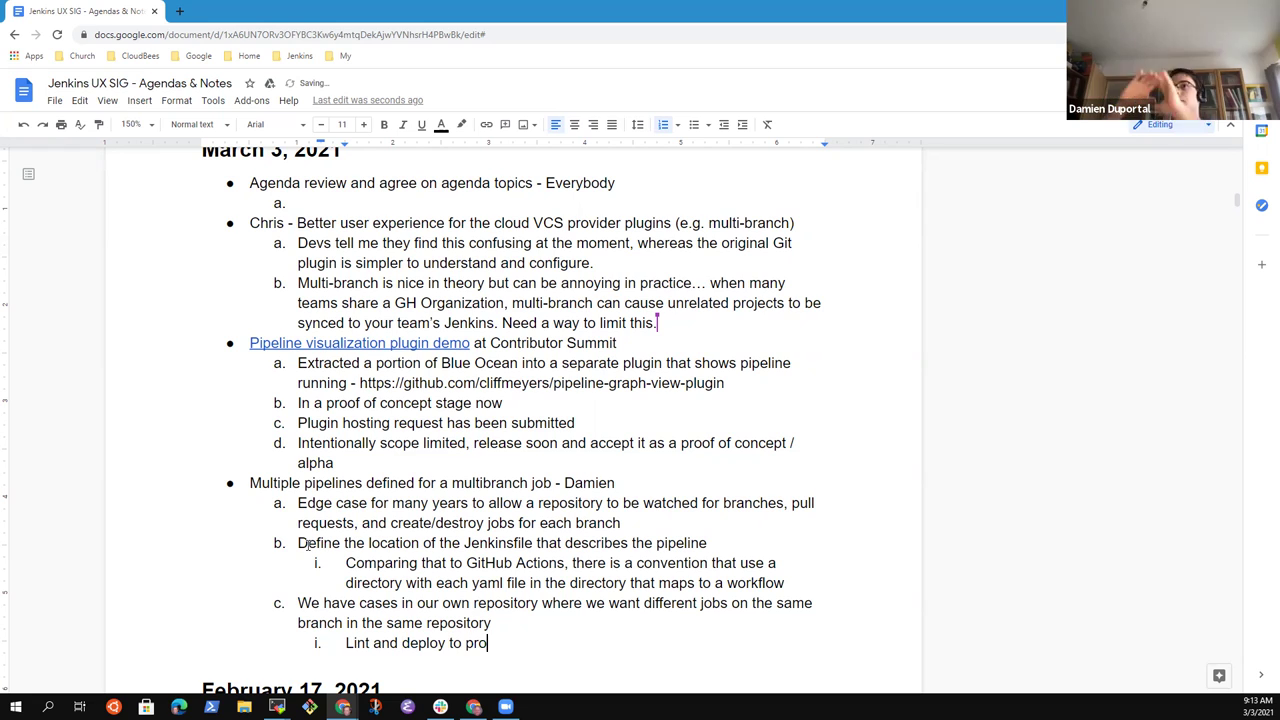
type("duction from mas")
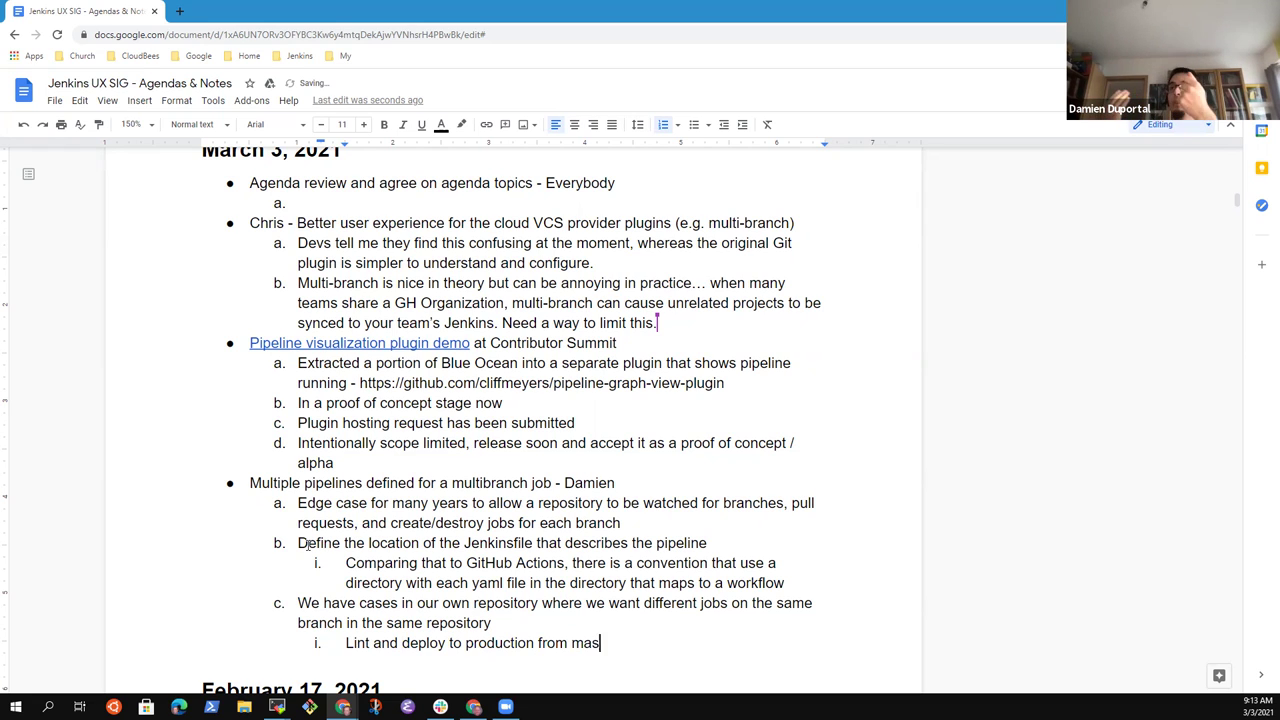
type("ter")
- Add a second nested example under the different-jobs sub-item reading "Lint only from pull requests"
key("Return")
type("Lint")
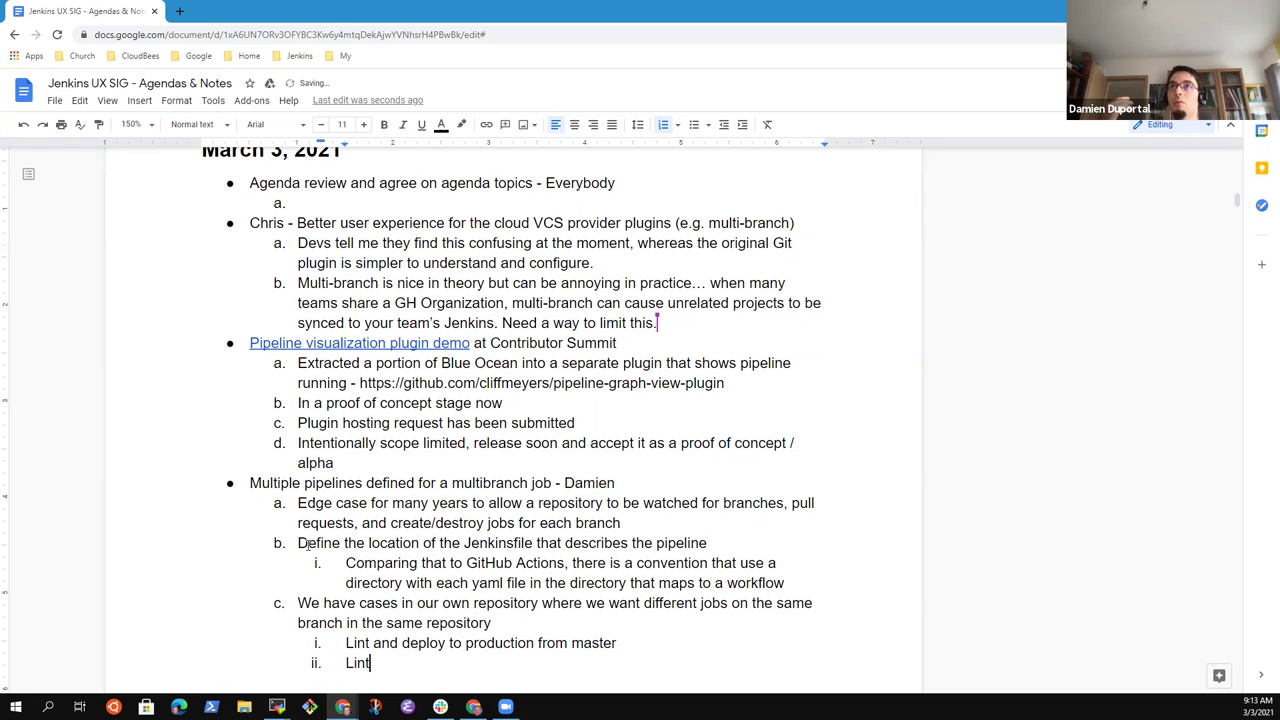
type(" only fro")
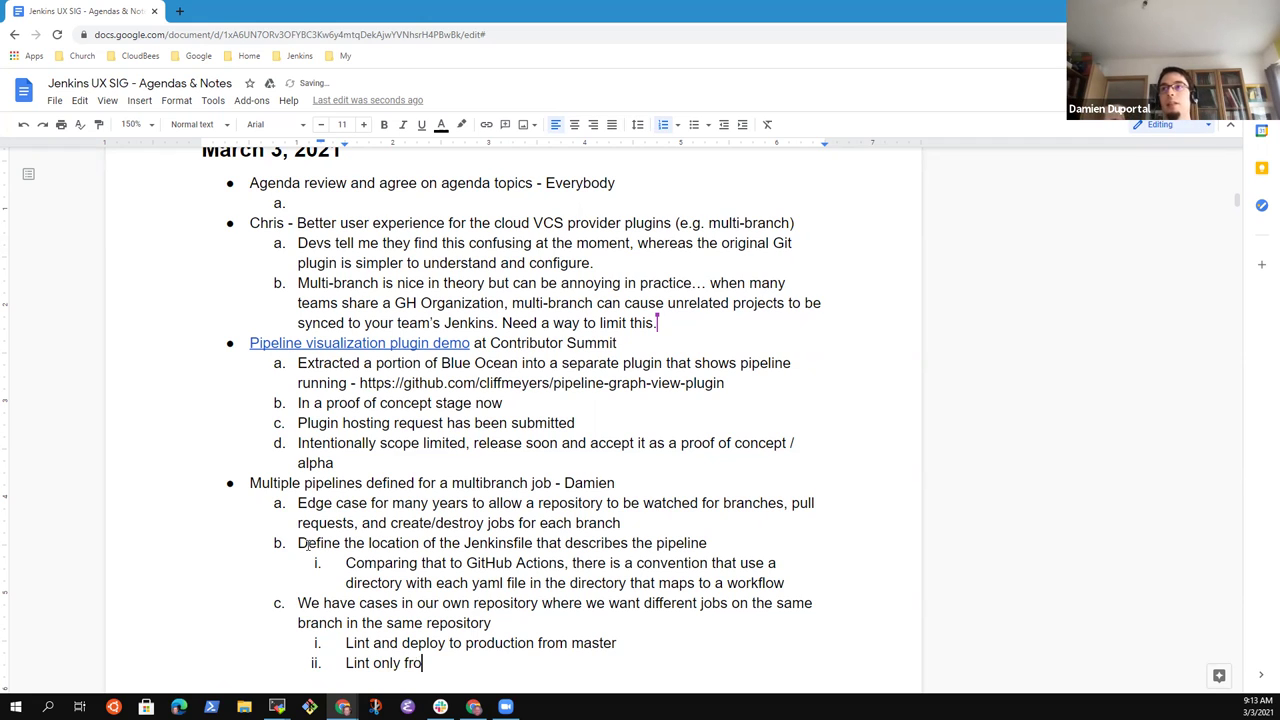
type("m pull requests")
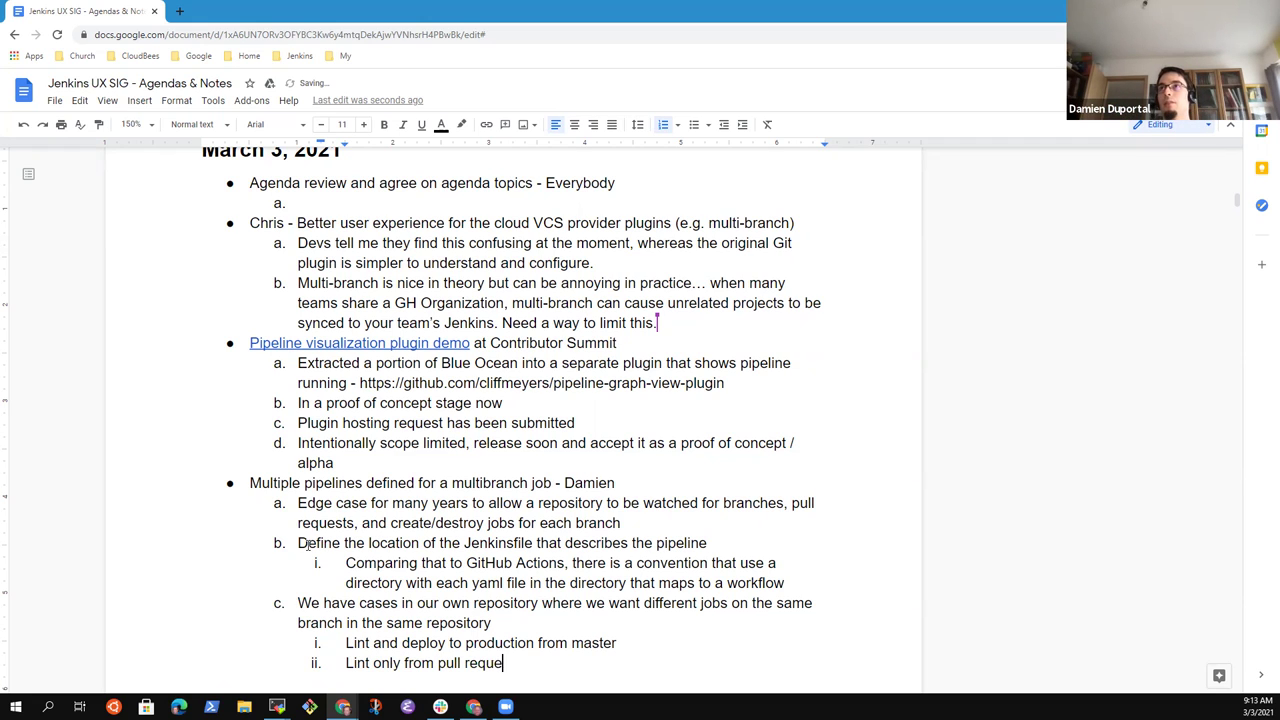
- Add a third nested example under the different-jobs sub-item reading "Regular checks for dependency updates"
key("Return")
type("A")
key("Up")
key("Up")
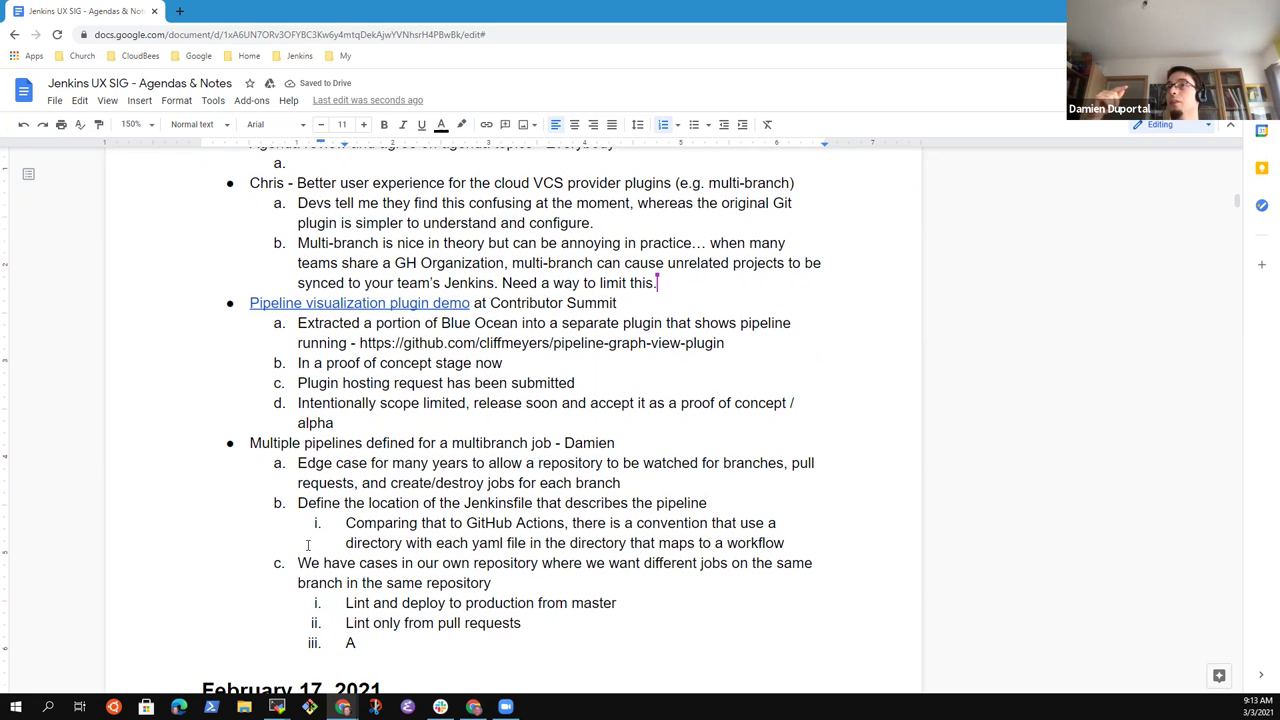
key("Down")
key("Down")
key("shift+End")
type("Regular ")
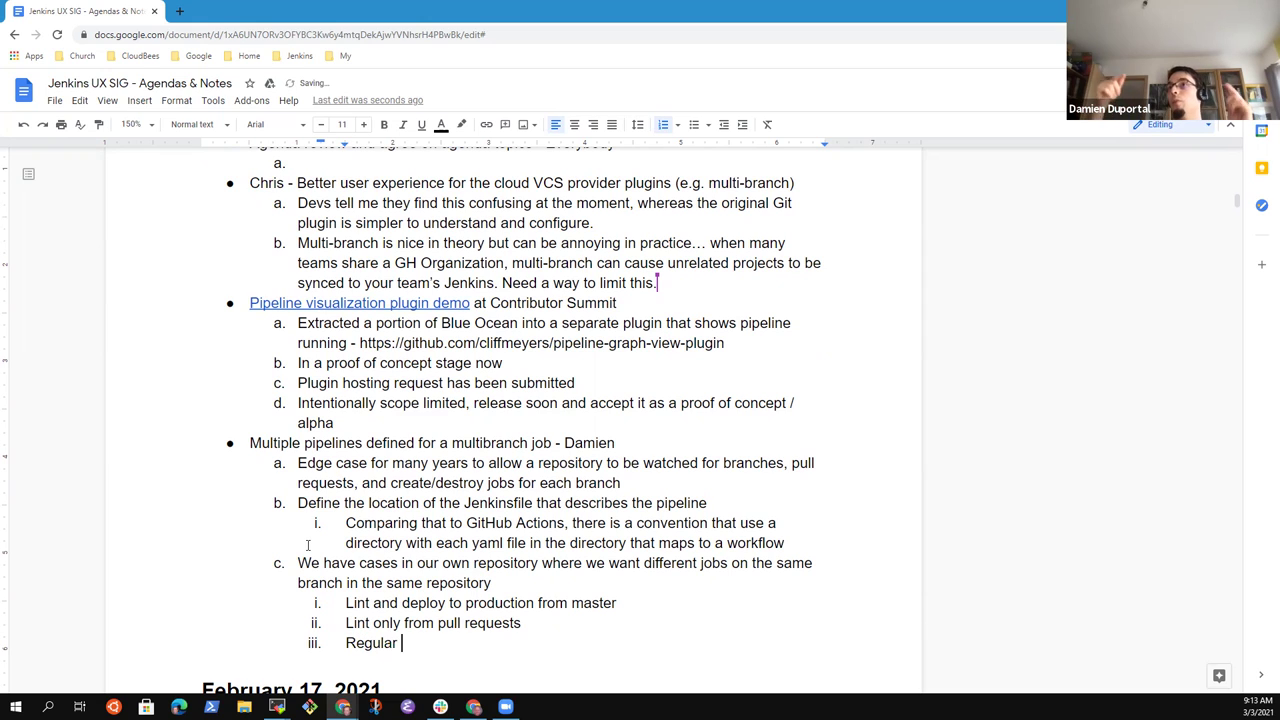
type("check")
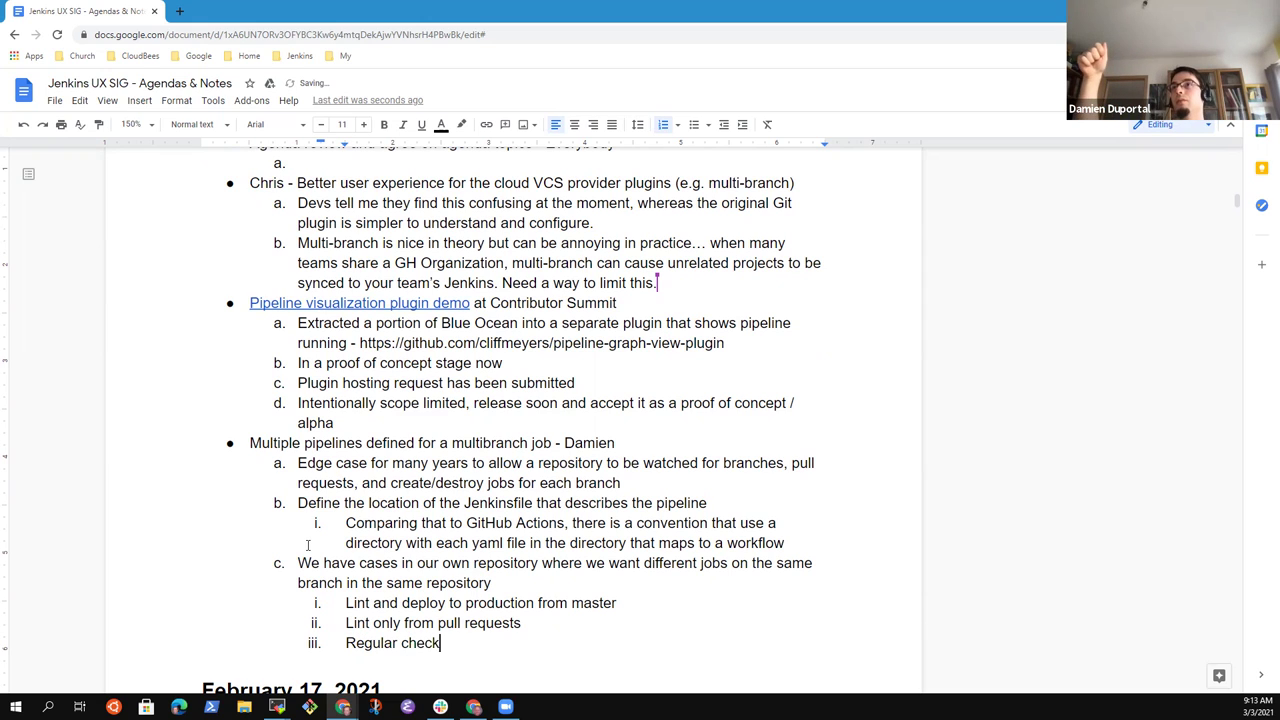
type("s for de")
type("pen")
key("BackSpace")
key("BackSpace")
key("BackSpace")
type("e")
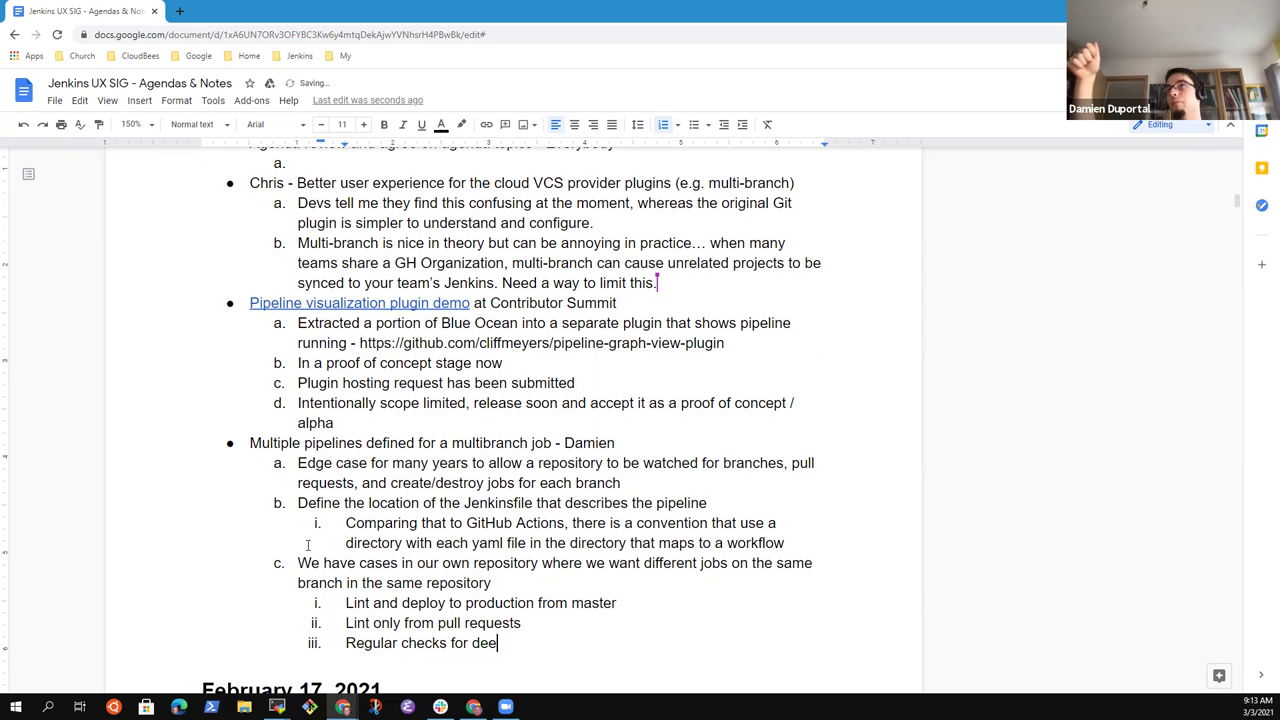
key("BackSpace")
key("BackSpace")
type("epden")
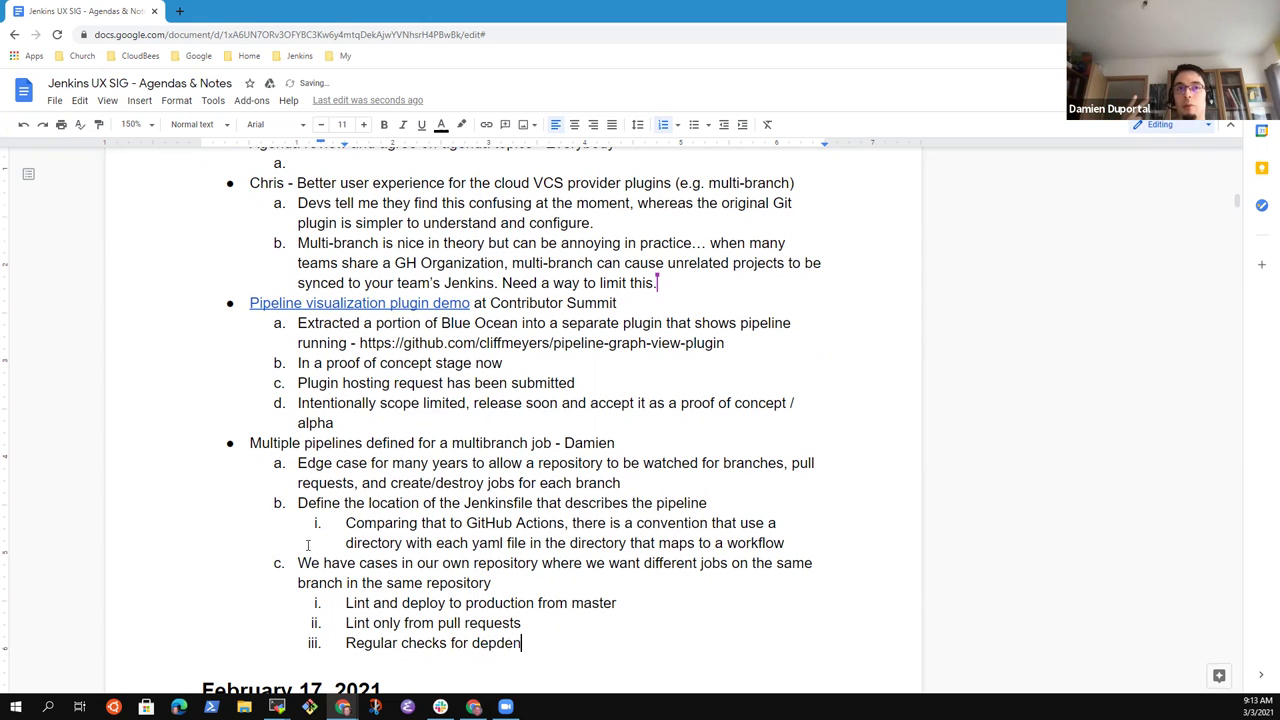
key("BackSpace")
key("BackSpace")
key("BackSpace")
type("ende")
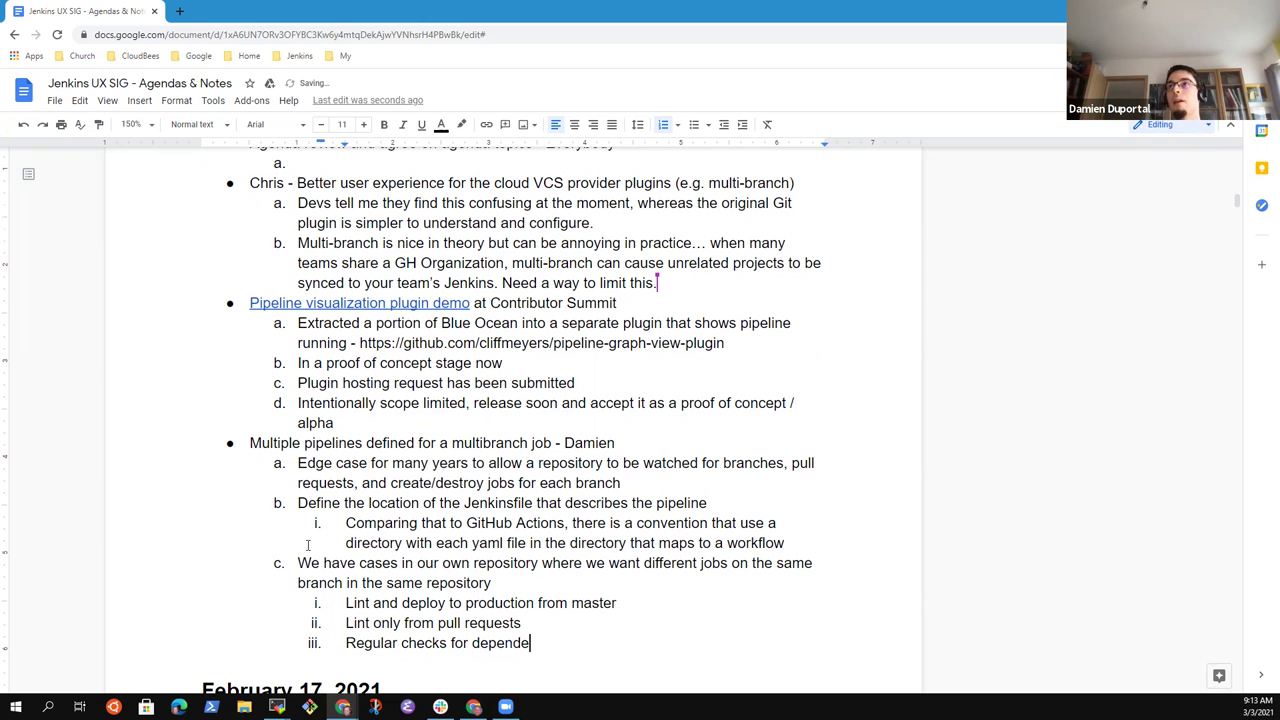
type("ncy updates")
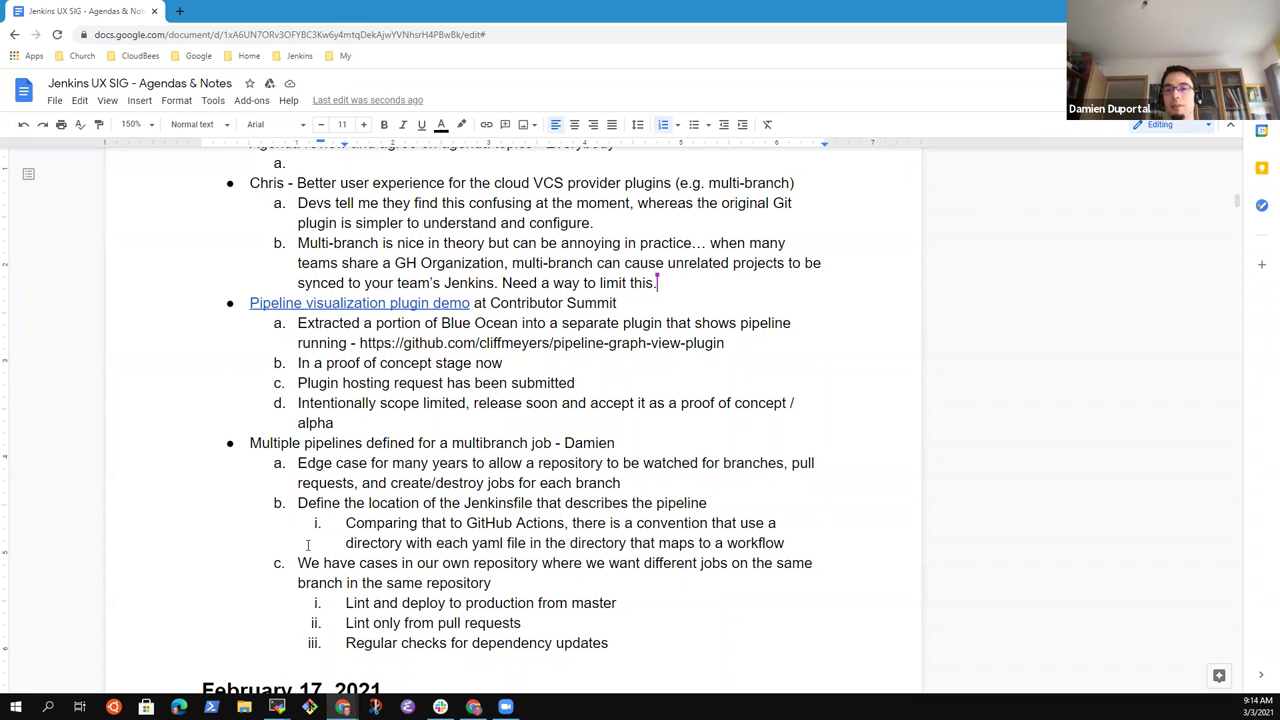
- Extend the dependency updates example with "as a separate job" and switch the browser to full screen
scroll(308, 545, "down", 1)
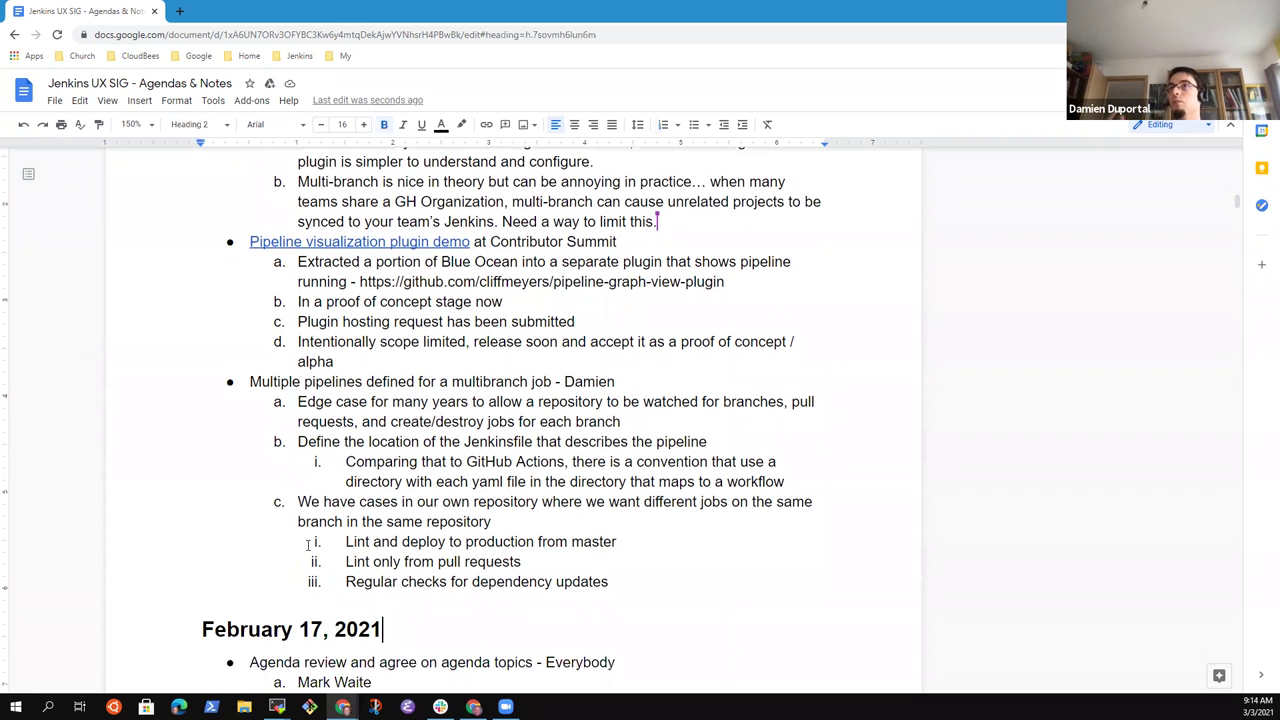
type("as a se")
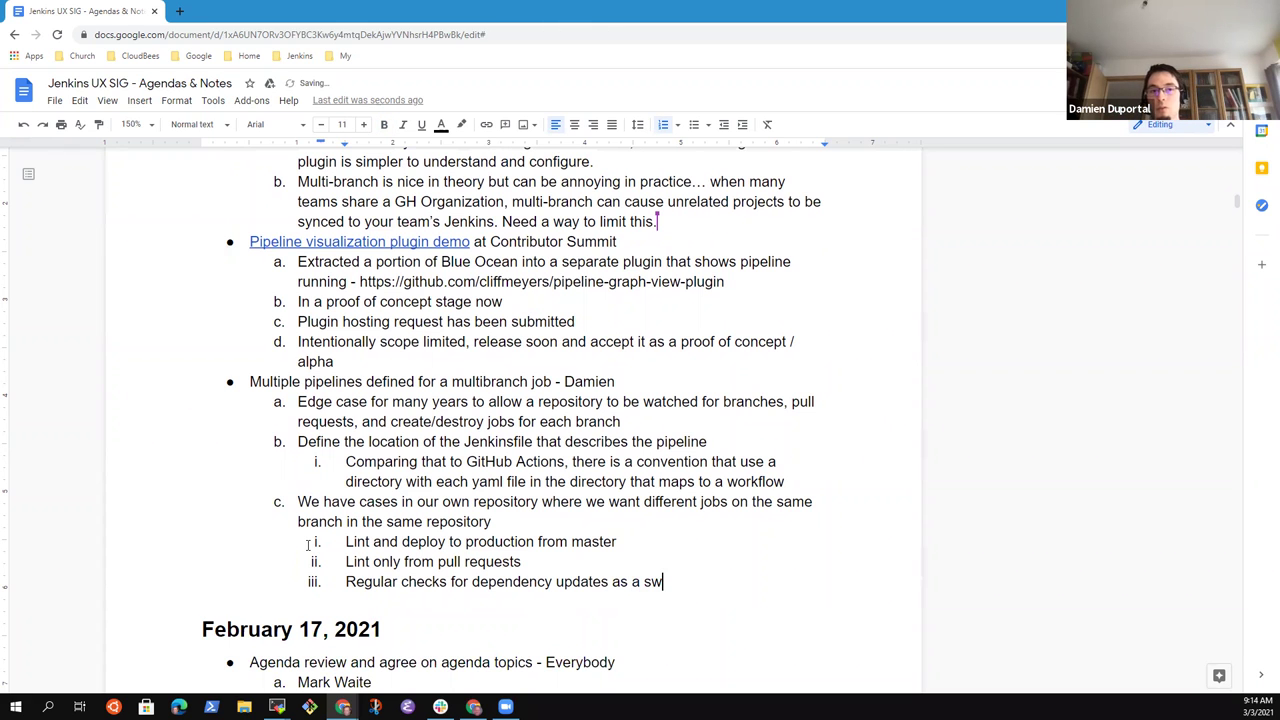
key("BackSpace")
key("F11")
type("ep")
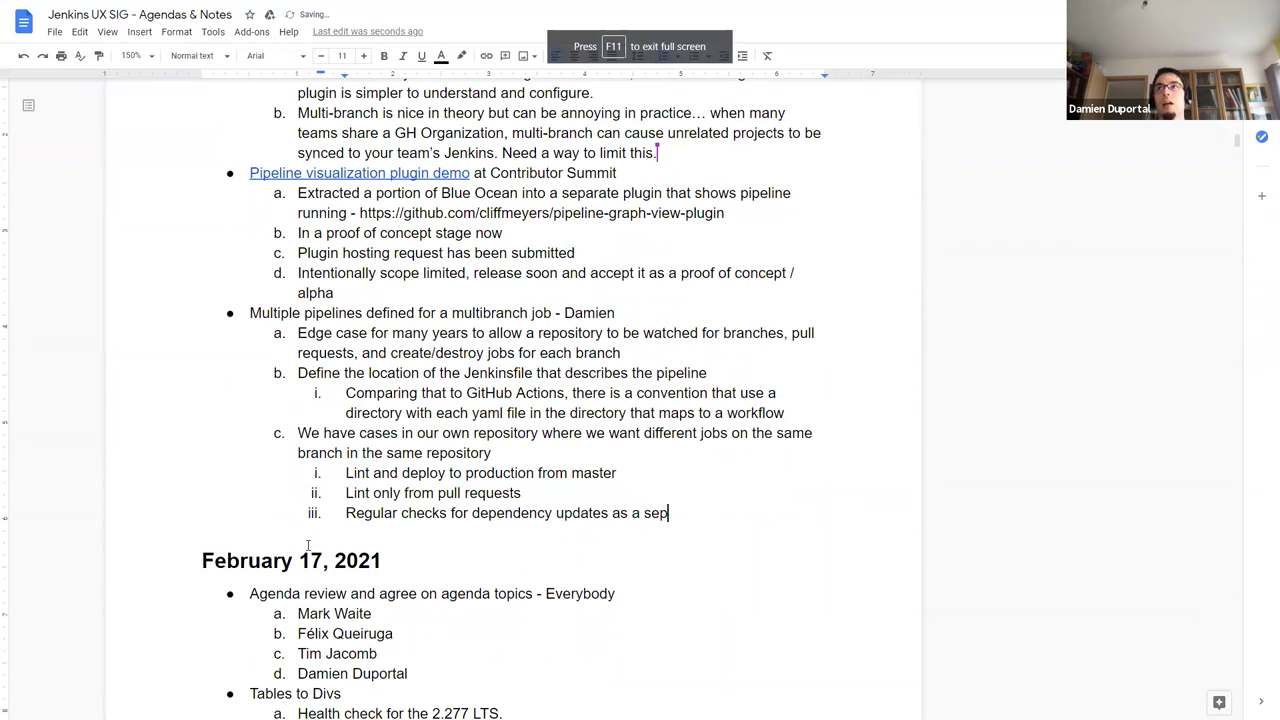
type("arate ")
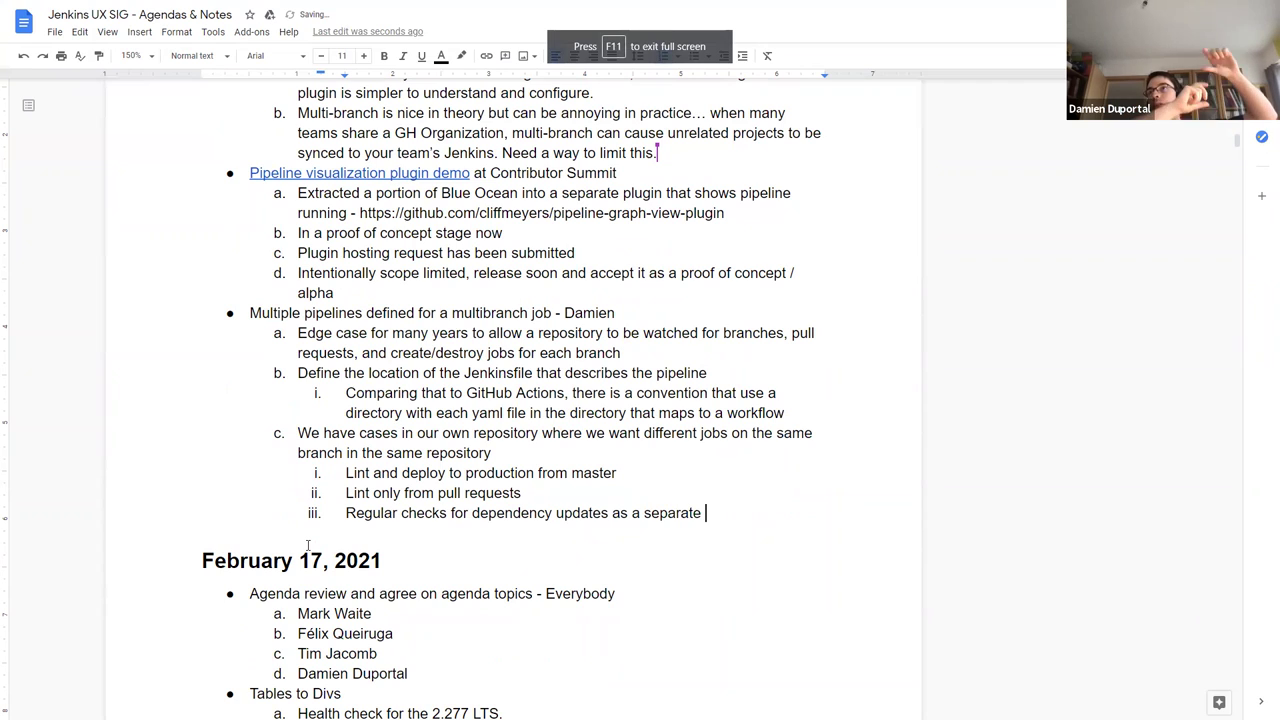
type("job")
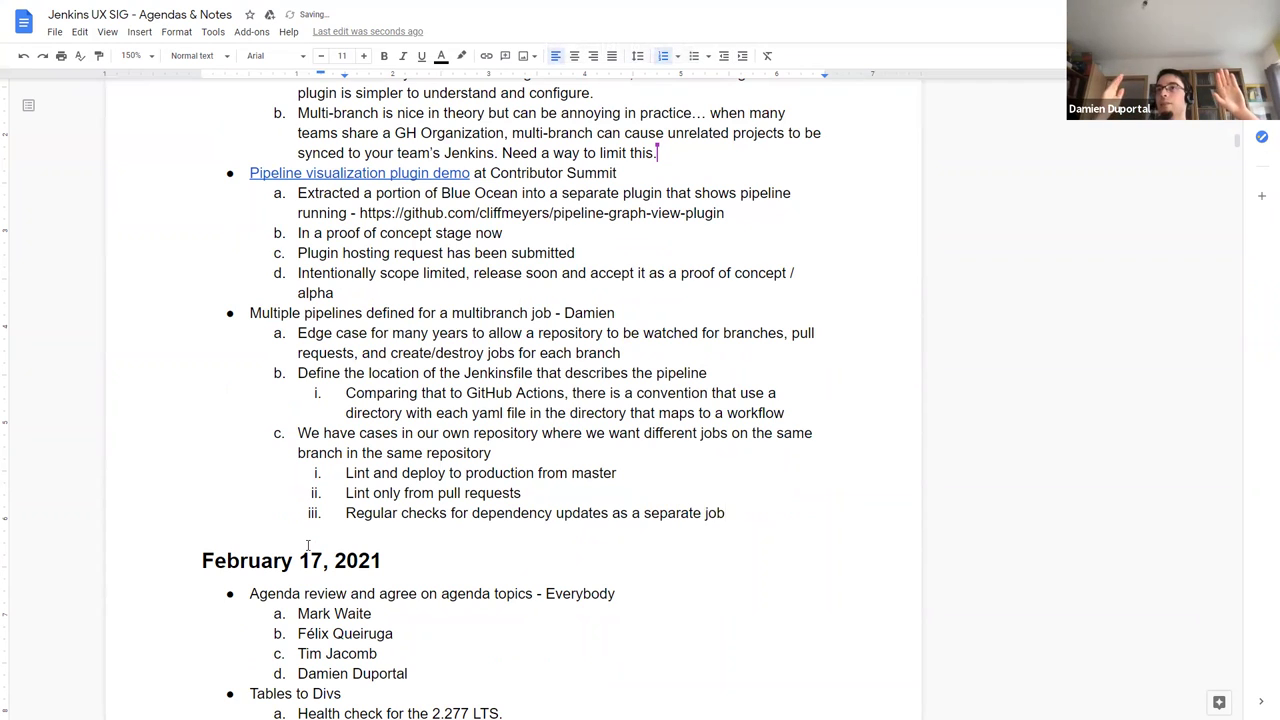
key("Return")
key("Tab")
type("Coul")
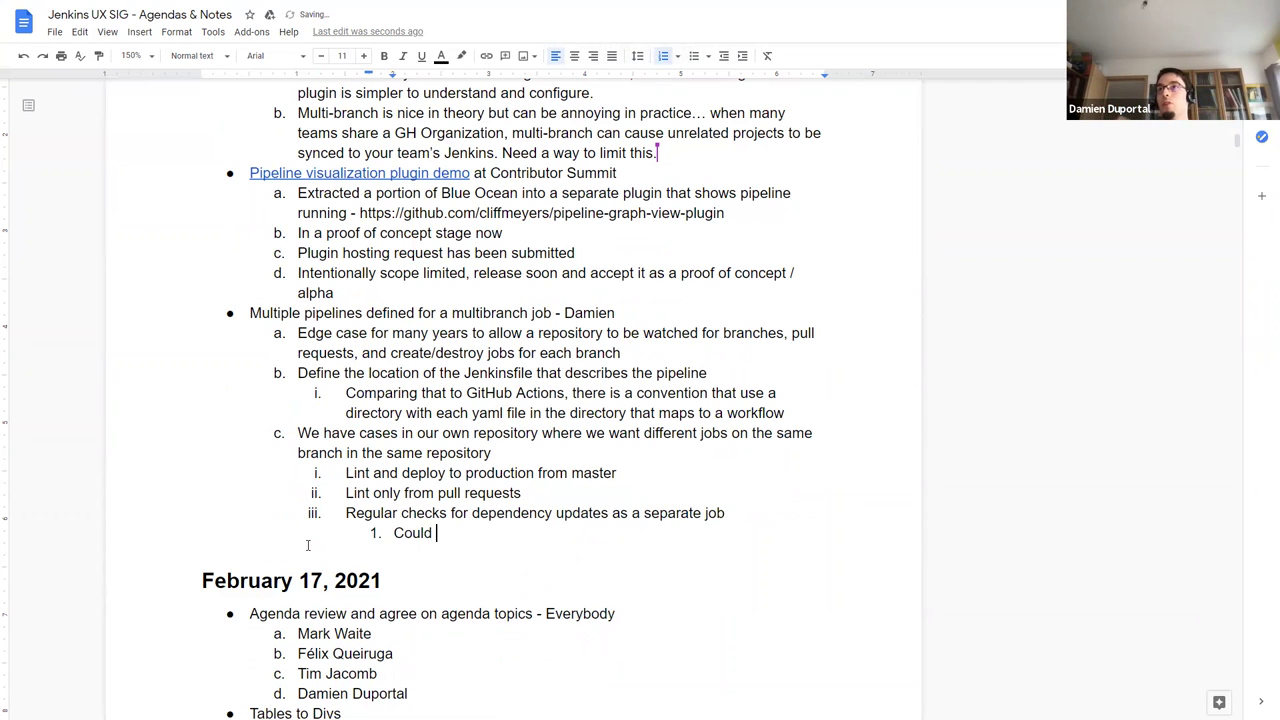
key("BackSpace")
key("BackSpace")
key("BackSpace")
key("BackSpace")
key("BackSpace")
key("BackSpace")
key("BackSpace")
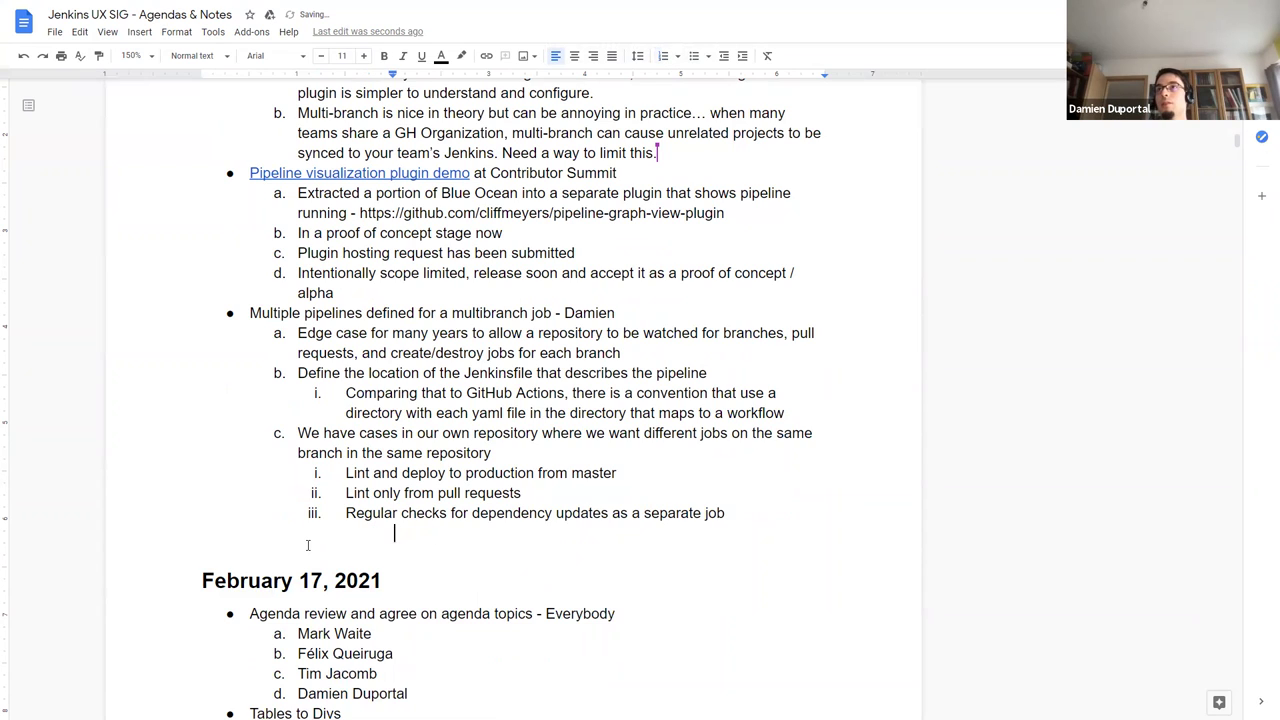
key("BackSpace")
- Add a fourth multiple-pipelines sub-item reading "Could use a single Jenkinsfile with the conditions inside the job"
key("Return")
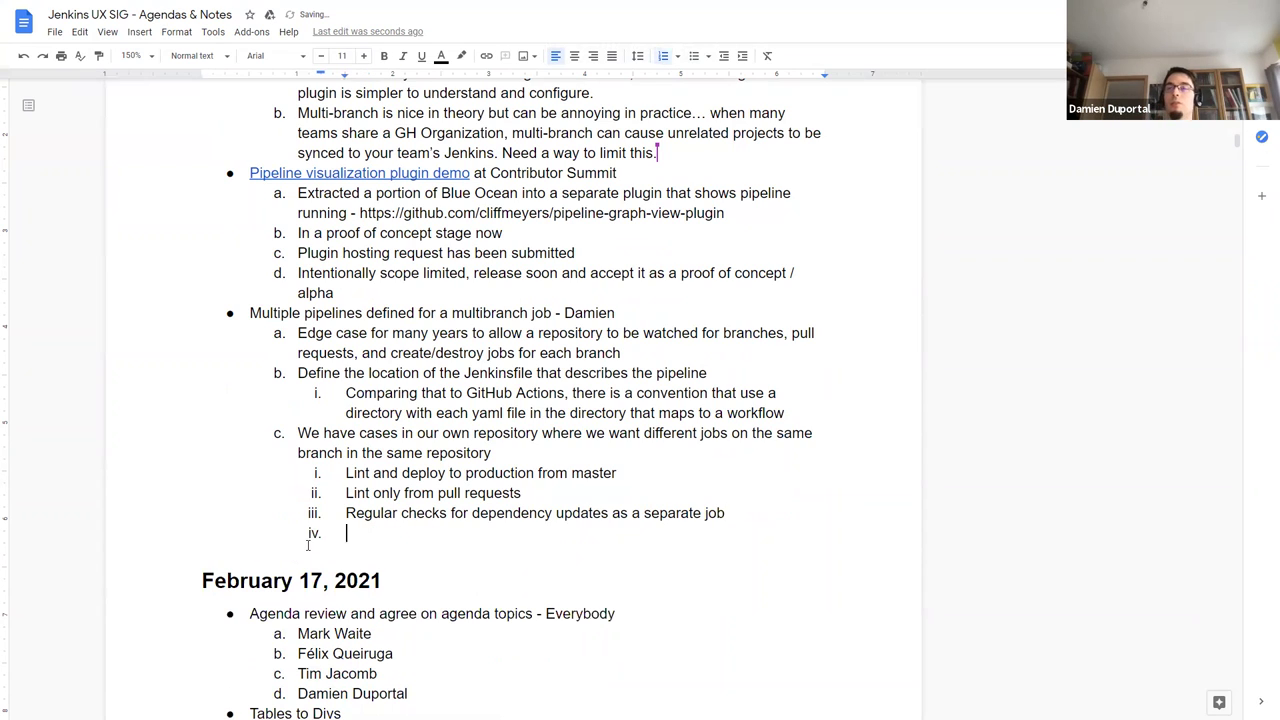
key("shift+Tab")
type("Could use")
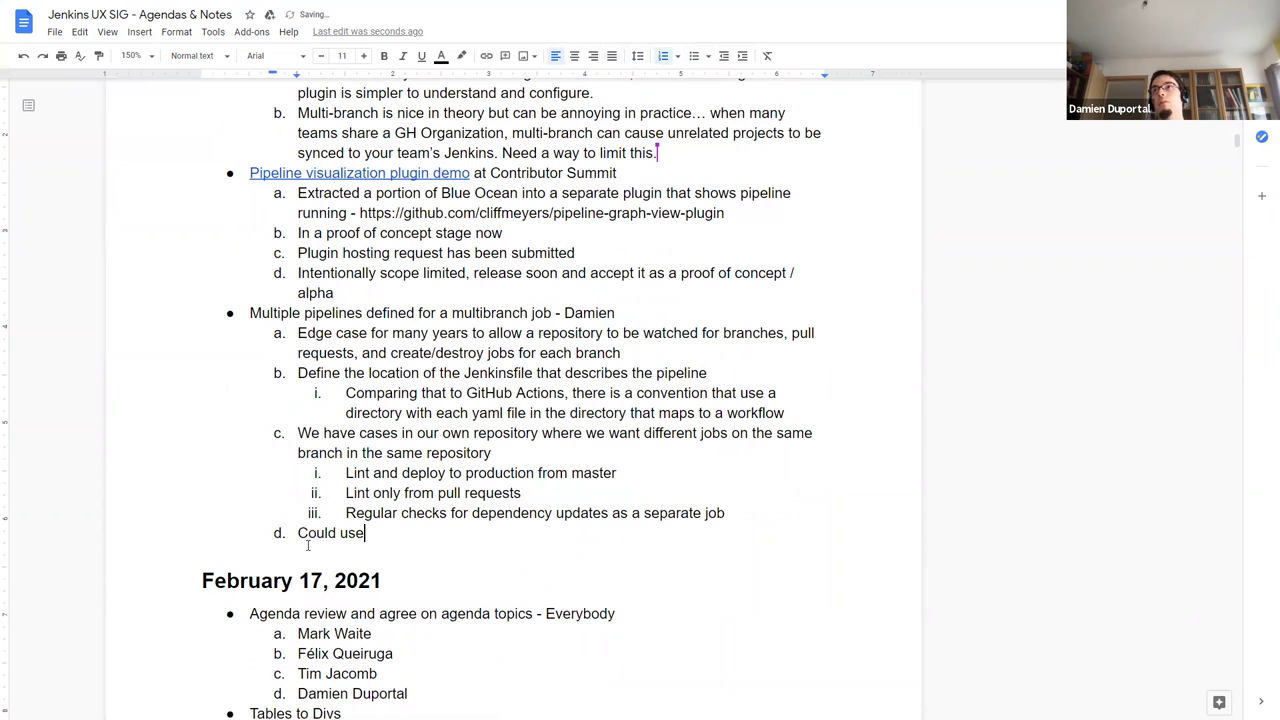
type(" a single Jenkins")
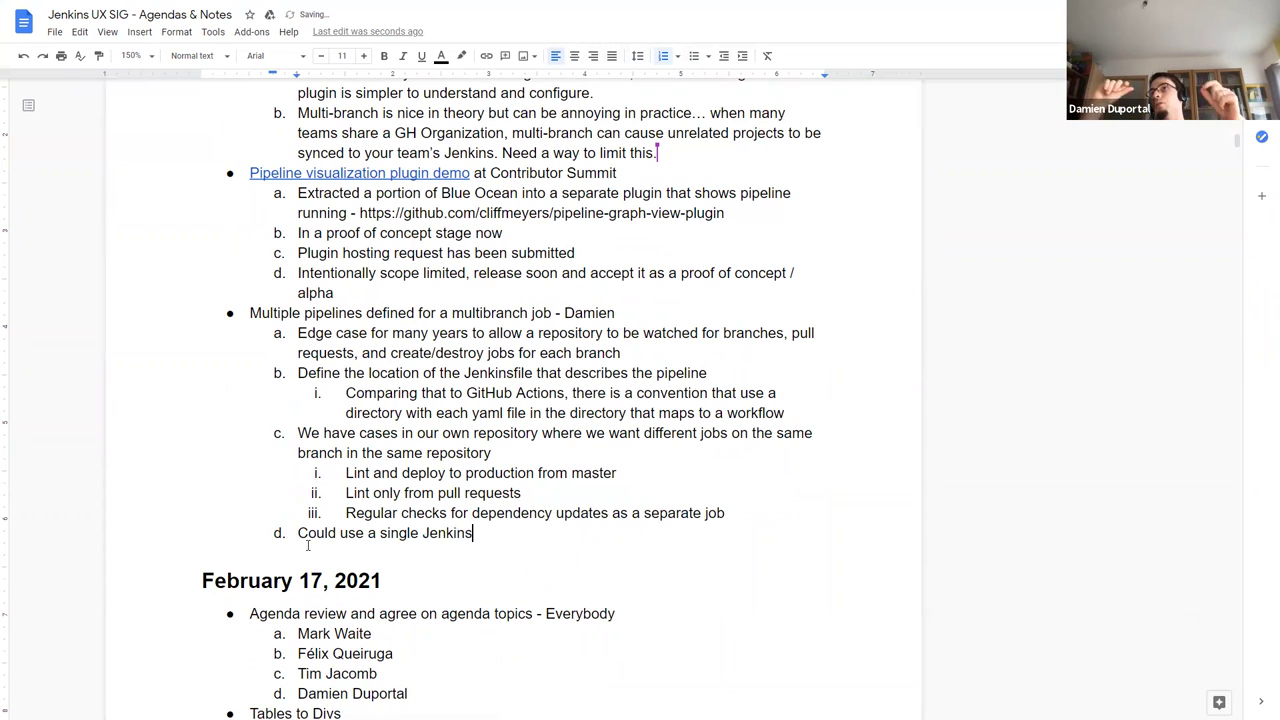
type("file with the ")
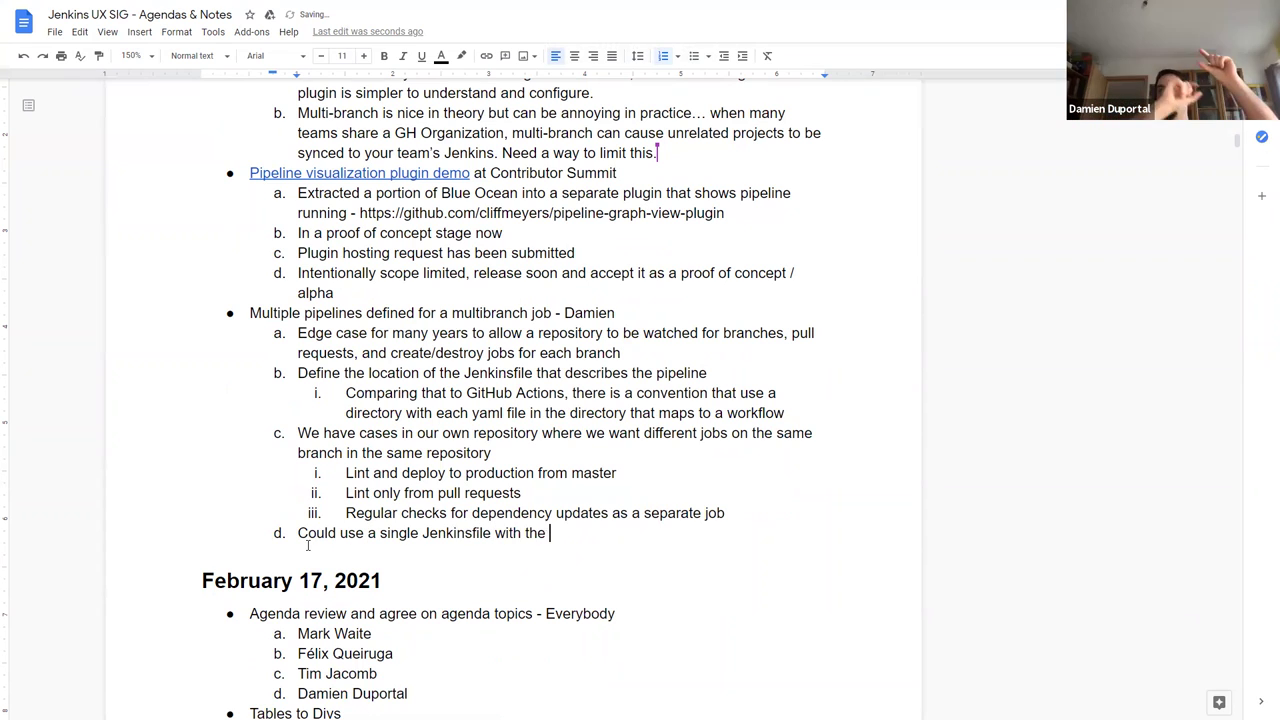
type("conditino")
key("BackSpace")
key("BackSpace")
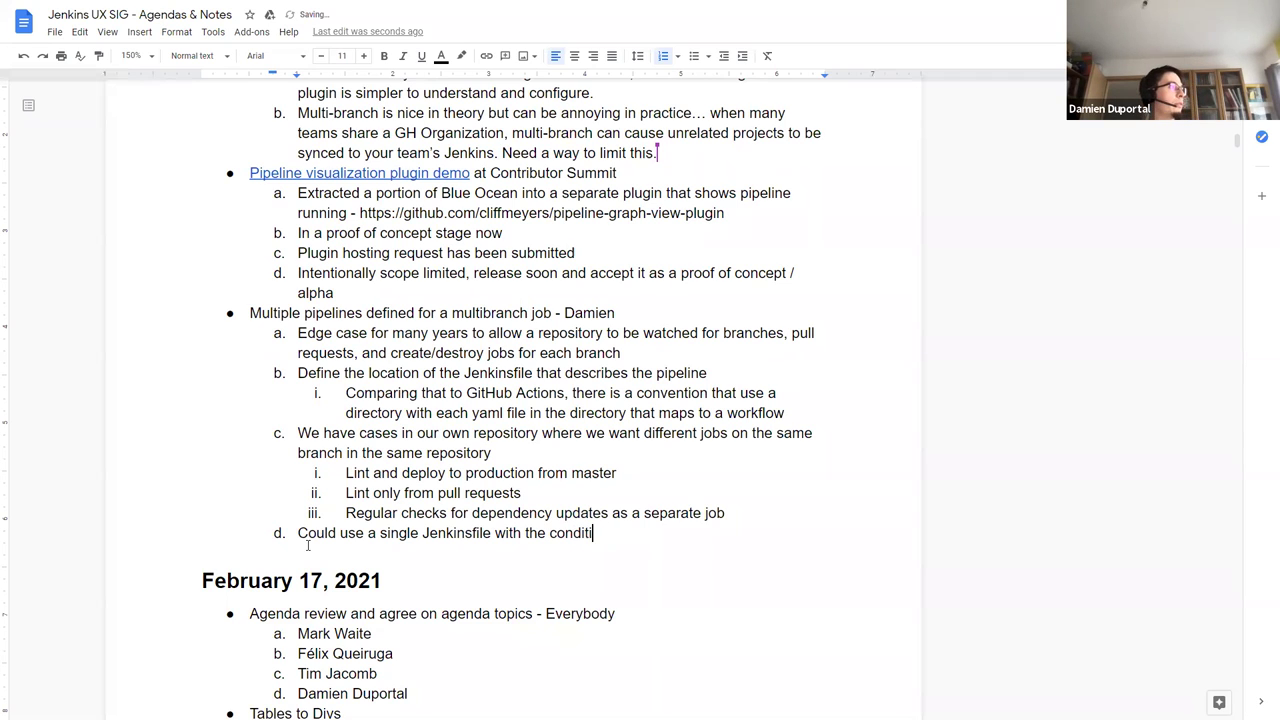
type("on")
type("s i")
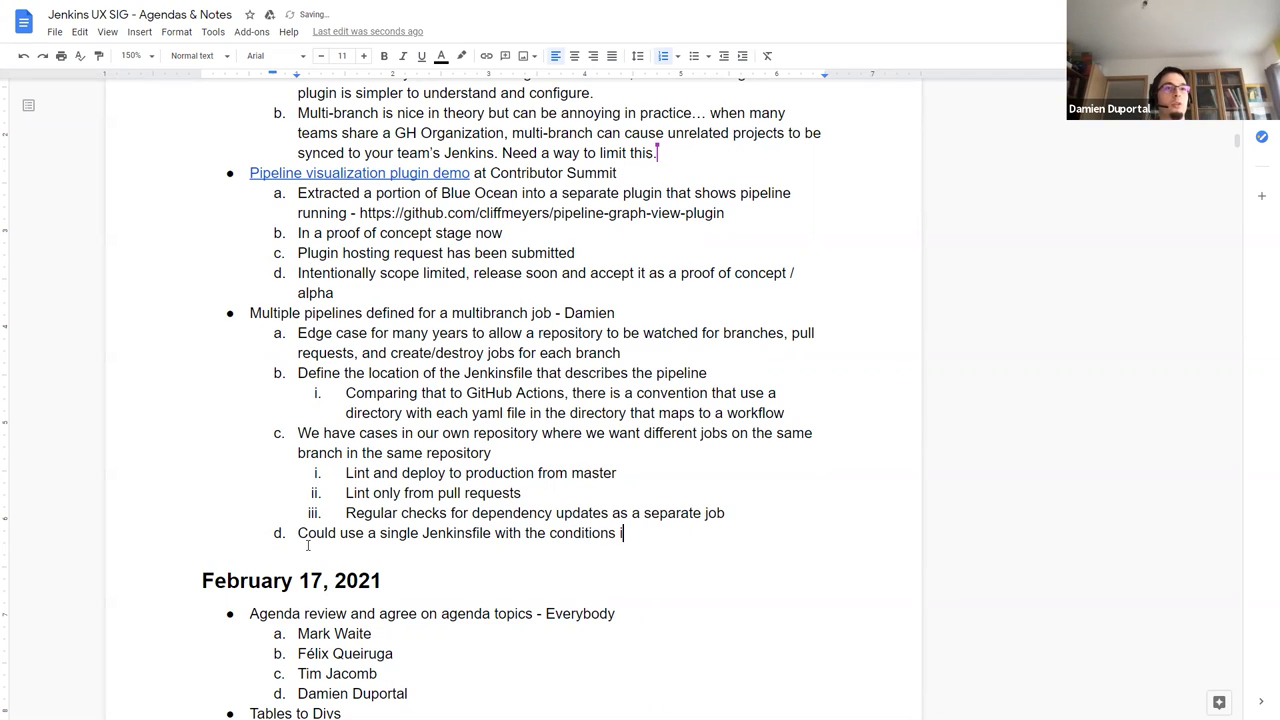
type("nside the job")
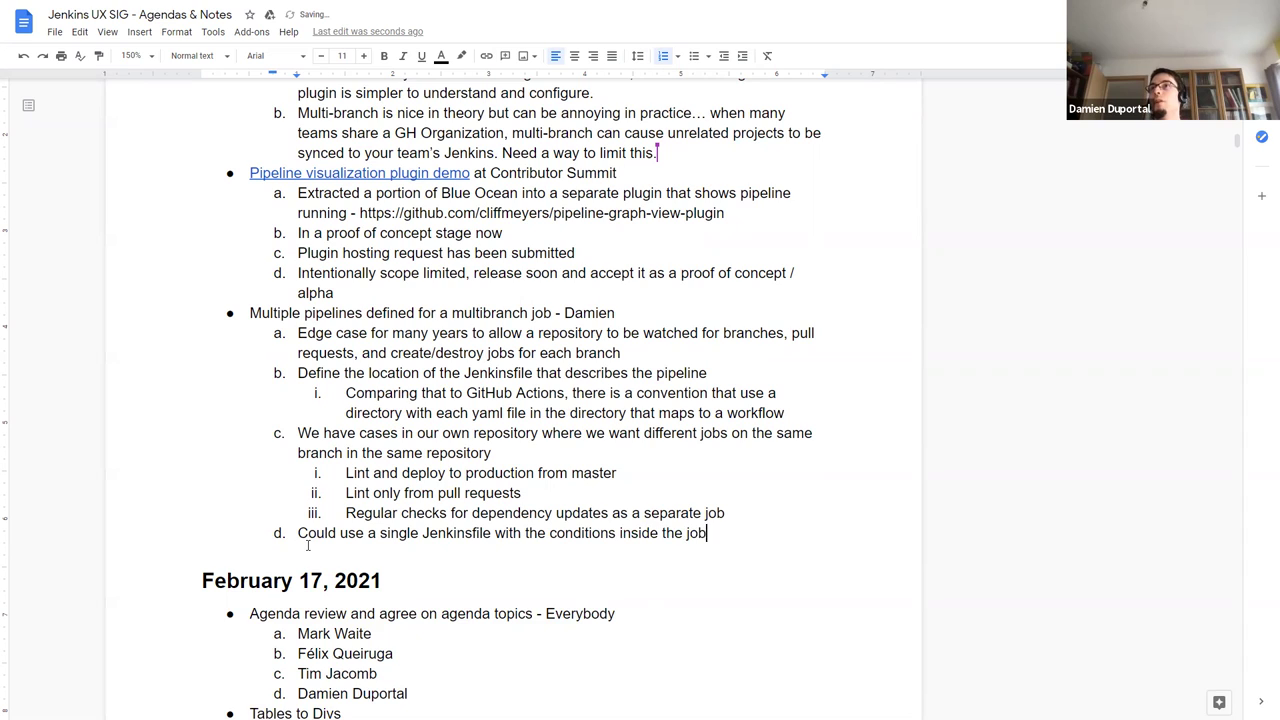
- Nest a note under the single-Jenkinsfile sub-item reading "More difficult to maintain"
key("Return")
key("Tab")
type("He")
key("BackSpace")
key("BackSpace")
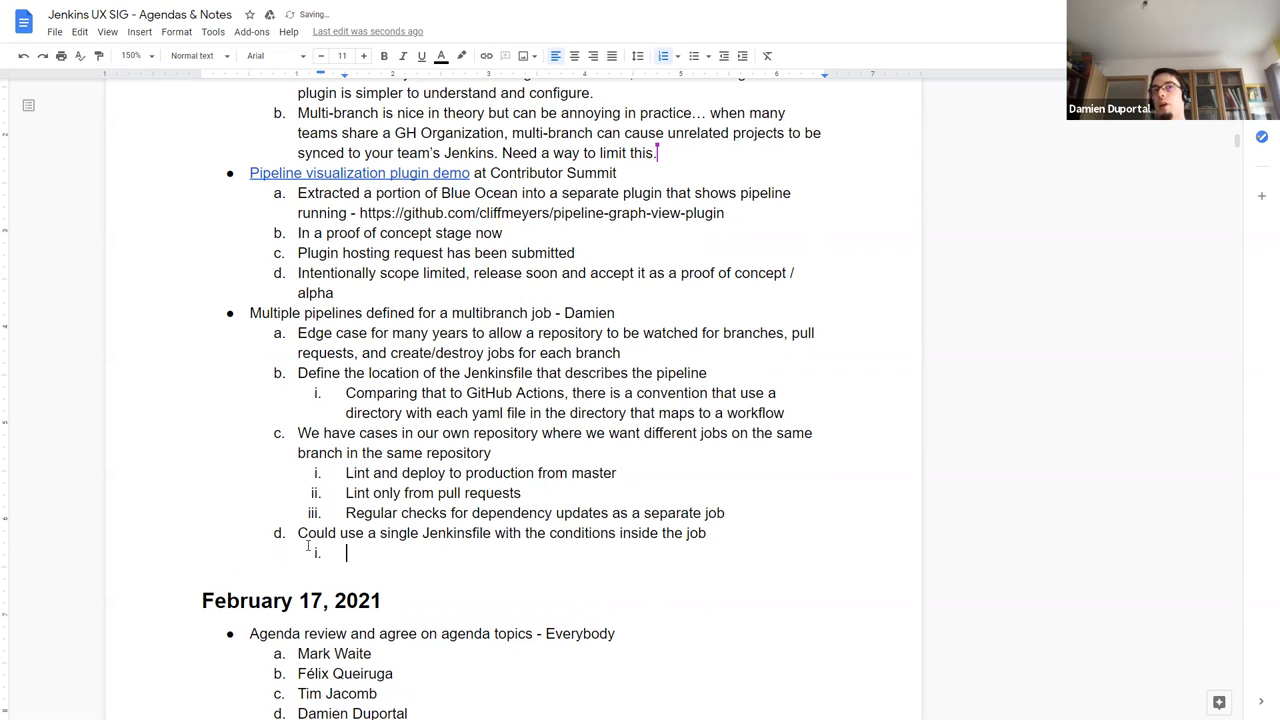
type("More difficiul")
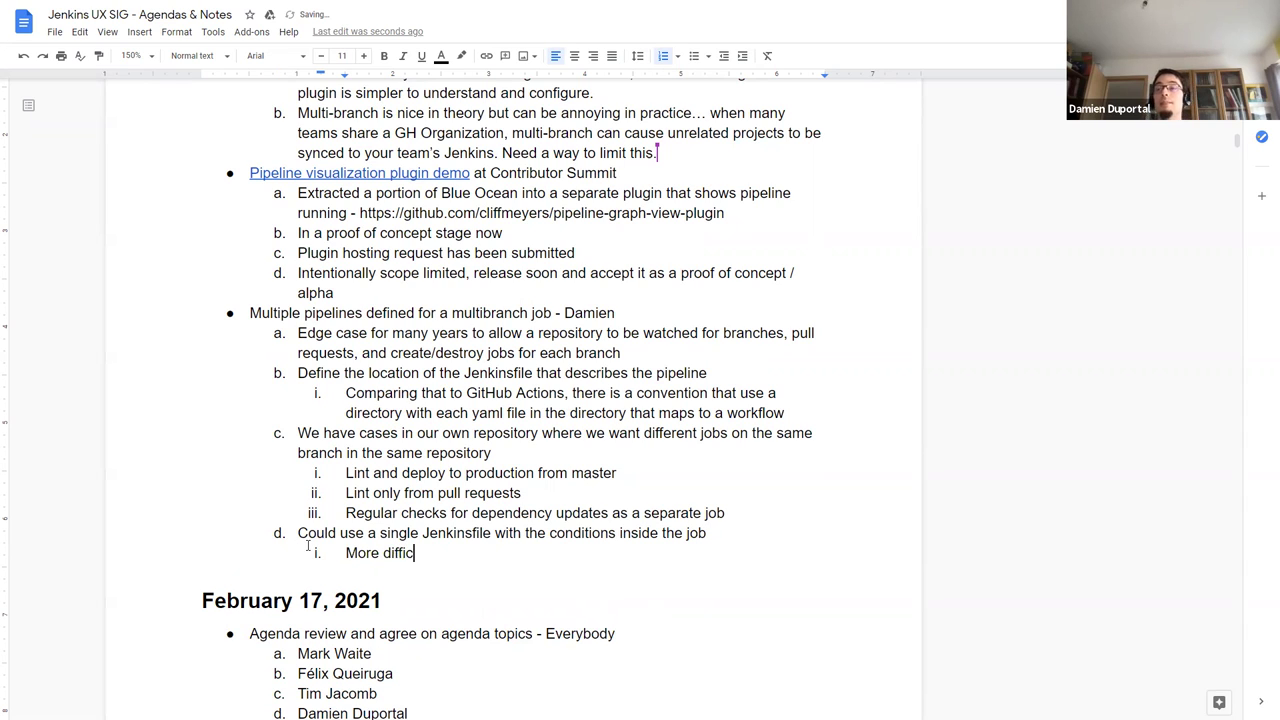
key("BackSpace")
key("BackSpace")
key("BackSpace")
type("ult to")
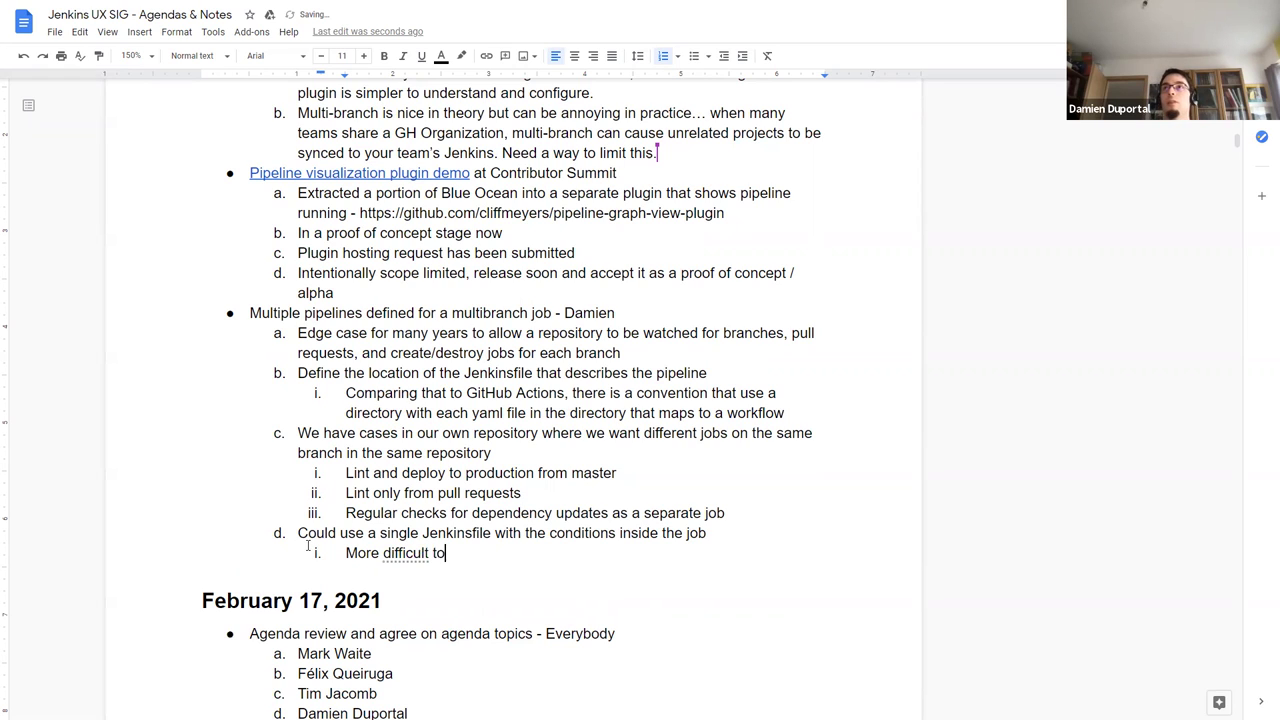
type(" maintai")
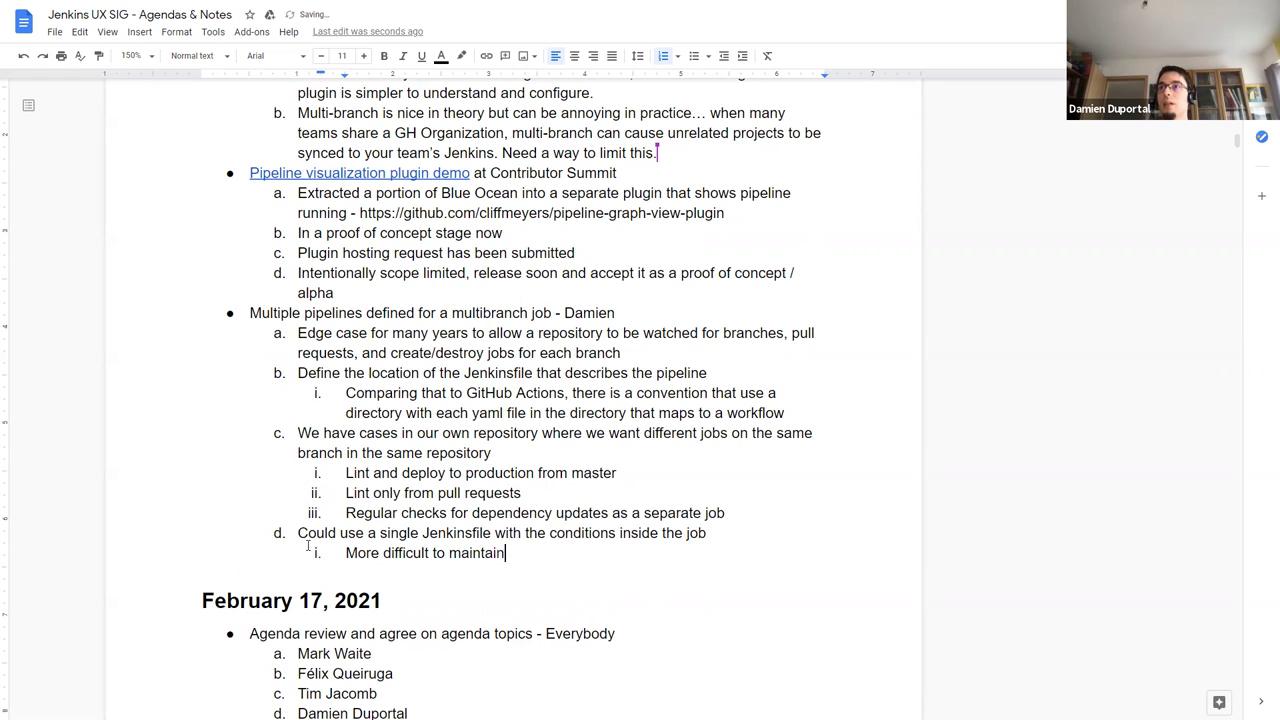
type("n")
- Add a second nested single-Jenkinsfile note reading "Worse user experience - large DSL to maintain" and replace "Worse" with "Poor"
key("Return")
type("Wors")
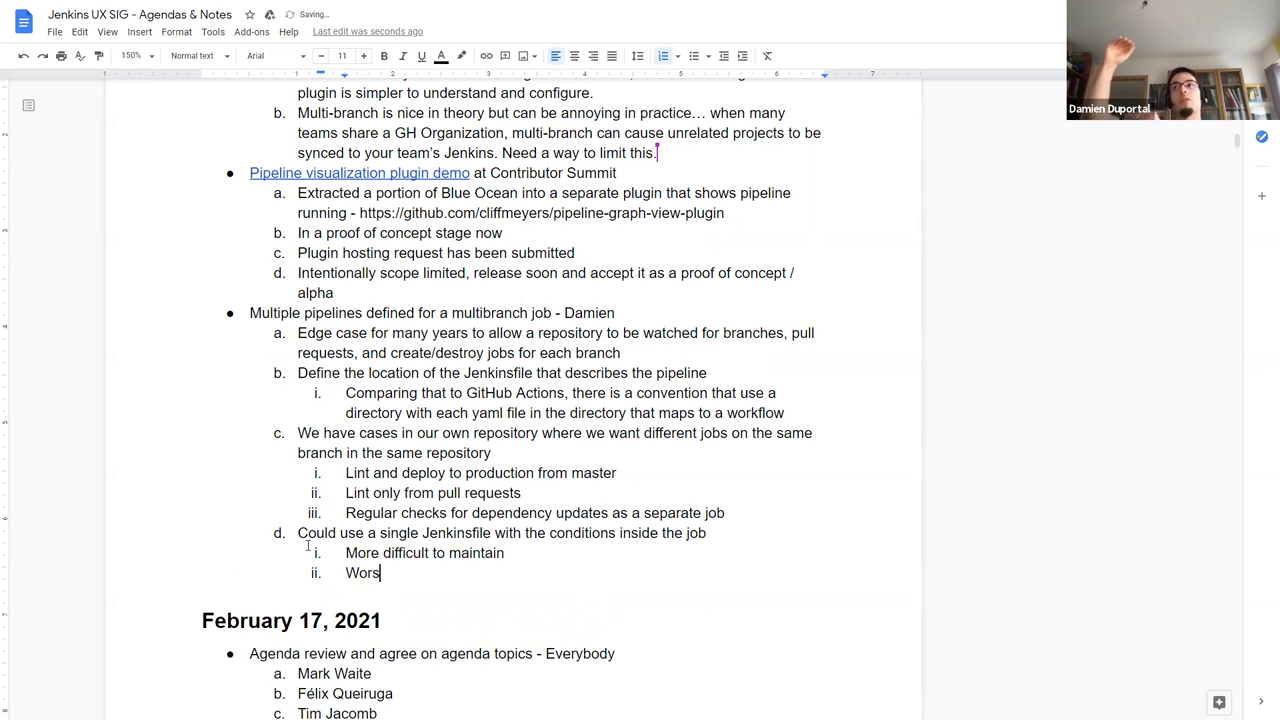
type("e user experience")
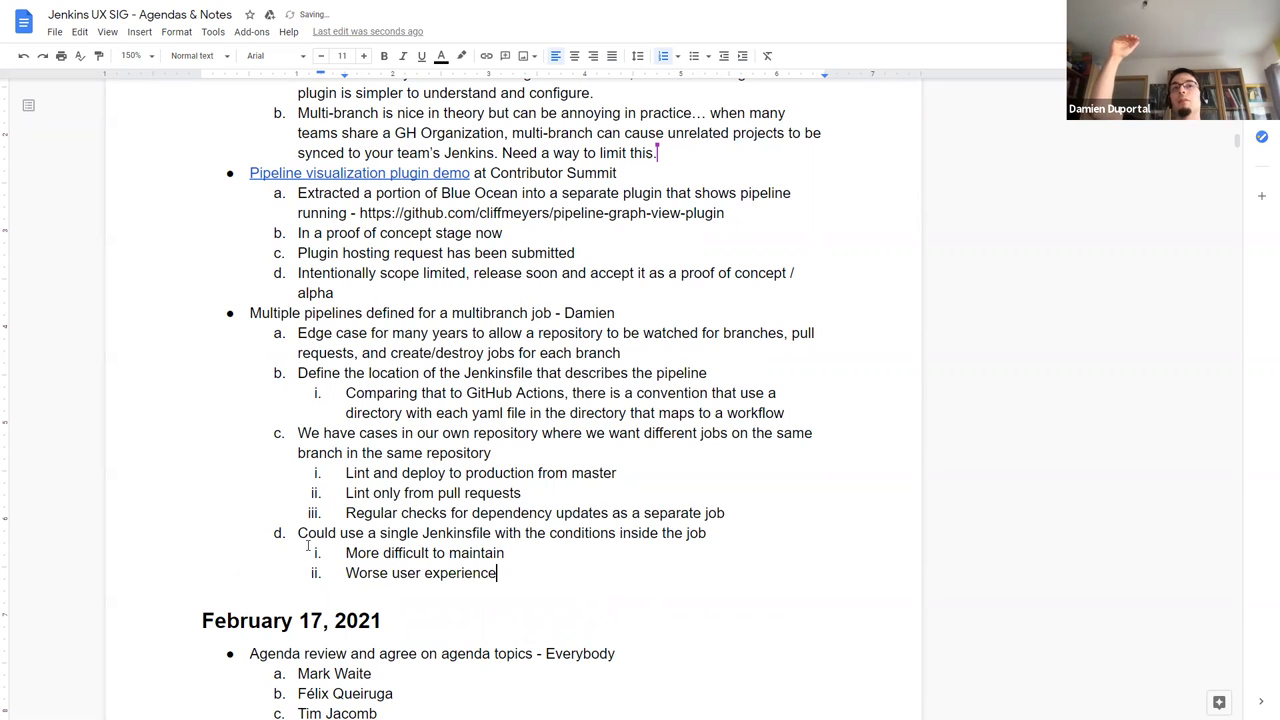
type(" - large ")
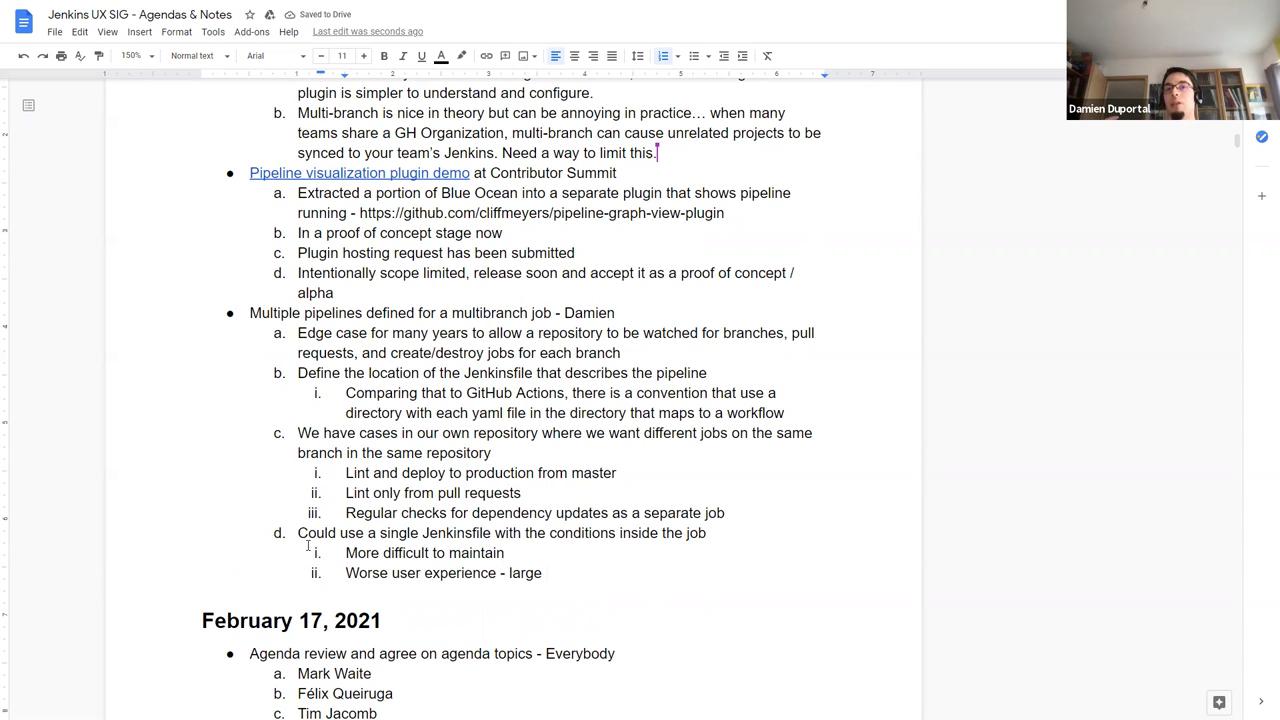
type("DSL to ")
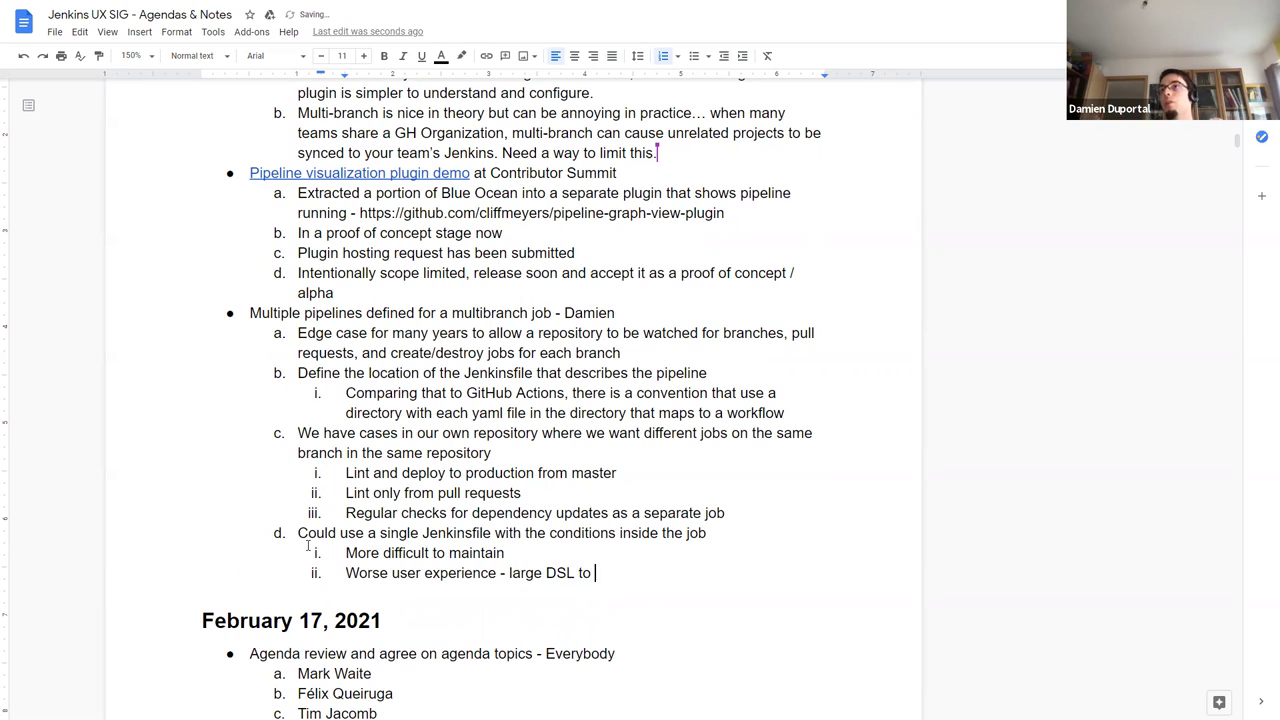
type("maintain")
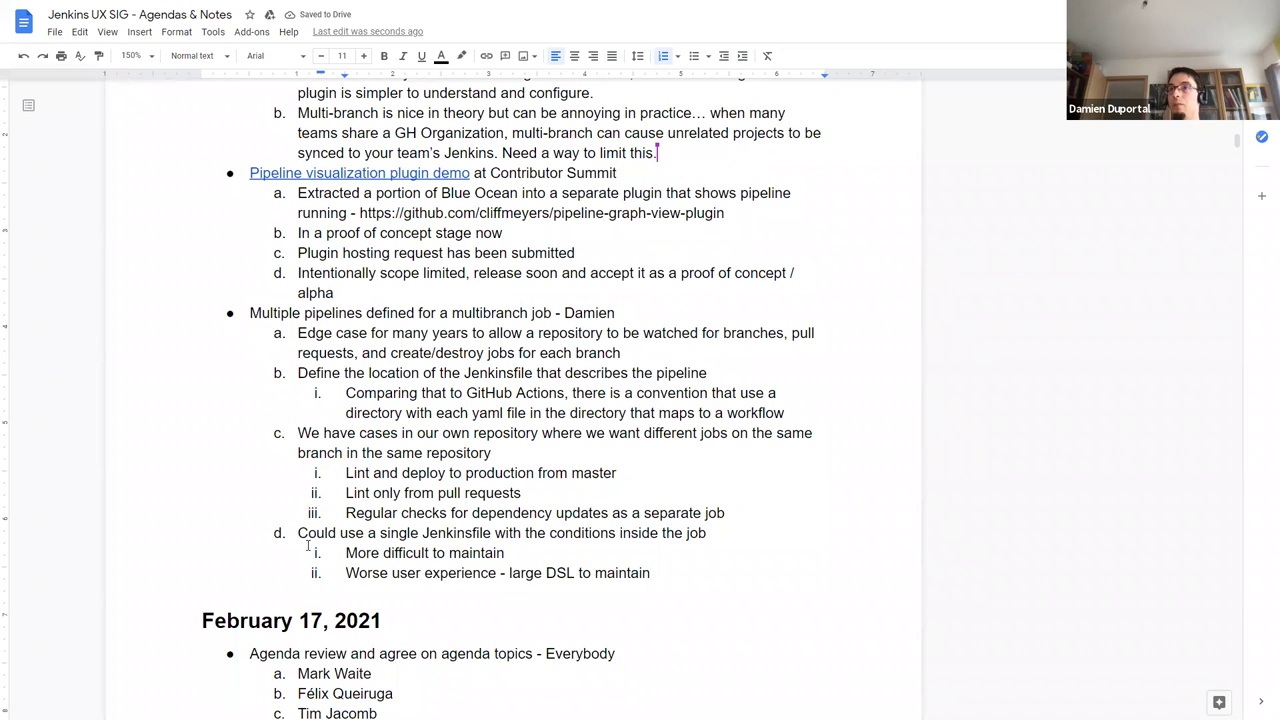
key("ctrl+shift+Right")
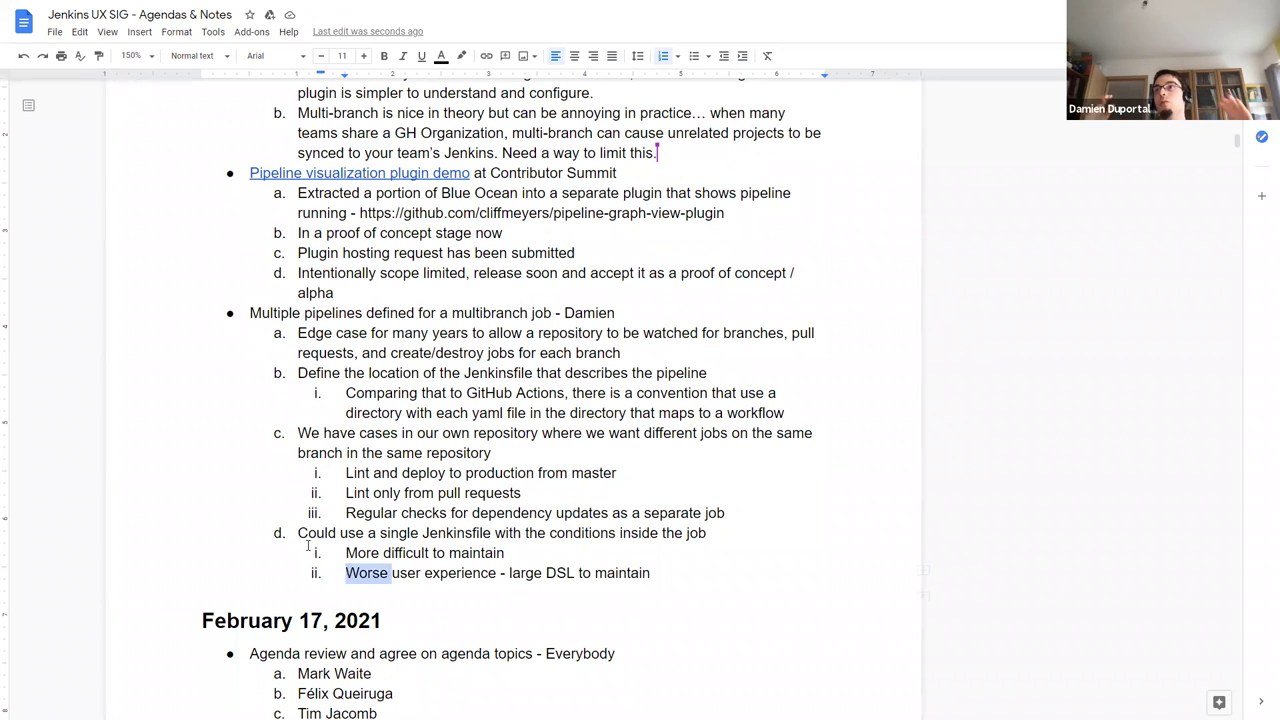
type("Poor")
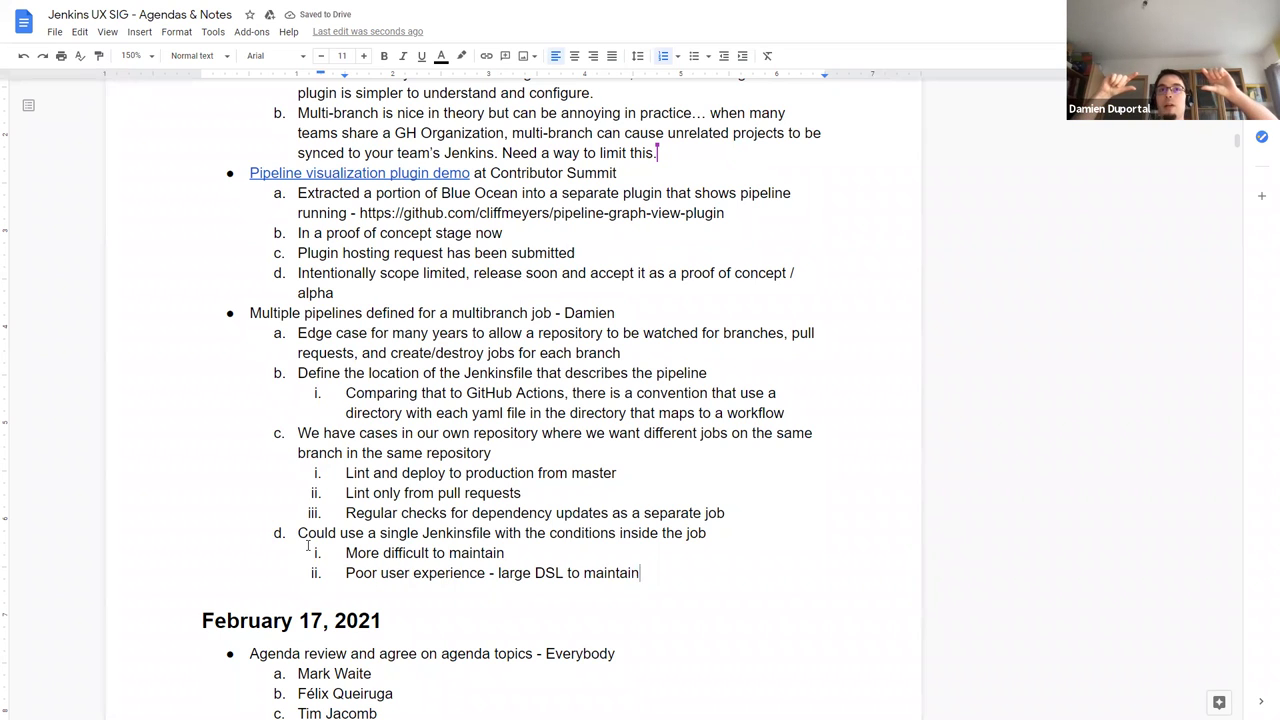
- Add a third nested note under the single-Jenkinsfile sub-item reading "Simple, small files that perform a single task"
key("Return")
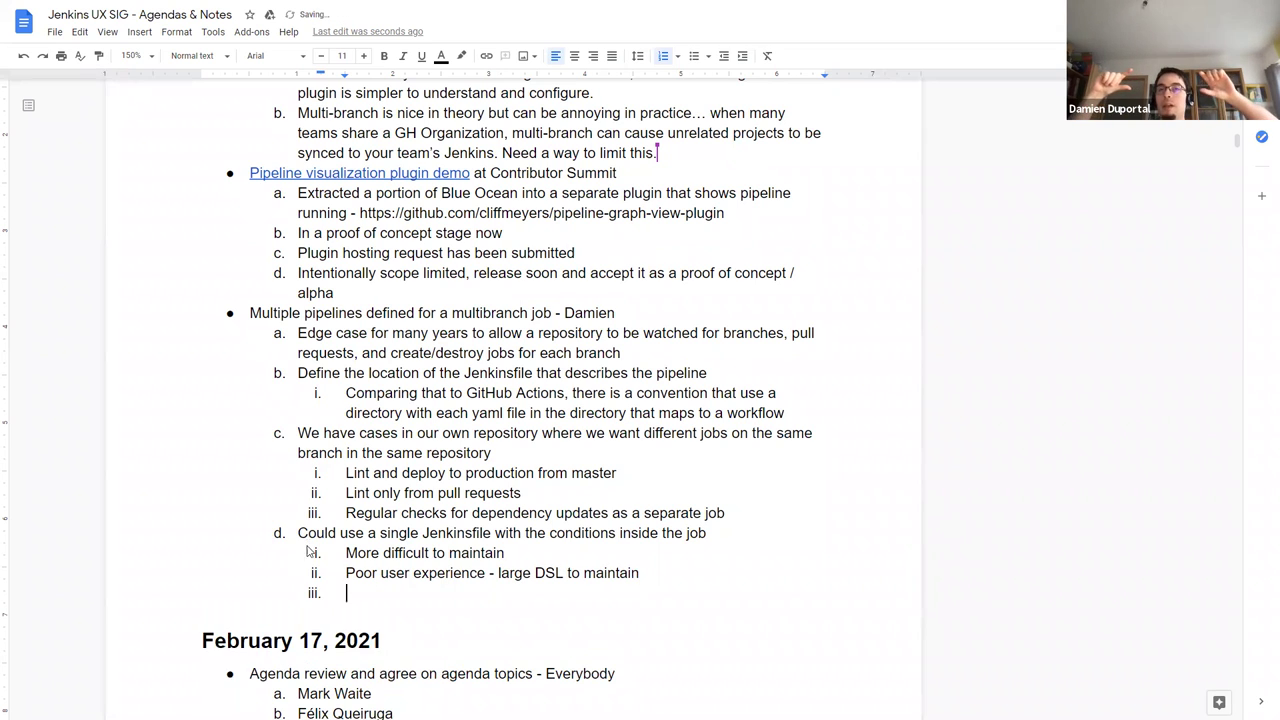
type("Simple, small")
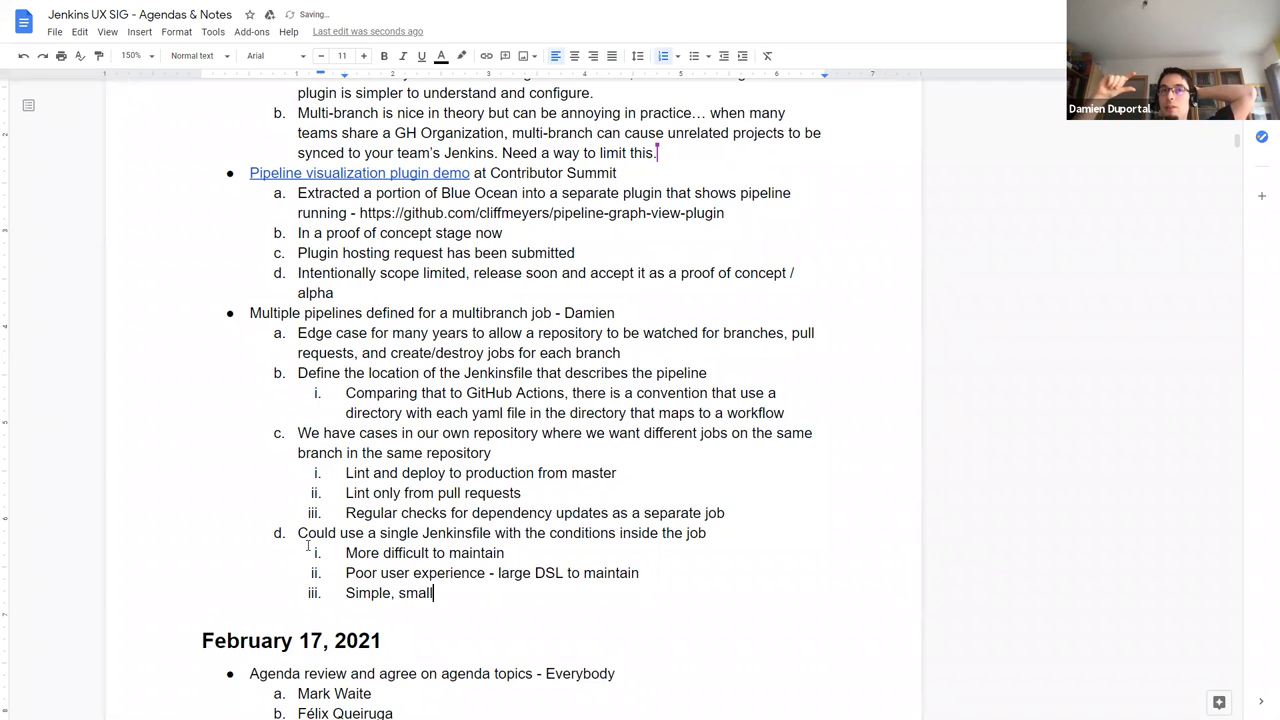
type(" files that ")
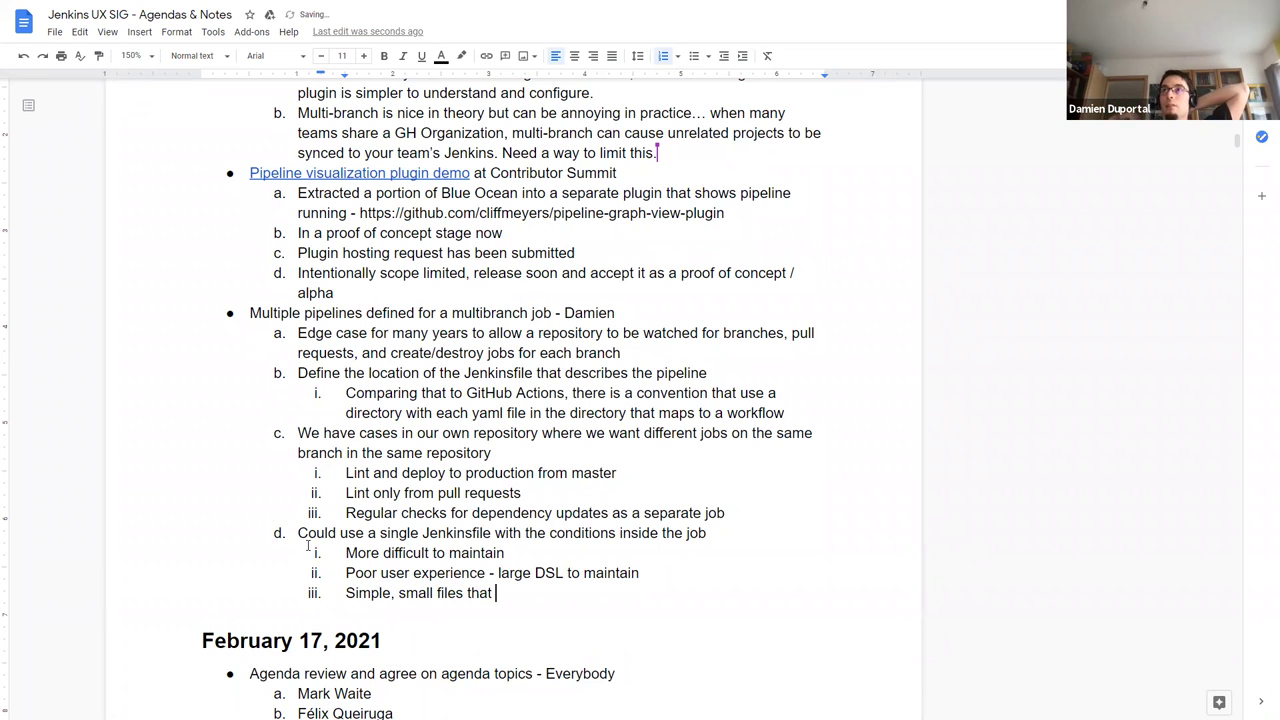
type("perform a s")
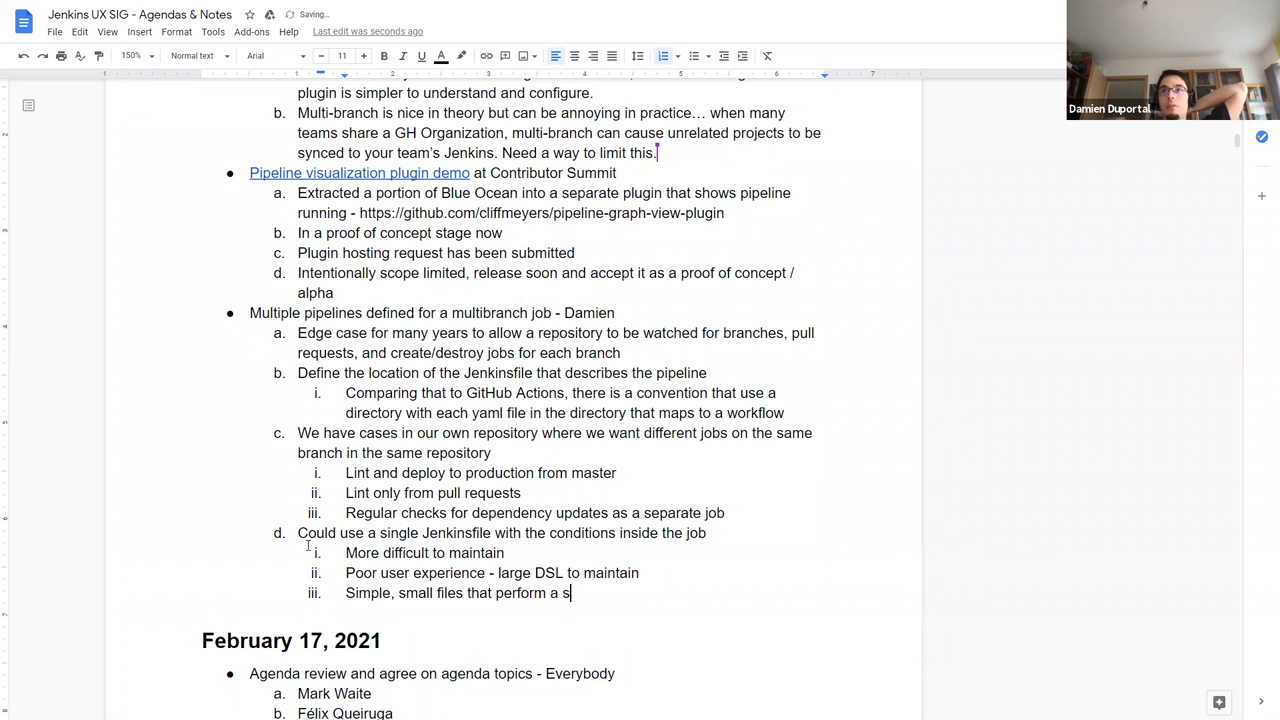
type("ingle task")
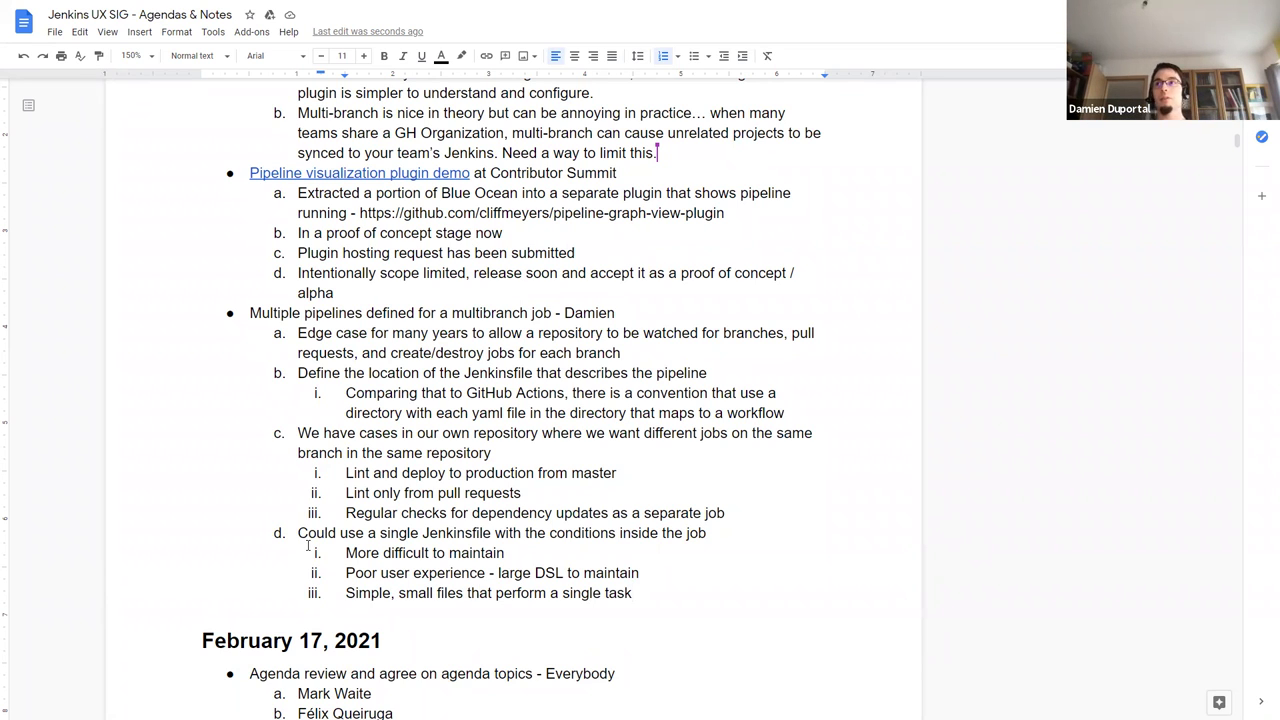
- Start a fifth sub-item under the multiple-pipelines topic, one level above the nested single-Jenkinsfile notes
key("Return")
key("Tab")
key("shift+Tab")
key("shift+Tab")
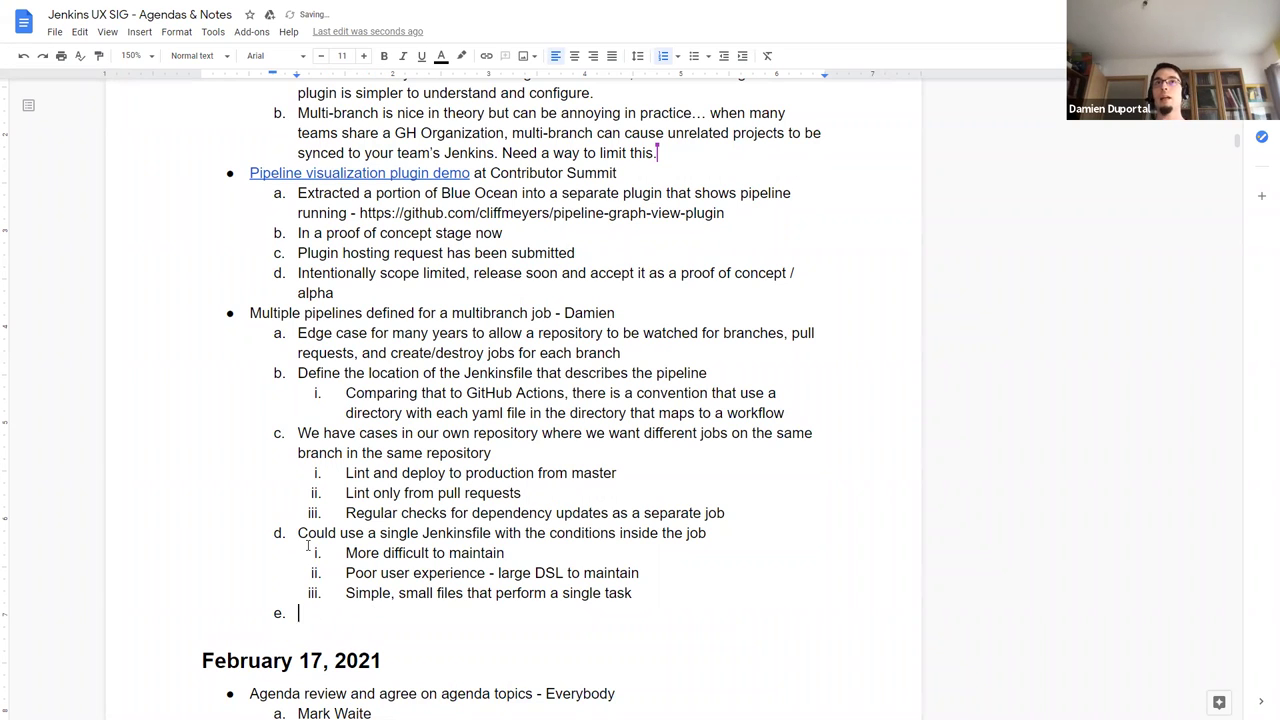
type("Directo")
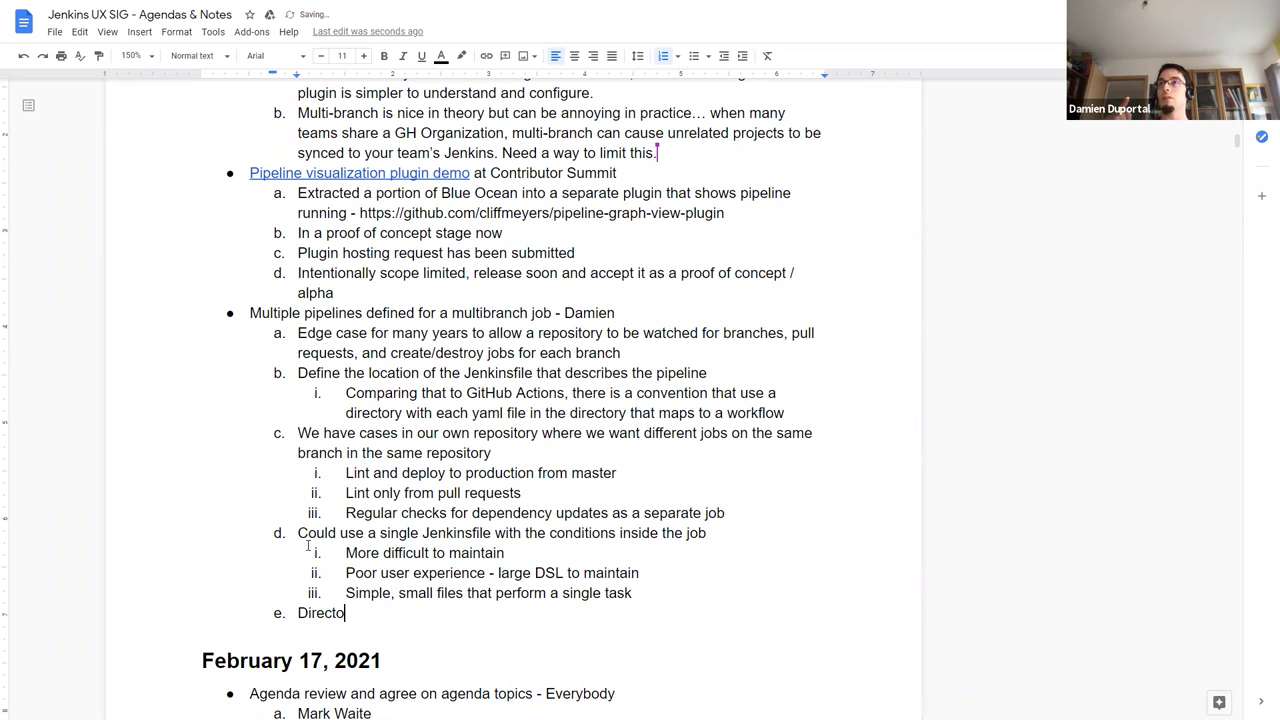
type("ry for")
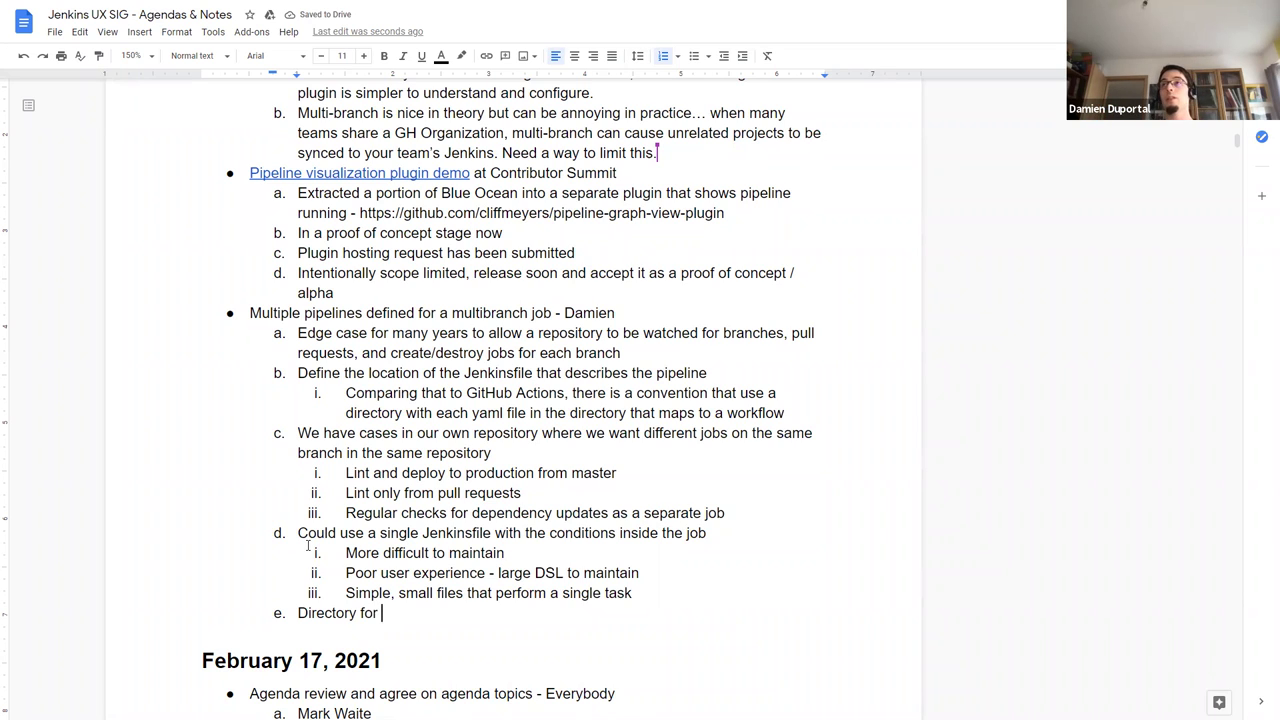
key("shift+Home")
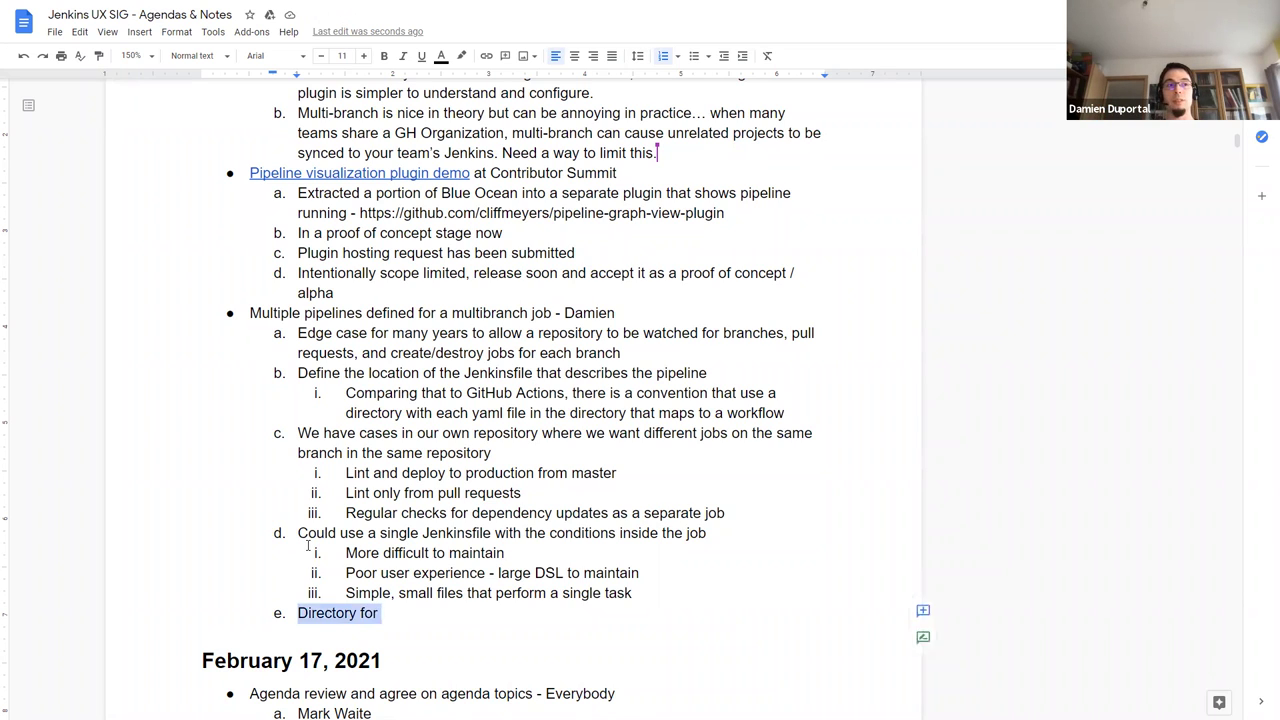
key("BackSpace")
- Enter "Why now?" as the text of the fifth multiple-pipelines sub-item
type("Why now'")
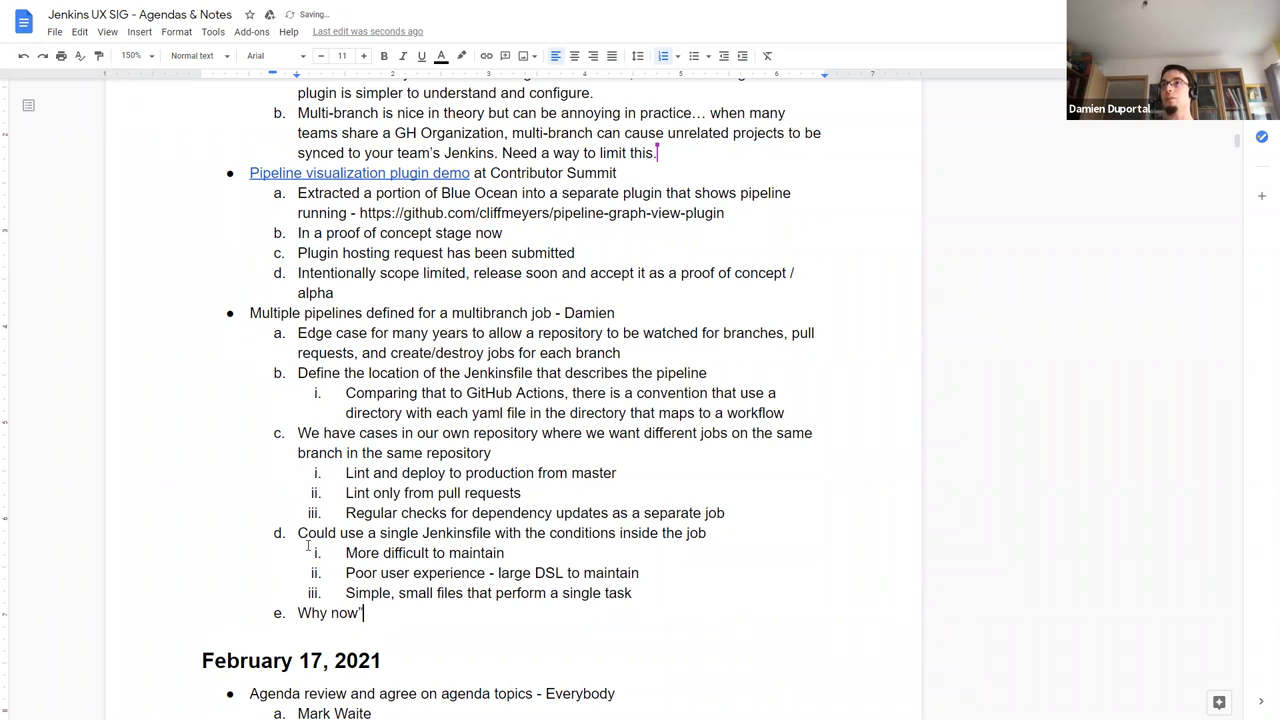
key("BackSpace")
type("?")
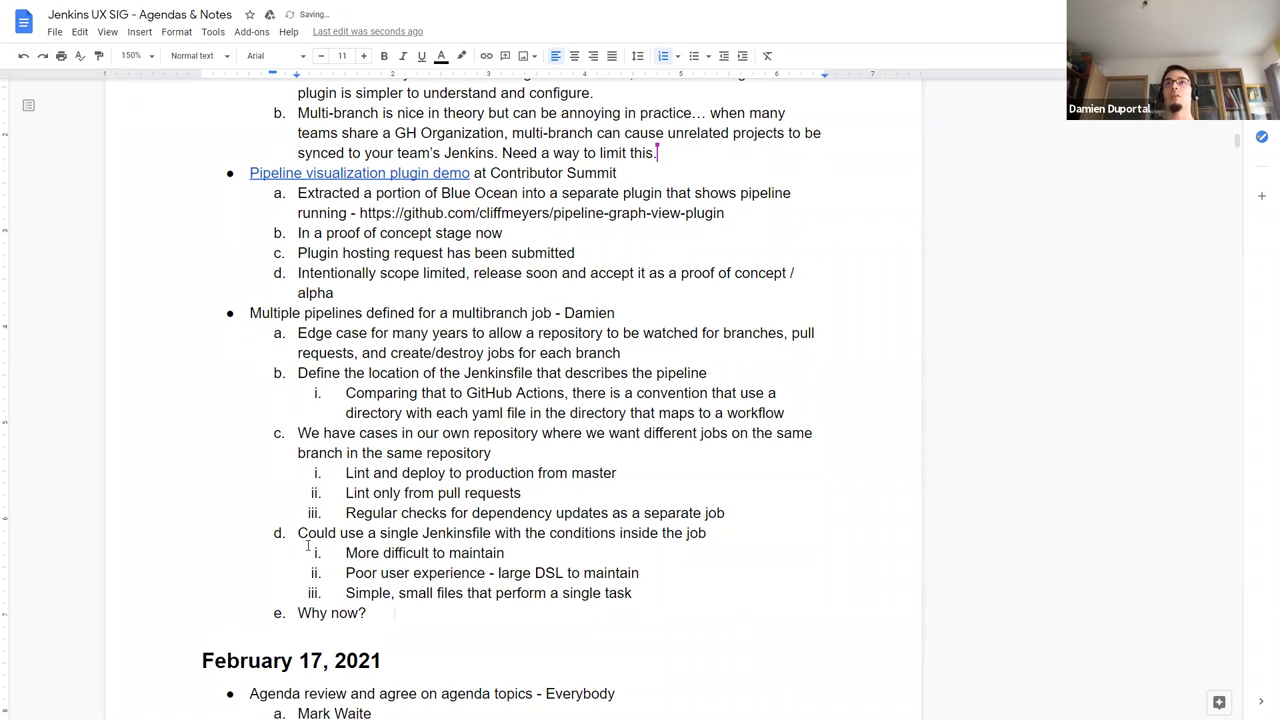
- Nest a note under "Why now?" reading "We're using this technique already for our Jenkins repositories with GitHub actions"
key("Return")
key("Tab")
type("We're using ")
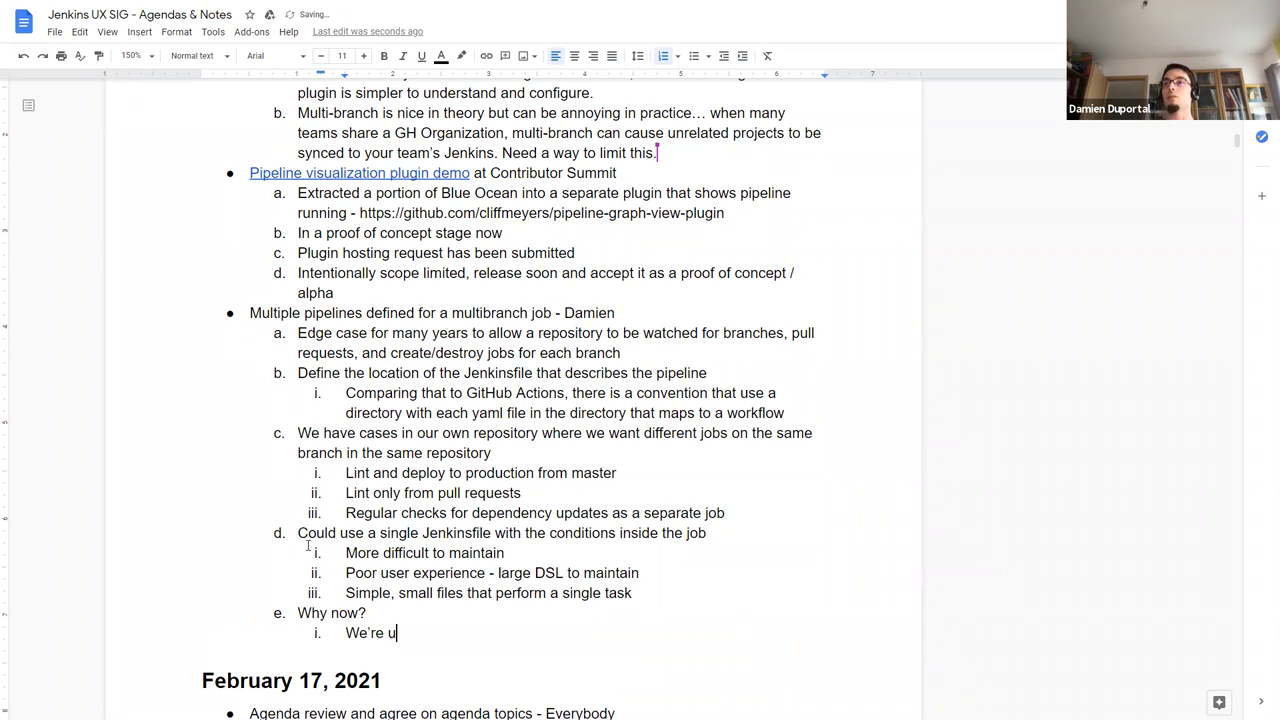
type("this ")
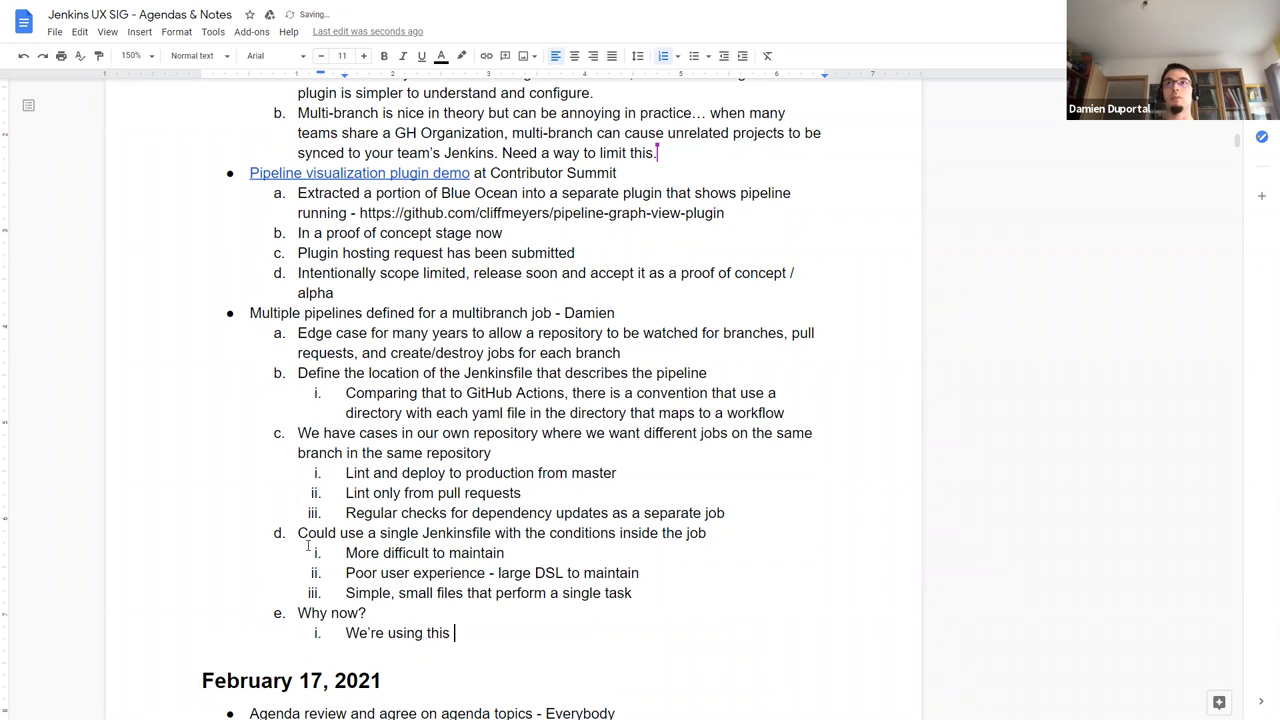
type("technique ")
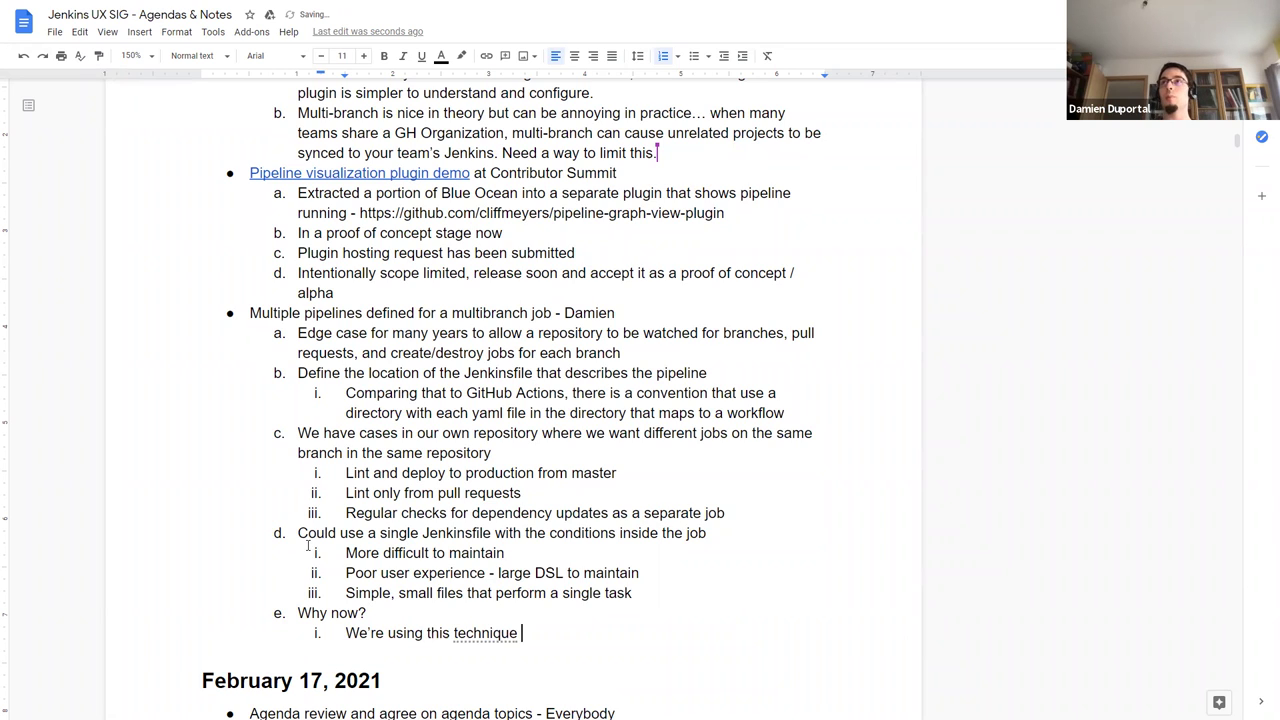
type("already dfo")
key("BackSpace")
key("BackSpace")
key("BackSpace")
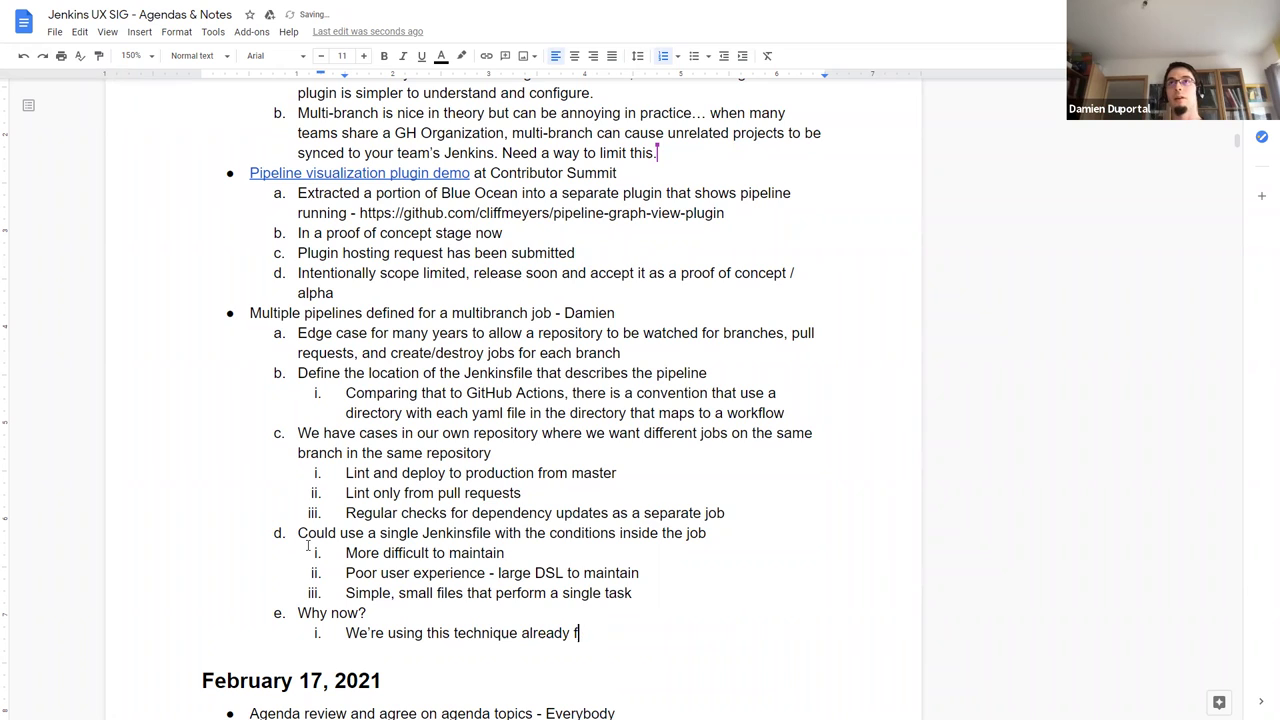
type("for our Jenkins")
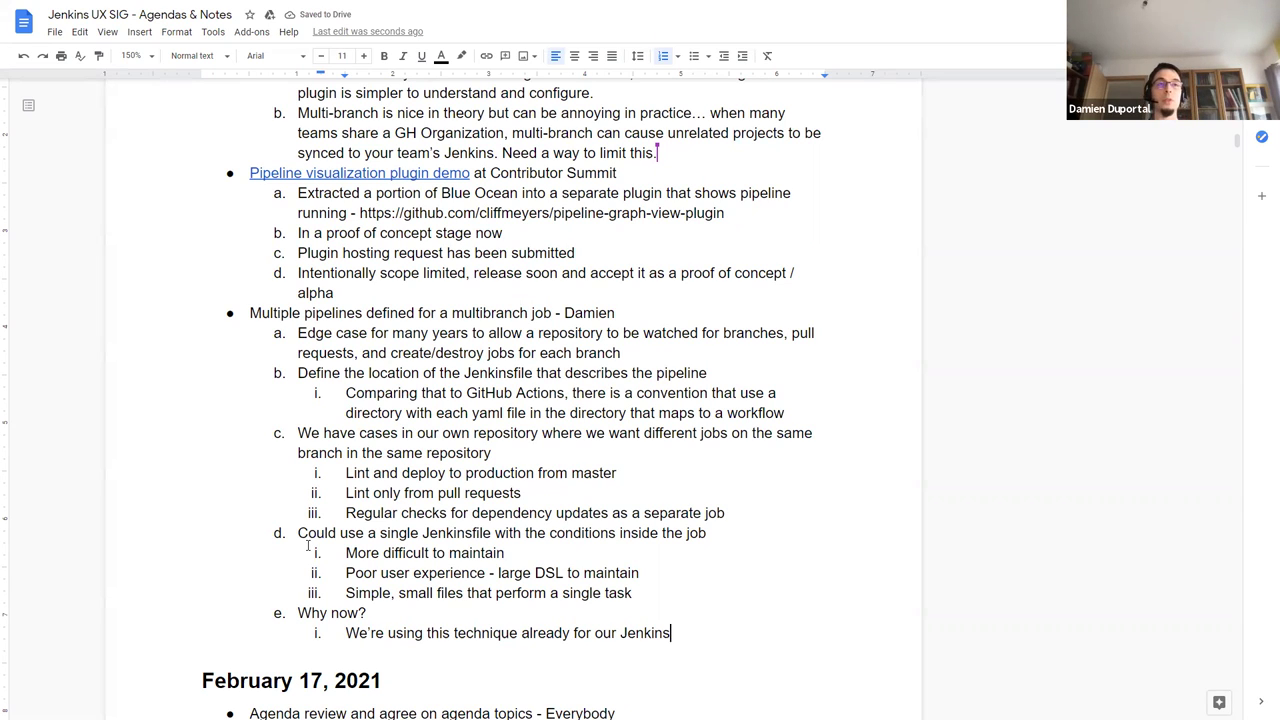
type("reposi")
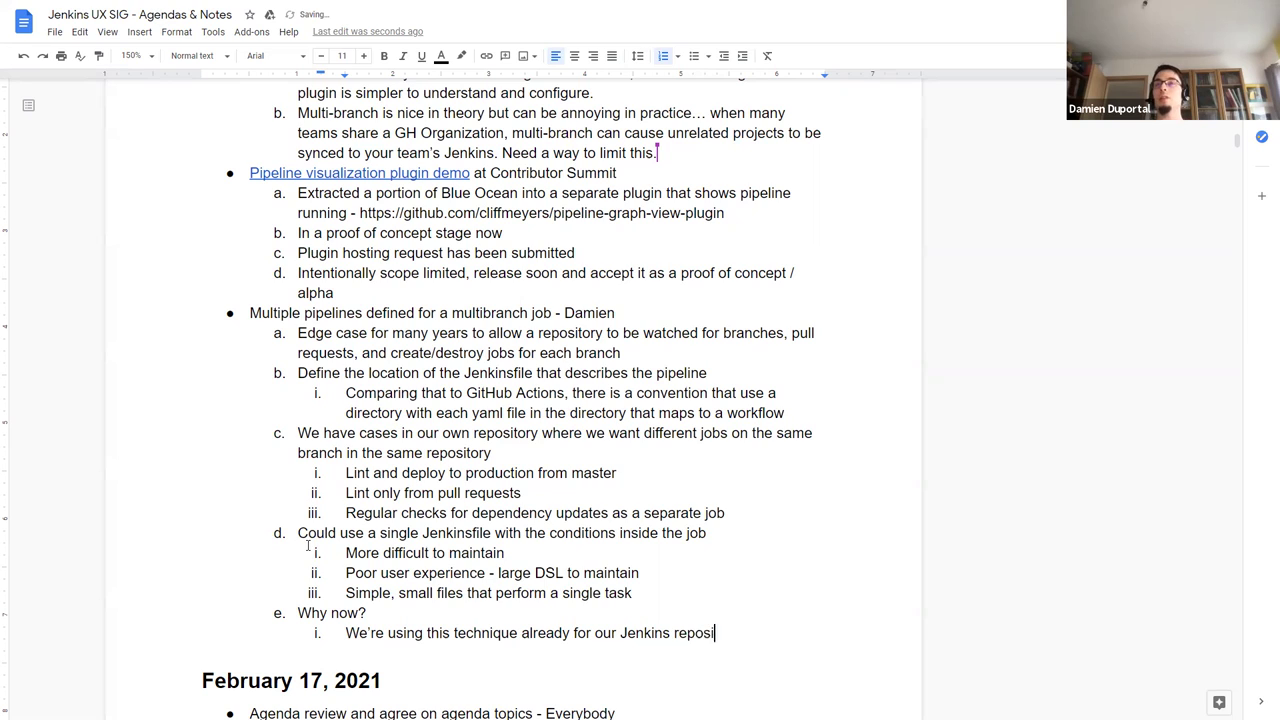
type("tories with GitHub acction")
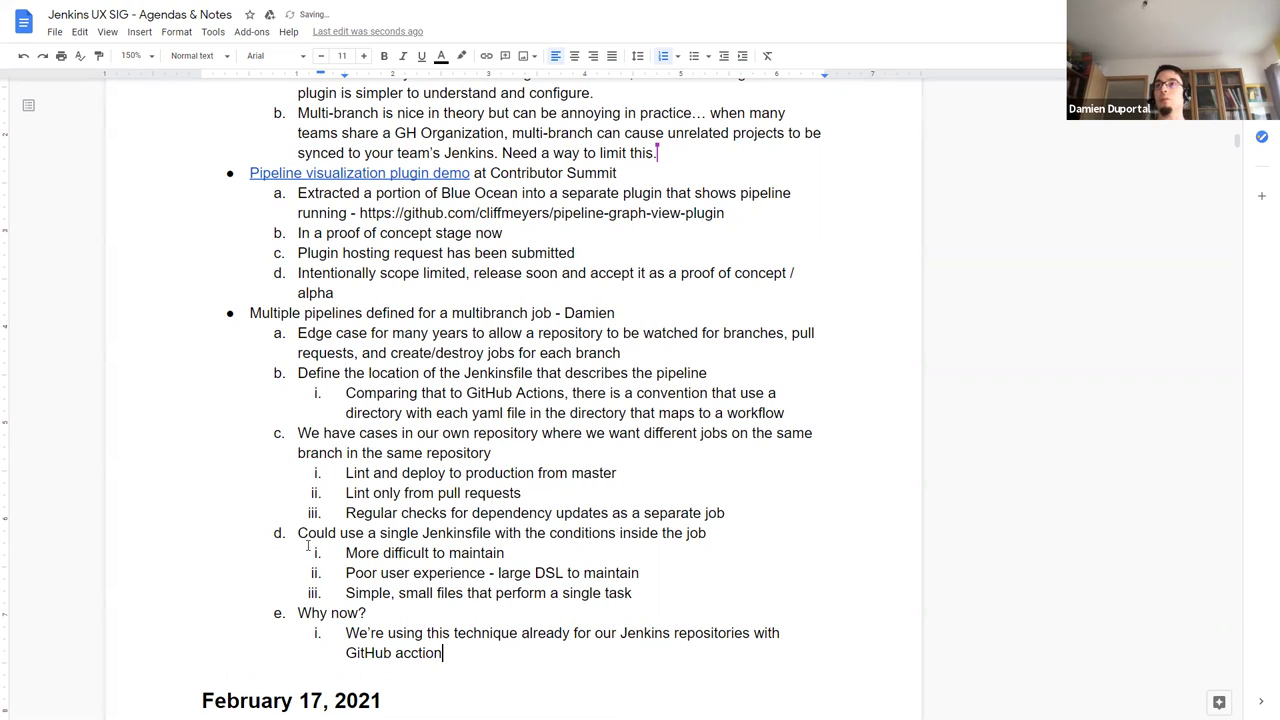
key("ctrl+BackSpace")
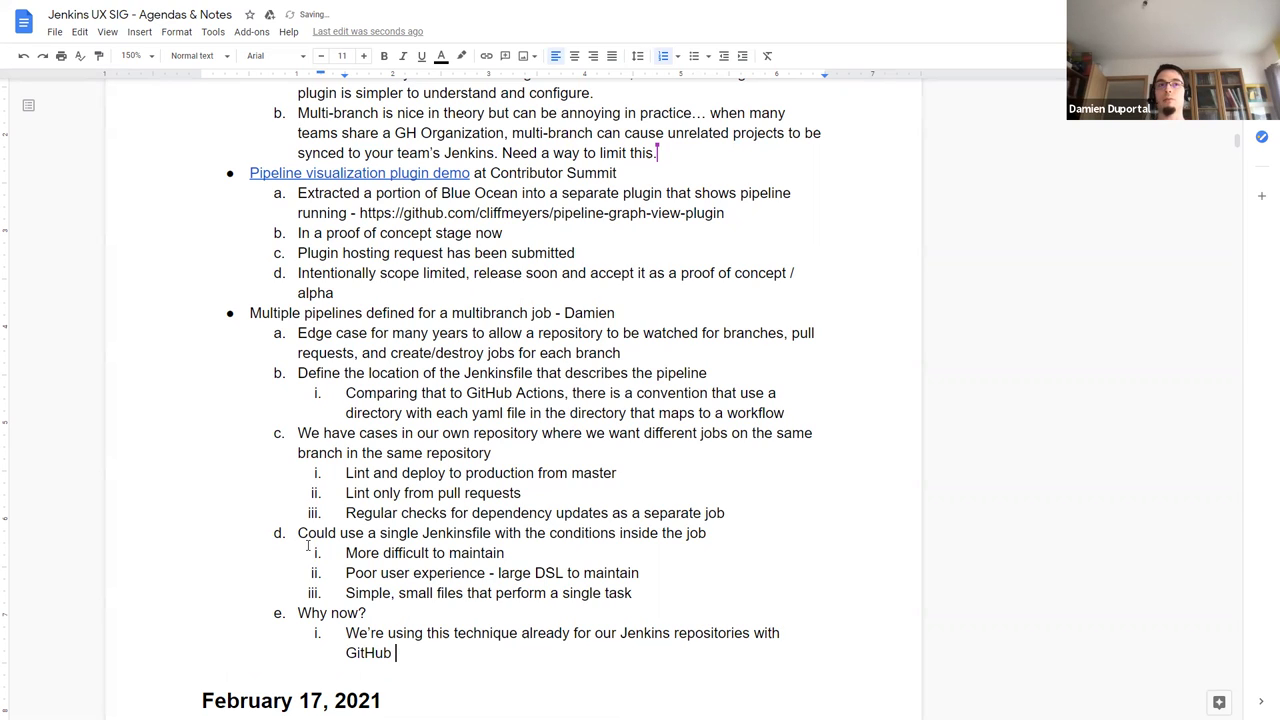
type("actions")
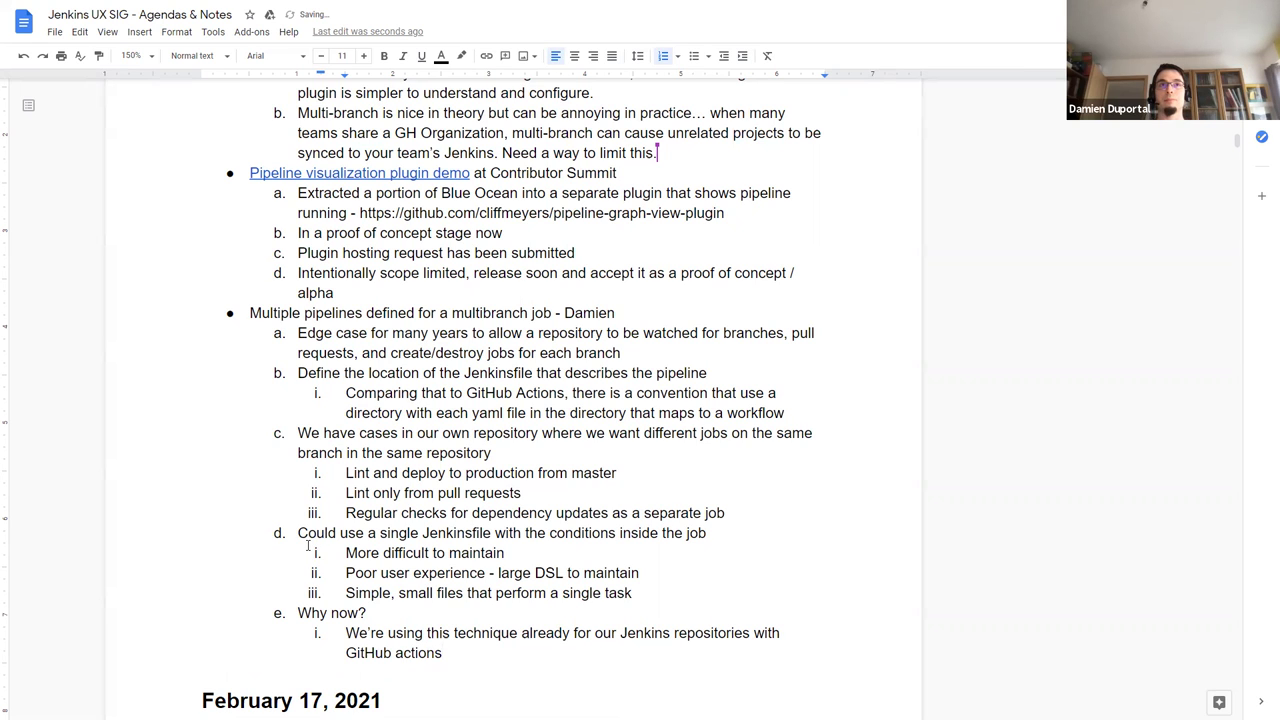
- Reword the note under "Why now?" to read "We're already doing this for our Jenkins repositories with GitHub actions"
scroll(325, 548, "down", 1)
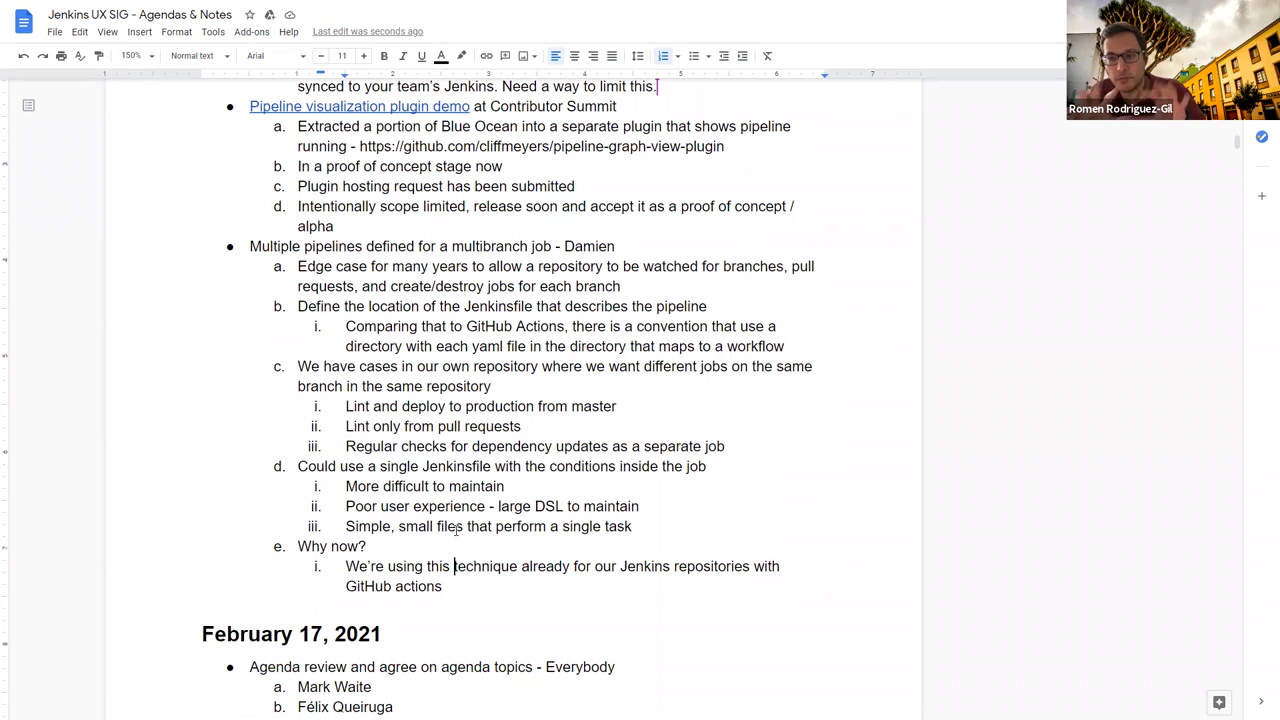
type("doing ")
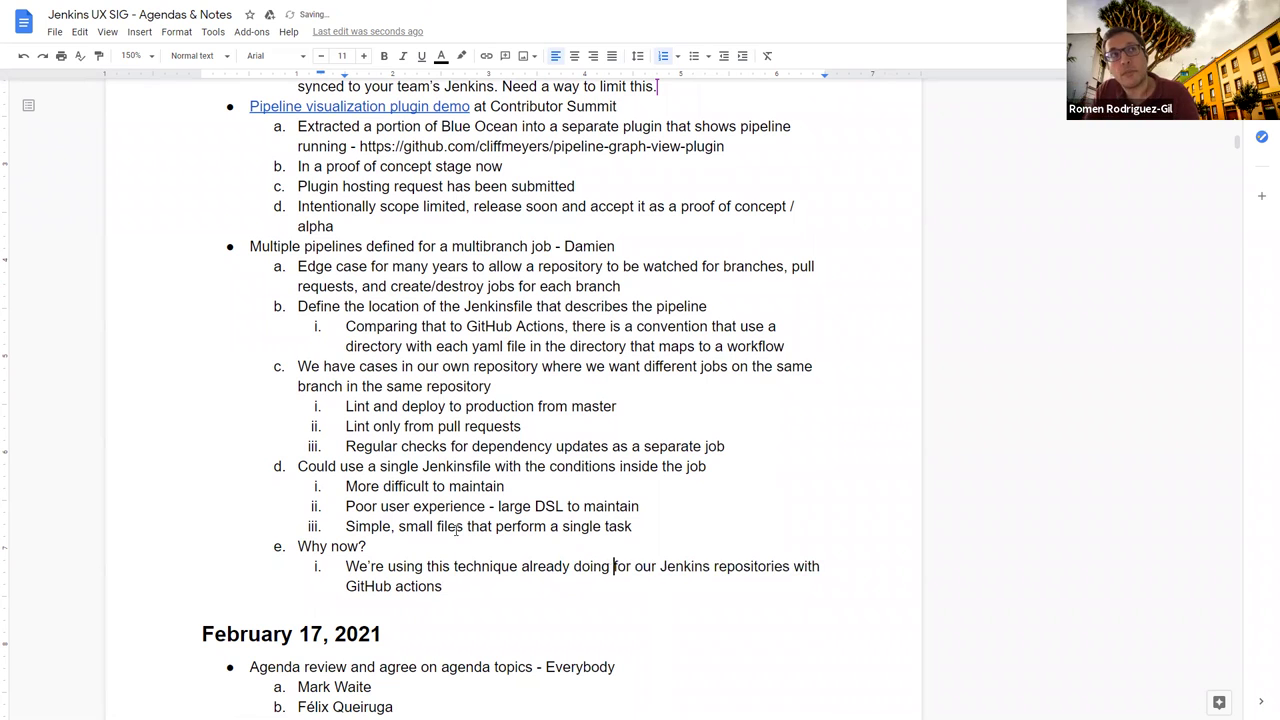
type("this")
key("ctrl+Left")
key("ctrl+Left")
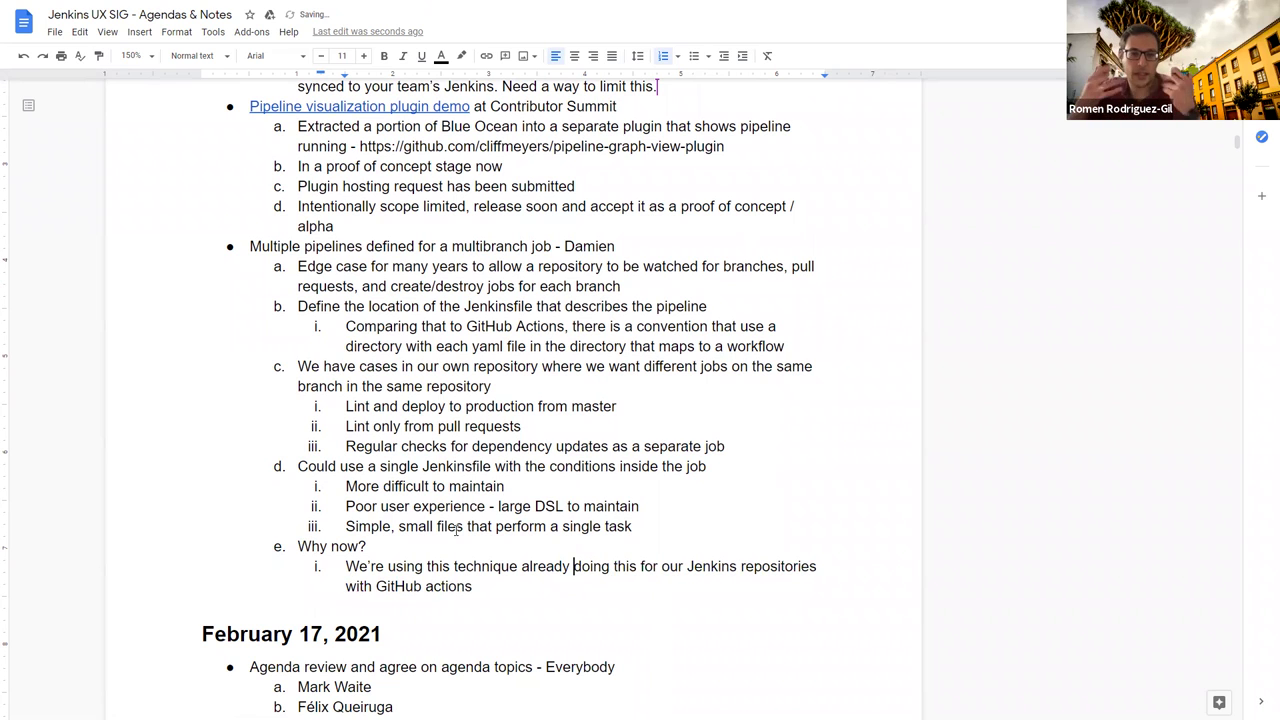
key("ctrl+Left")
key("ctrl+shift+Left")
key("ctrl+shift+Left")
key("ctrl+shift+Left")
key("BackSpace")
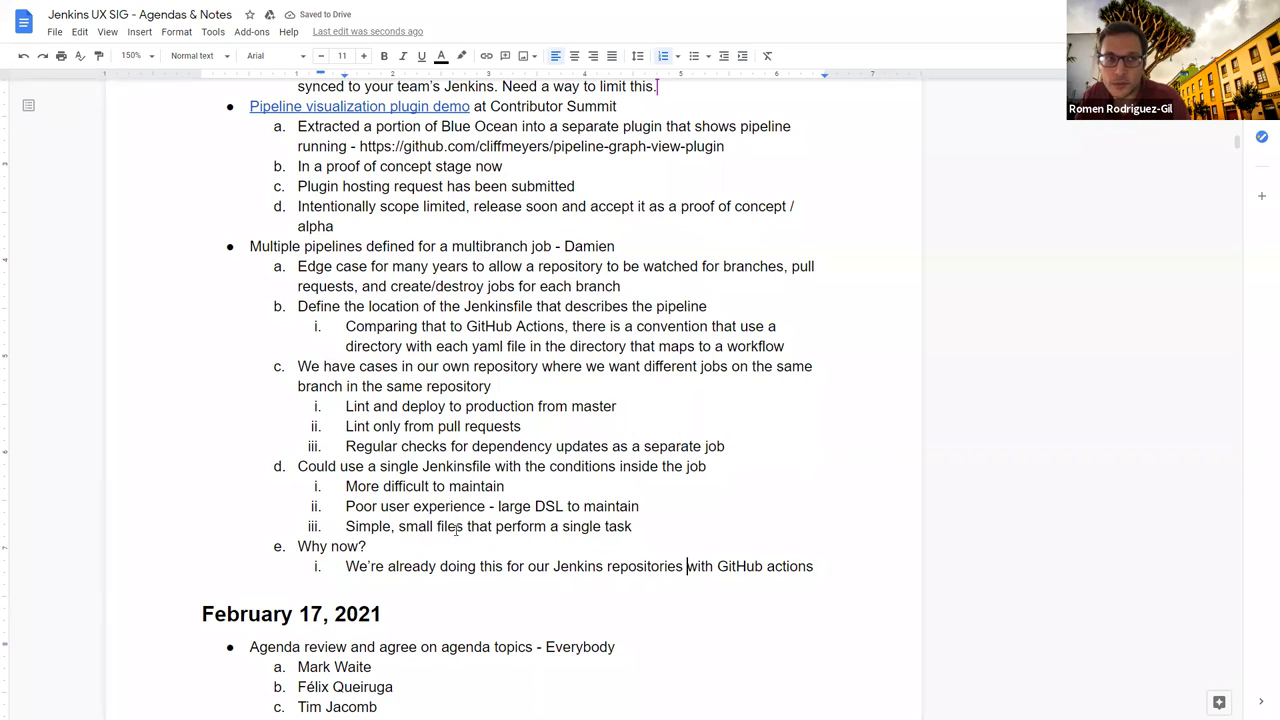
key("End")
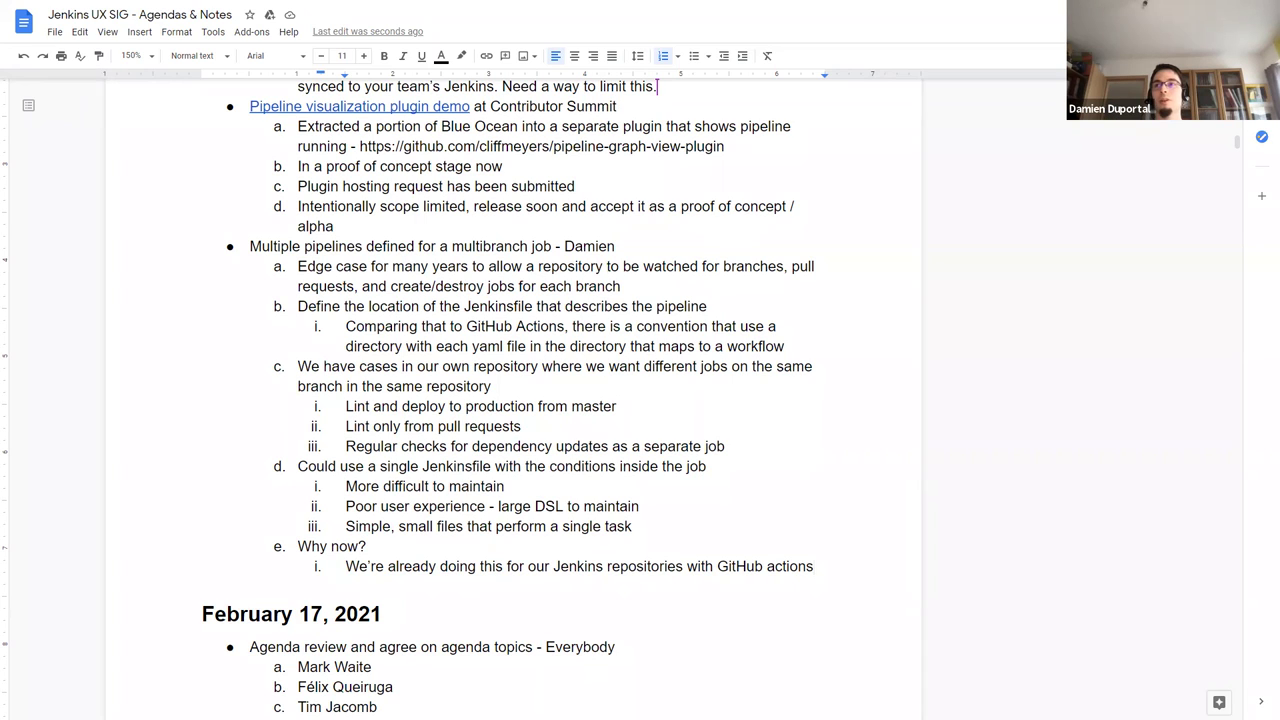
- Add a sixth multiple-pipelines sub-item reading "Considering an alternative that can be done today"
left_click(546, 566)
key("End")
key("Return")
key("shift+Tab")
type("C")
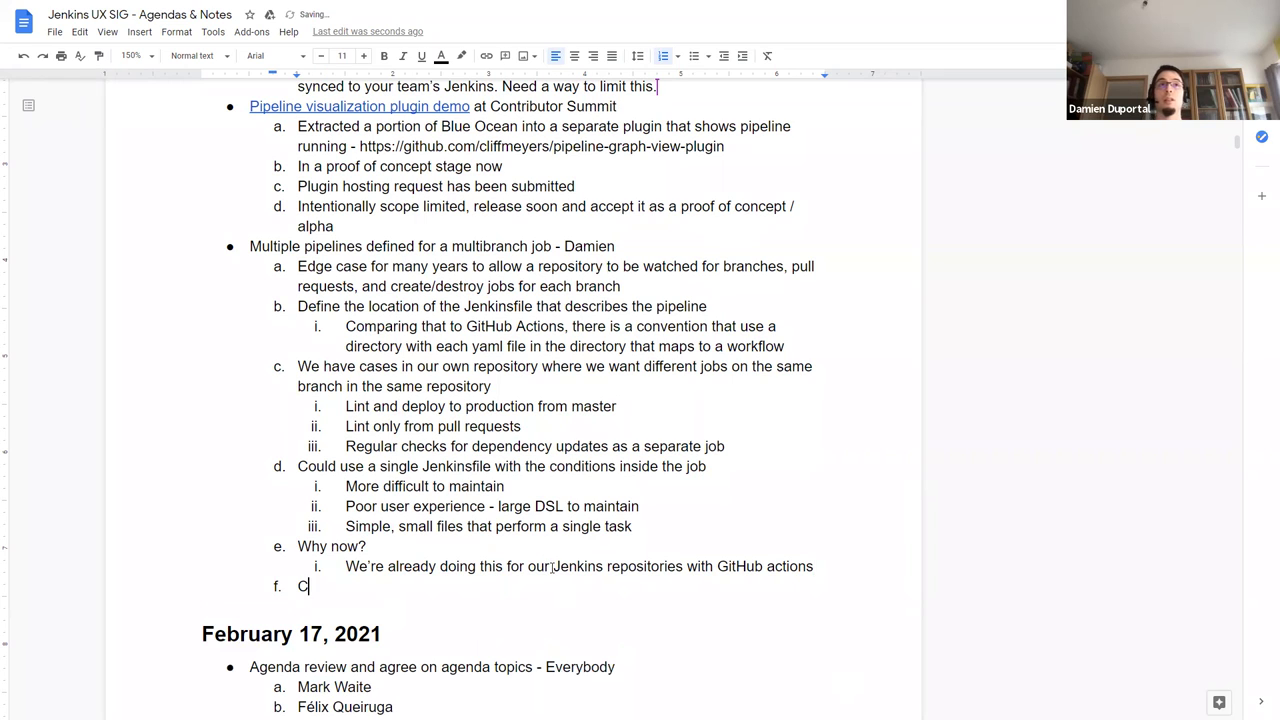
type("onsidering")
key("ctrl+BackSpace")
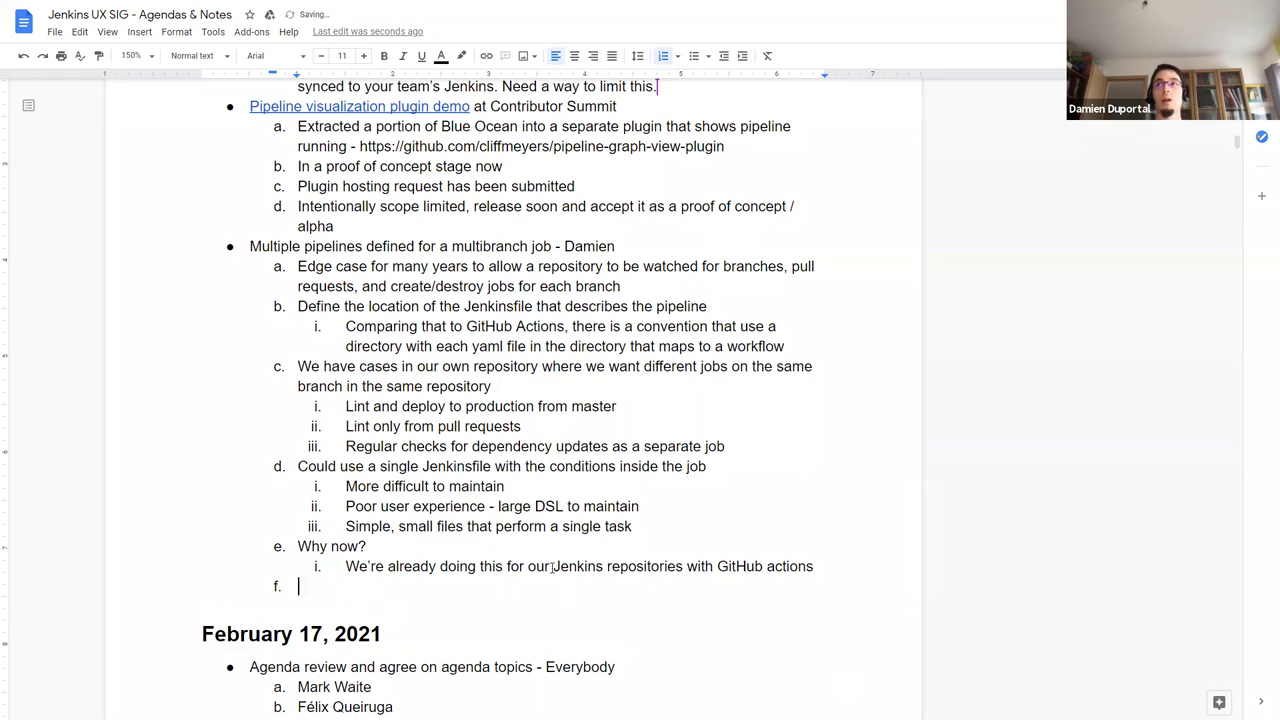
type("Considering an alteranti")
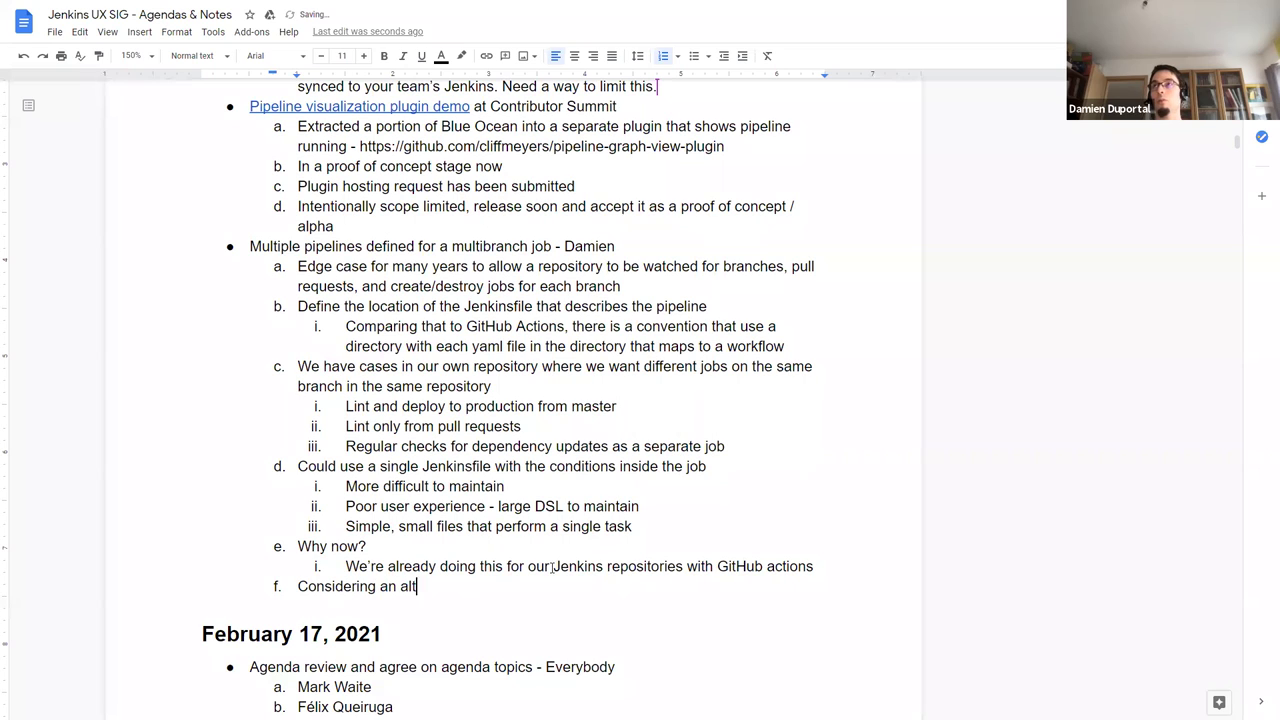
key("BackSpace")
key("BackSpace")
key("BackSpace")
key("BackSpace")
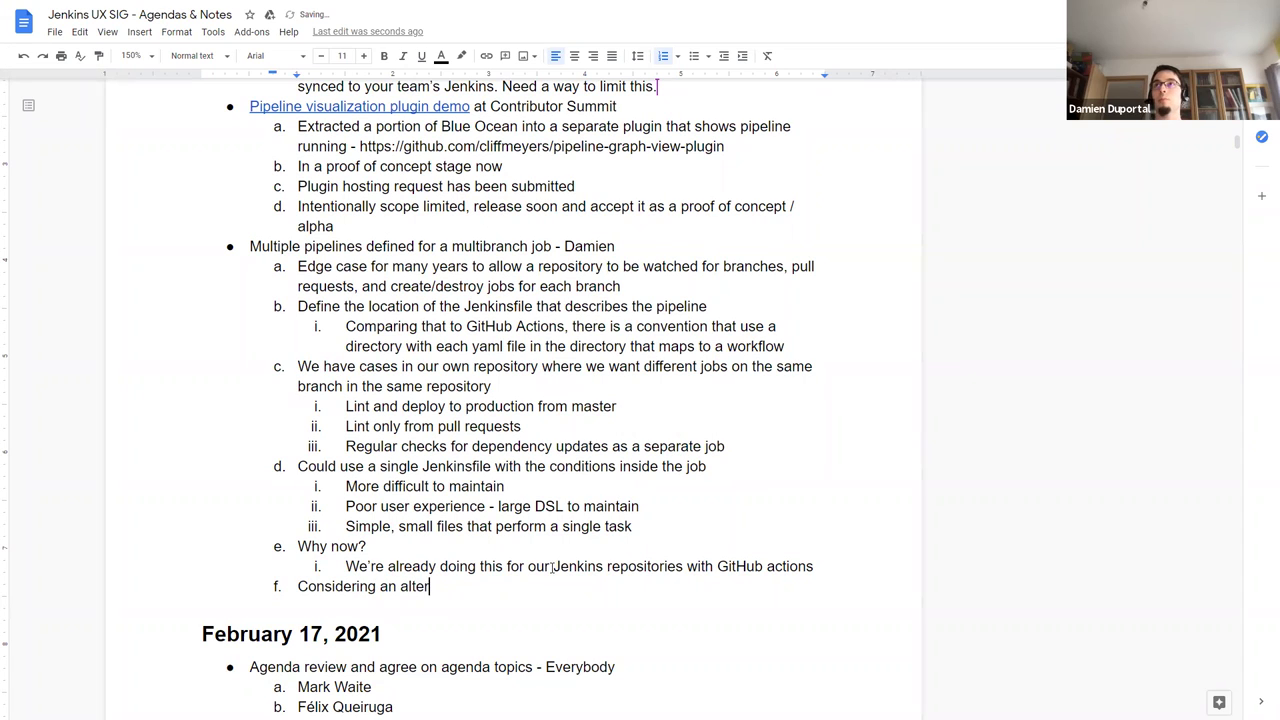
type("nait")
key("BackSpace")
key("BackSpace")
key("BackSpace")
key("BackSpace")
type("native that ")
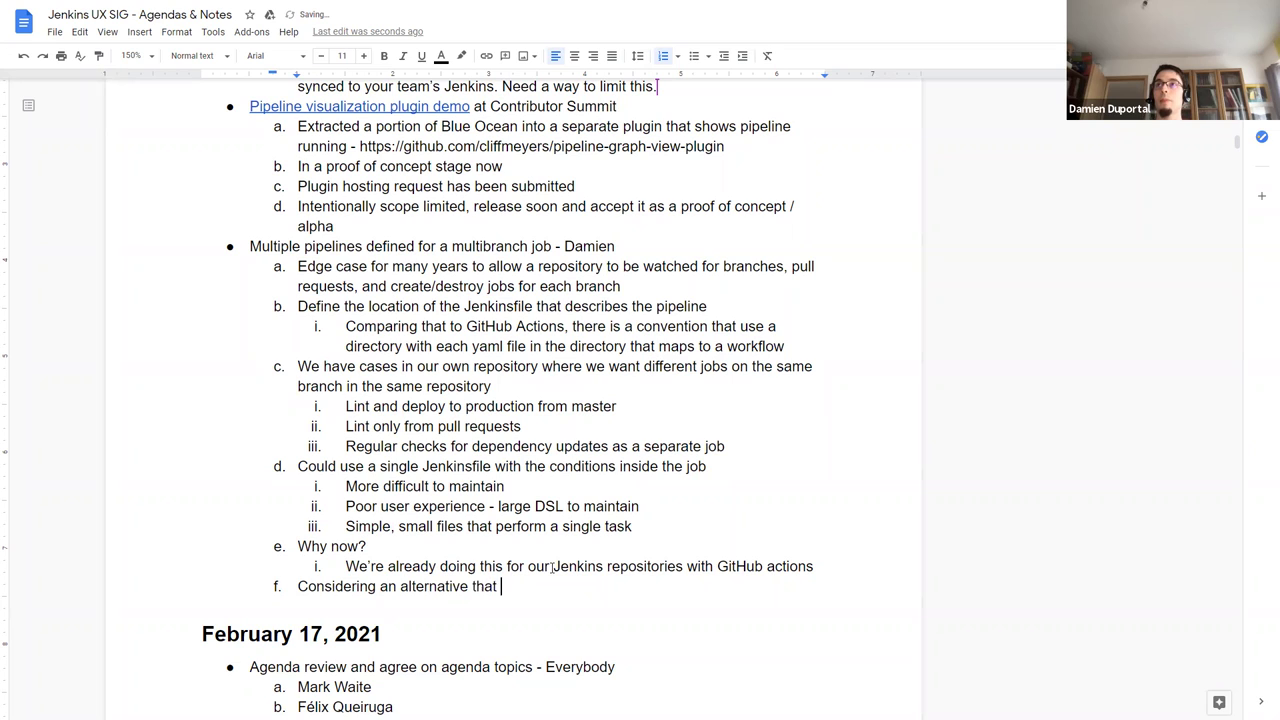
type("can be done today")
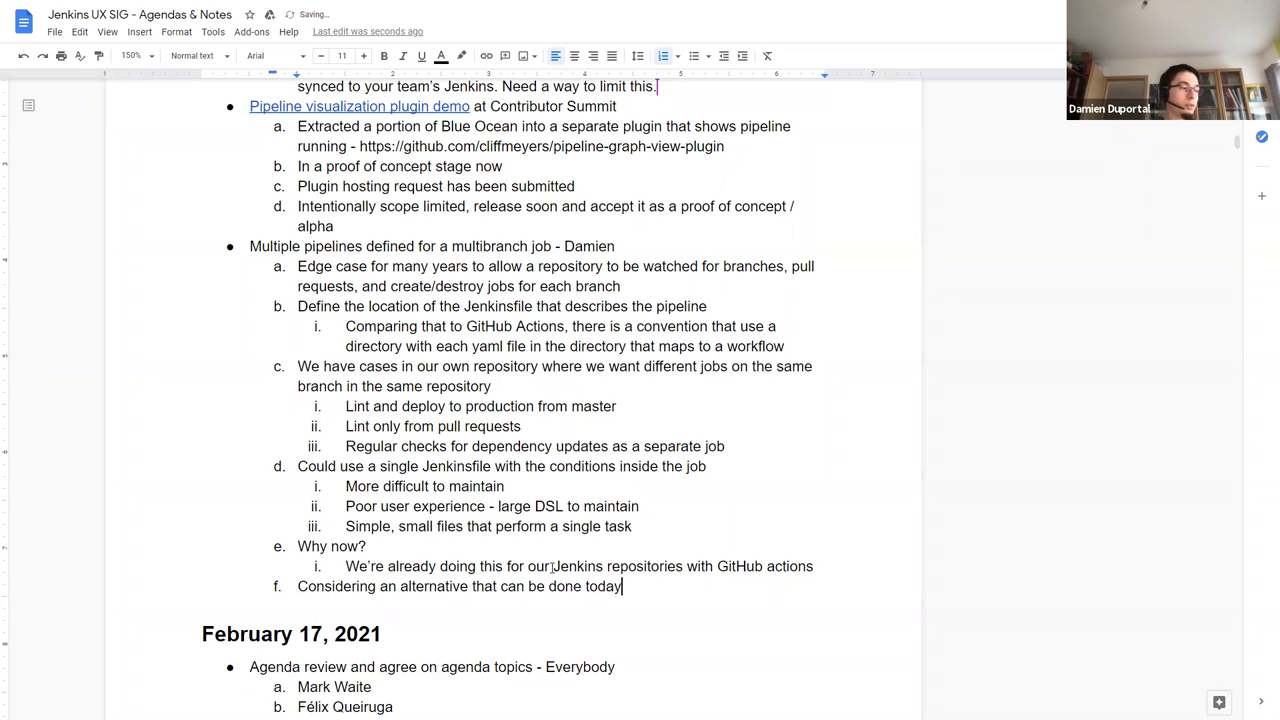
- Start a note nested under "Considering an alternative that can be done today" with the text "JCasC and JobDSL can define two multibranch"
key("Return")
key("Tab")
type("JC")
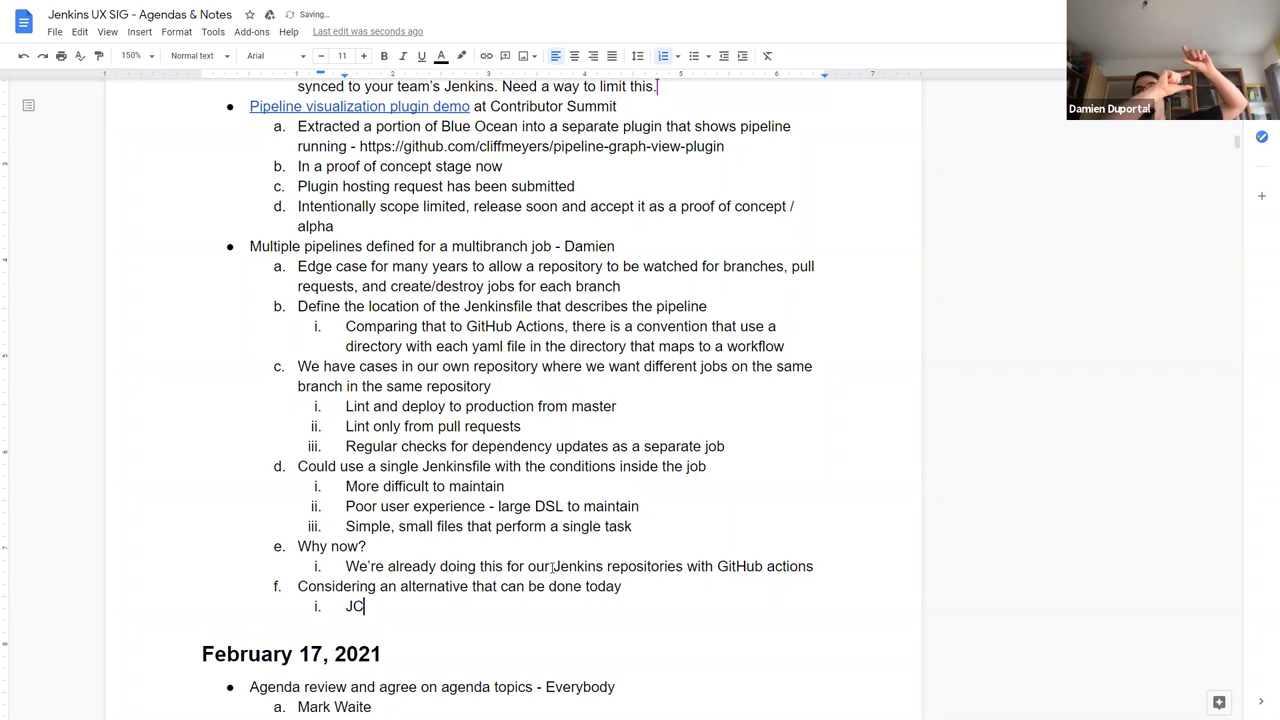
type("asC and Jo")
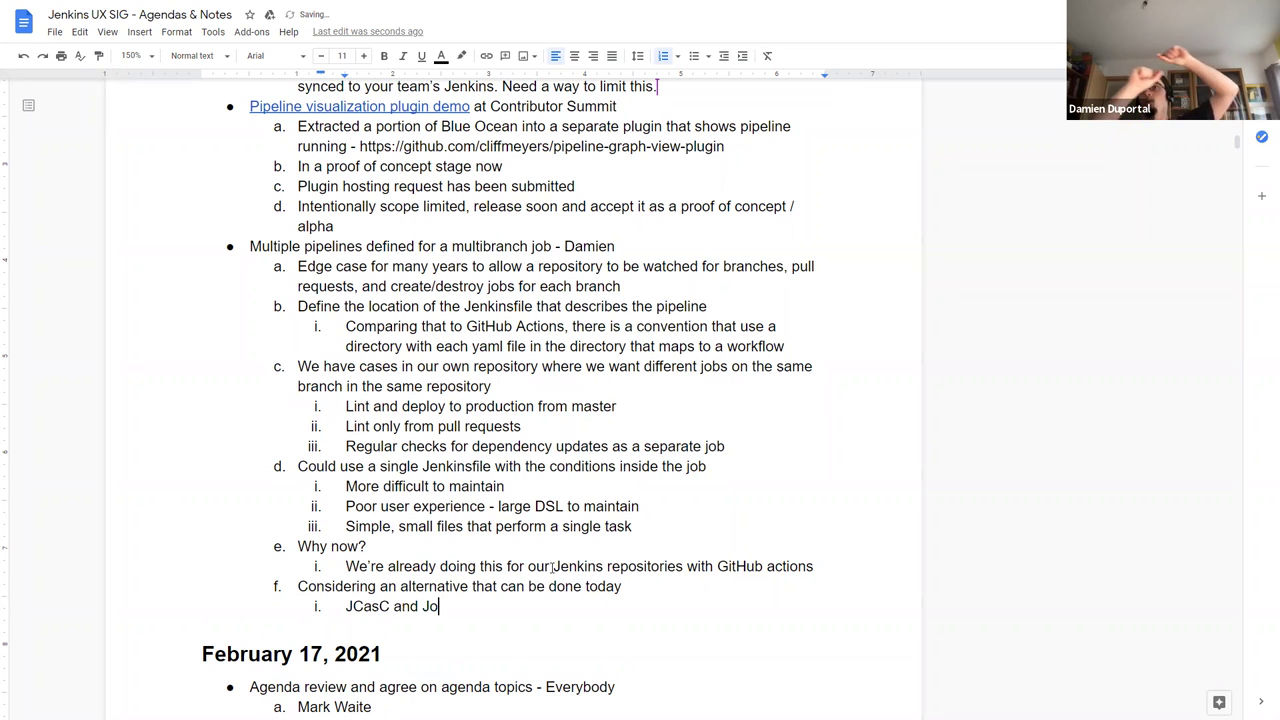
type("bDSL can deliver")
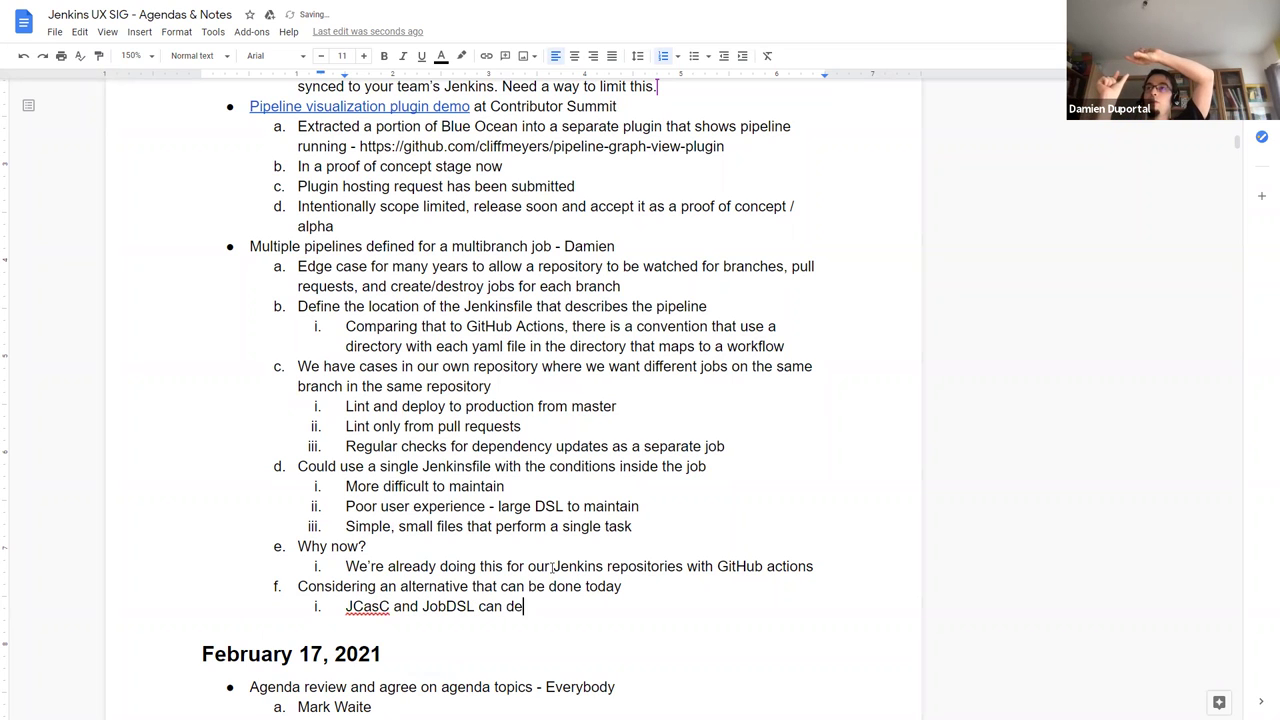
key("BackSpace")
key("BackSpace")
key("BackSpace")
key("BackSpace")
key("BackSpace")
type("fine two multi")
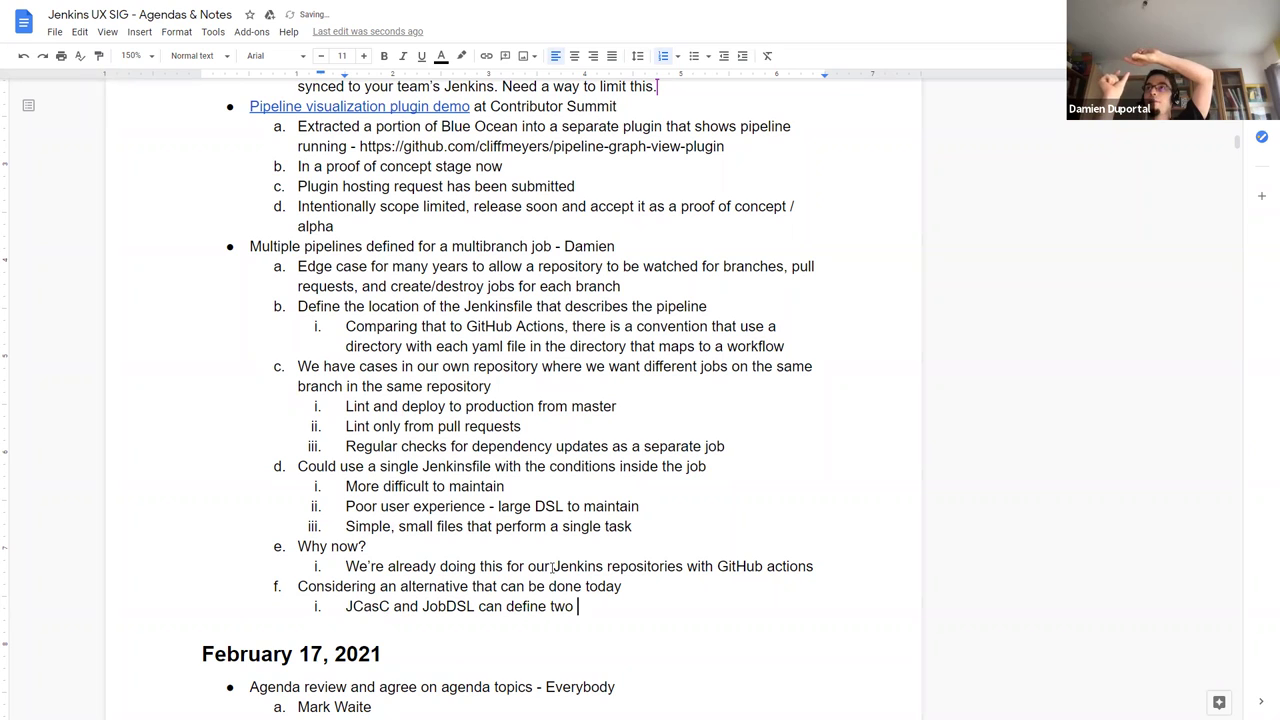
key("BackSpace")
key("BackSpace")
type("tibranch")
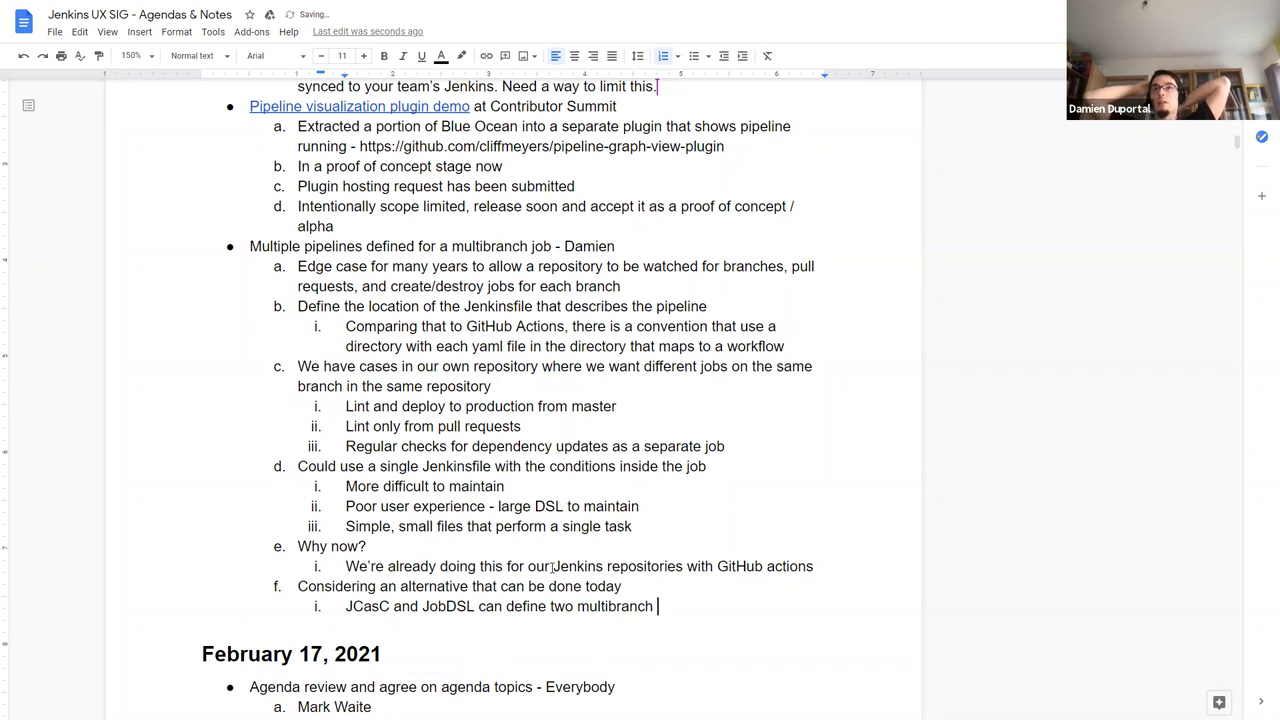
- Complete the JCasC and JobDSL note with "jobs that monitor different Jenkinsfile locations in the branches"
type(" jobs that")
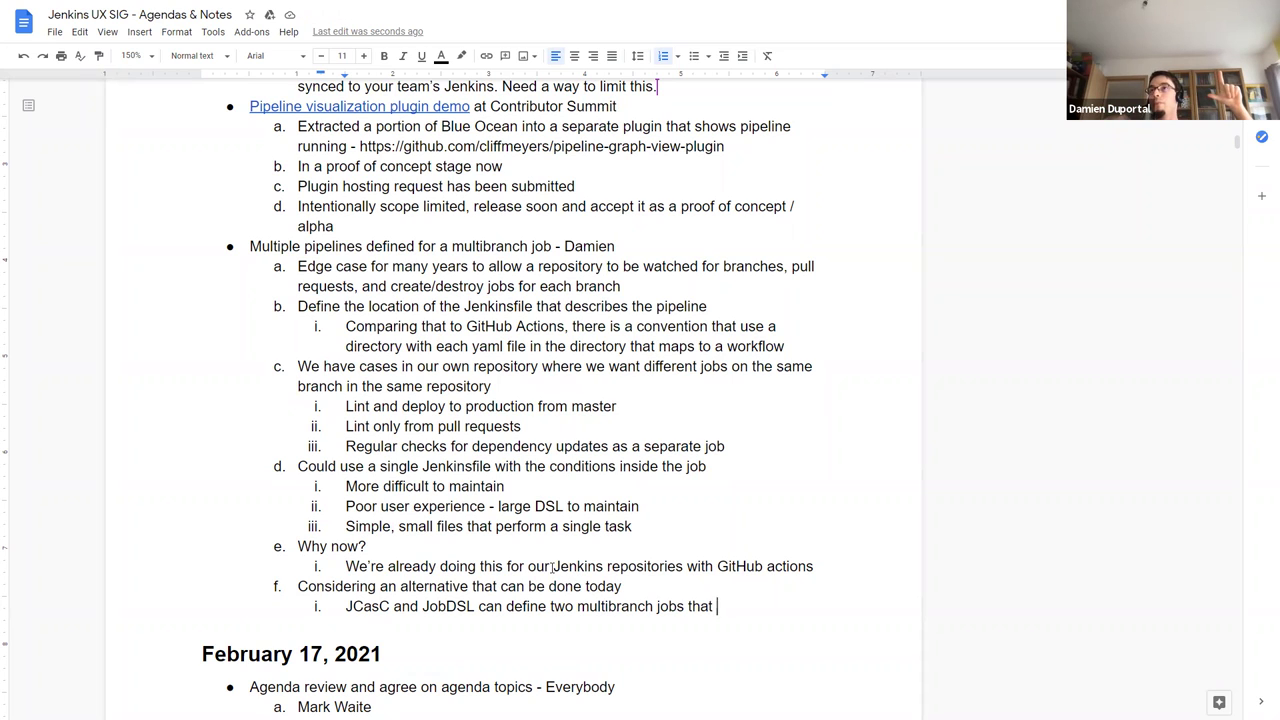
type("monit")
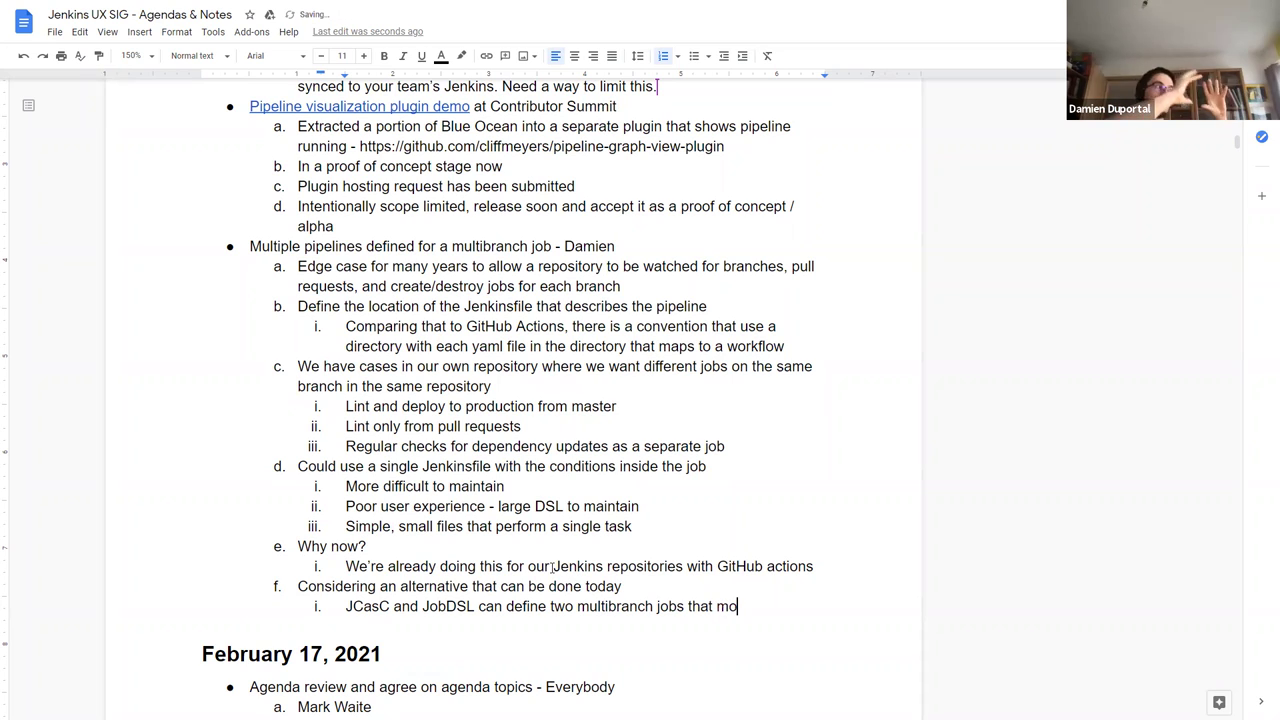
key("BackSpace")
key("BackSpace")
key("BackSpace")
key("BackSpace")
key("BackSpace")
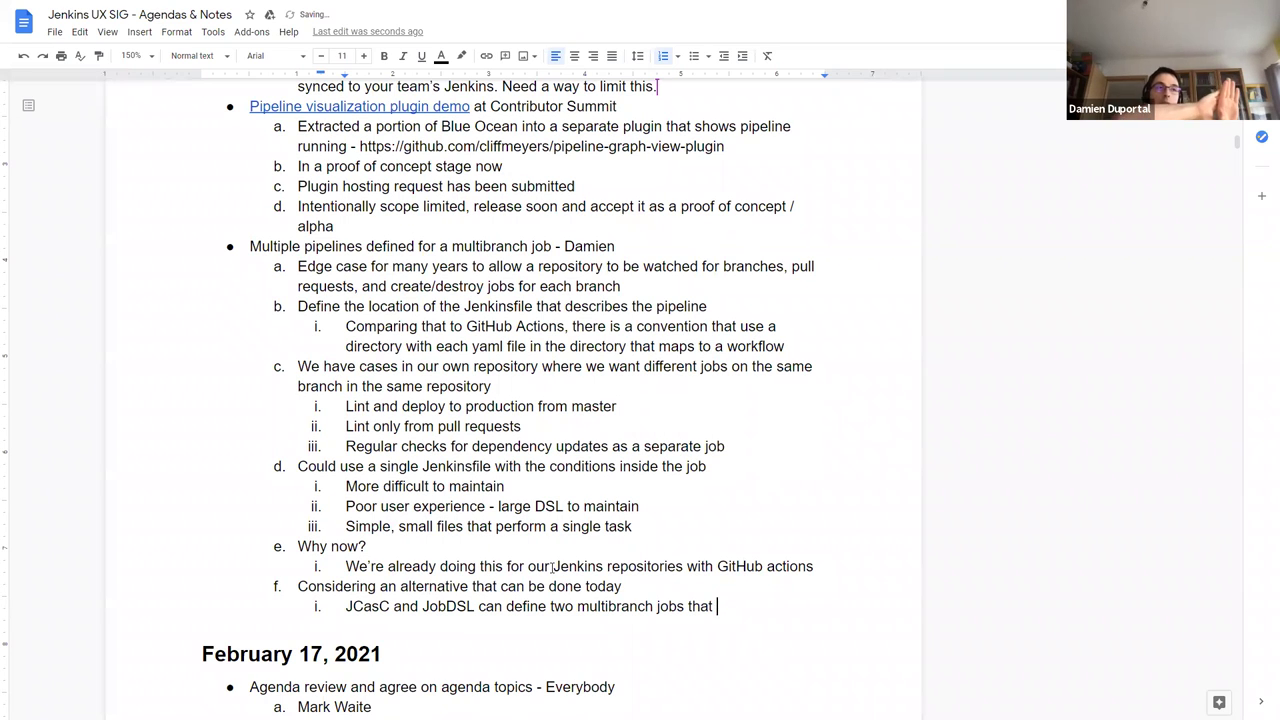
type("monitor ")
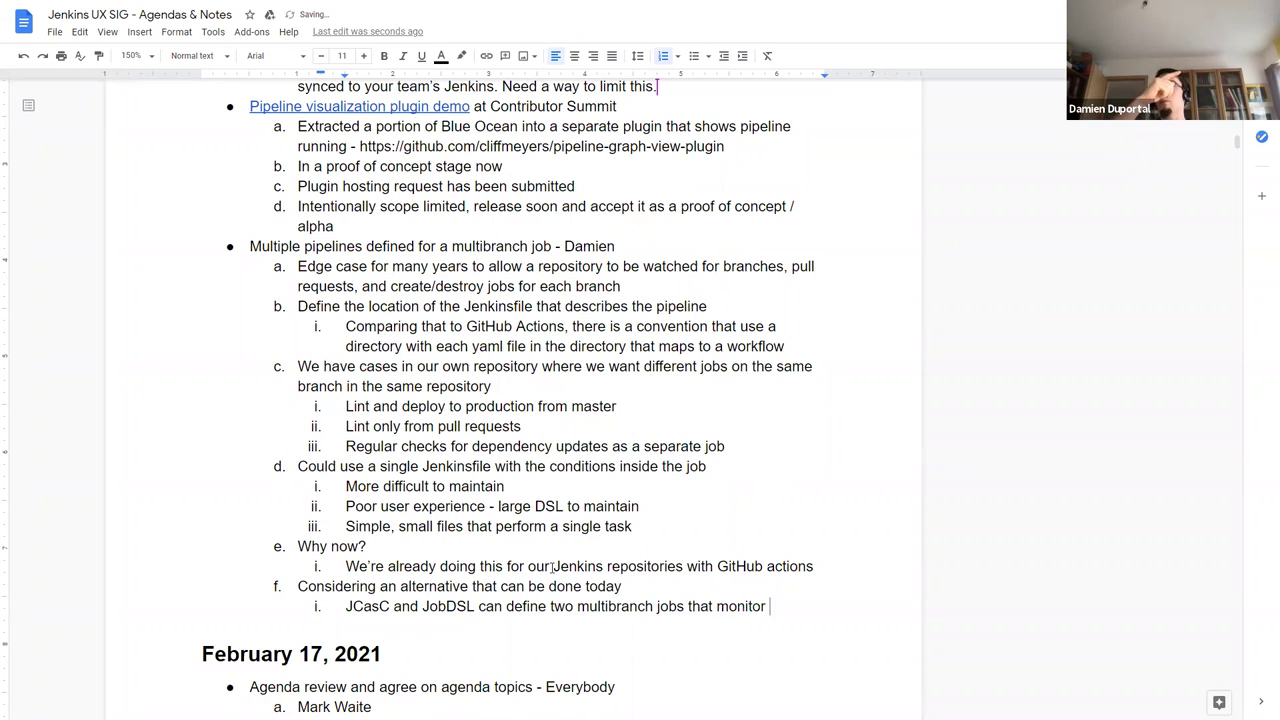
type("different ")
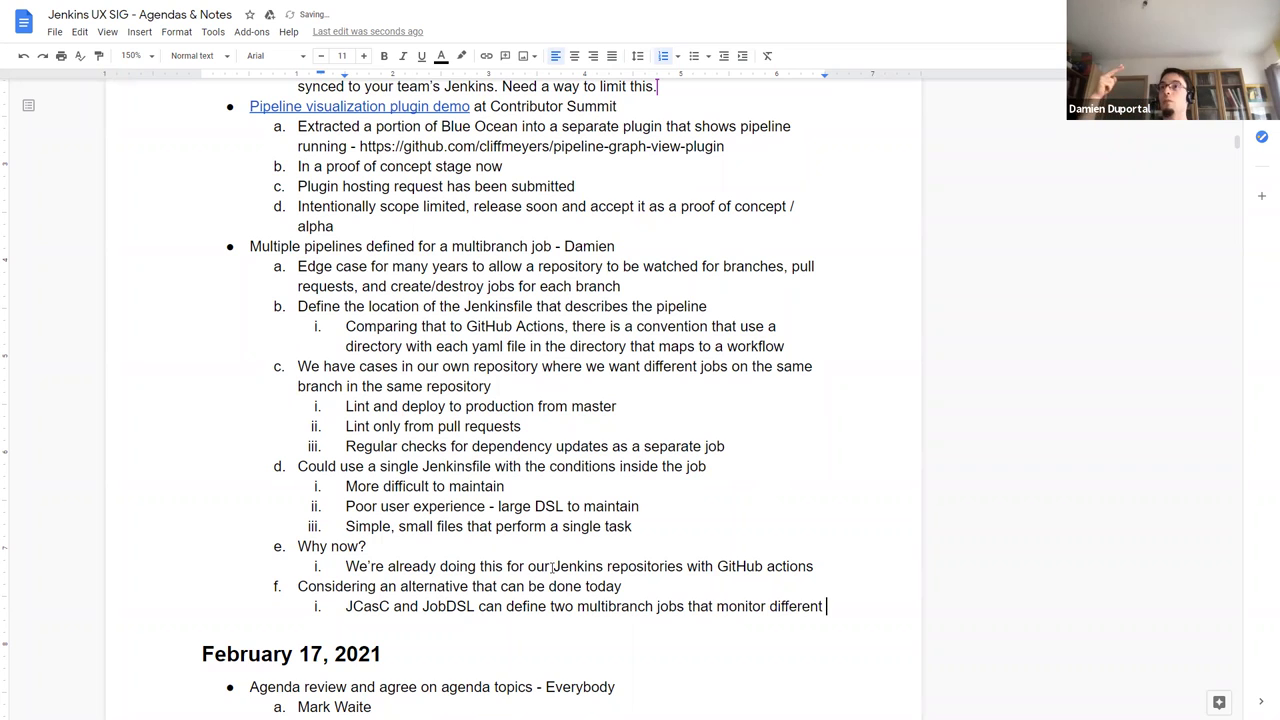
type("Jenkinsfile")
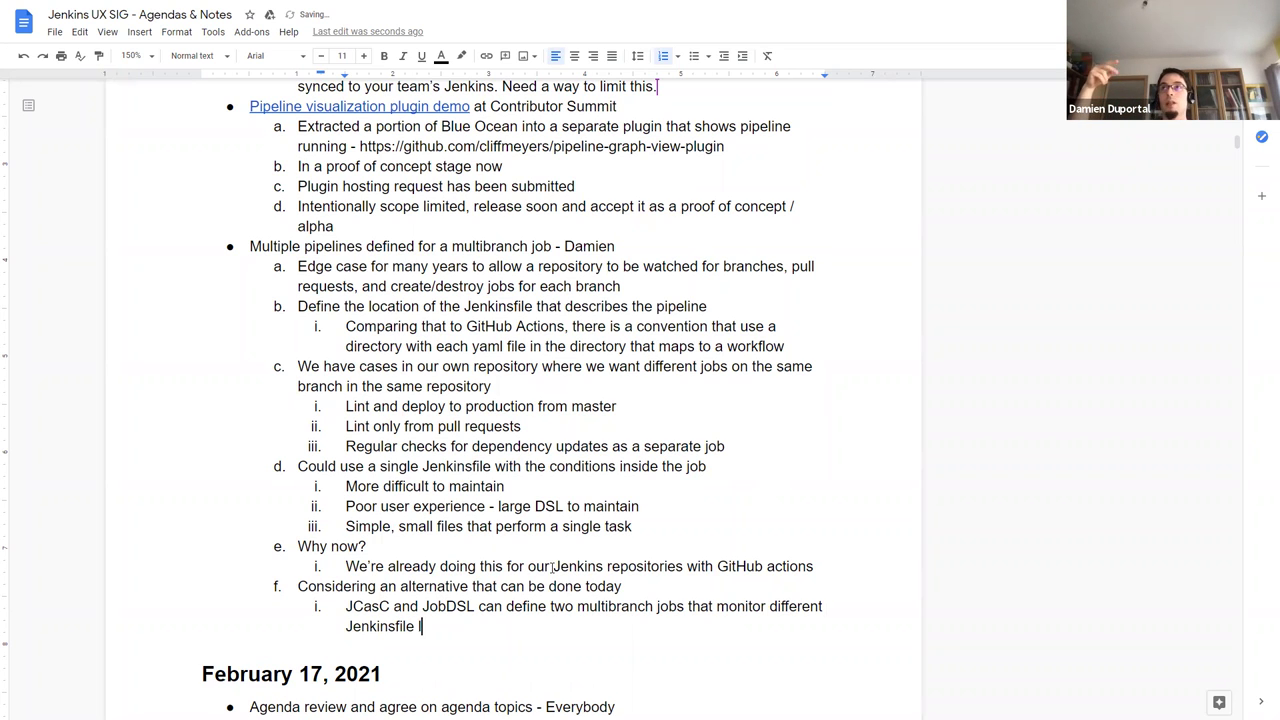
type(" locations in the bra")
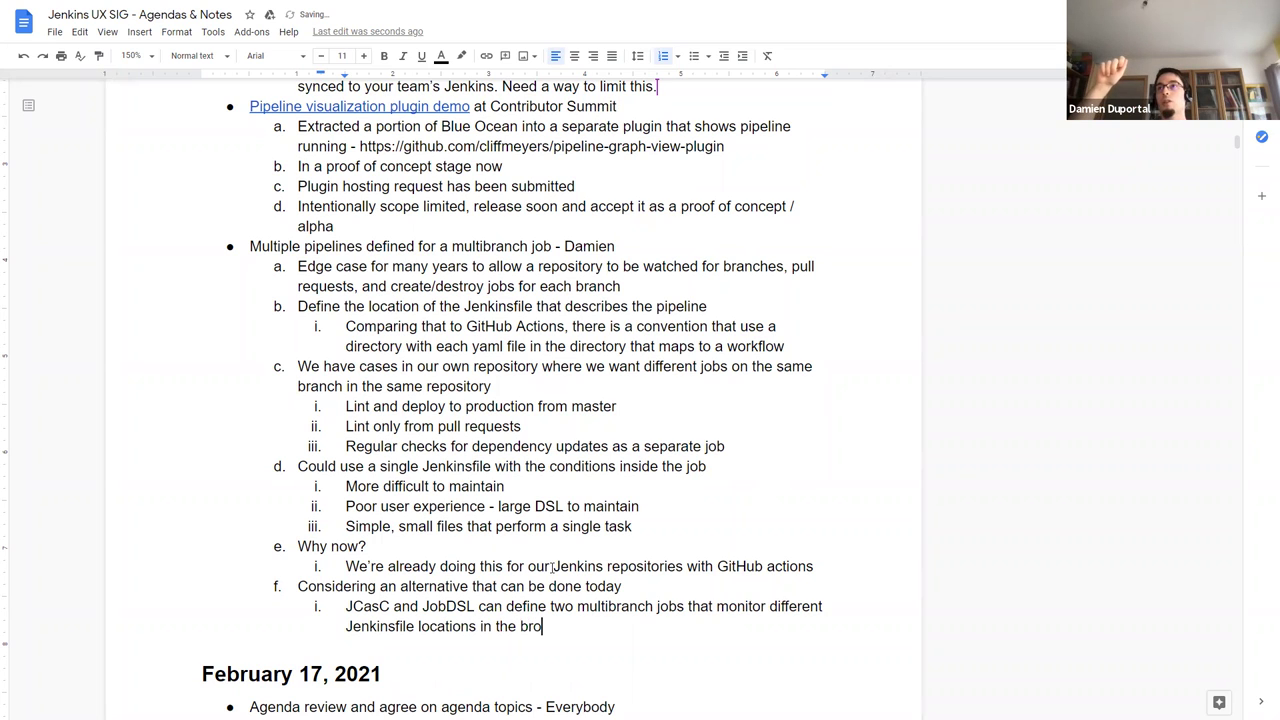
type("nches")
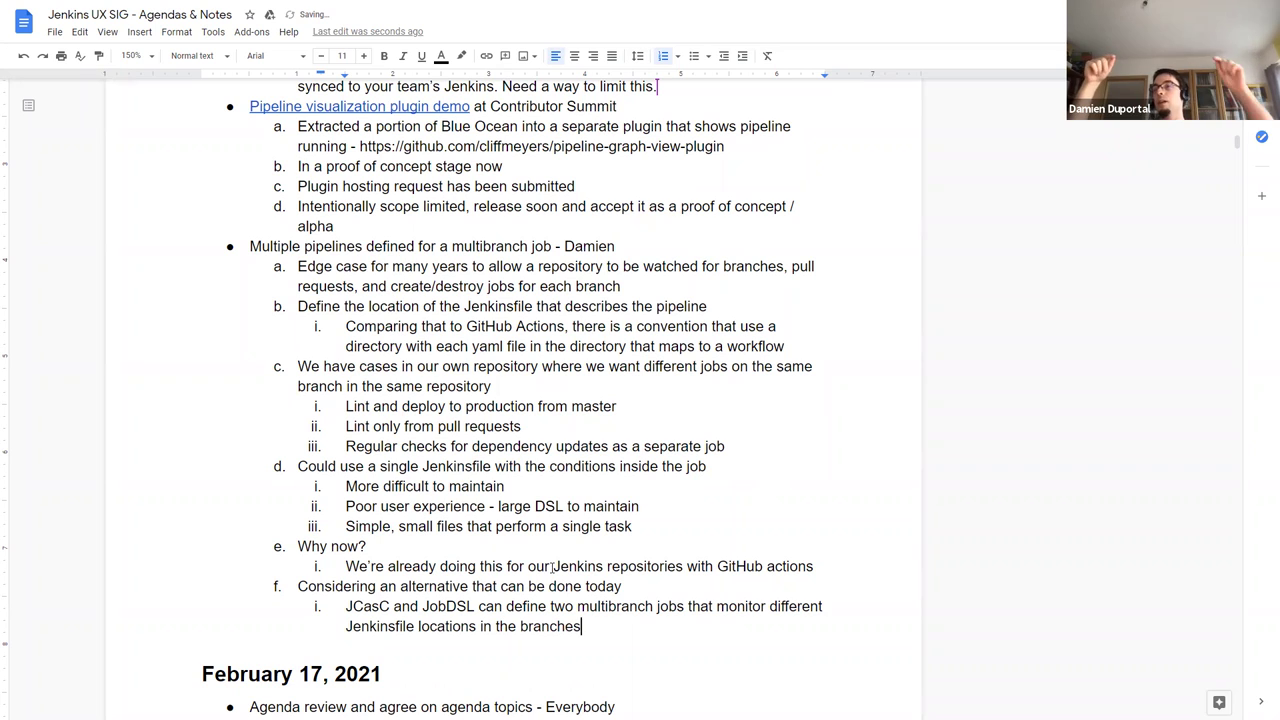
- Replace "two" with "multiple" before "multibranch jobs" in the JCasC and JobDSL note
key("Up")
key("ctrl+shift+Left")
type("m")
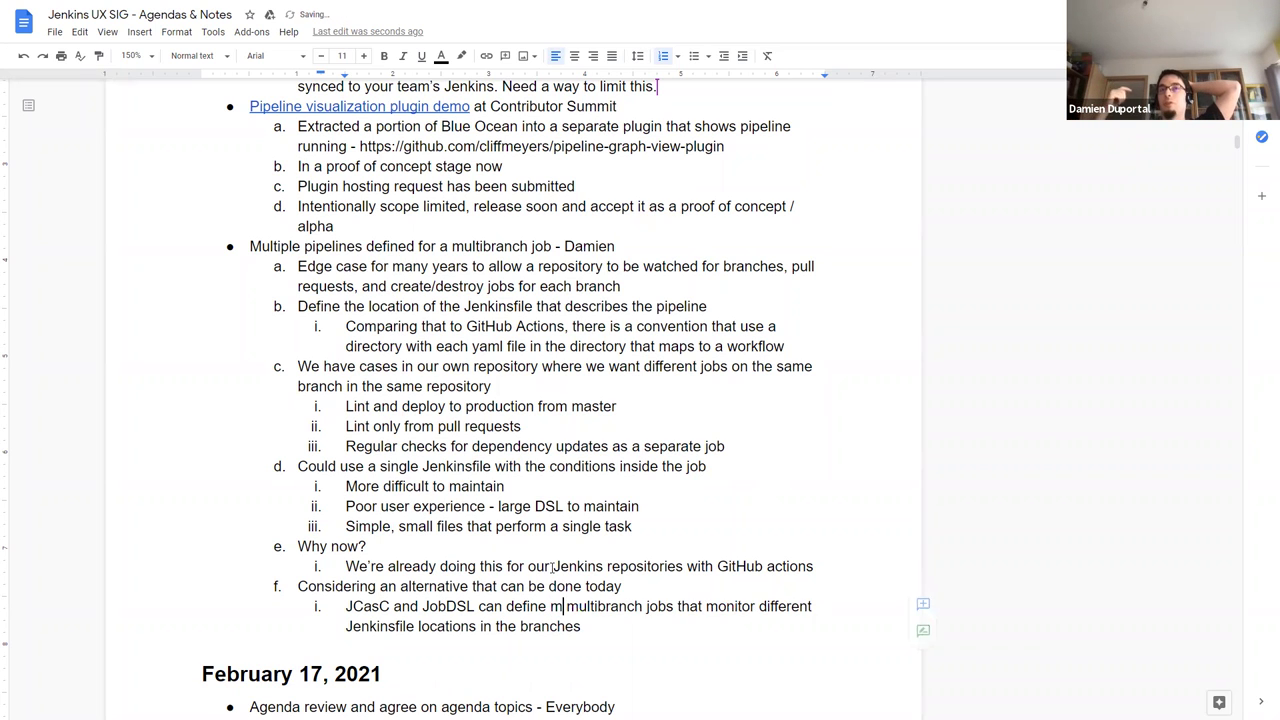
type("ul")
key("BackSpace")
key("BackSpace")
type("ulu")
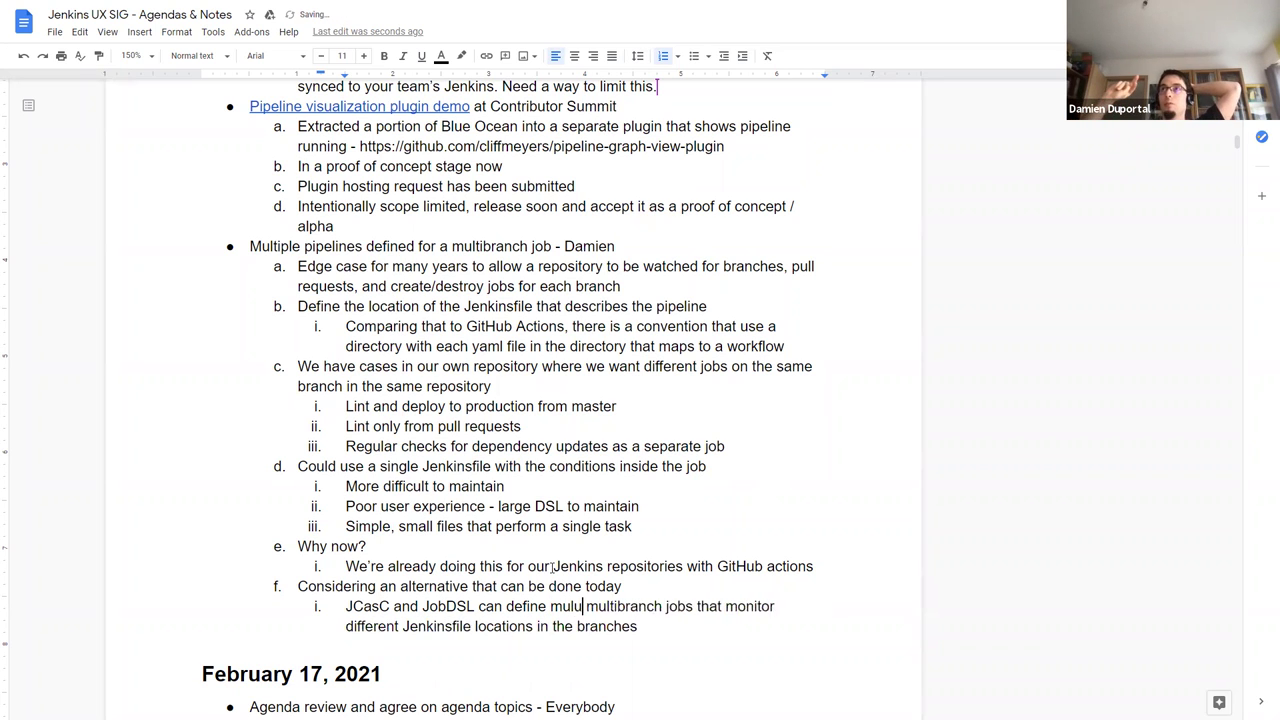
key("BackSpace")
type("tiple")
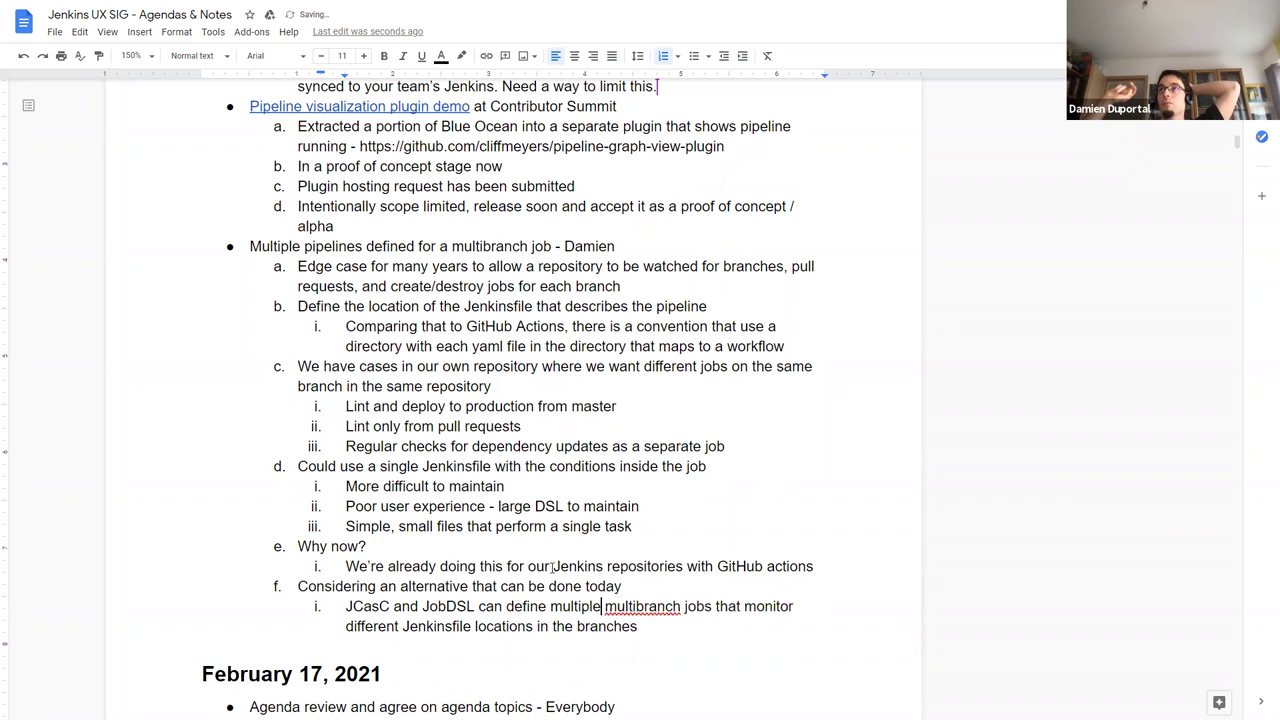
- Nest a numbered point under the JCasC and JobDSL note reading "Relies on named location of the Jenkinsfile in each of the seed jobs"
key("Down")
key("End")
key("Return")
key("Tab")
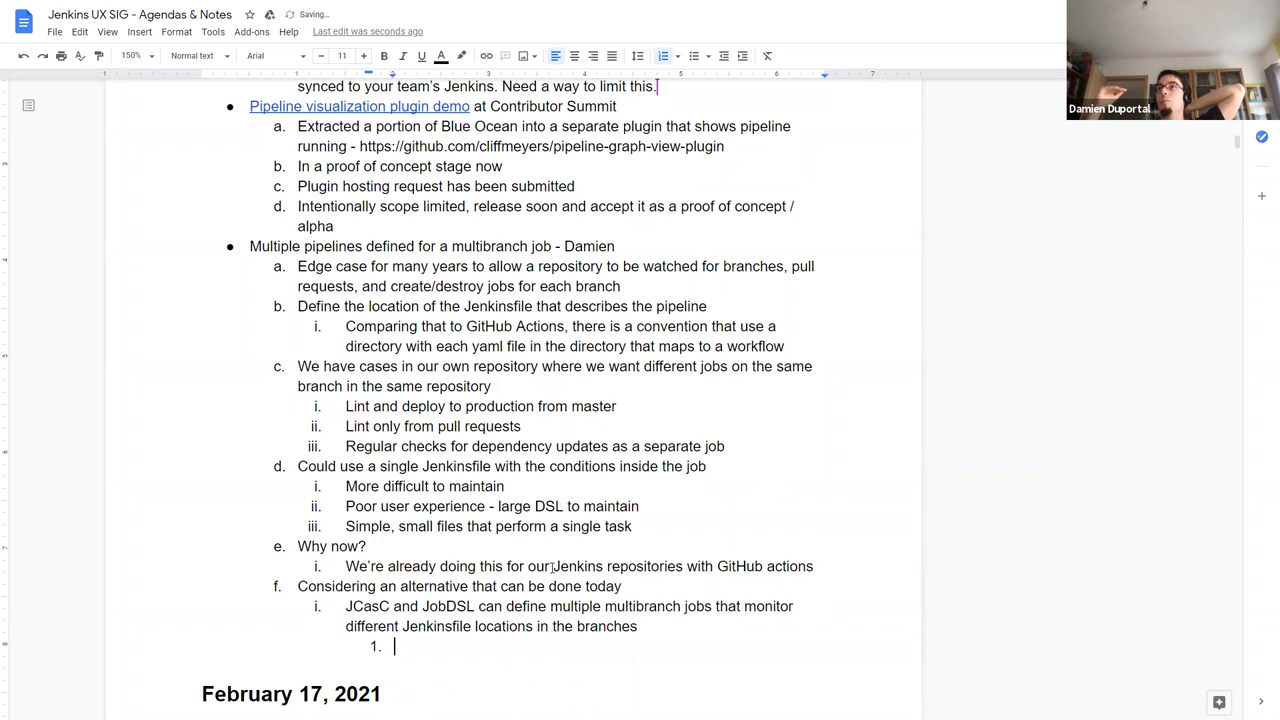
type("Relies on")
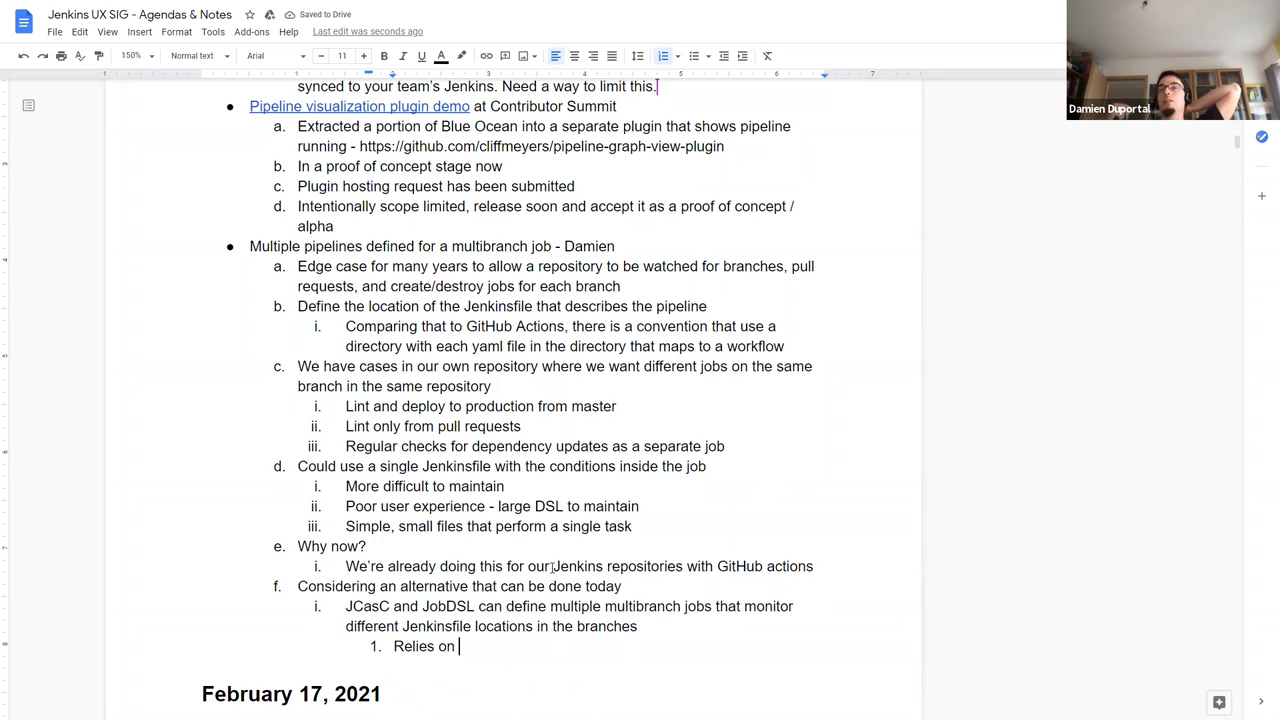
type("named lcaotion")
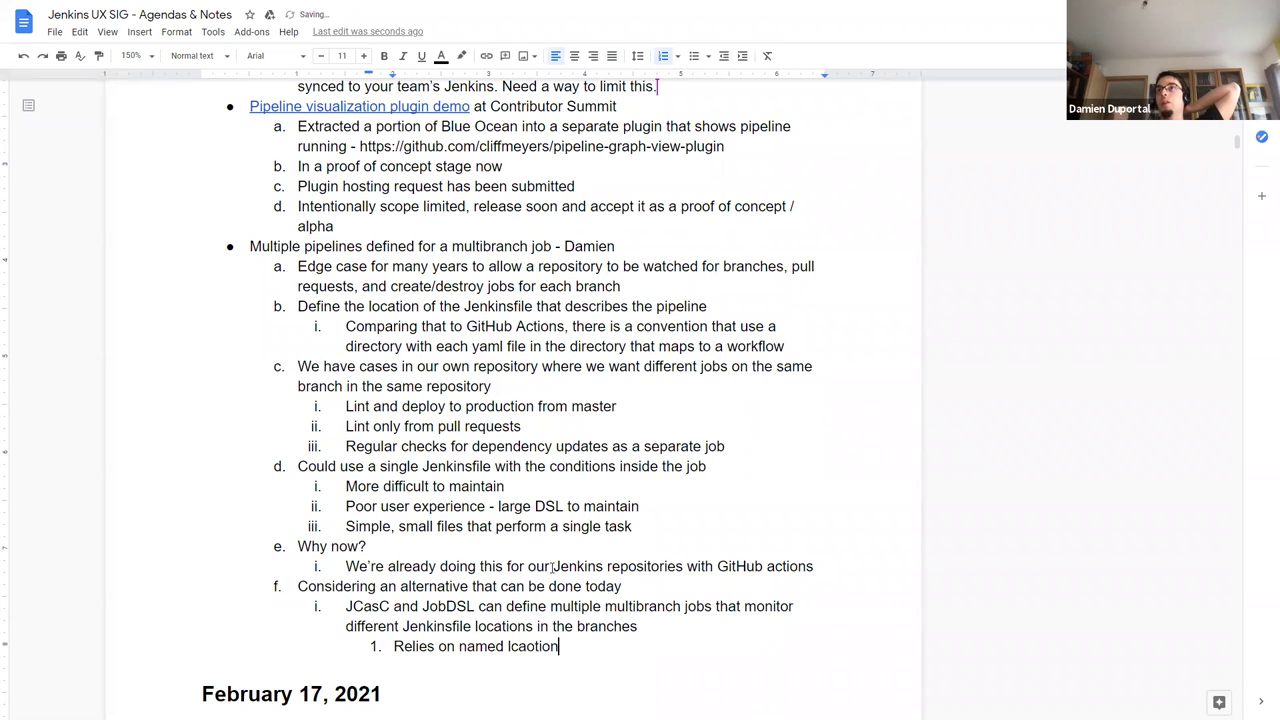
key("ctrl+BackSpace")
type("location of te")
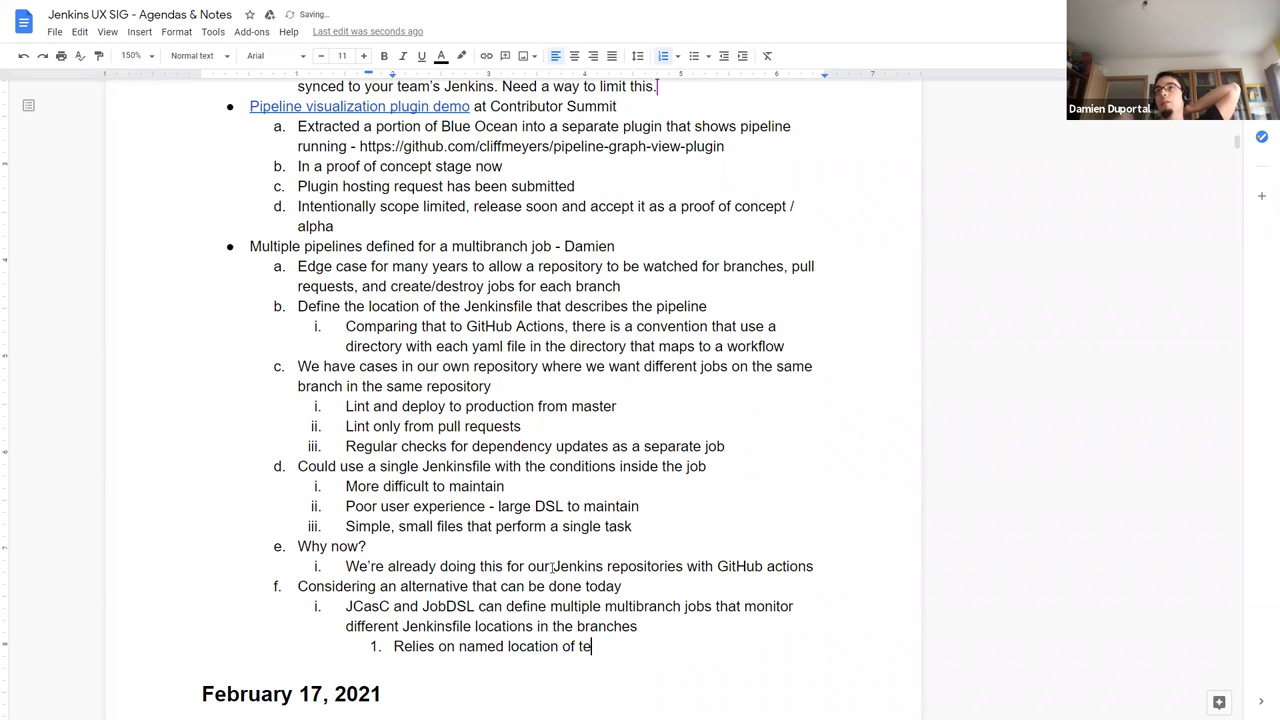
key("BackSpace")
type("he ")
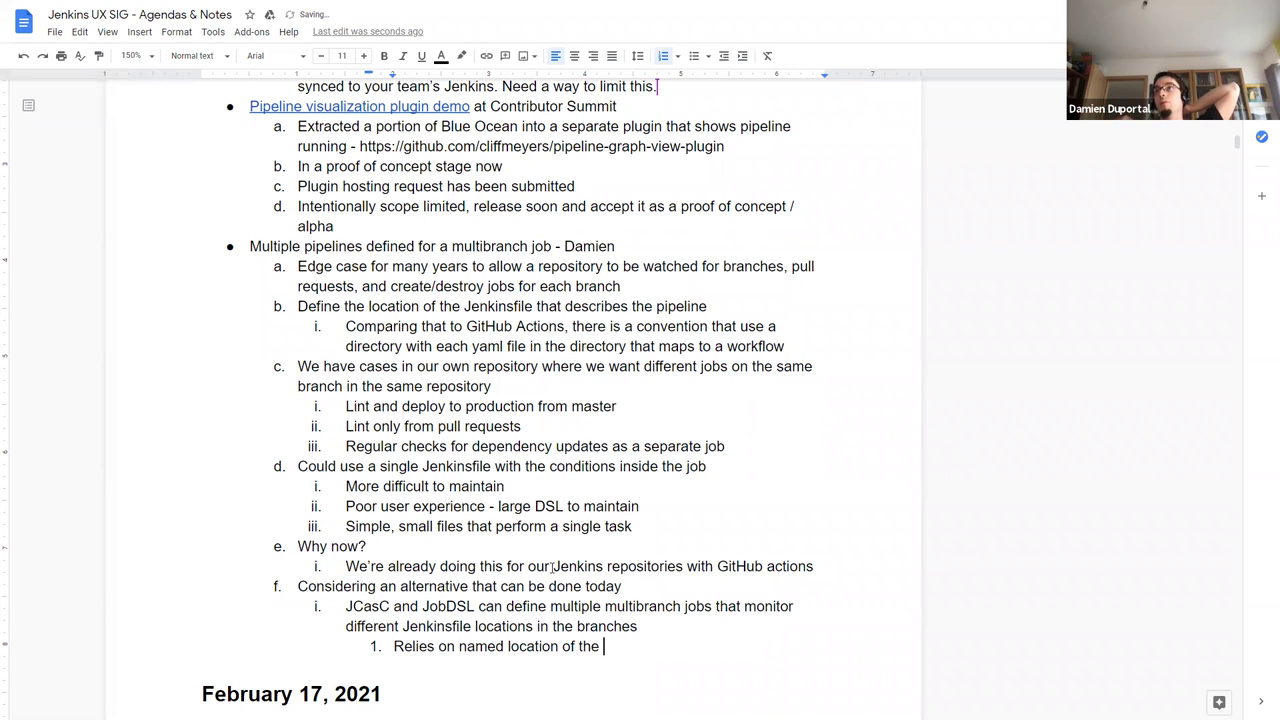
type("Jenkinsfile")
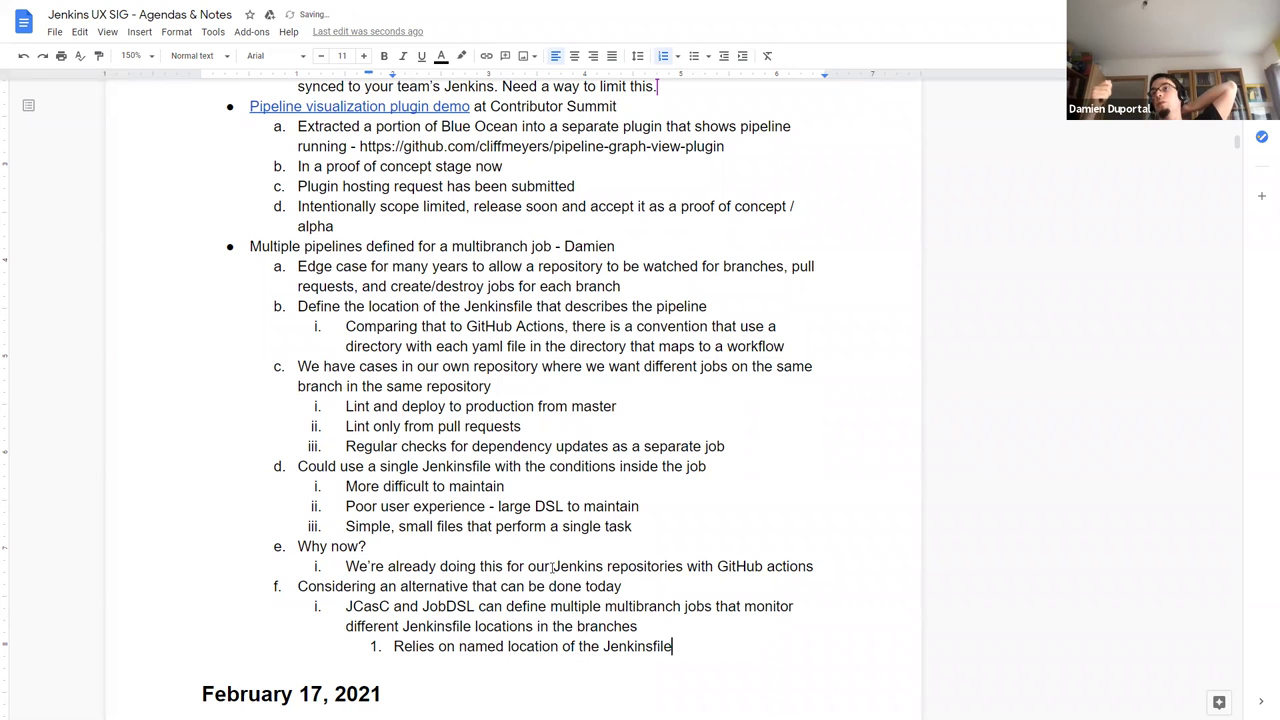
type(" in each of the s")
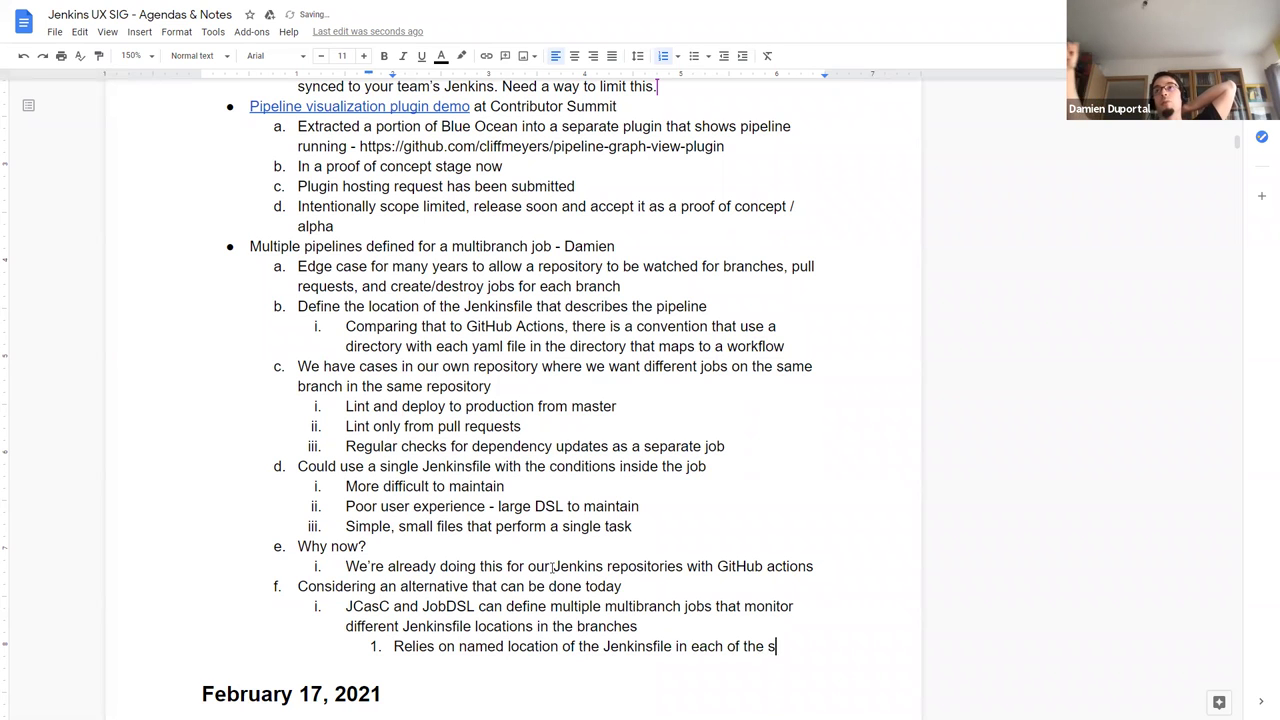
type("eed jobs")
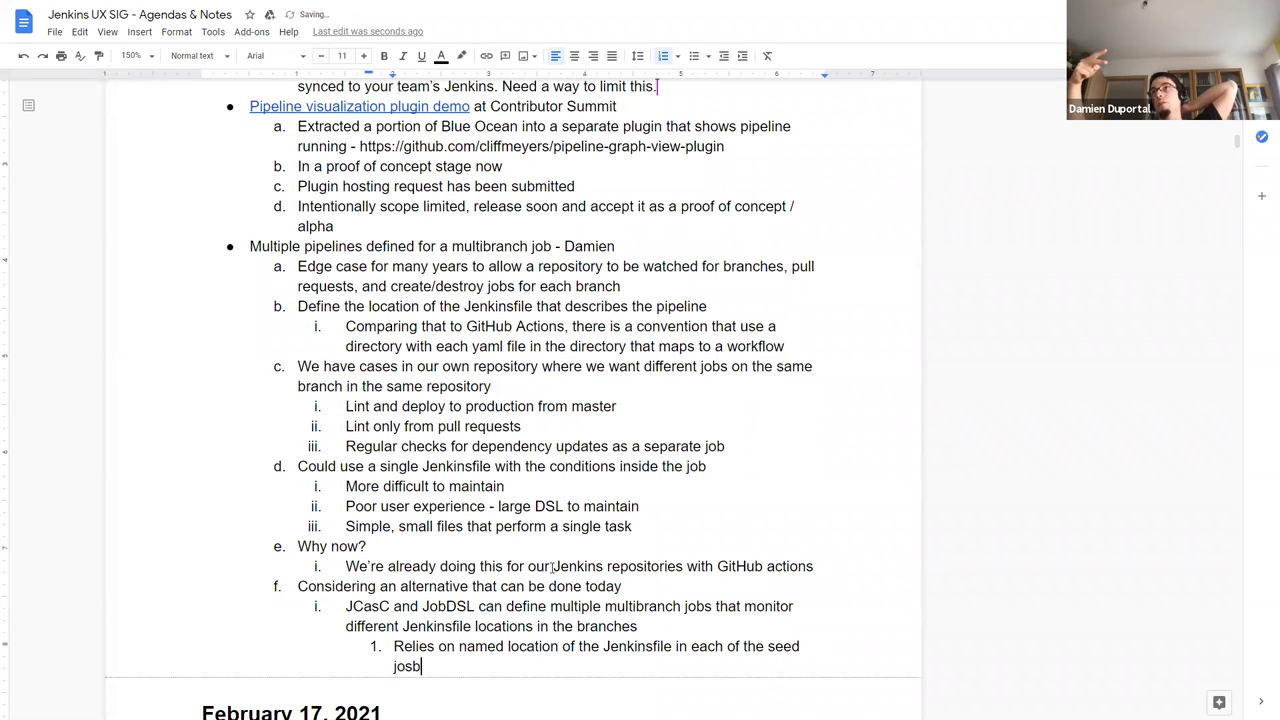
- Reword the end of the numbered point about the Jenkinsfile's named location to "in each seed job"
key("ctrl+BackSpace")
key("ctrl+BackSpace")
type("seed")
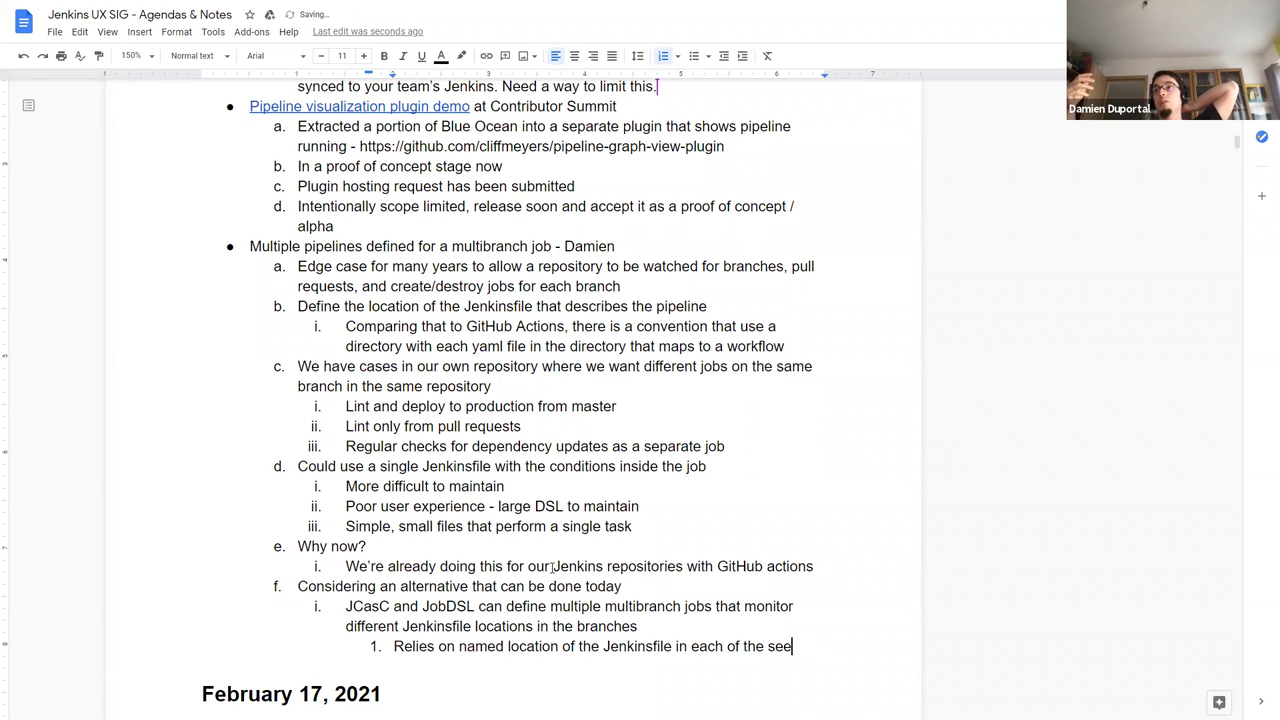
key("ctrl+Left")
key("ctrl+Left")
key("ctrl+shift+Left")
key("BackSpace")
key("ctrl+BackSpace")
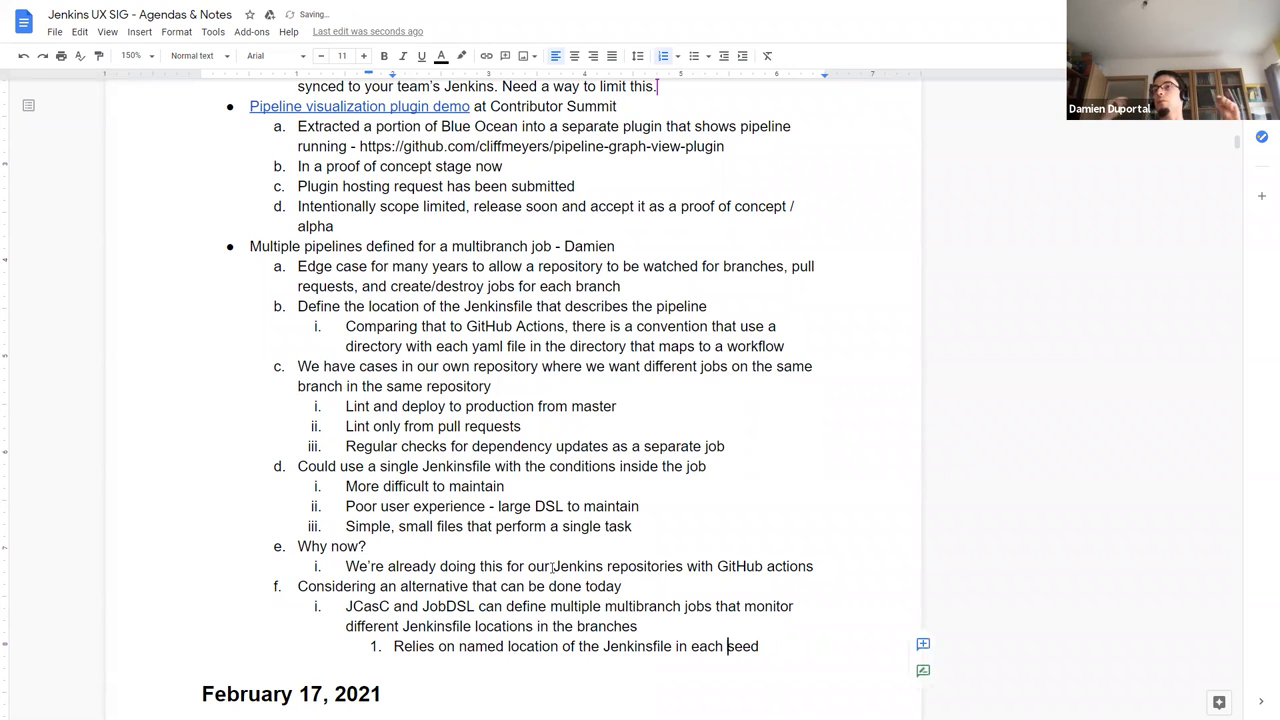
key("End")
type("job")
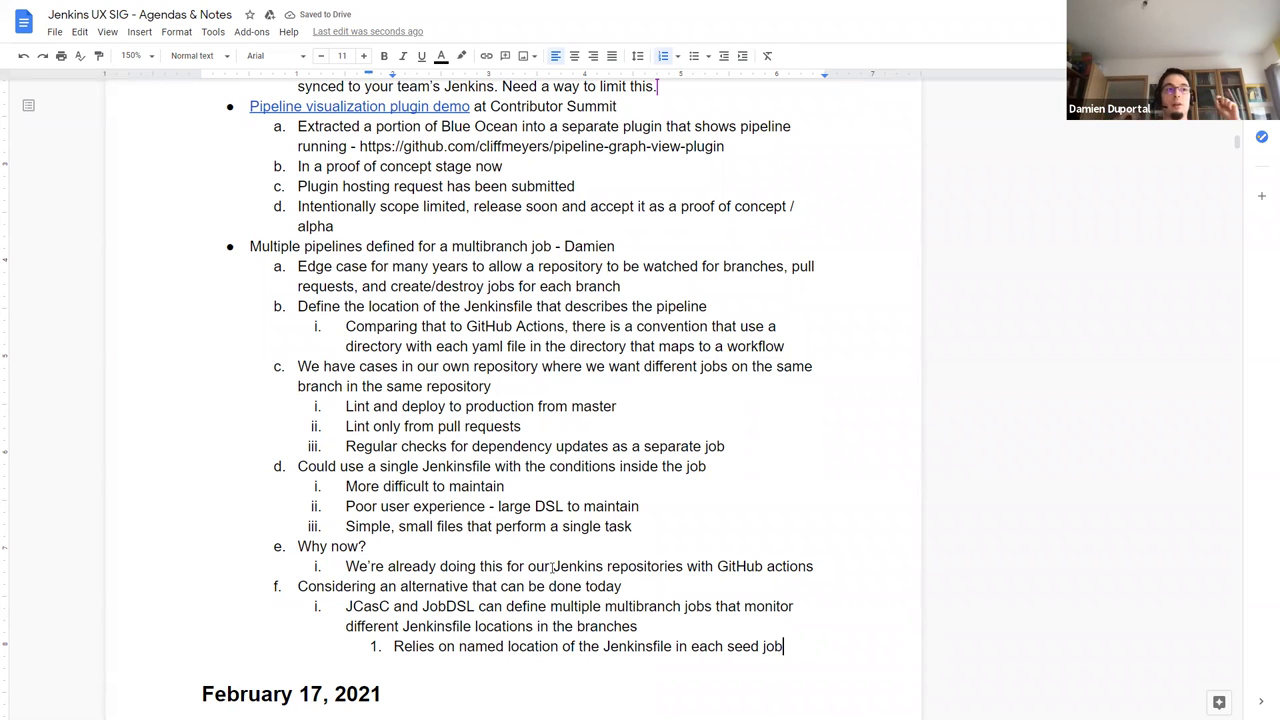
- Add an empty second note under the sixth multiple-pipelines sub-item and shorten that sub-item to "An alternative that can be done today"
key("Return")
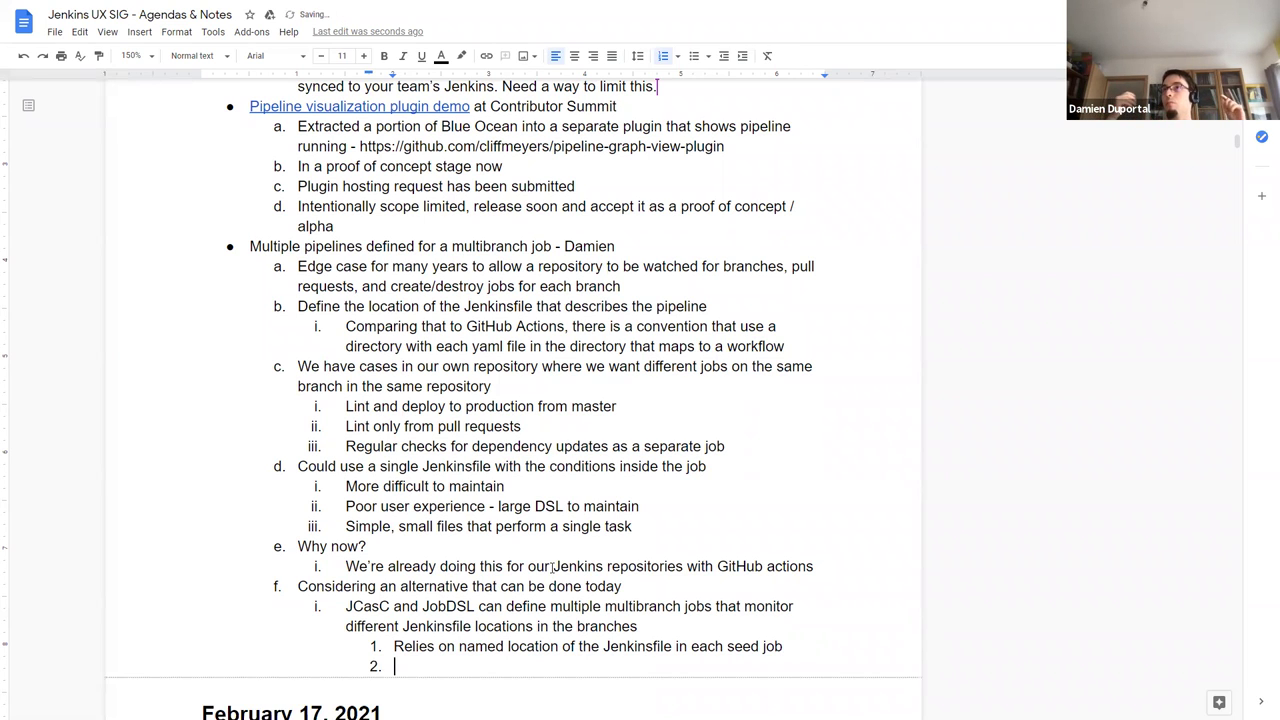
key("shift+Tab")
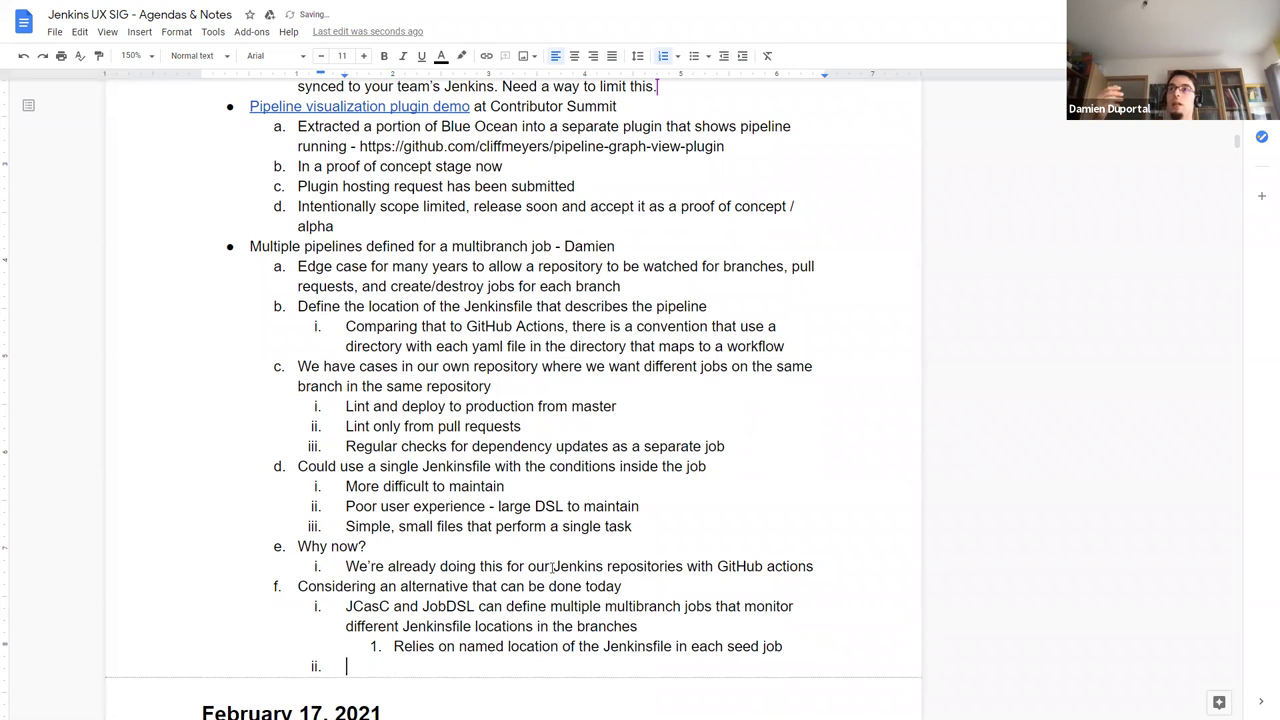
key("Up")
key("Up")
key("Up")
key("Up")
key("ctrl+Right")
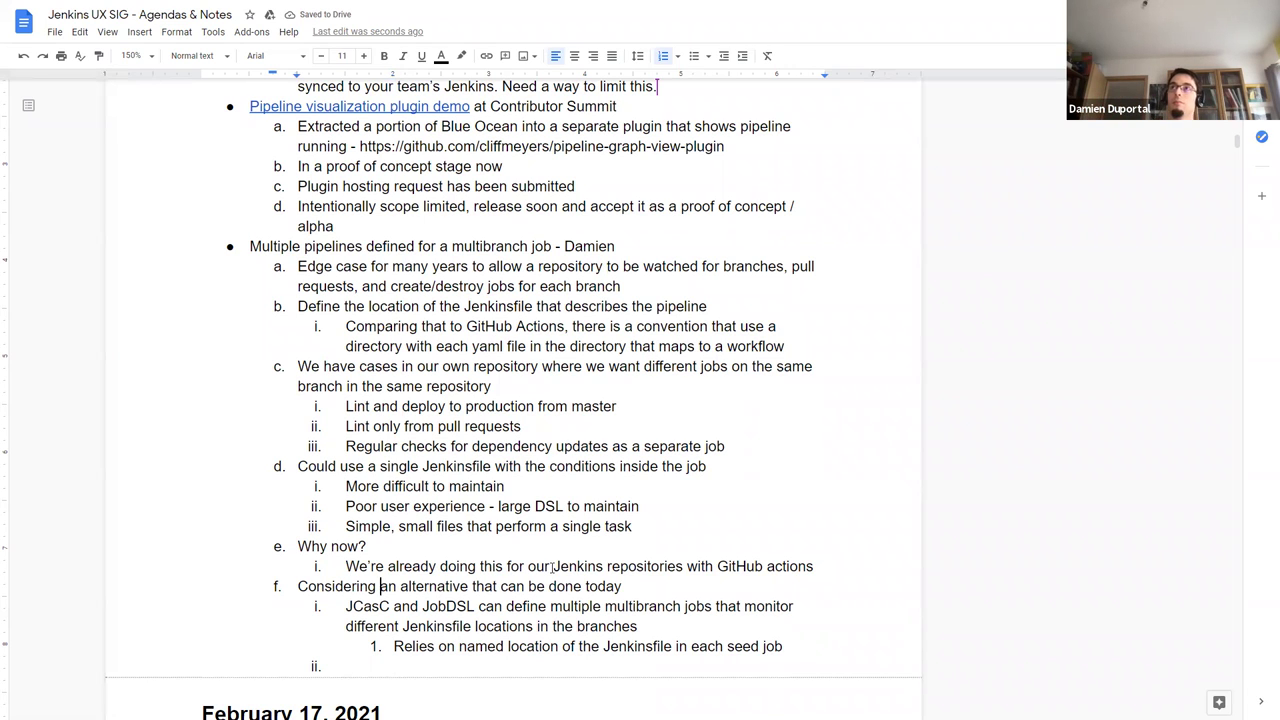
key("shift+Home")
type("A")
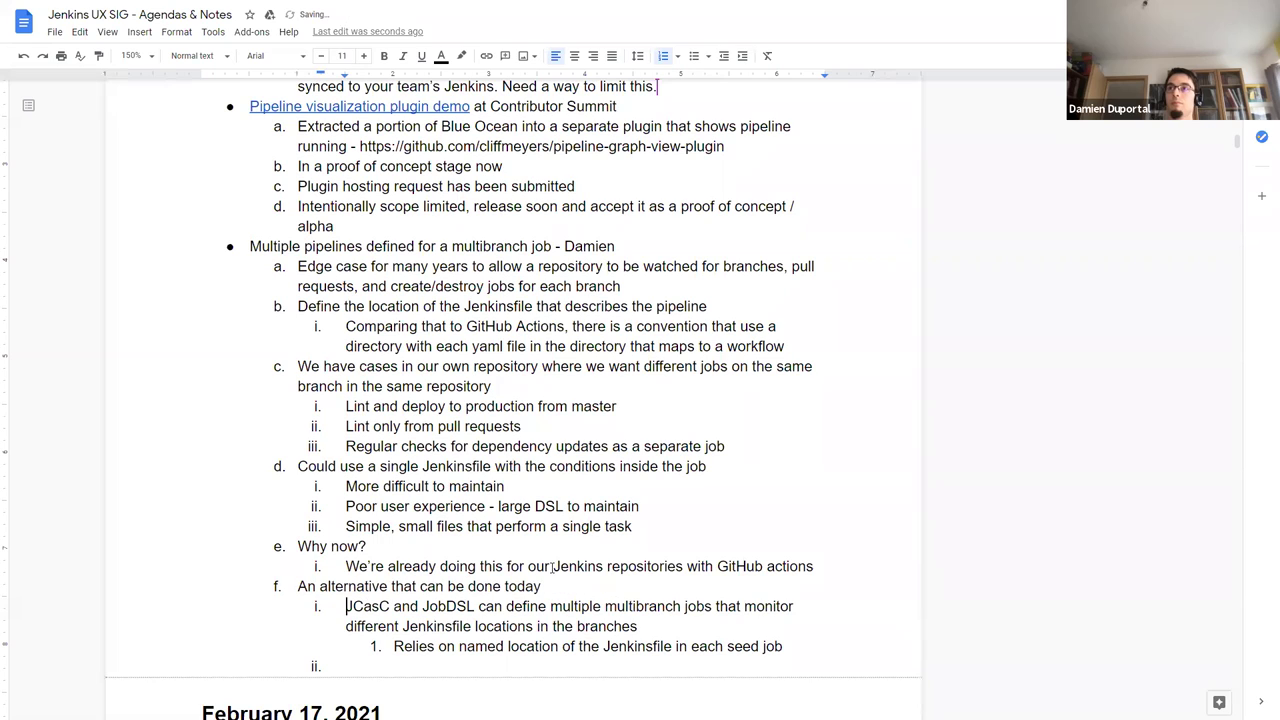
key("Down")
key("Down")
key("Down")
key("Down")
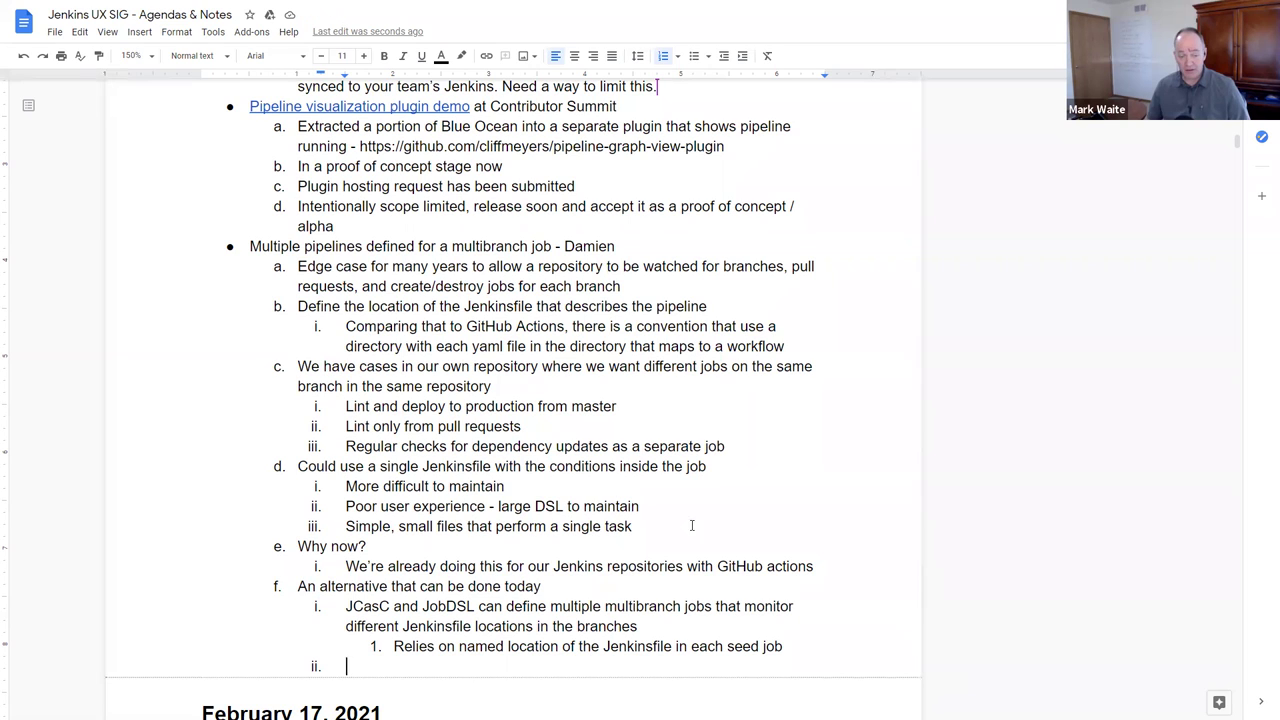
left_click(563, 589)
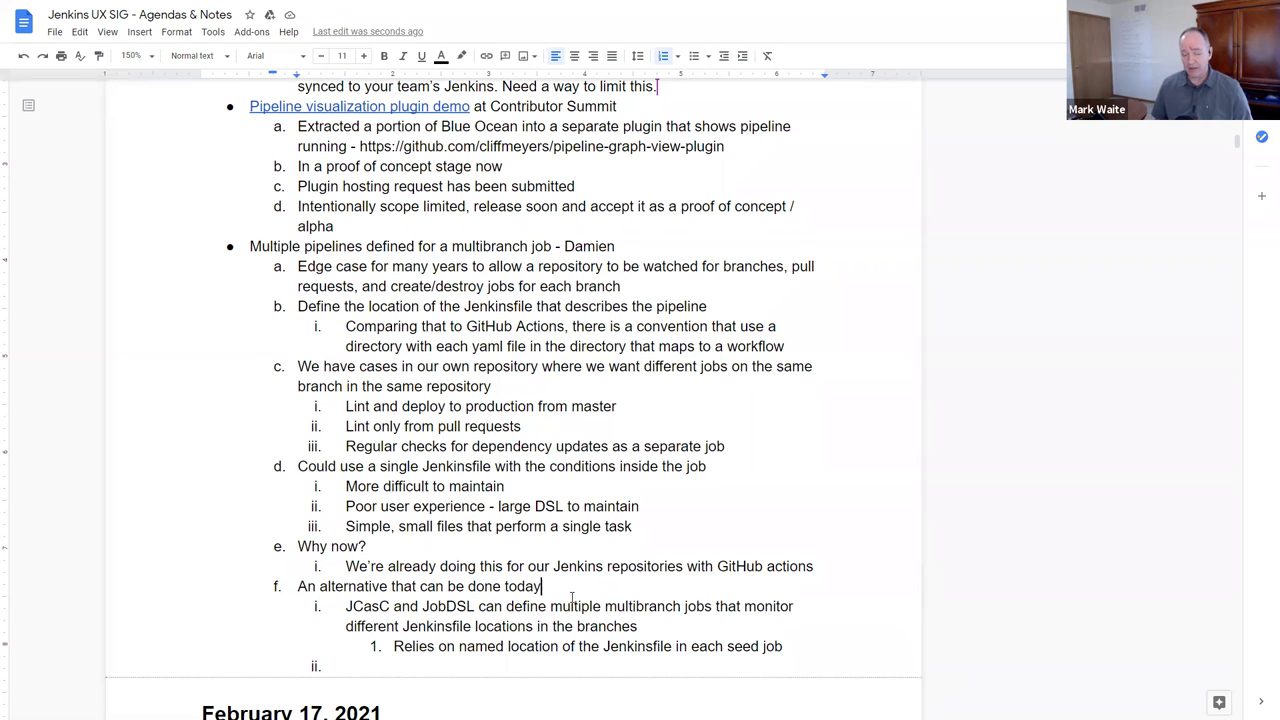
key("Home")
key("shift+Down")
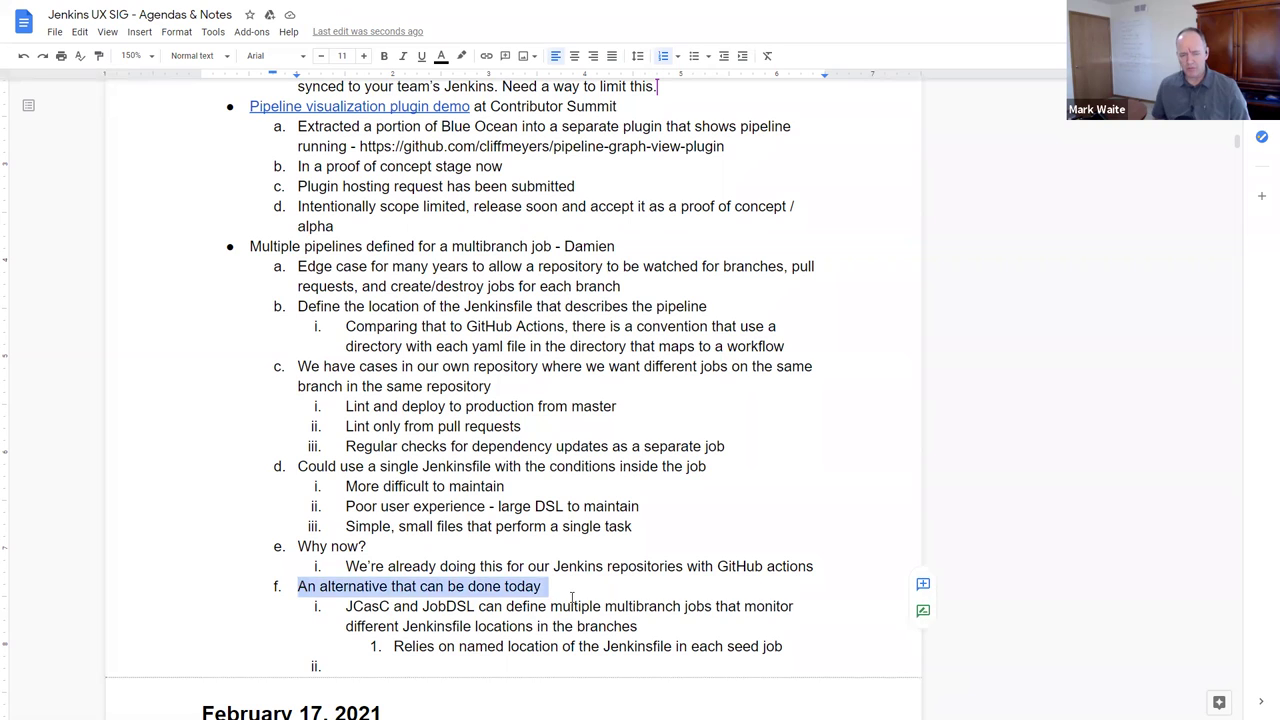
key("shift+Down")
key("Left")
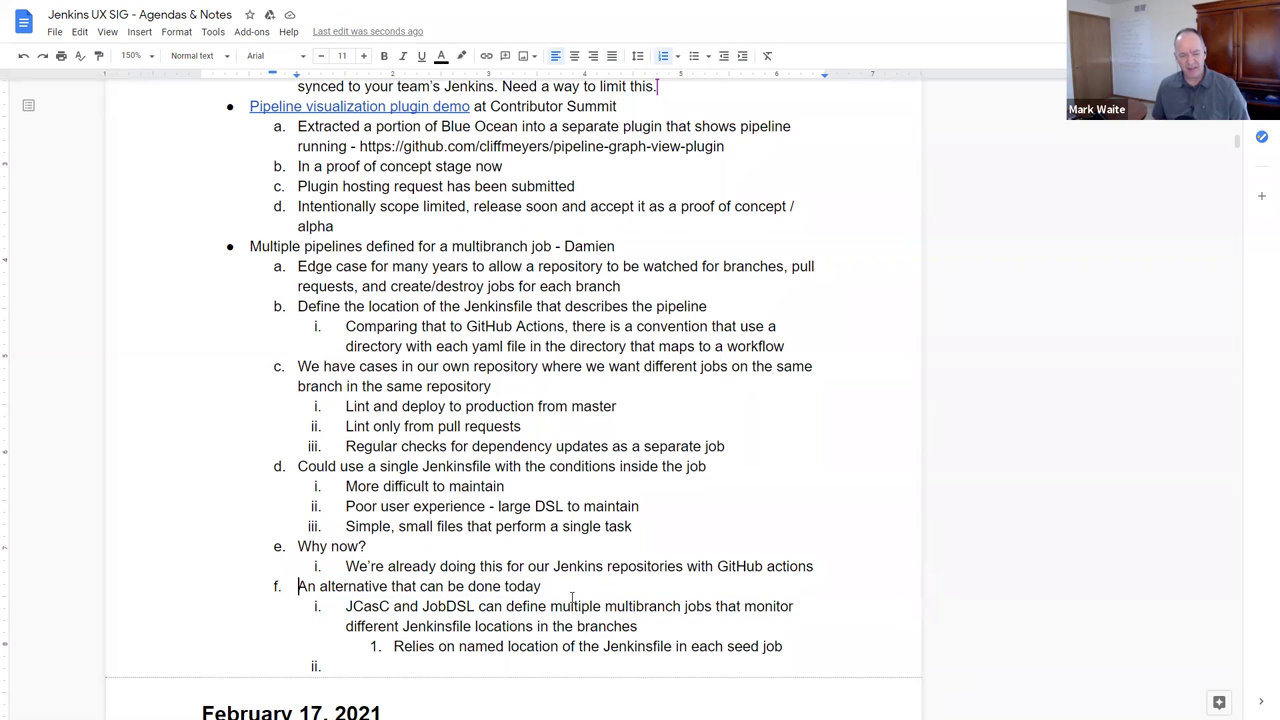
key("shift+Down")
key("shift+Down")
key("shift+Down")
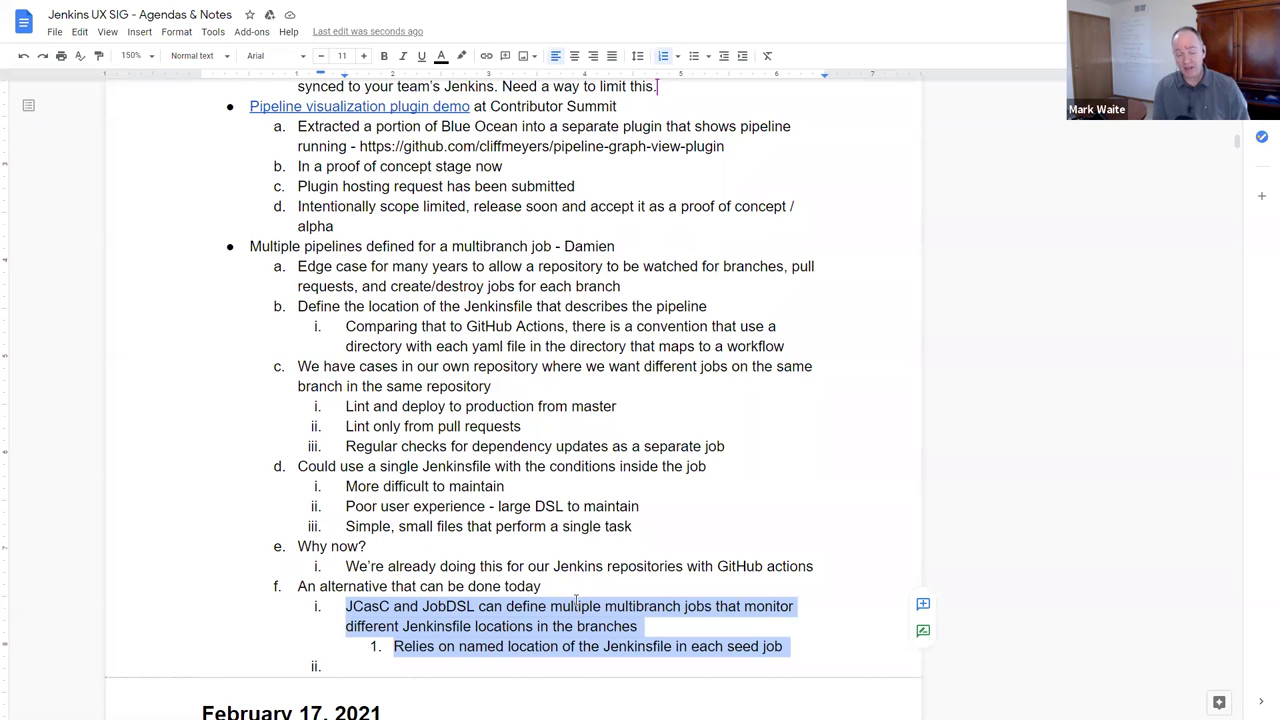
key("Right")
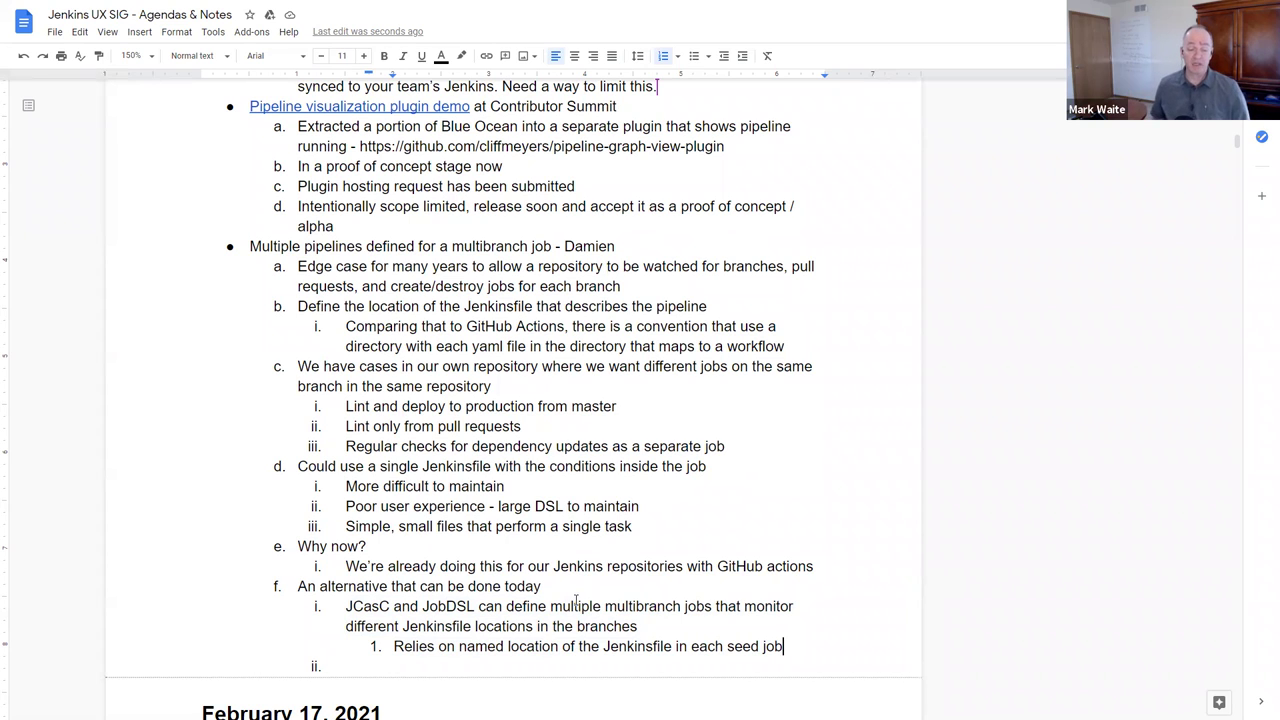
- Promote the empty second note under "An alternative that can be done today" to the seventh sub-item of the multiple-pipelines topic
key("Down")
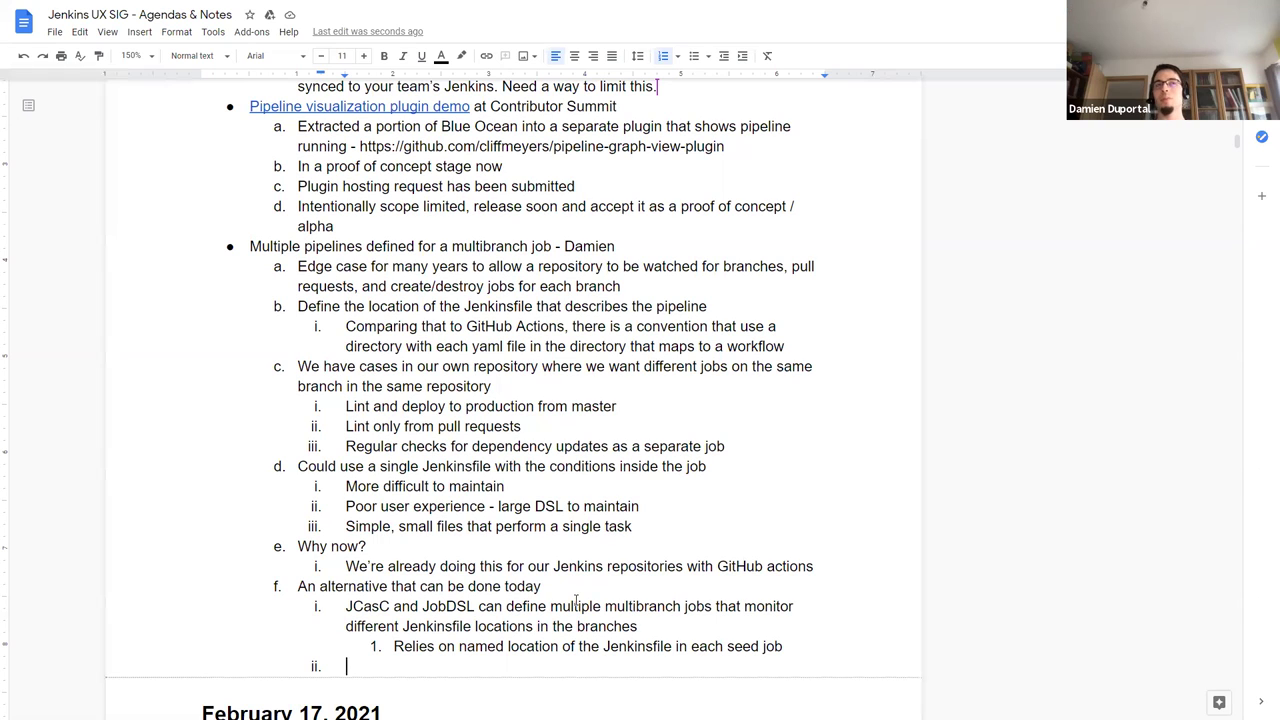
key("shift+Tab")
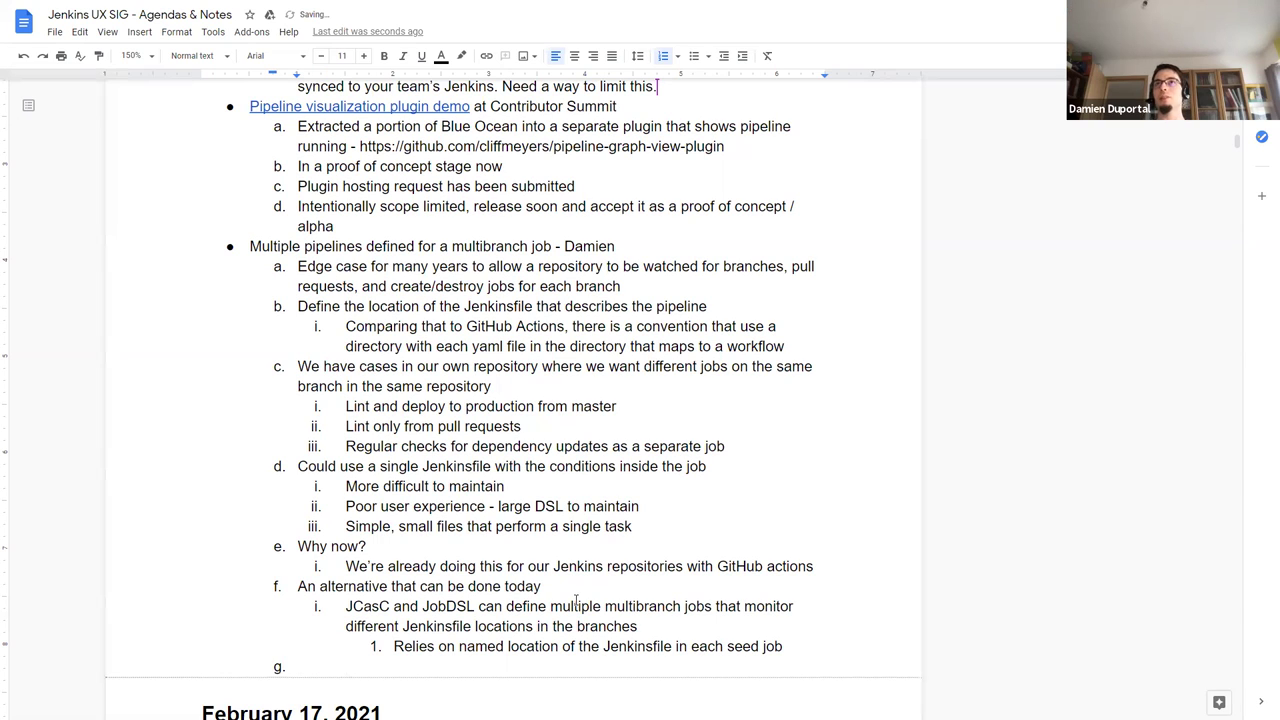
type("Topic")
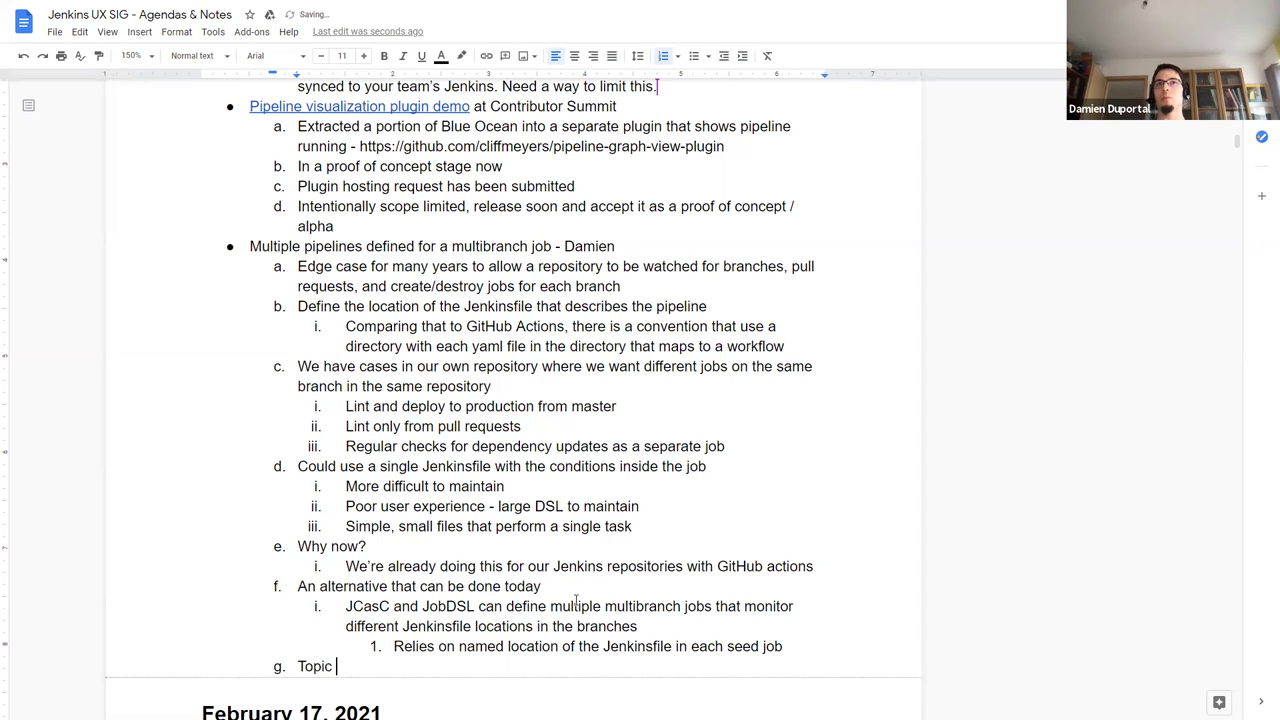
type(" for")
key("BackSpace")
key("BackSpace")
key("BackSpace")
key("BackSpace")
key("BackSpace")
key("BackSpace")
key("BackSpace")
key("BackSpace")
key("BackSpace")
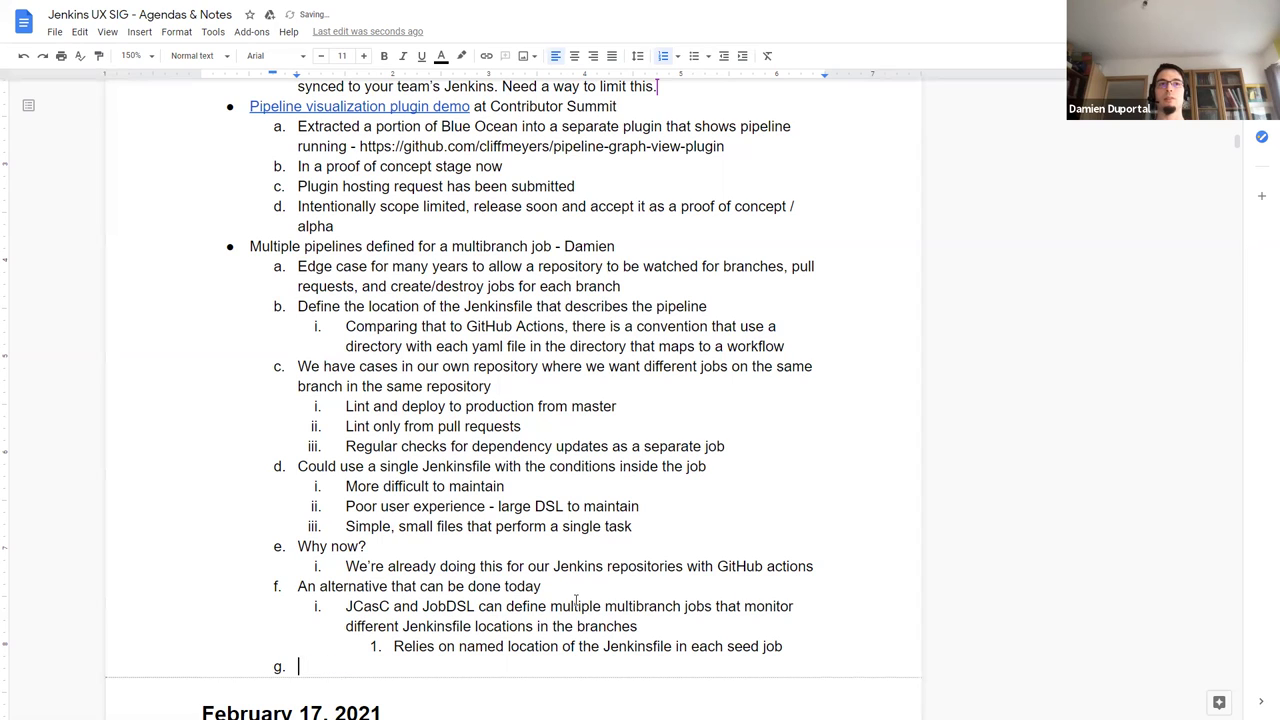
- Fill the seventh multiple-pipelines sub-item with "Topic for Pipeline Authoring SIG to see what alternative solutions could be considered"
type("Topic for Pipe")
key("BackSpace")
key("BackSpace")
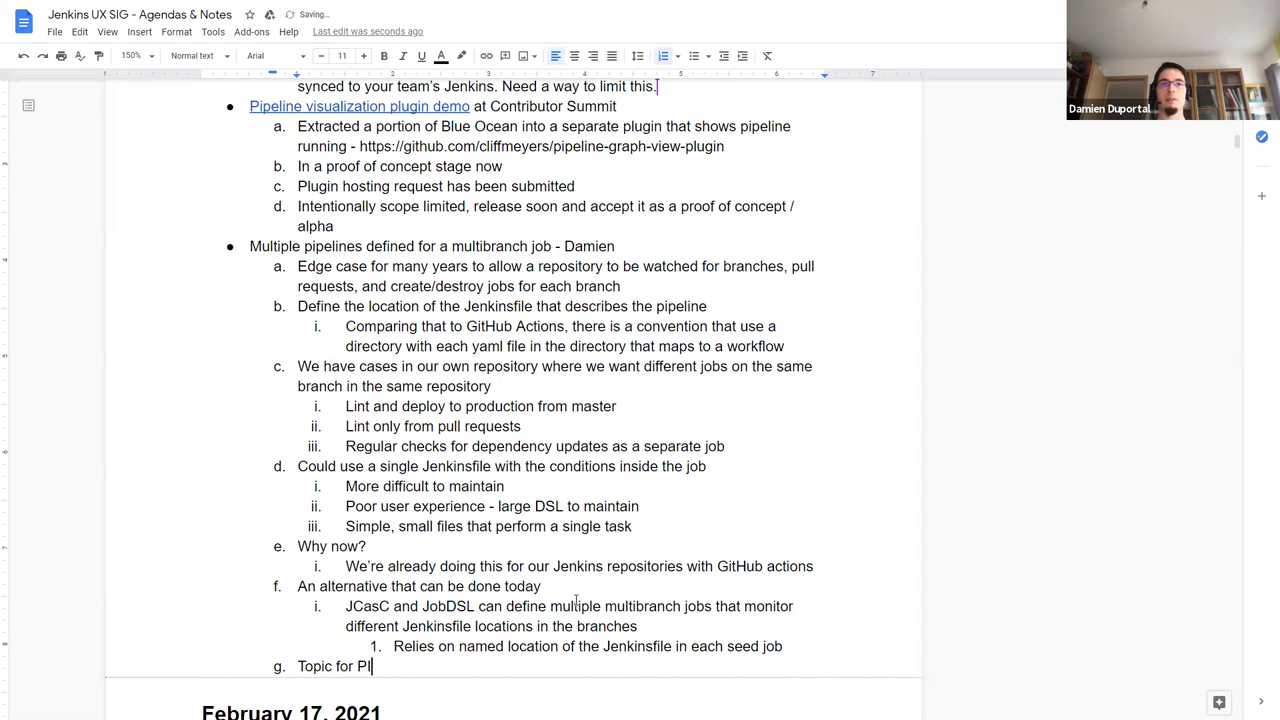
key("BackSpace")
type("ipeline Autho")
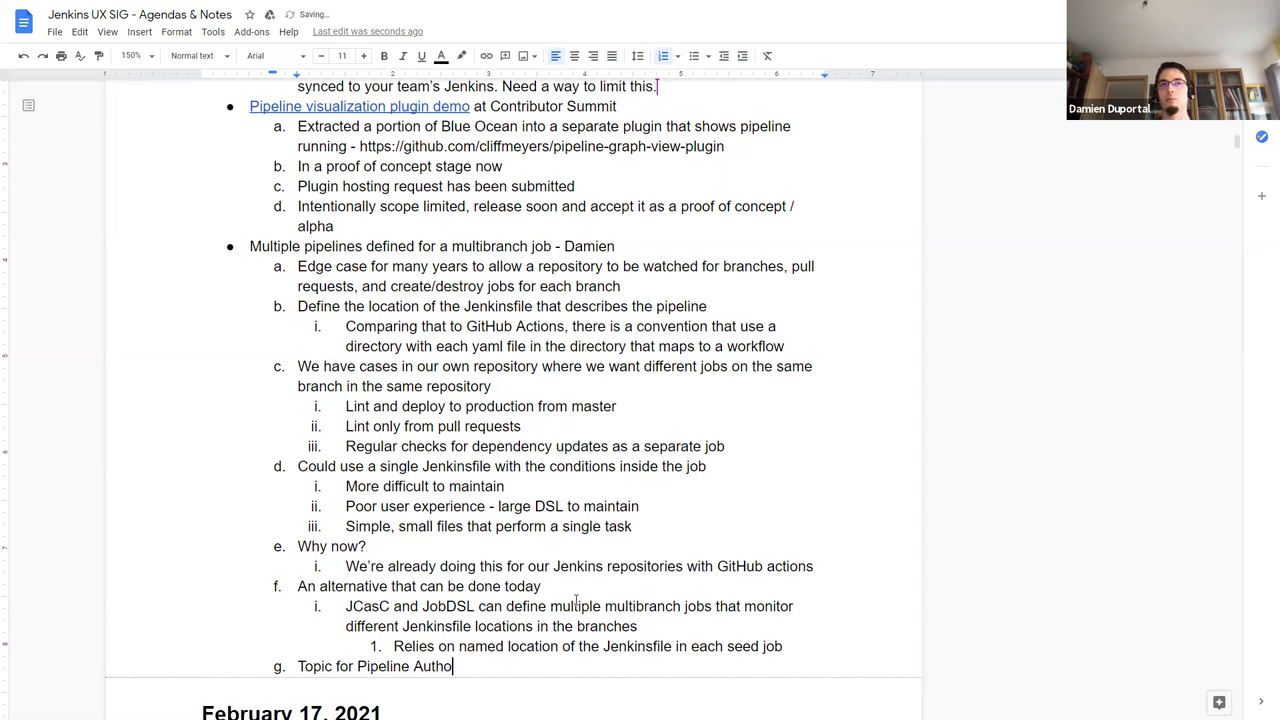
type("ring SIG to s")
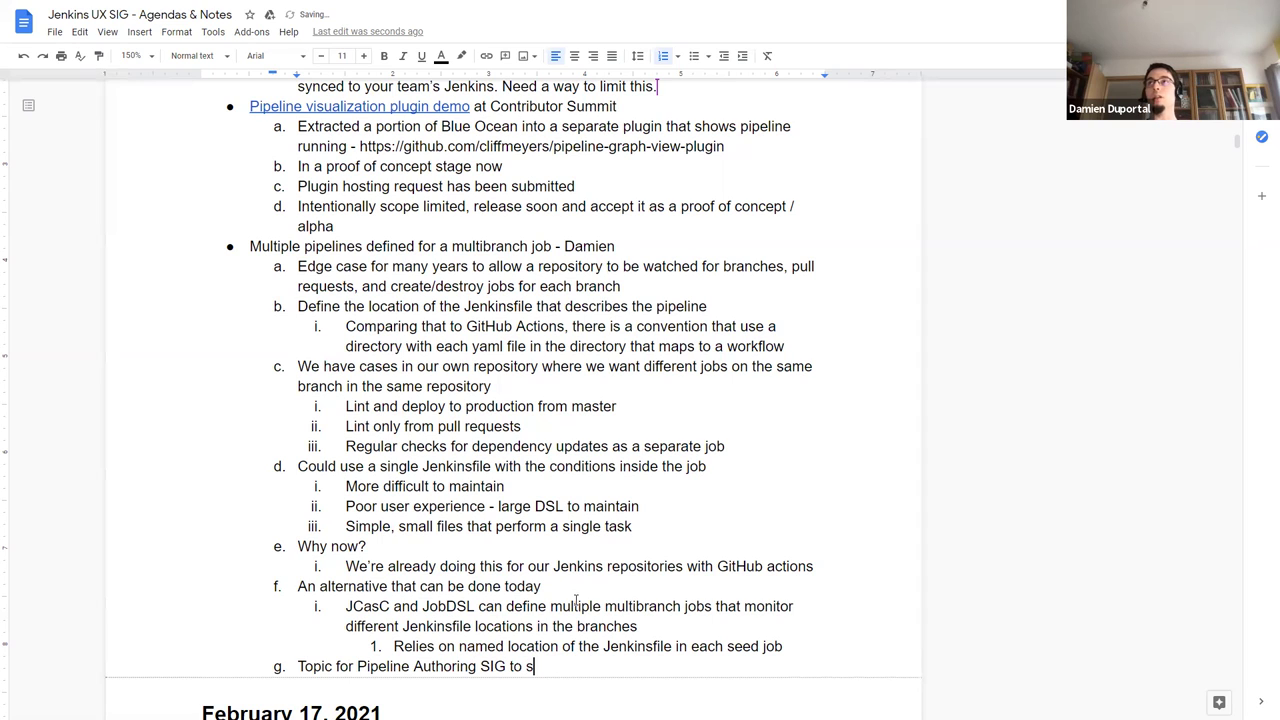
type("ee")
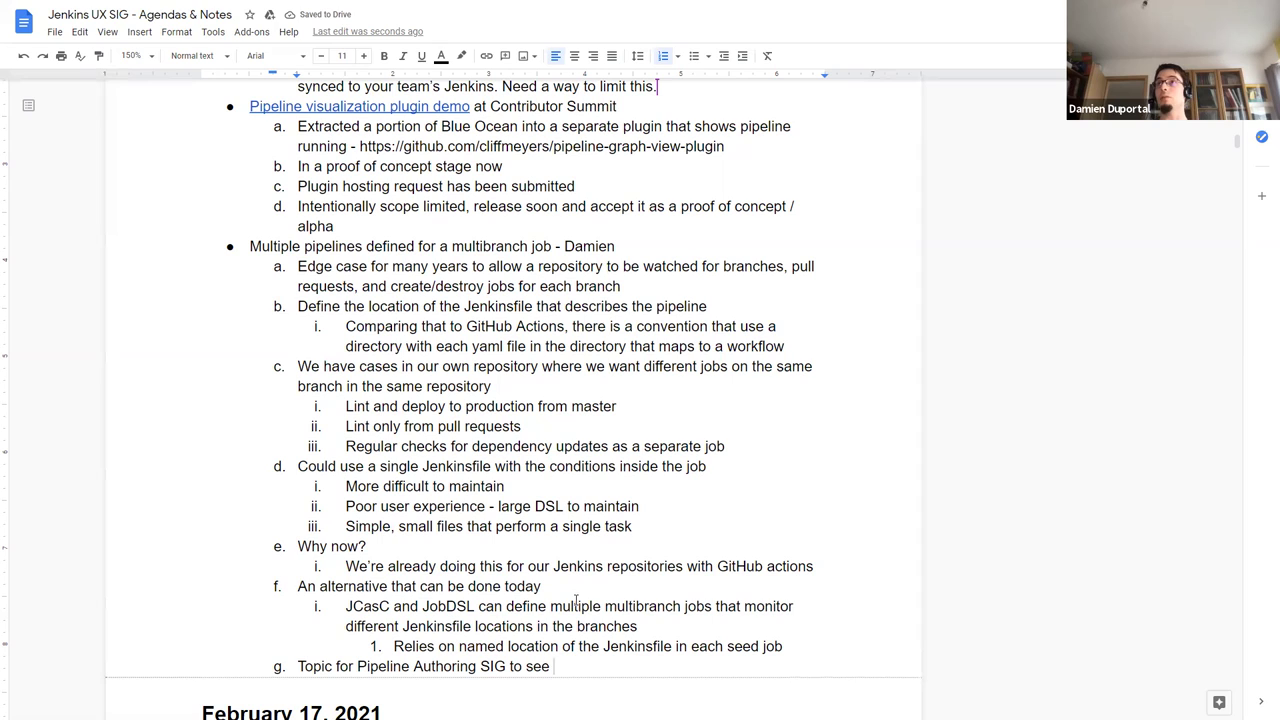
type(" what a")
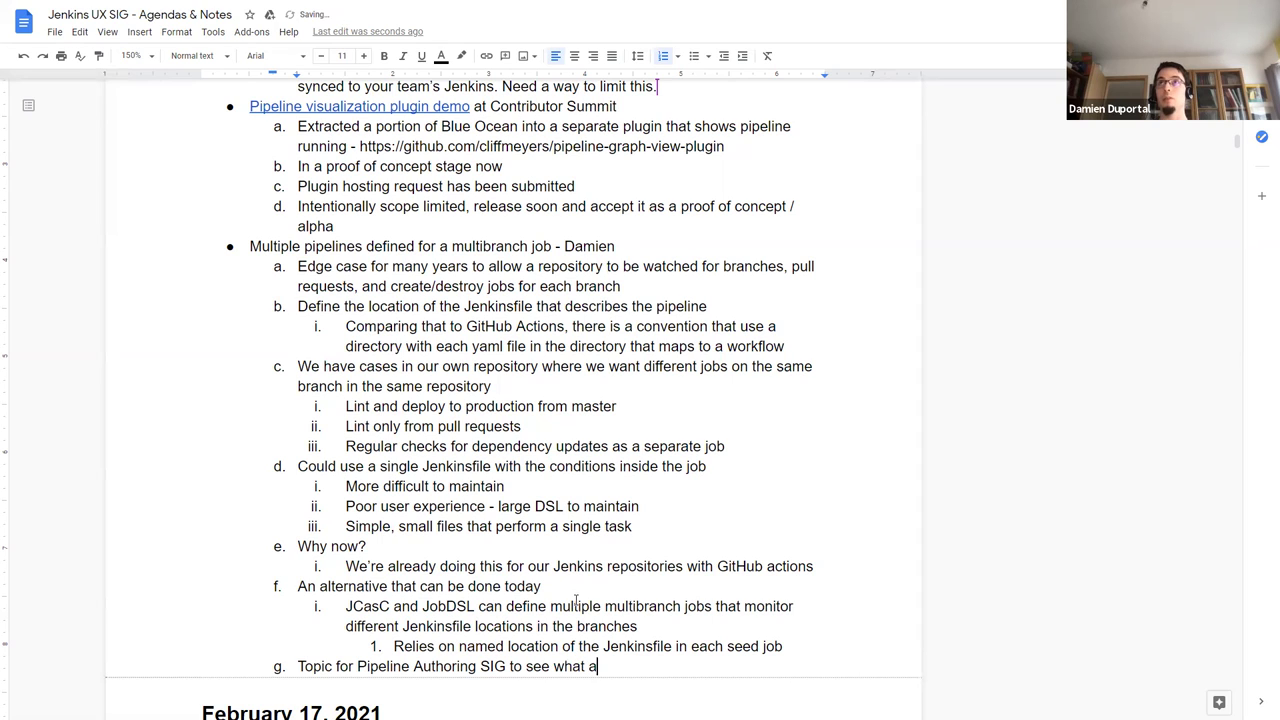
type("lternative ")
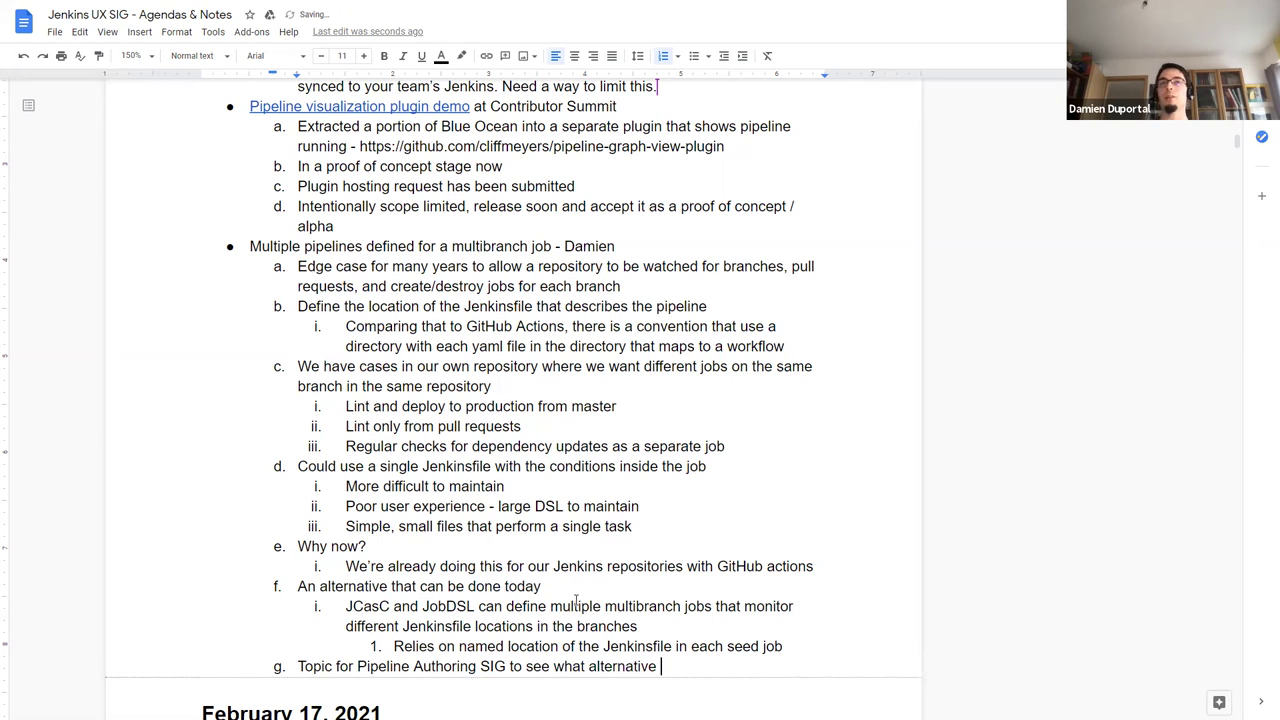
type("soluti")
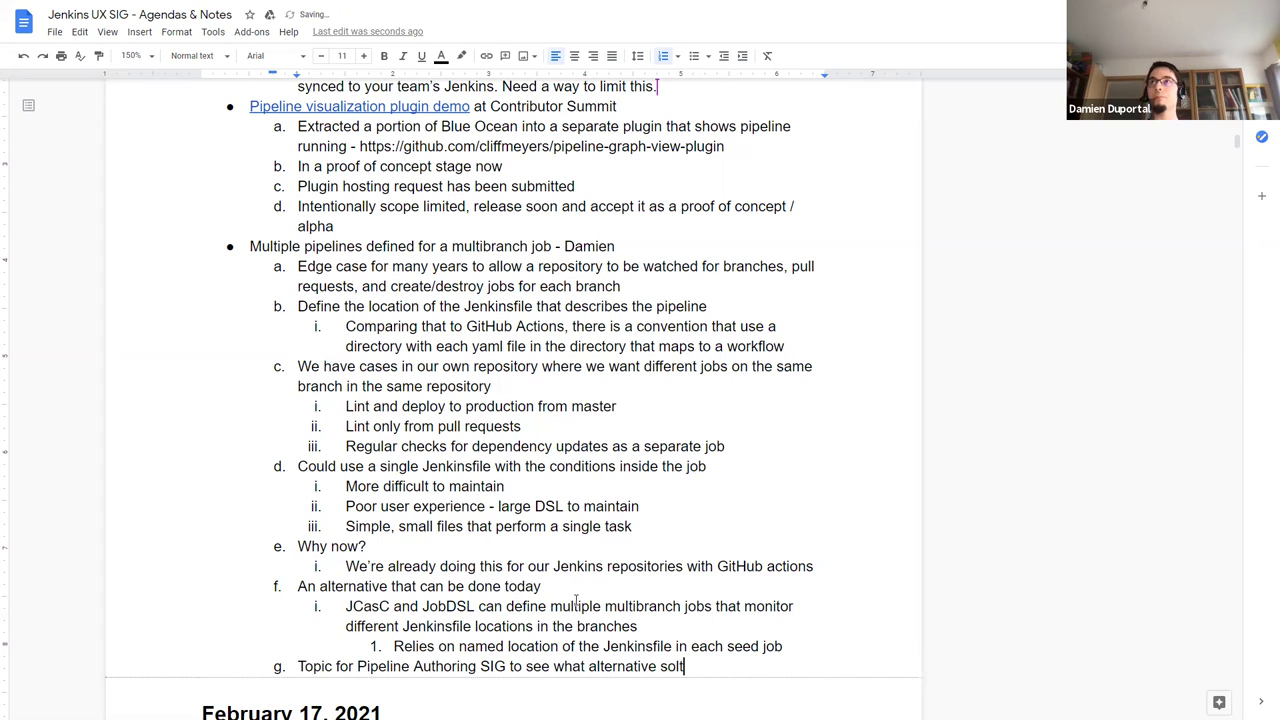
key("BackSpace")
key("BackSpace")
key("BackSpace")
type("utions ")
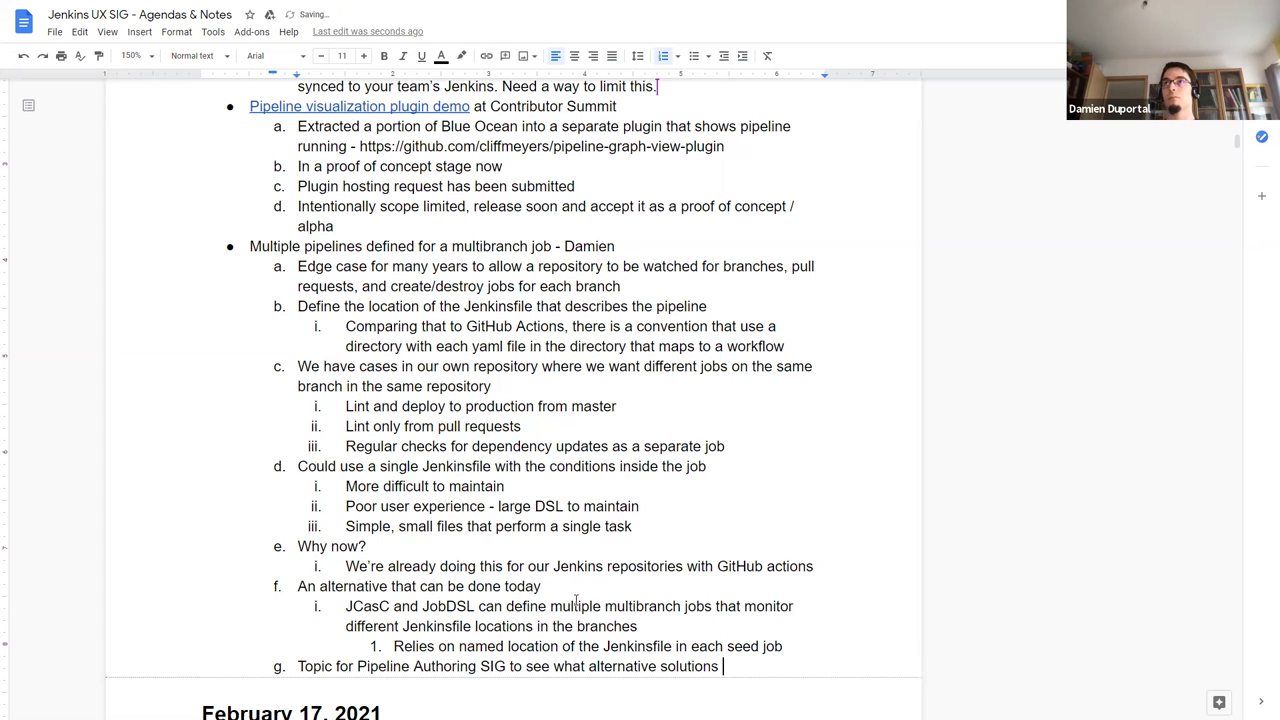
type("could be co")
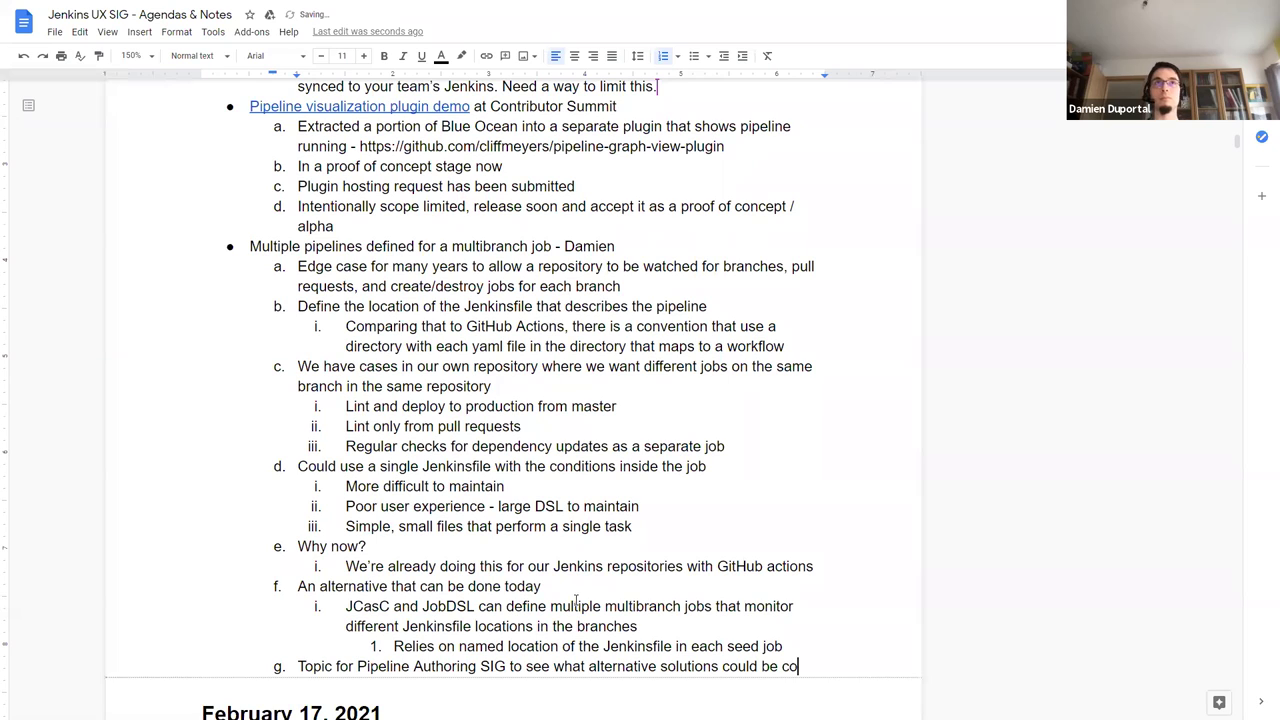
type("nsidered")
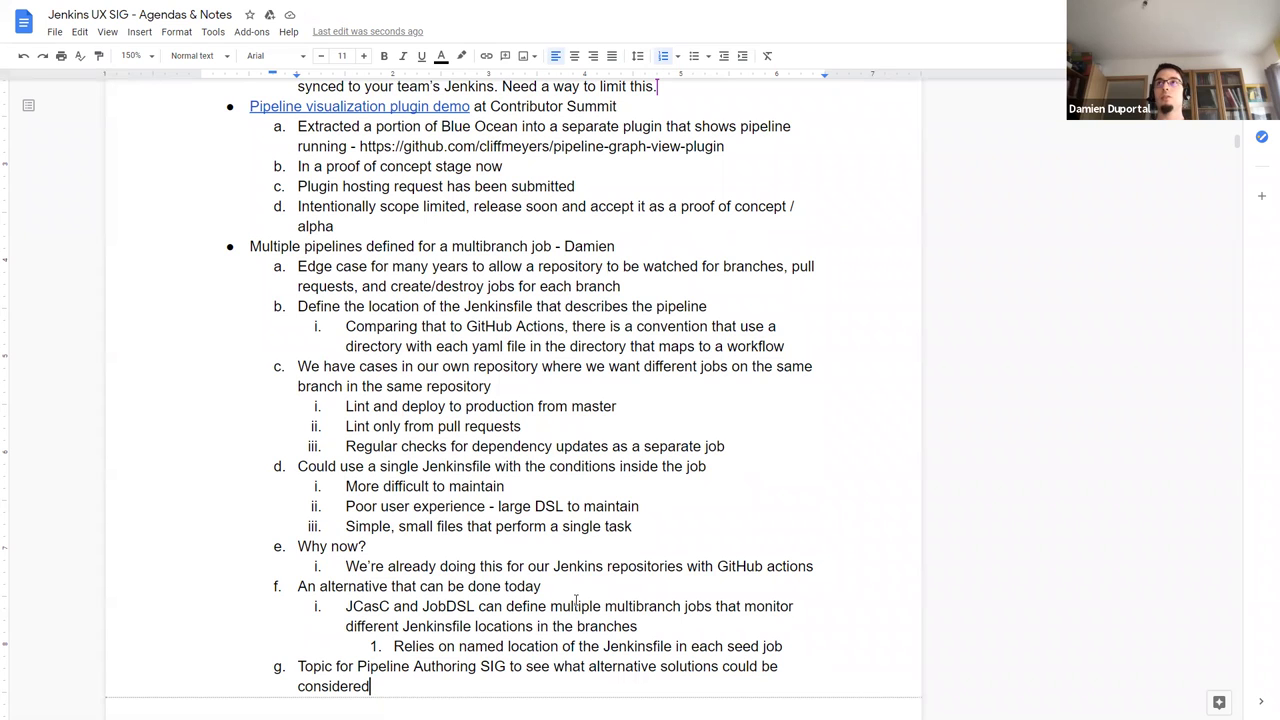
- Shorten the seventh sub-item to "Topic for Pipeline Authoring SIG to see alternative solutions"
key("ctrl+Left")
key("ctrl+Left")
key("ctrl+Left")
key("ctrl+Left")
key("ctrl+Left")
key("ctrl+shift+Left")
key("BackSpace")
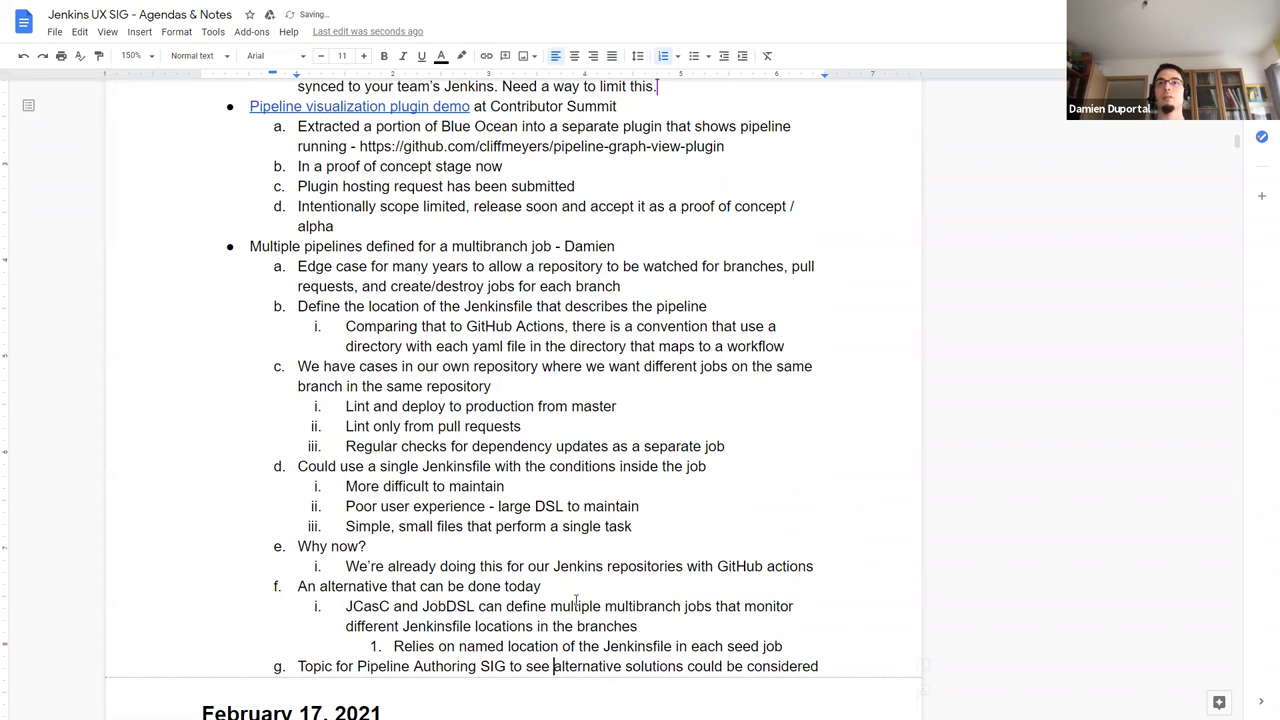
key("End")
key("ctrl+shift+Left")
key("ctrl+shift+Left")
key("ctrl+shift+Left")
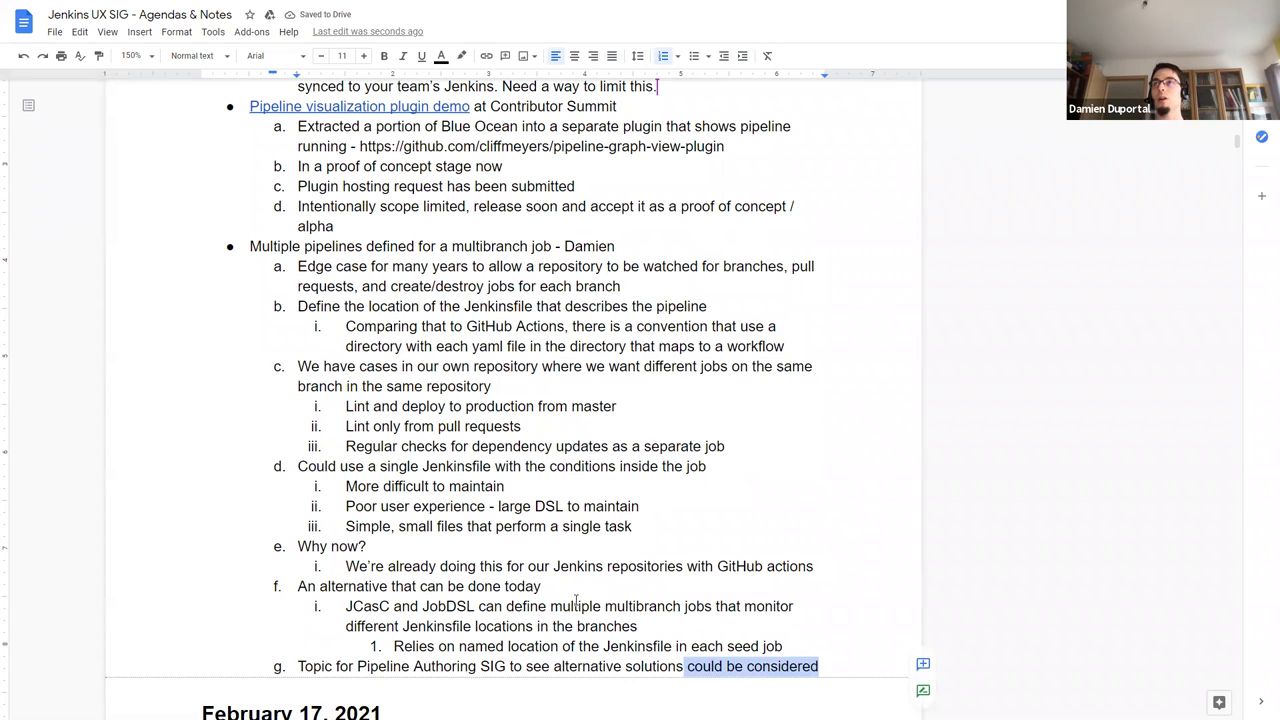
key("BackSpace")
- Nest a note reading "Part of pipeline itself" under the Pipeline Authoring SIG sub-item
key("Return")
key("Tab")
type("P")
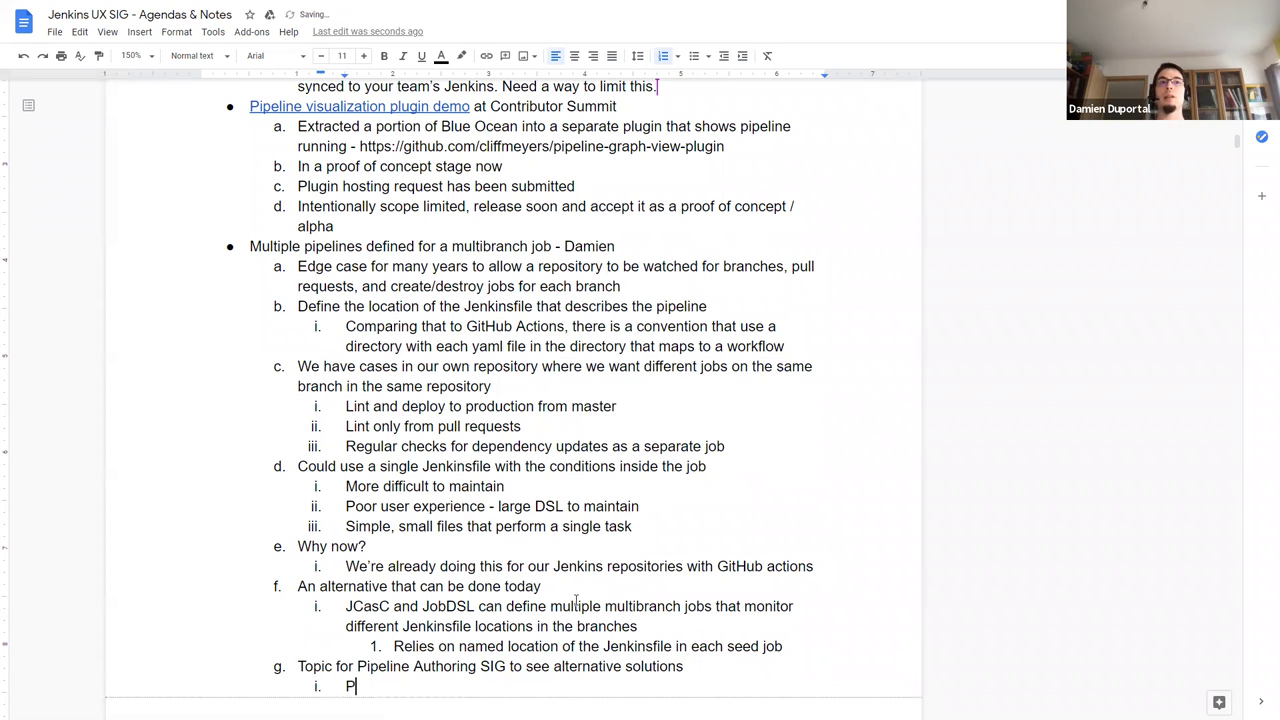
type("art of piel")
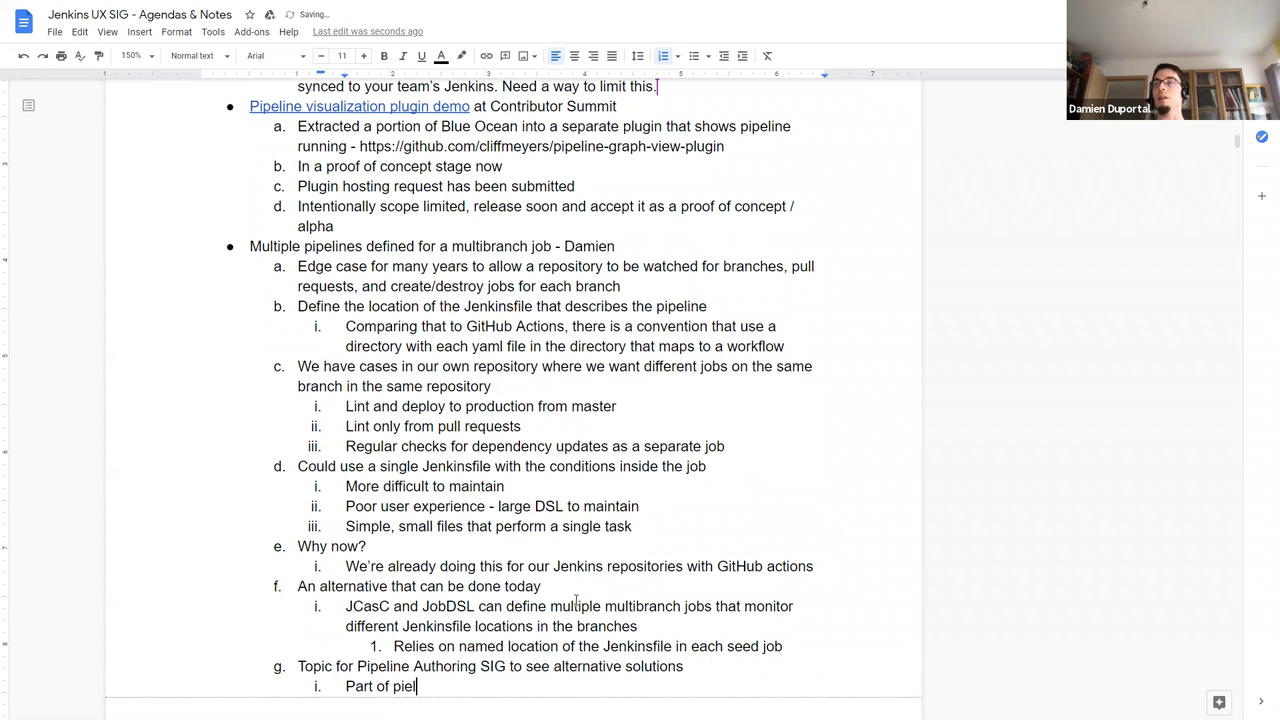
key("BackSpace")
key("BackSpace")
type("peline i")
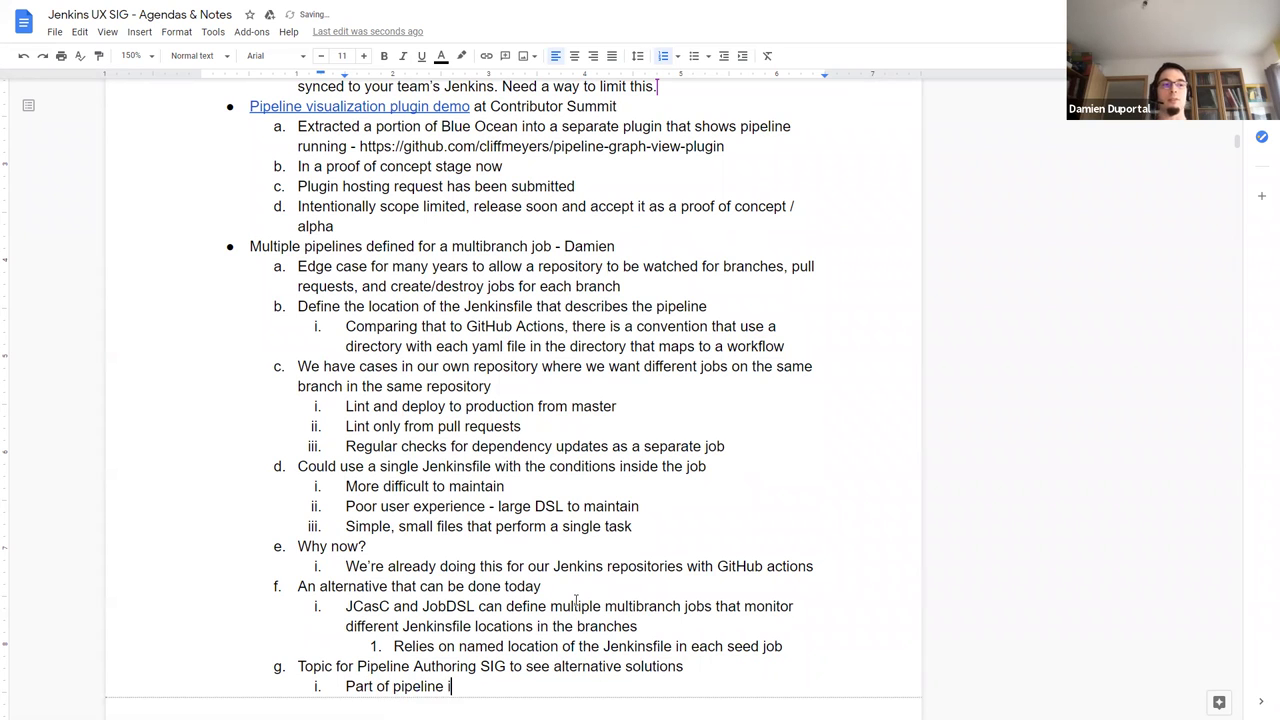
type("tself")
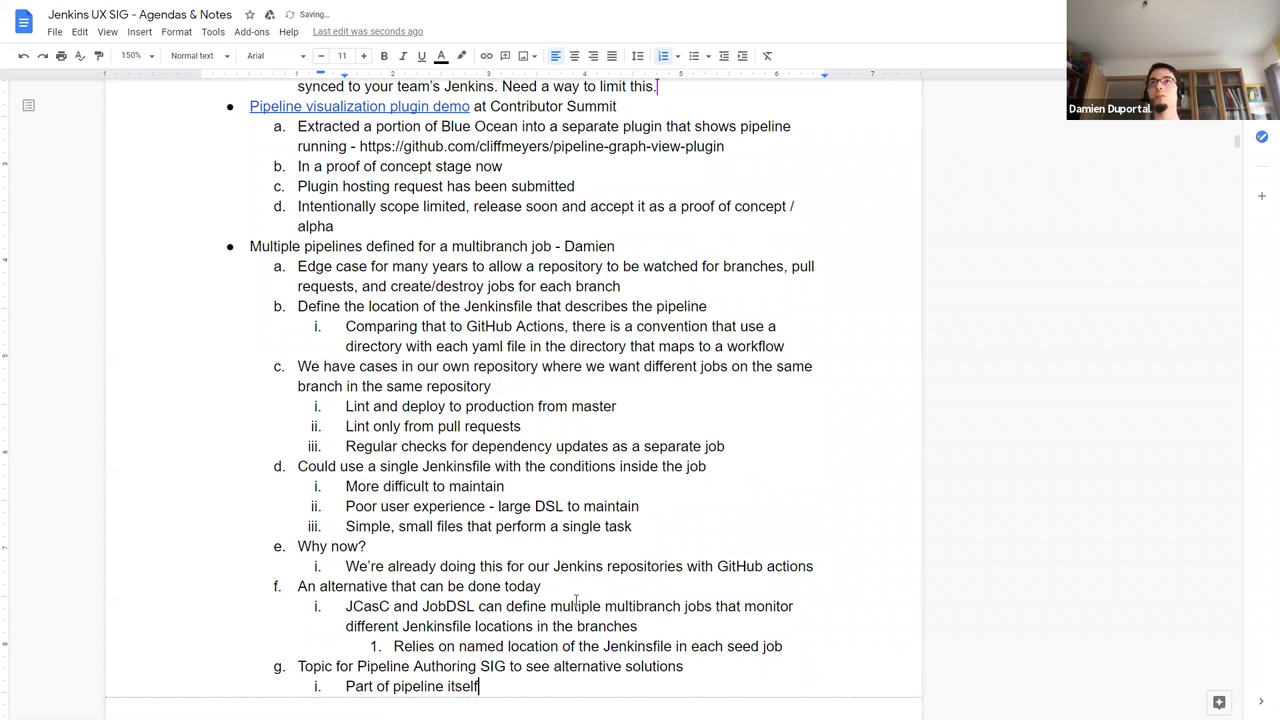
- Add a second note under the Pipeline Authoring SIG sub-item reading "Part of JobDSL and JCasC automated outside the Jenkins plugins"
key("Return")
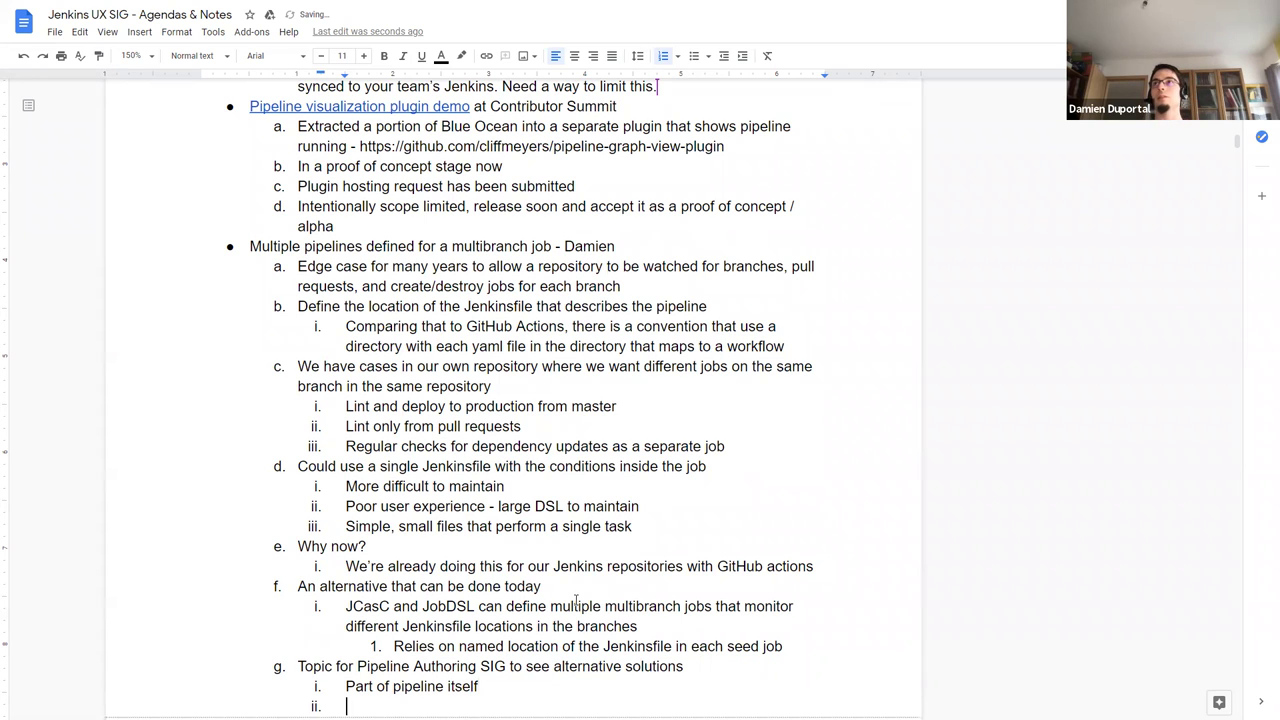
type("Part of JobDSL and ")
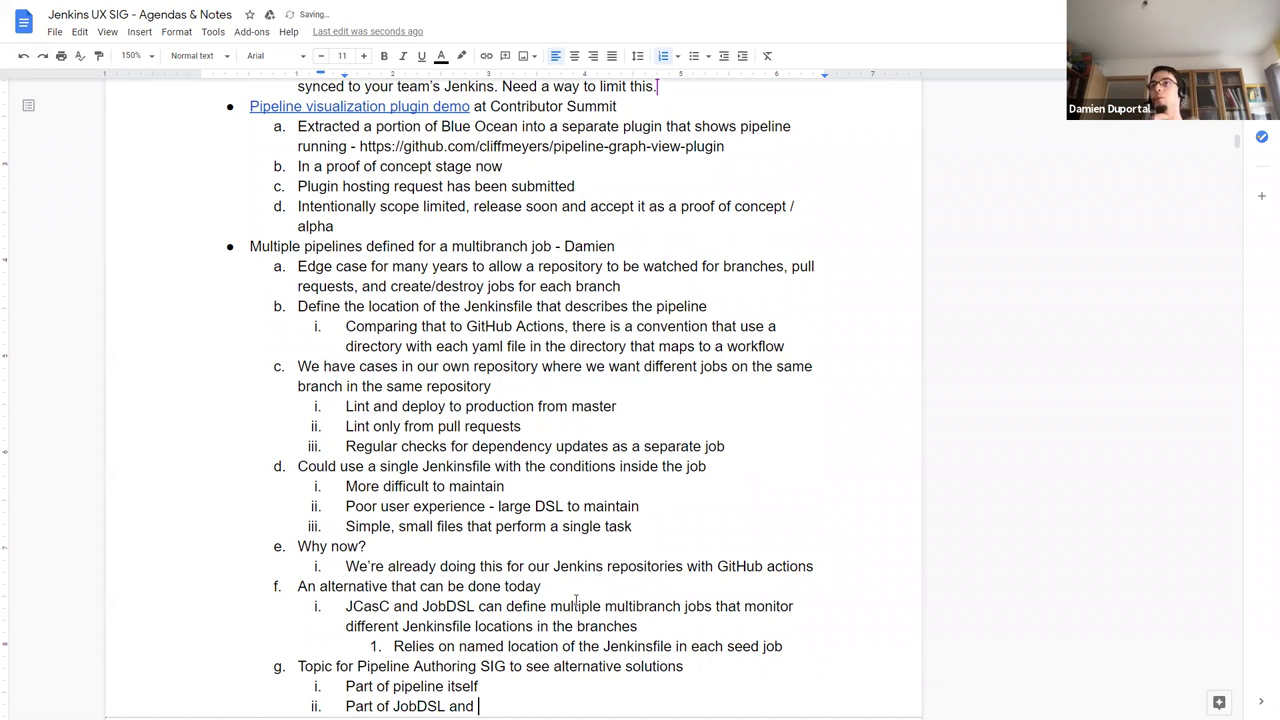
type("JCasC ")
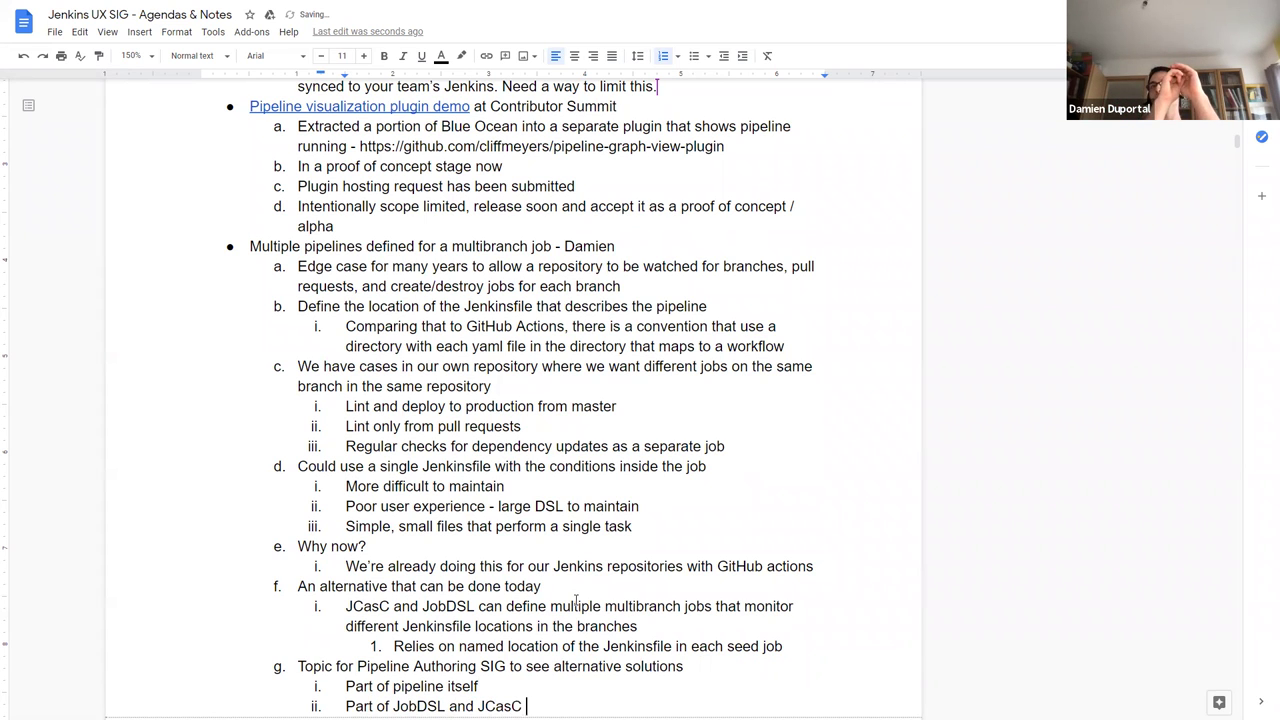
type("autom")
type("at")
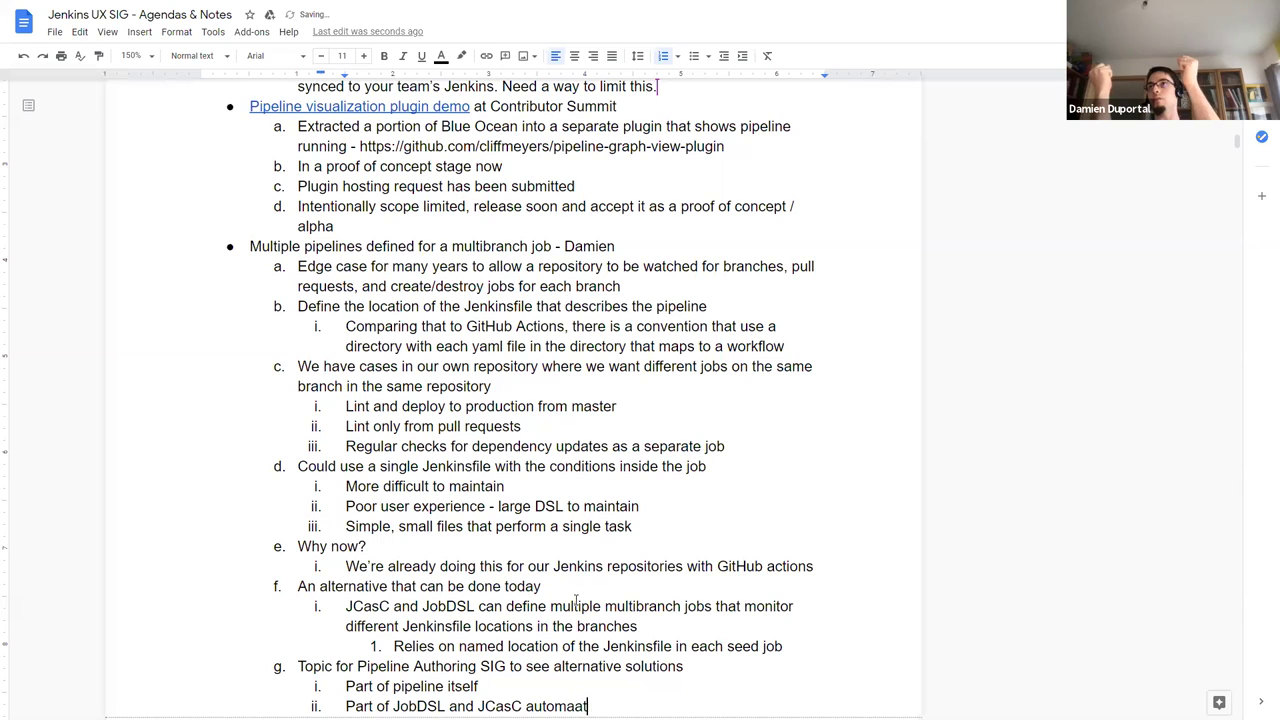
type("ed plugin")
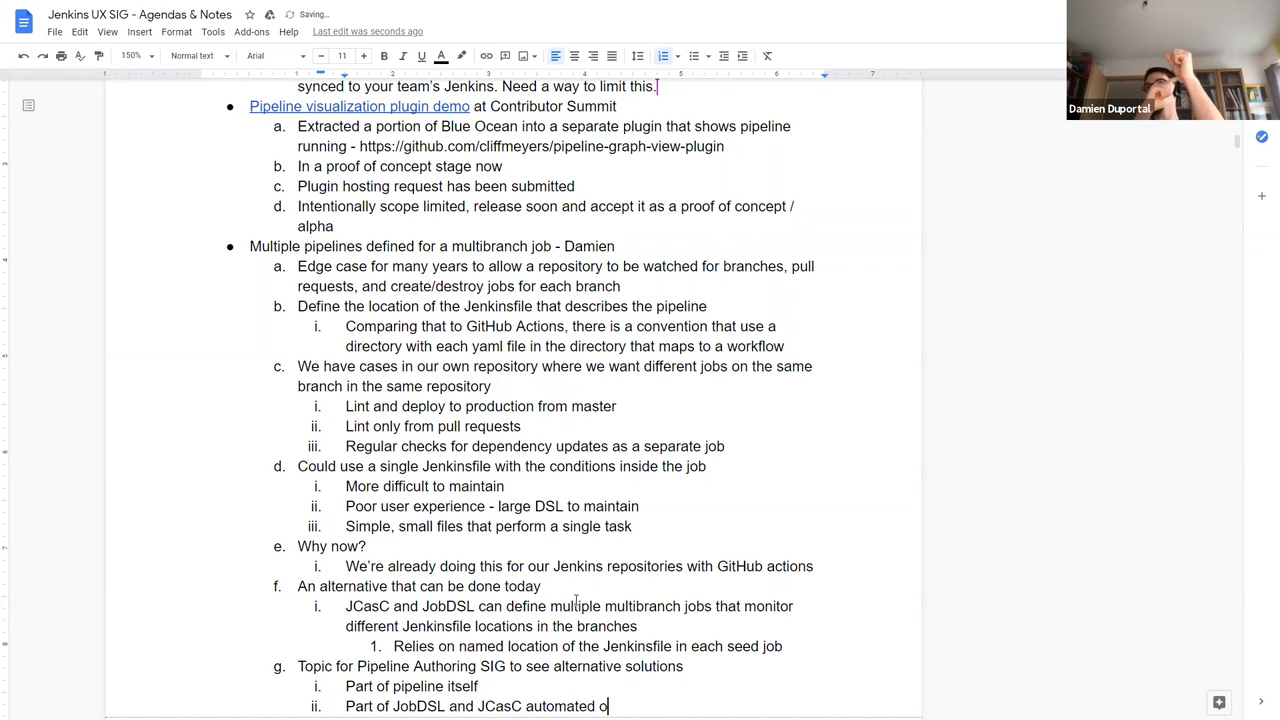
key("BackSpace")
key("BackSpace")
key("BackSpace")
key("BackSpace")
key("BackSpace")
key("BackSpace")
type("outside the ")
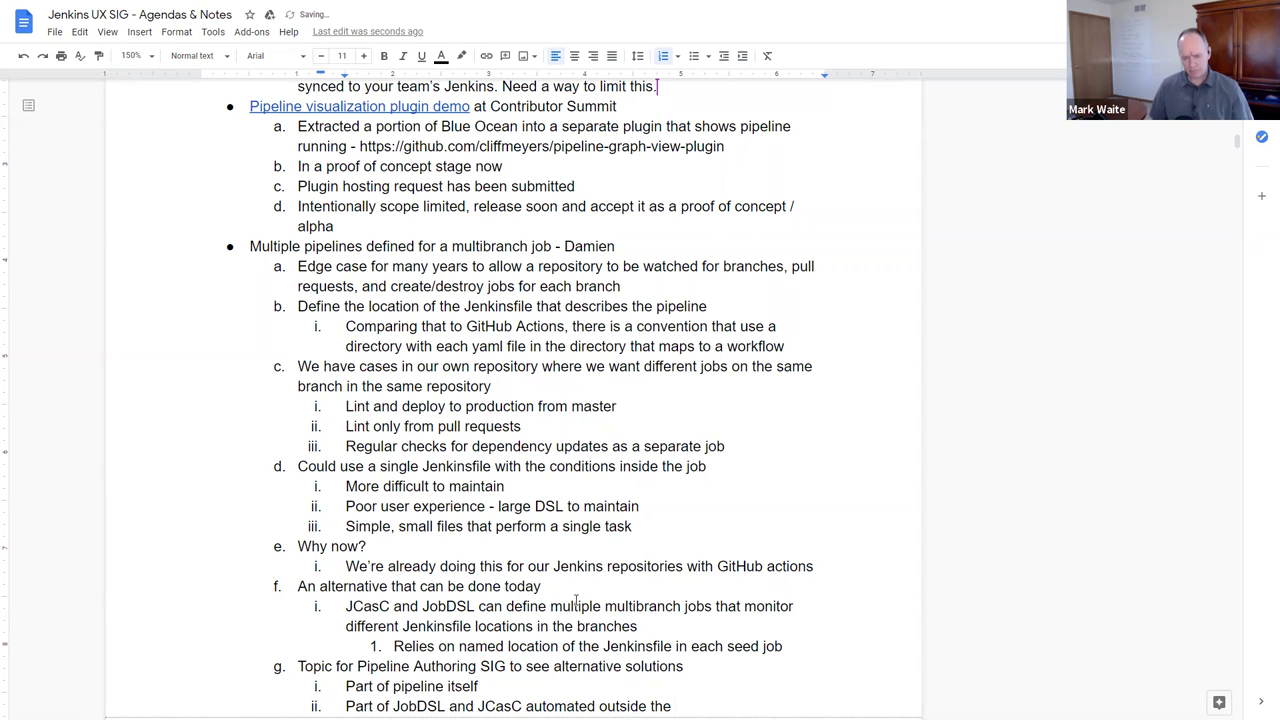
type("Jenkins")
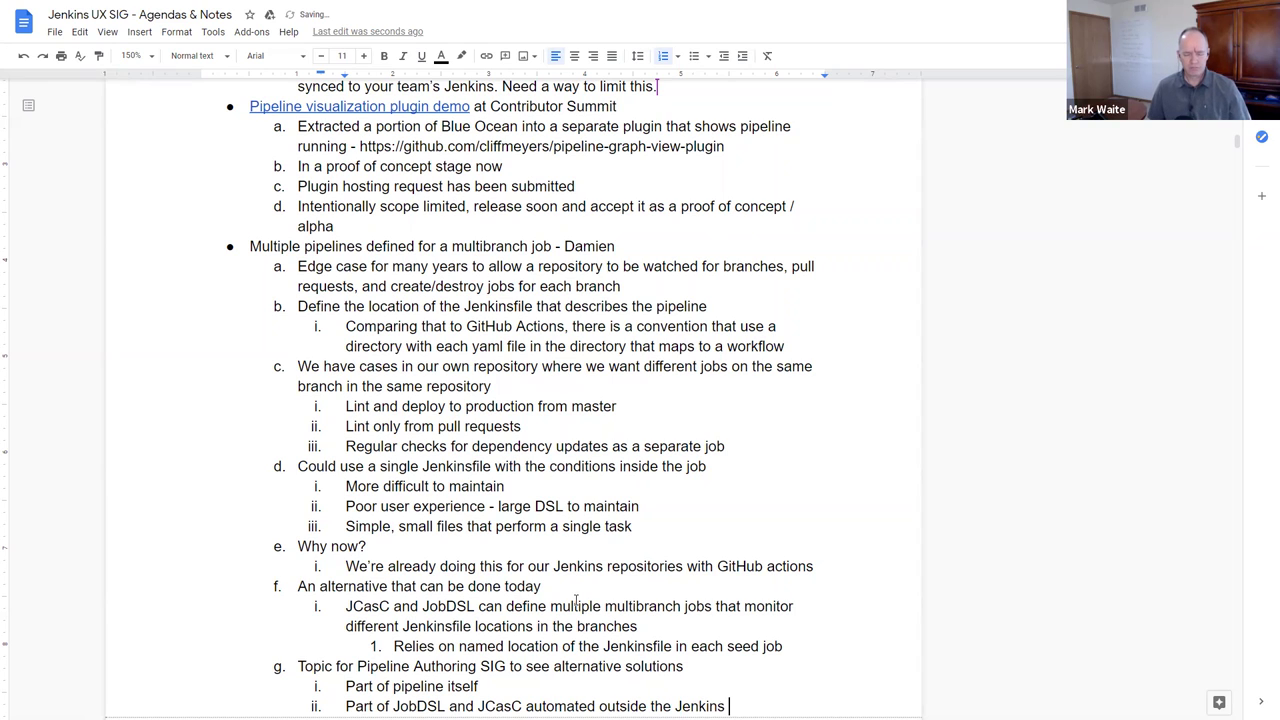
type(" plugins")
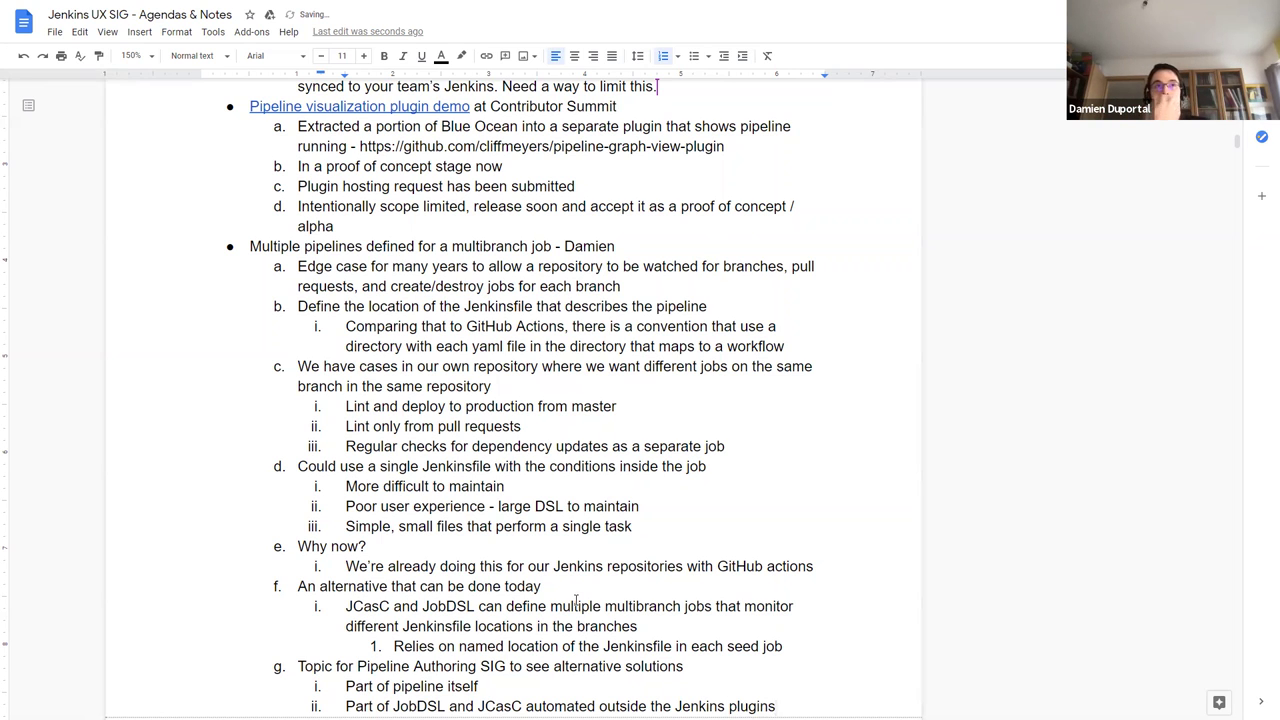
- Nest a note reading "Aggregate views inside" under the note about JobDSL and JCasC automated outside the Jenkins plugins
scroll(576, 600, "down", 1)
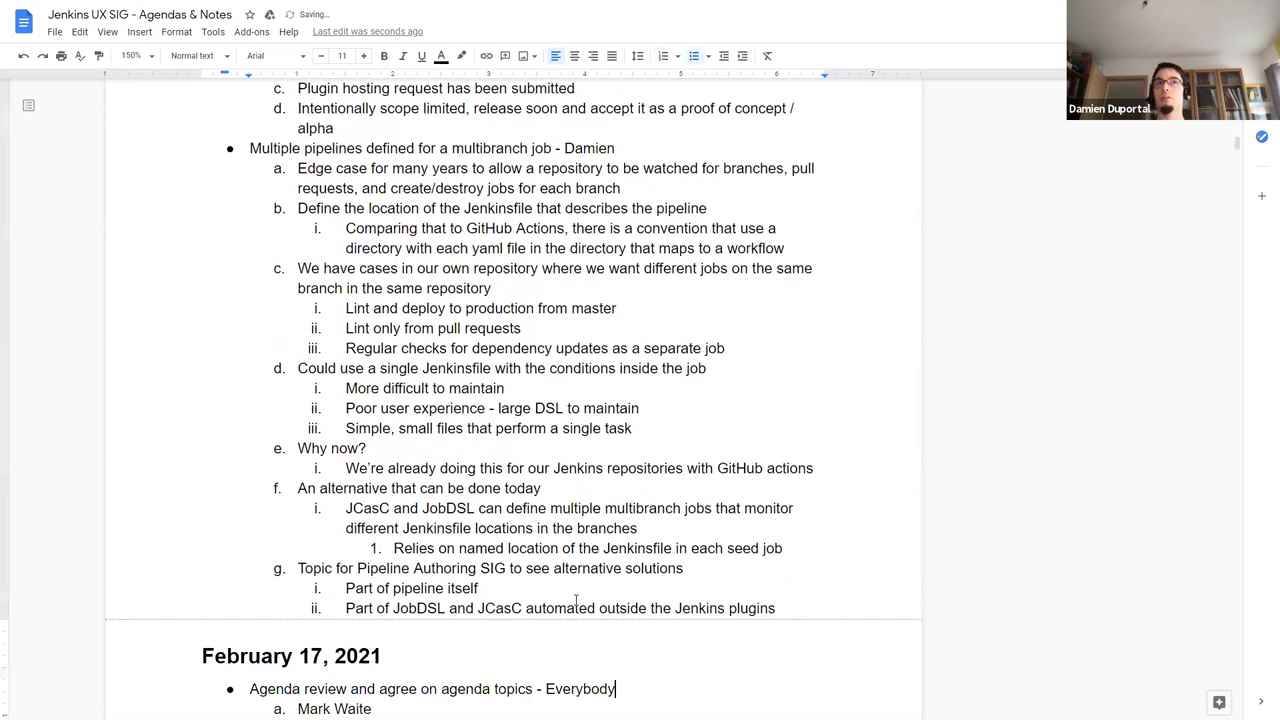
key("Return")
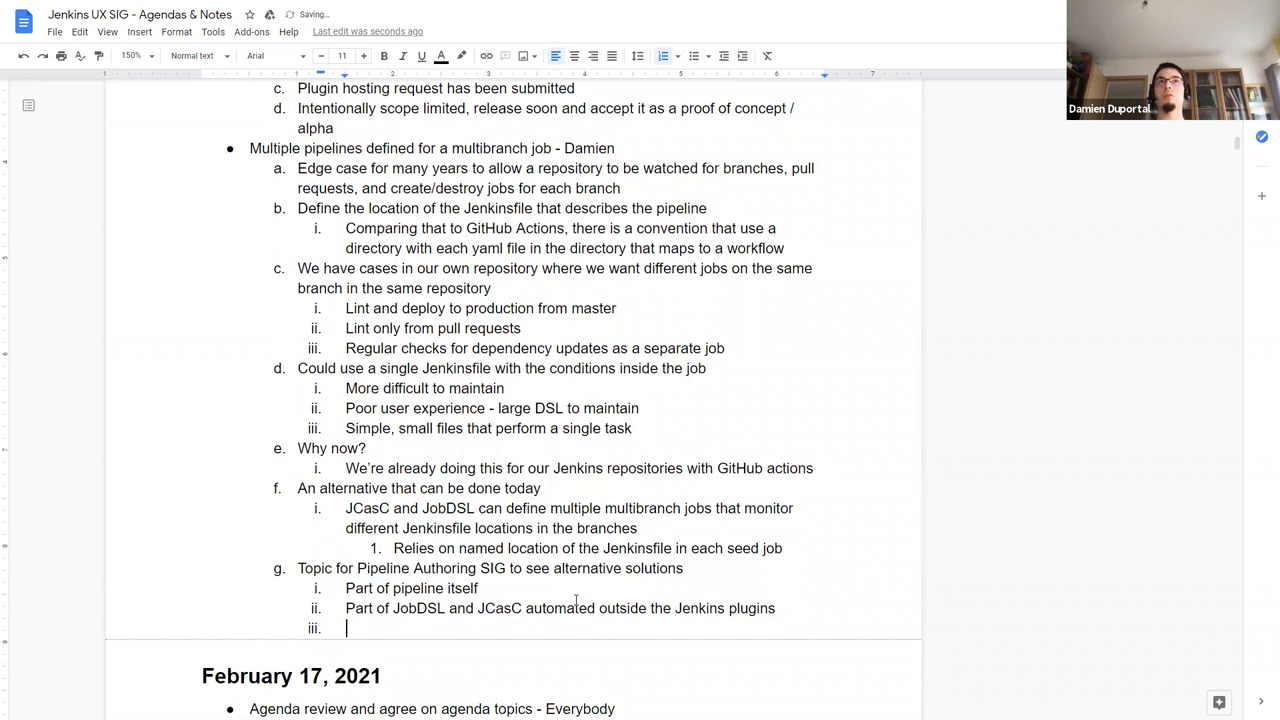
key("Tab")
type("Aggregat")
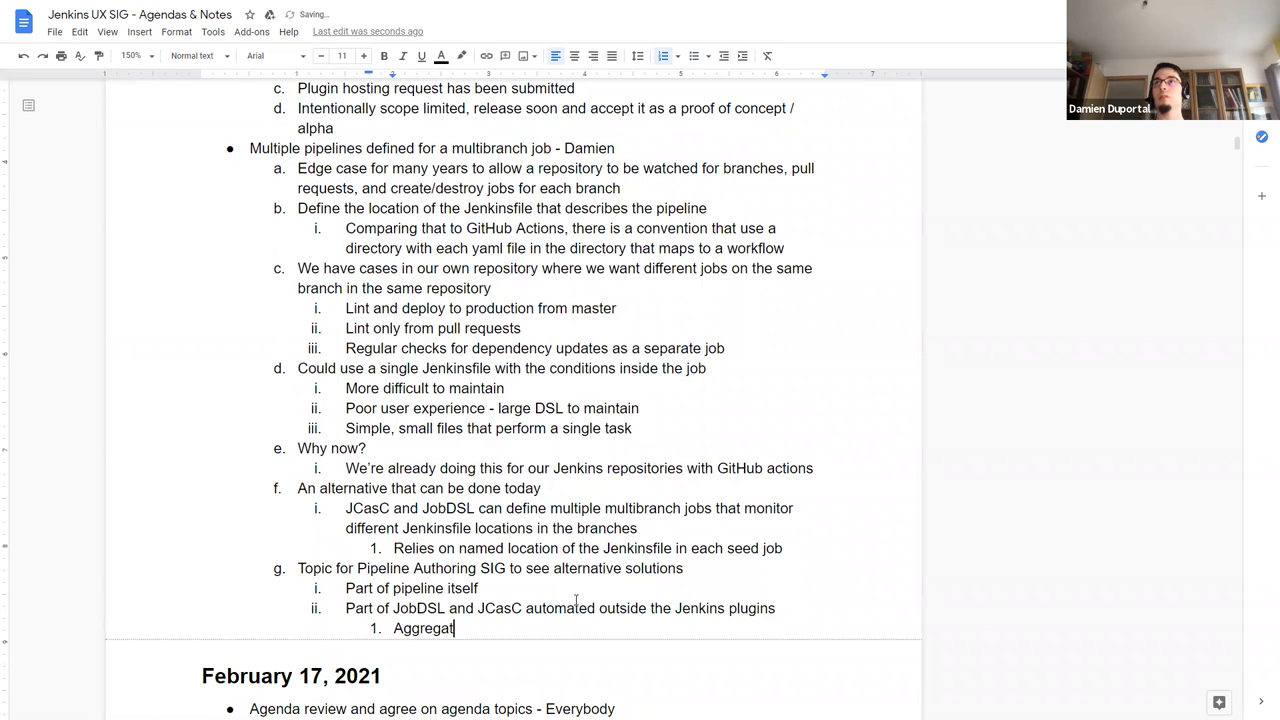
type("e views ins")
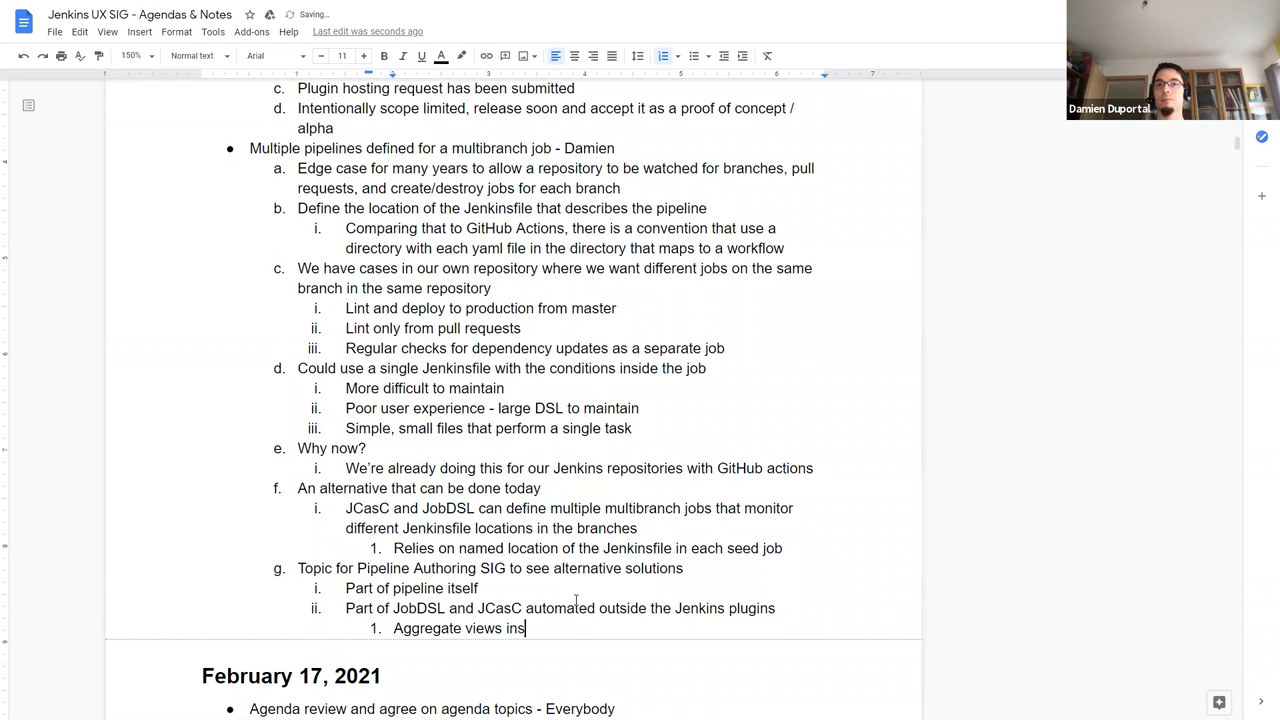
type("ide")
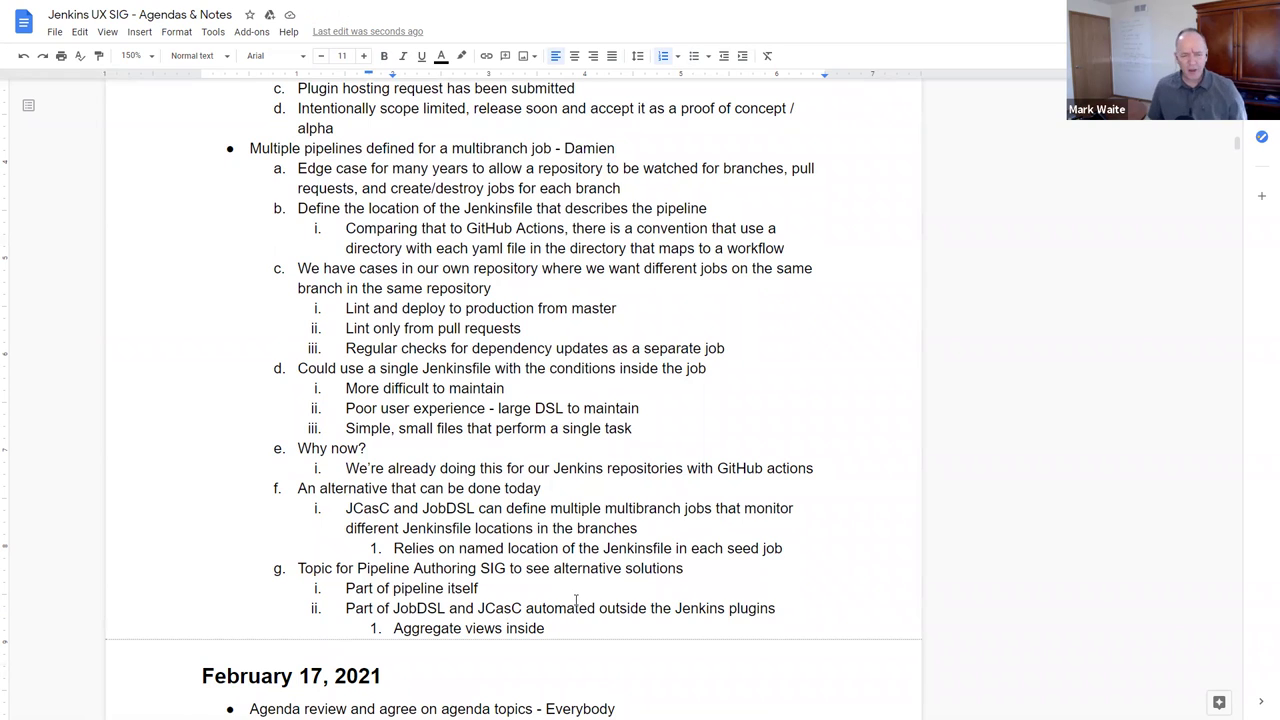
- Highlight the "An alternative that can be done today" sub-item together with all its nested notes
key("Up")
key("Up")
key("Up")
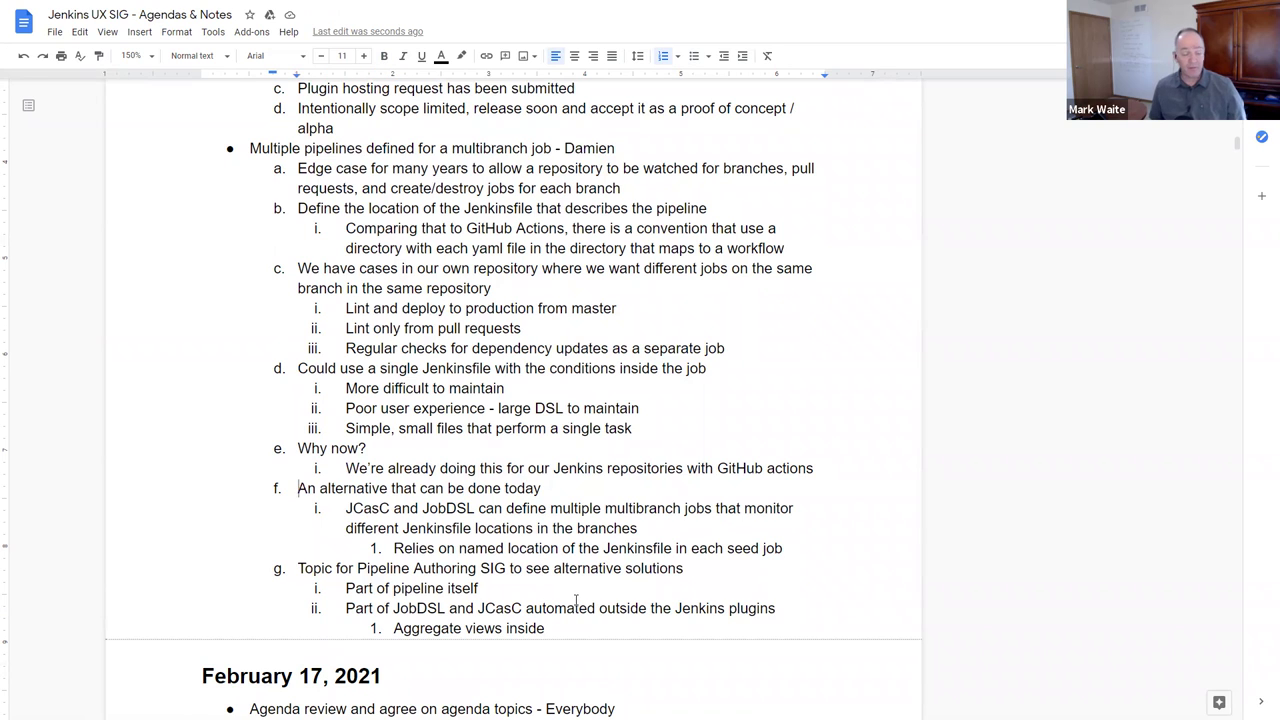
key("shift+Down")
key("shift+Down")
key("shift+Down")
key("shift+Down")
key("shift+Left")
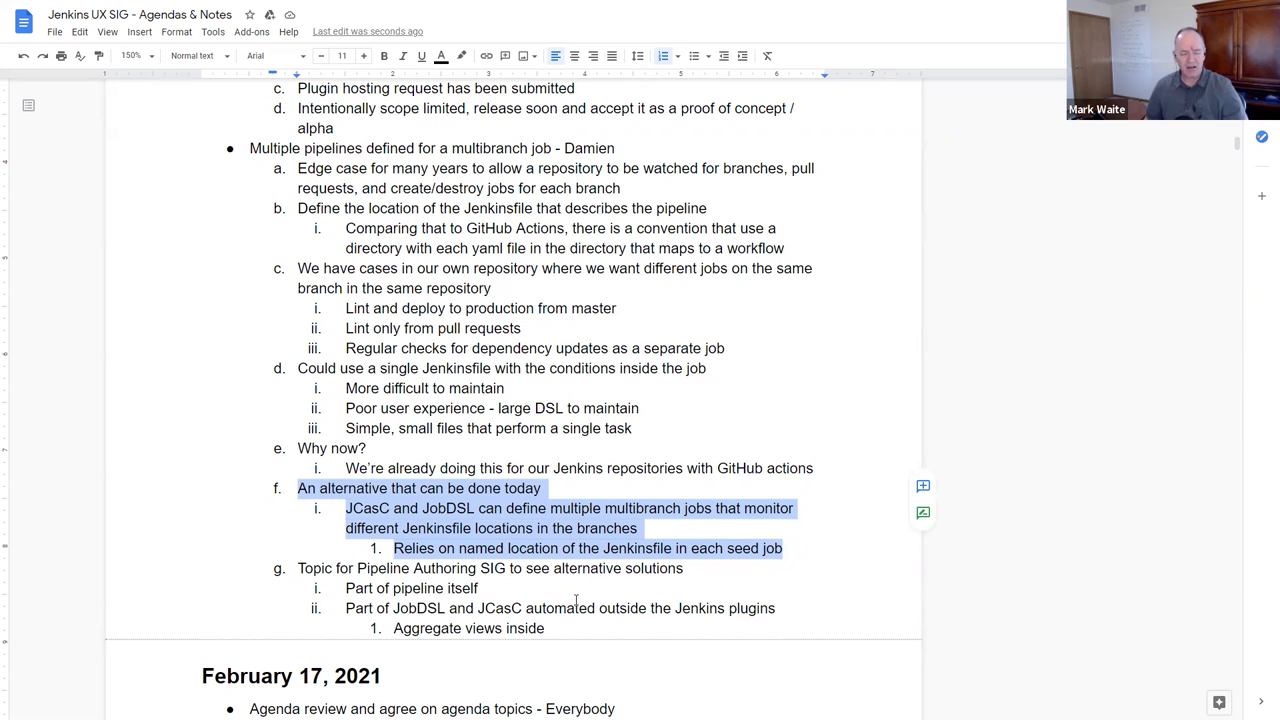
- Extend the "Simple, small files that perform a single task" note with "are better"
key("Up")
key("Up")
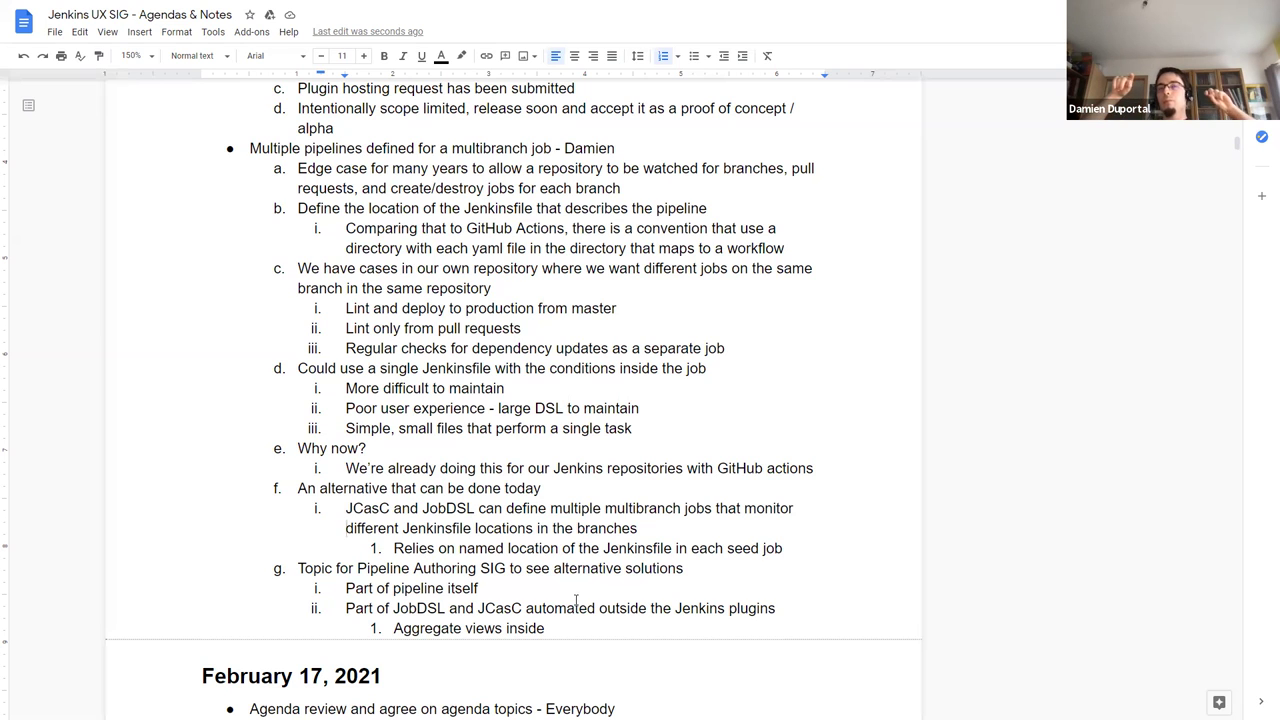
key("Up")
key("Up")
key("Up")
key("Up")
key("Up")
key("Up")
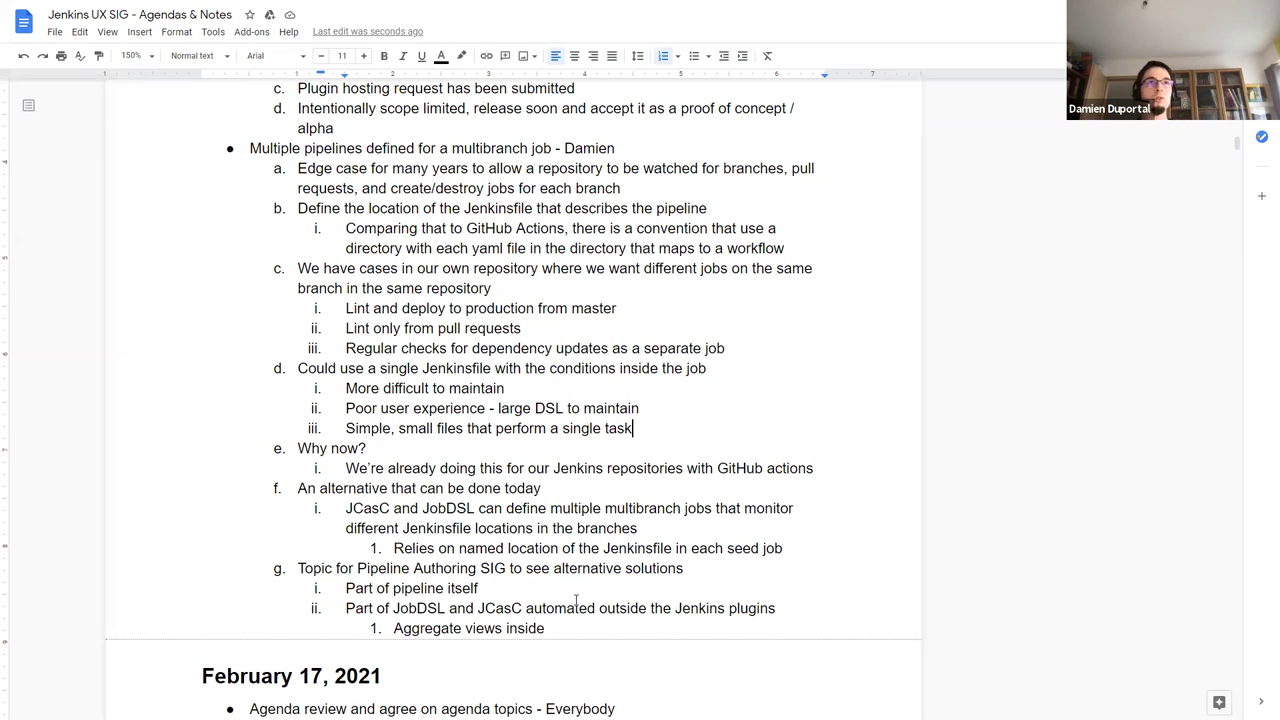
type("are better")
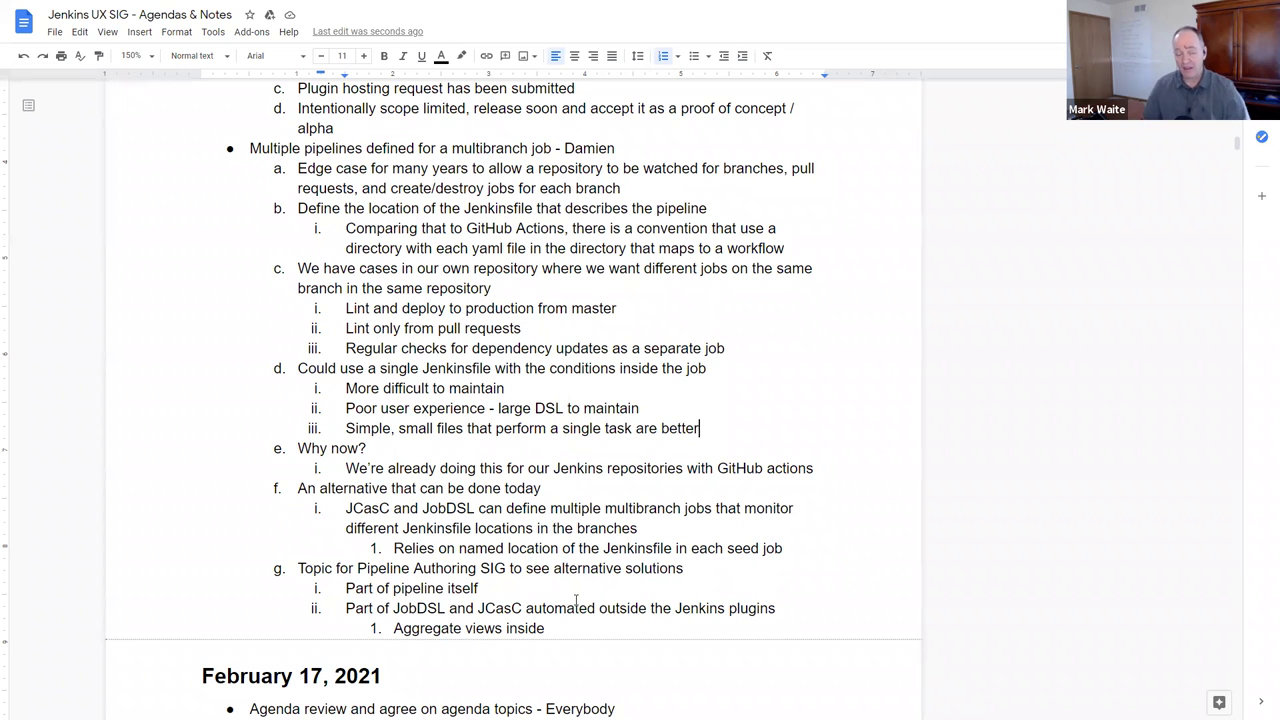
- Highlight the whole "Multiple pipelines defined for a multibranch job" agenda bullet line
key("Up")
key("Up")
key("Up")
key("Up")
key("Up")
key("Up")
key("Up")
key("Up")
key("Up")
key("Up")
key("Up")
key("Up")
key("Up")
key("Up")
key("Up")
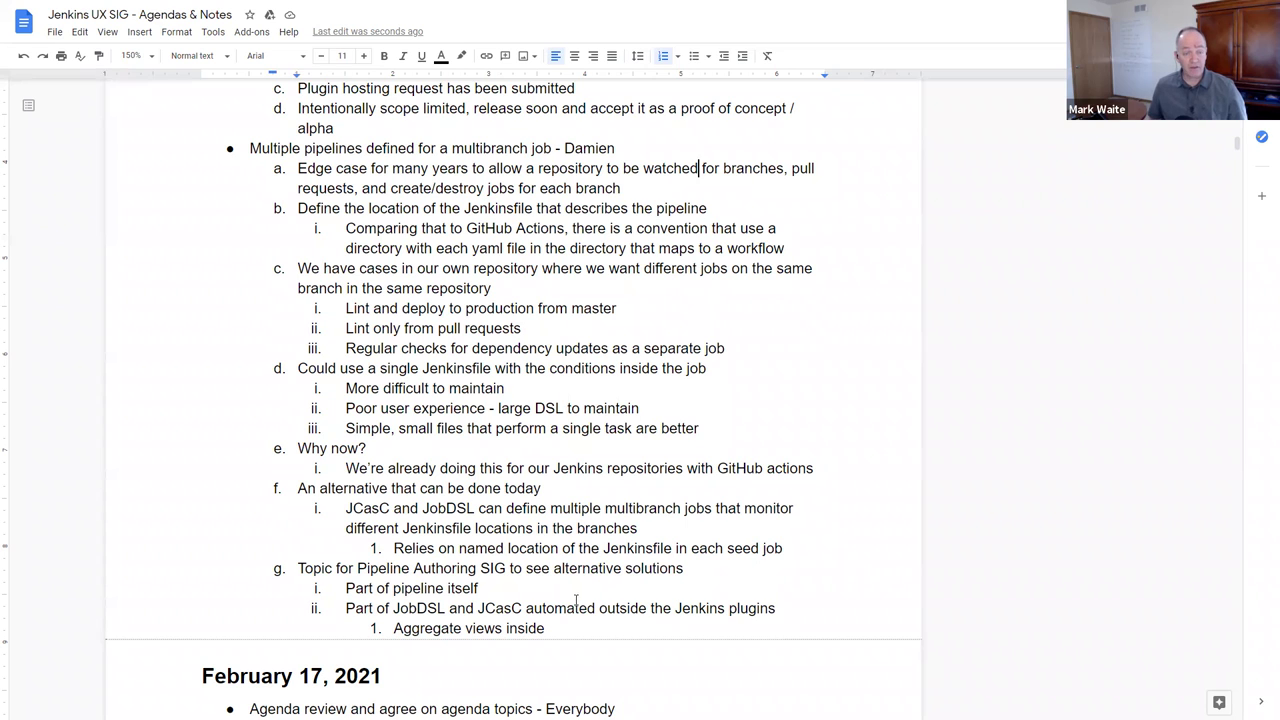
key("Down")
key("shift+End")
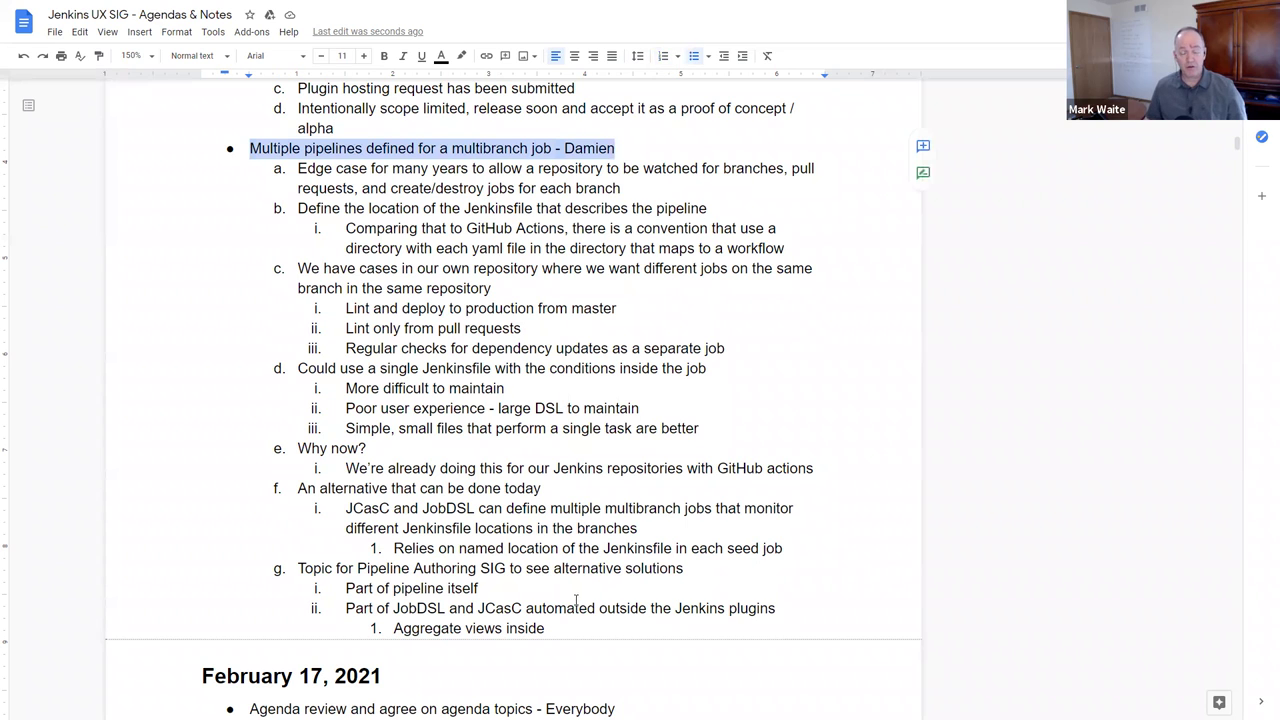